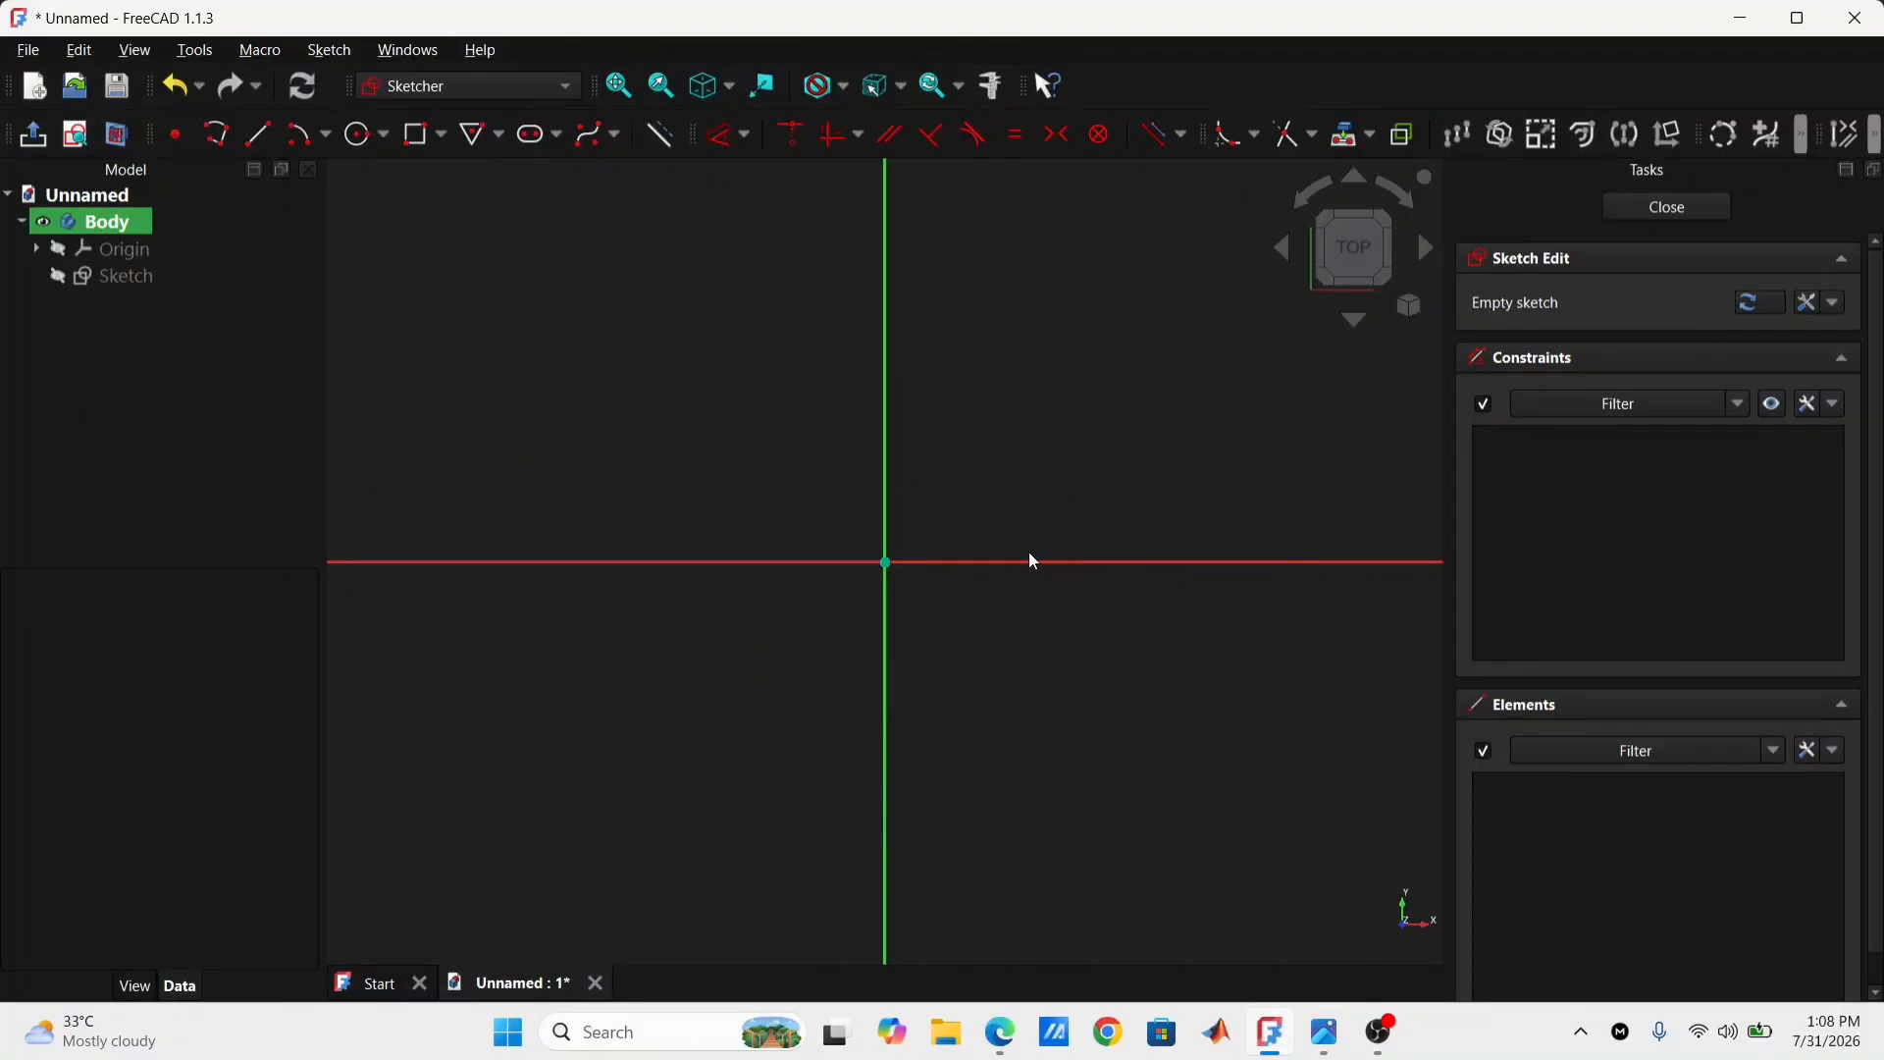
# Step: Draw two concentric circles centred on the sketch origin with diameters of 60 mm and 100 mm
pyautogui.click(365, 135)
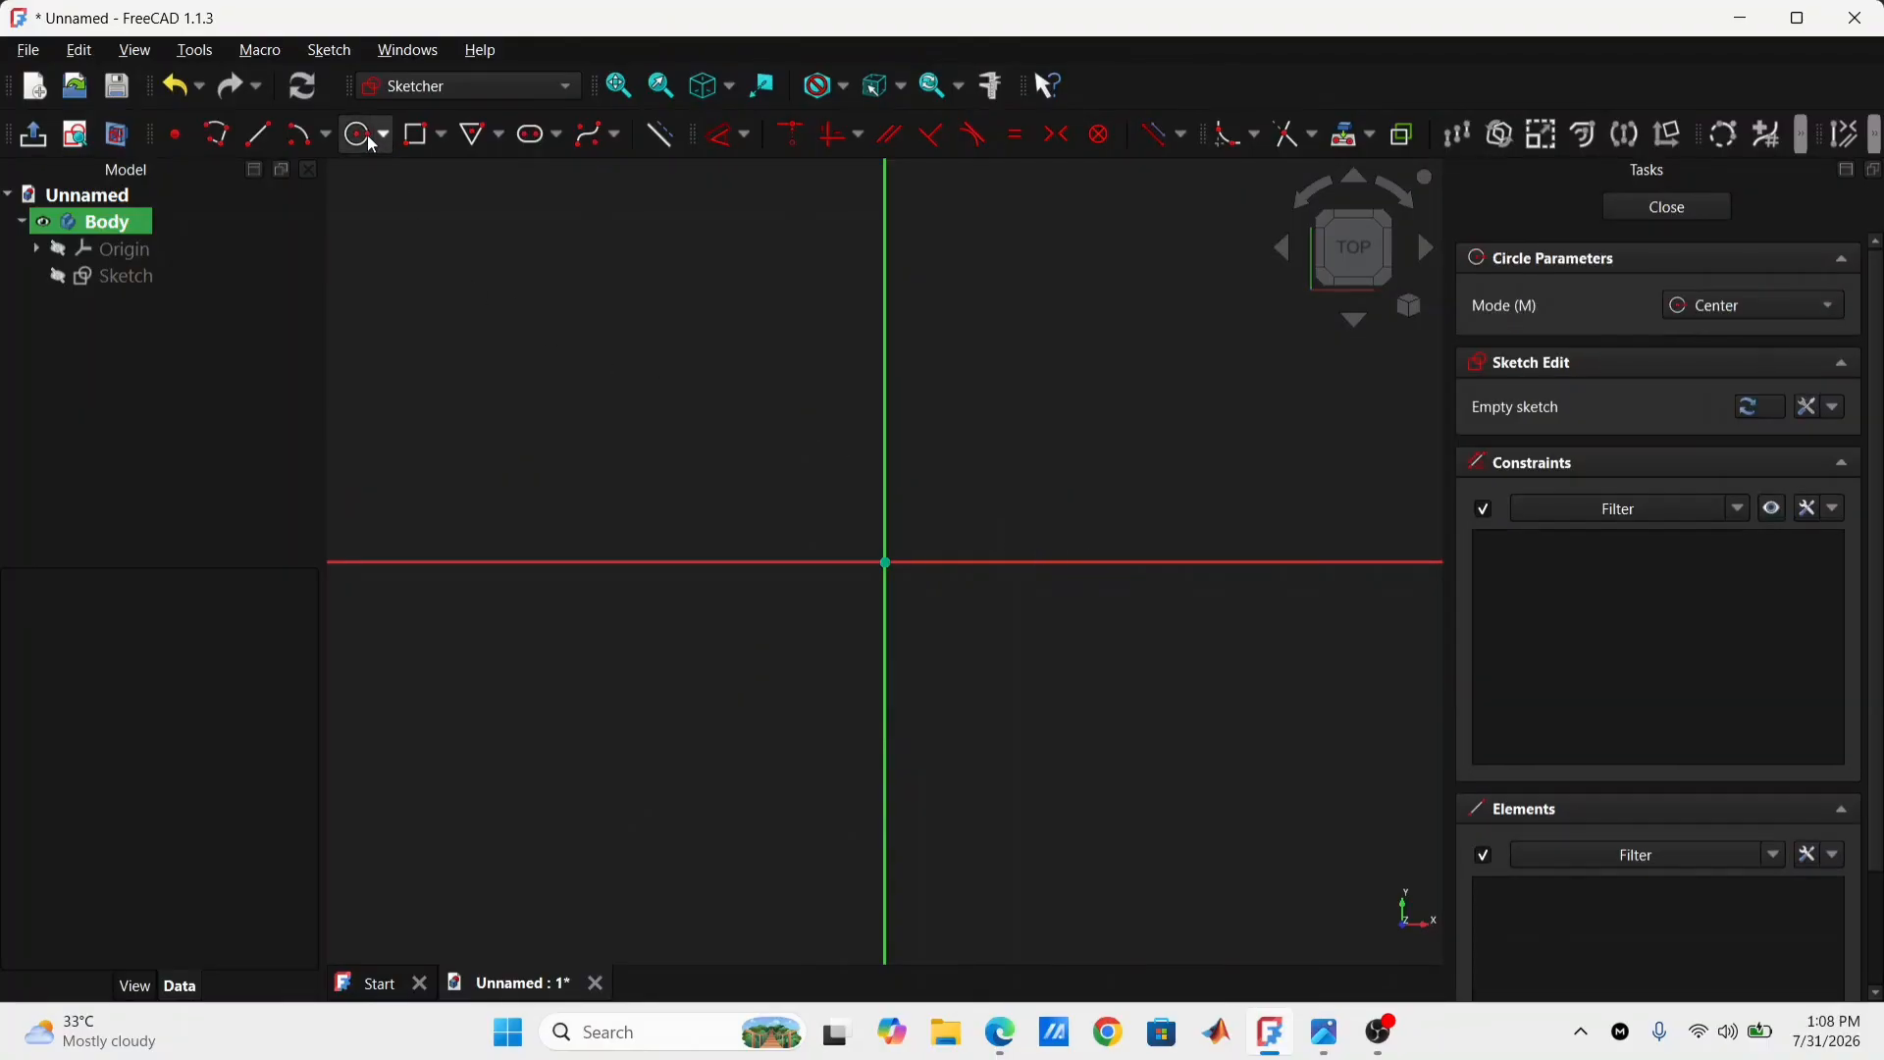
pyautogui.click(884, 562)
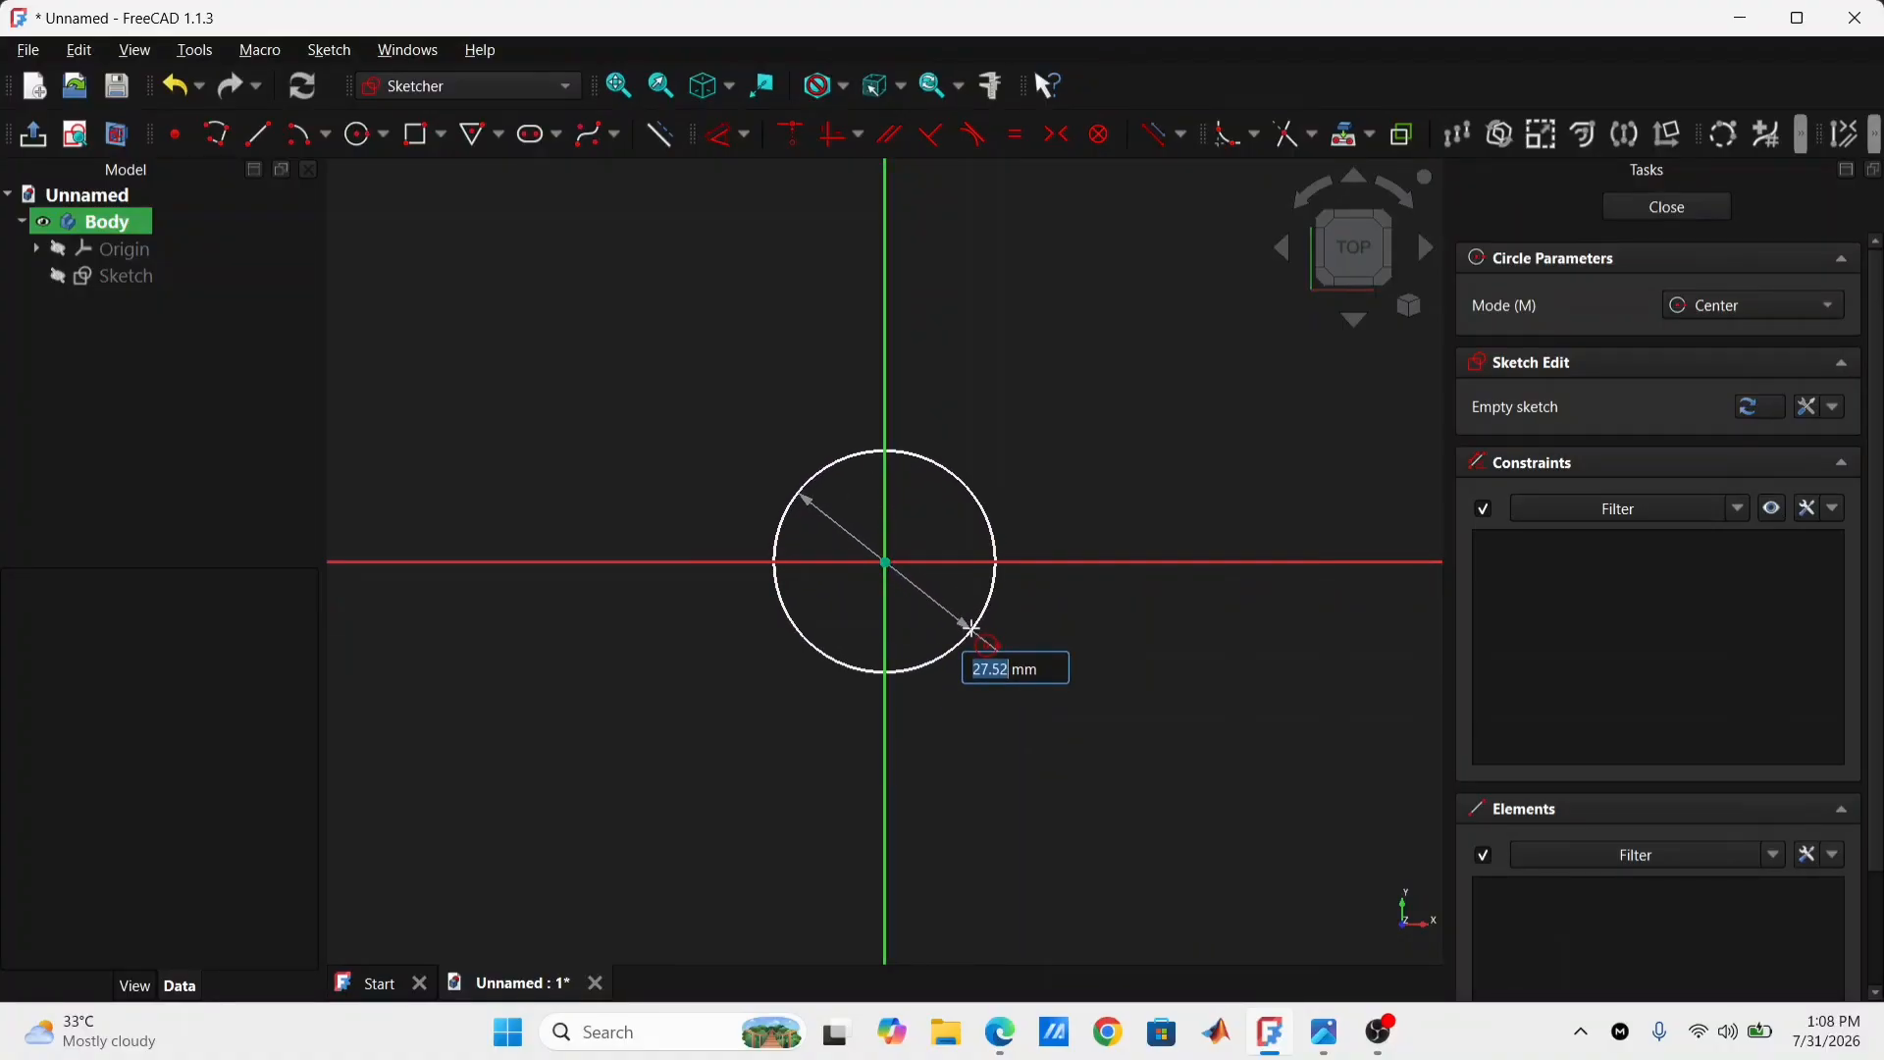
pyautogui.write('60')
pyautogui.press('Return')
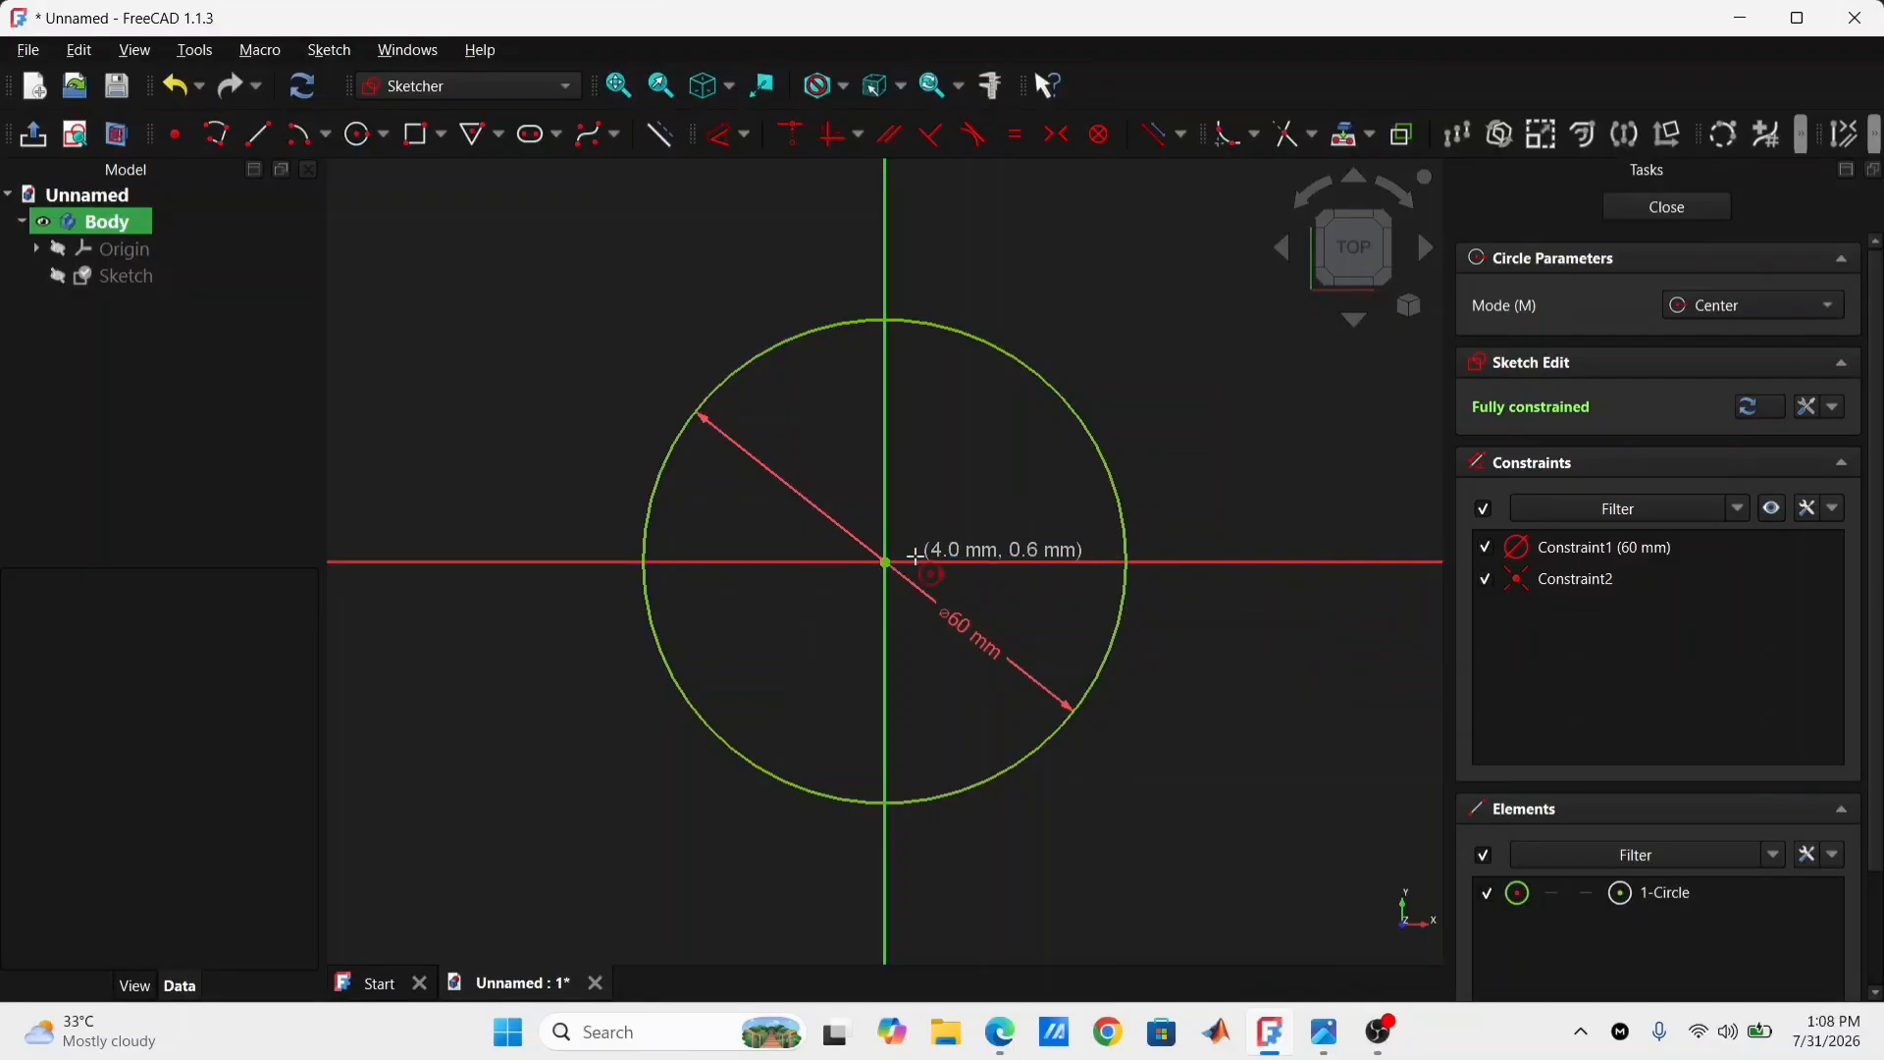
pyautogui.click(884, 562)
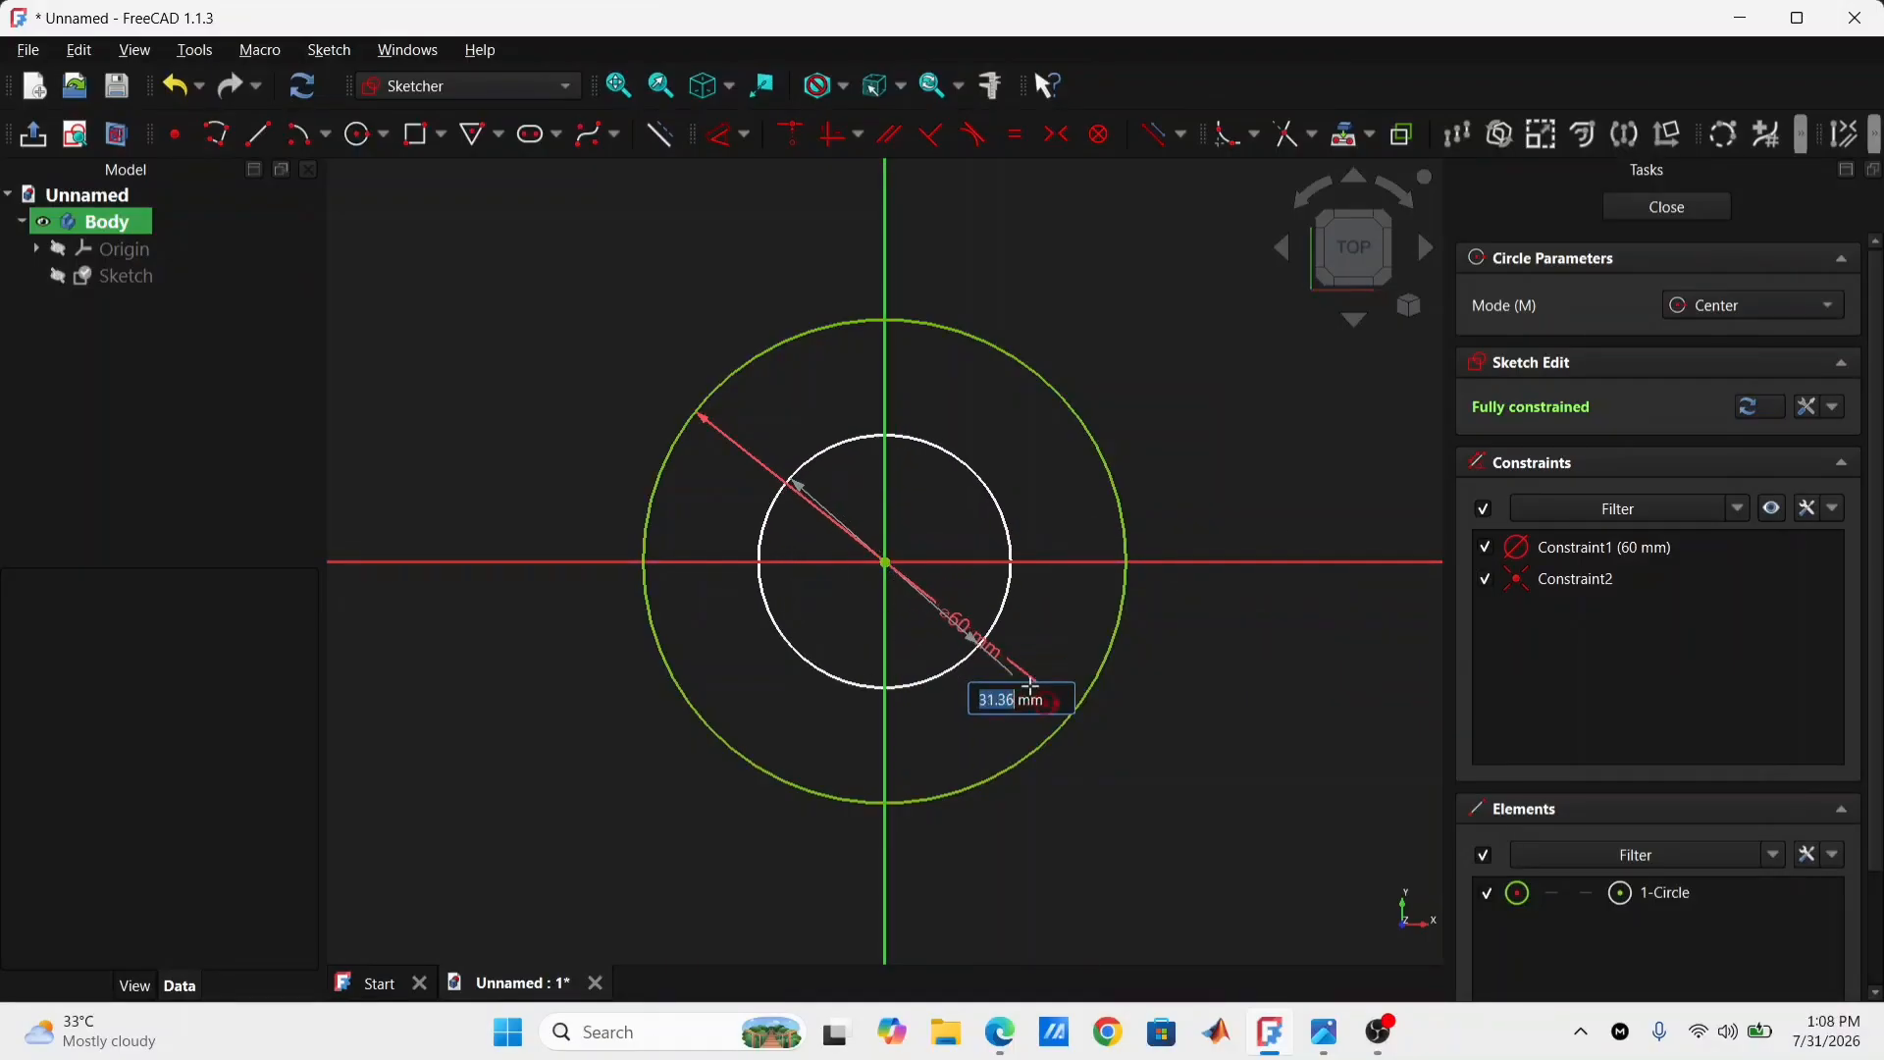
pyautogui.write('100')
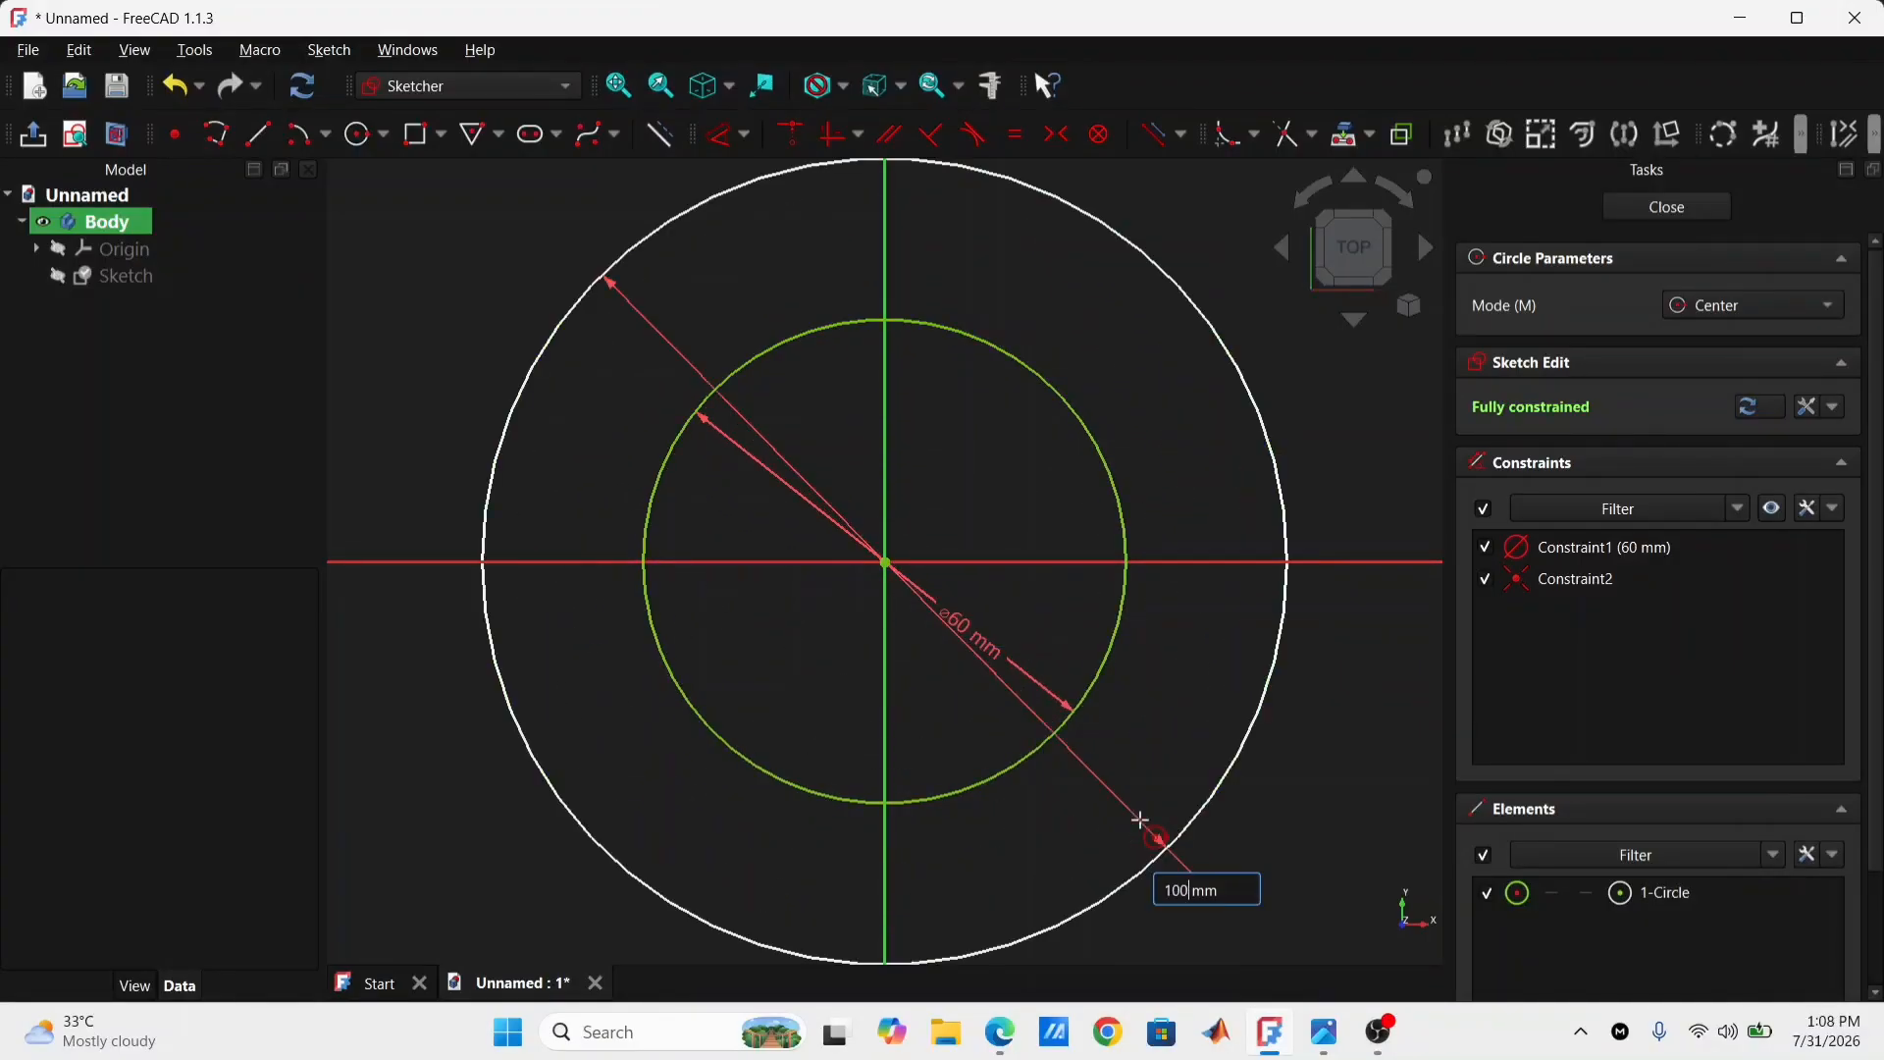
pyautogui.press('Return')
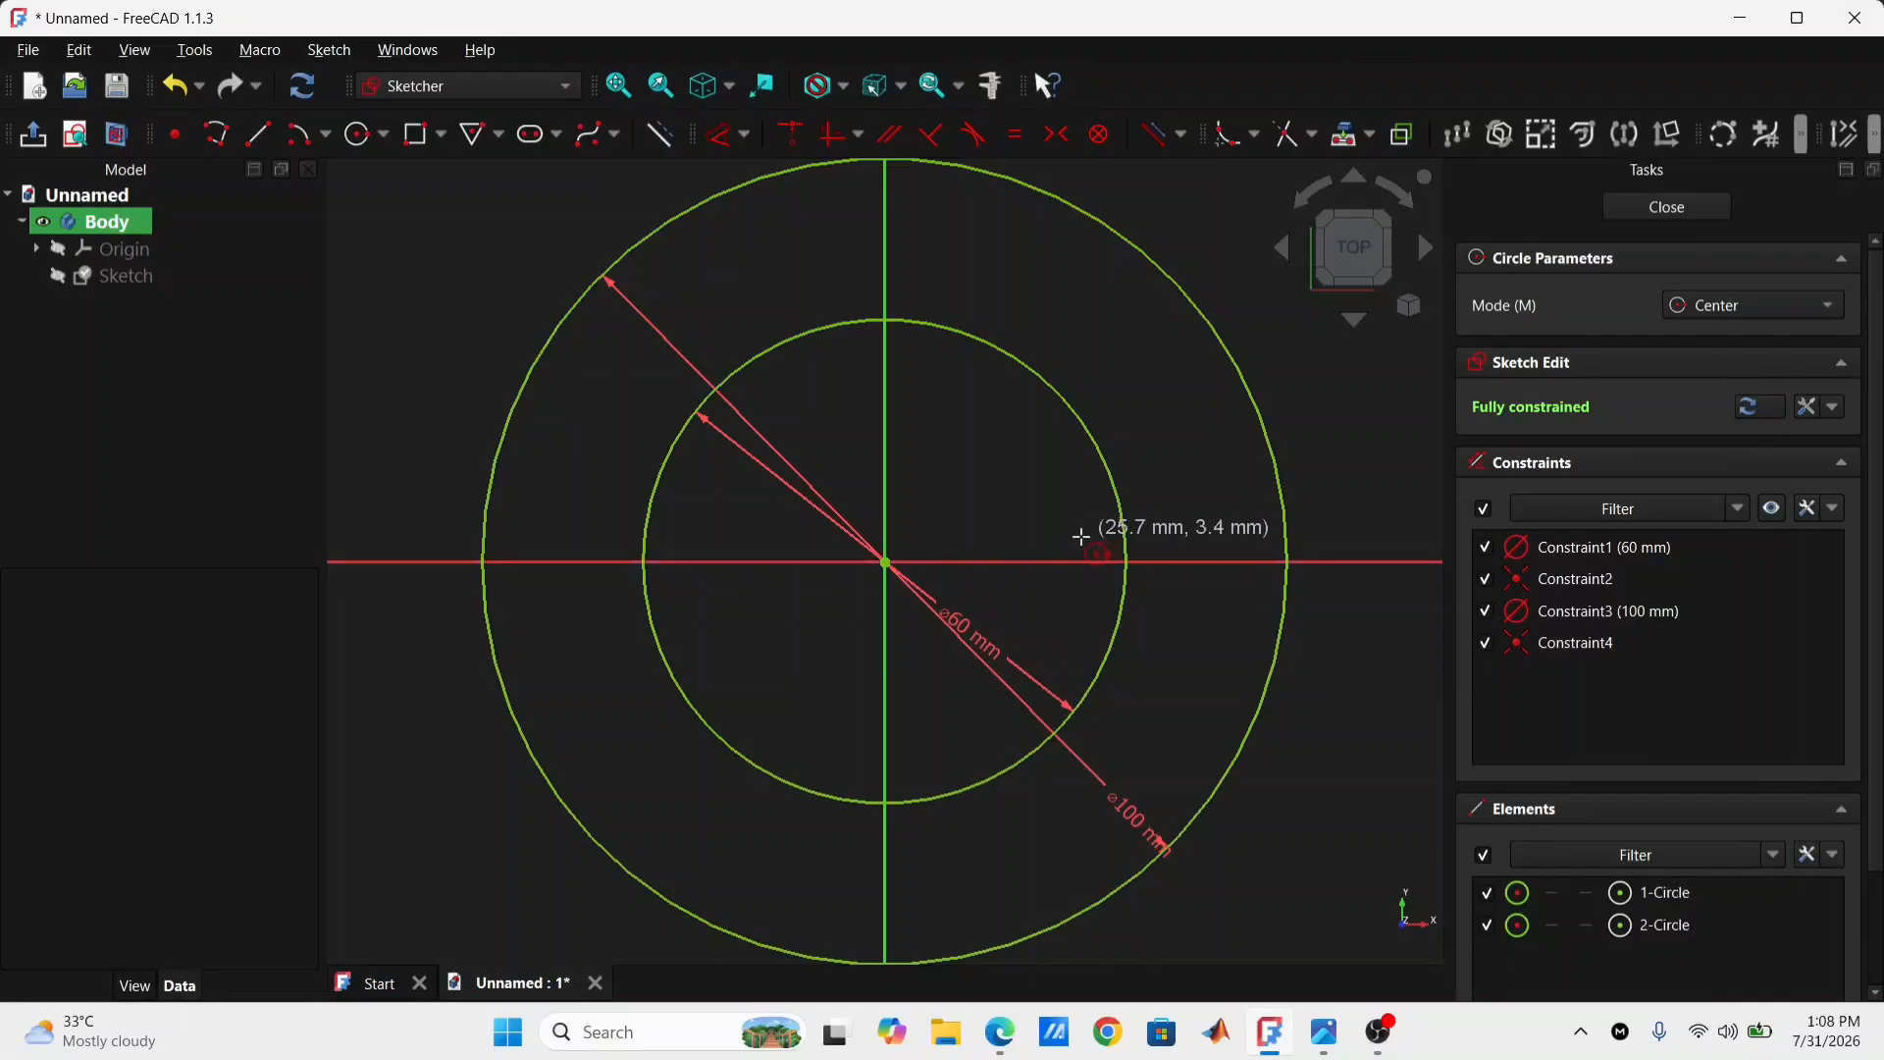
# Step: Draw concentric 10 mm and 30 mm diameter circles above and to the left of the central circles
pyautogui.scroll(-5, 876, 531)
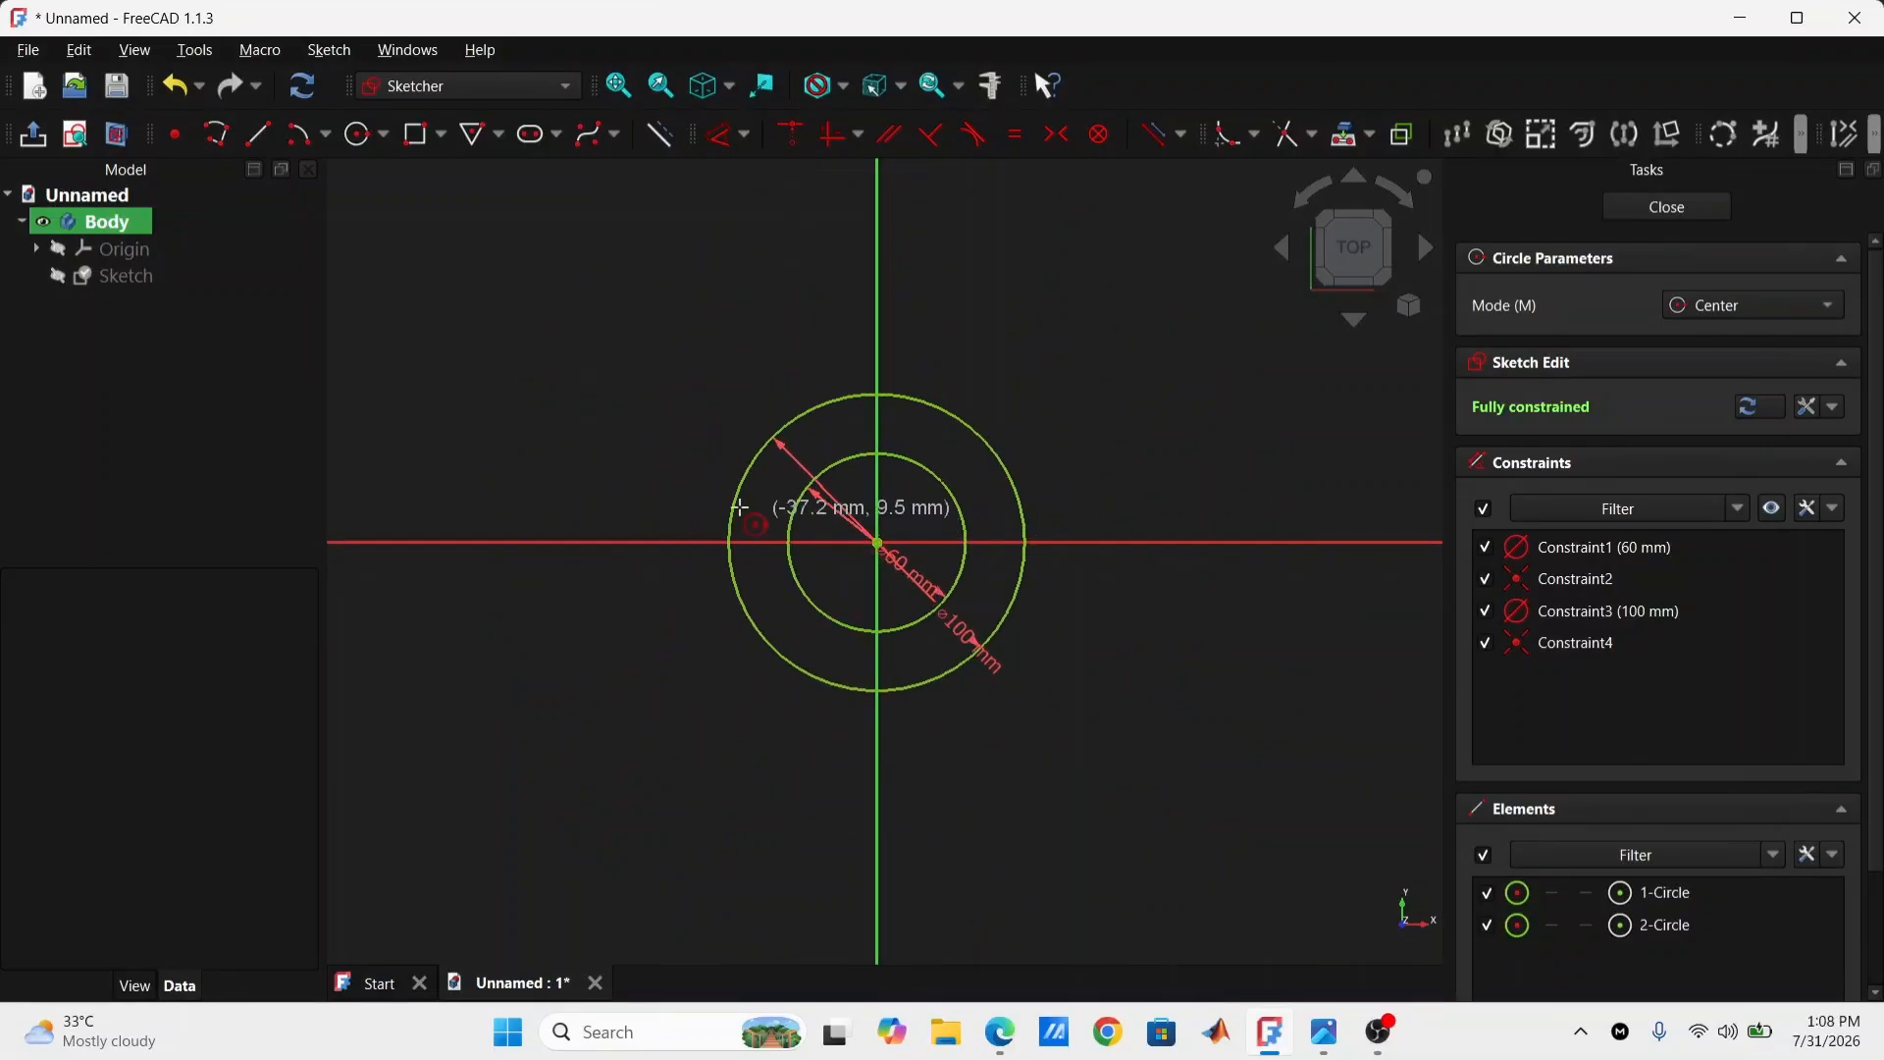
pyautogui.scroll(1, 601, 328)
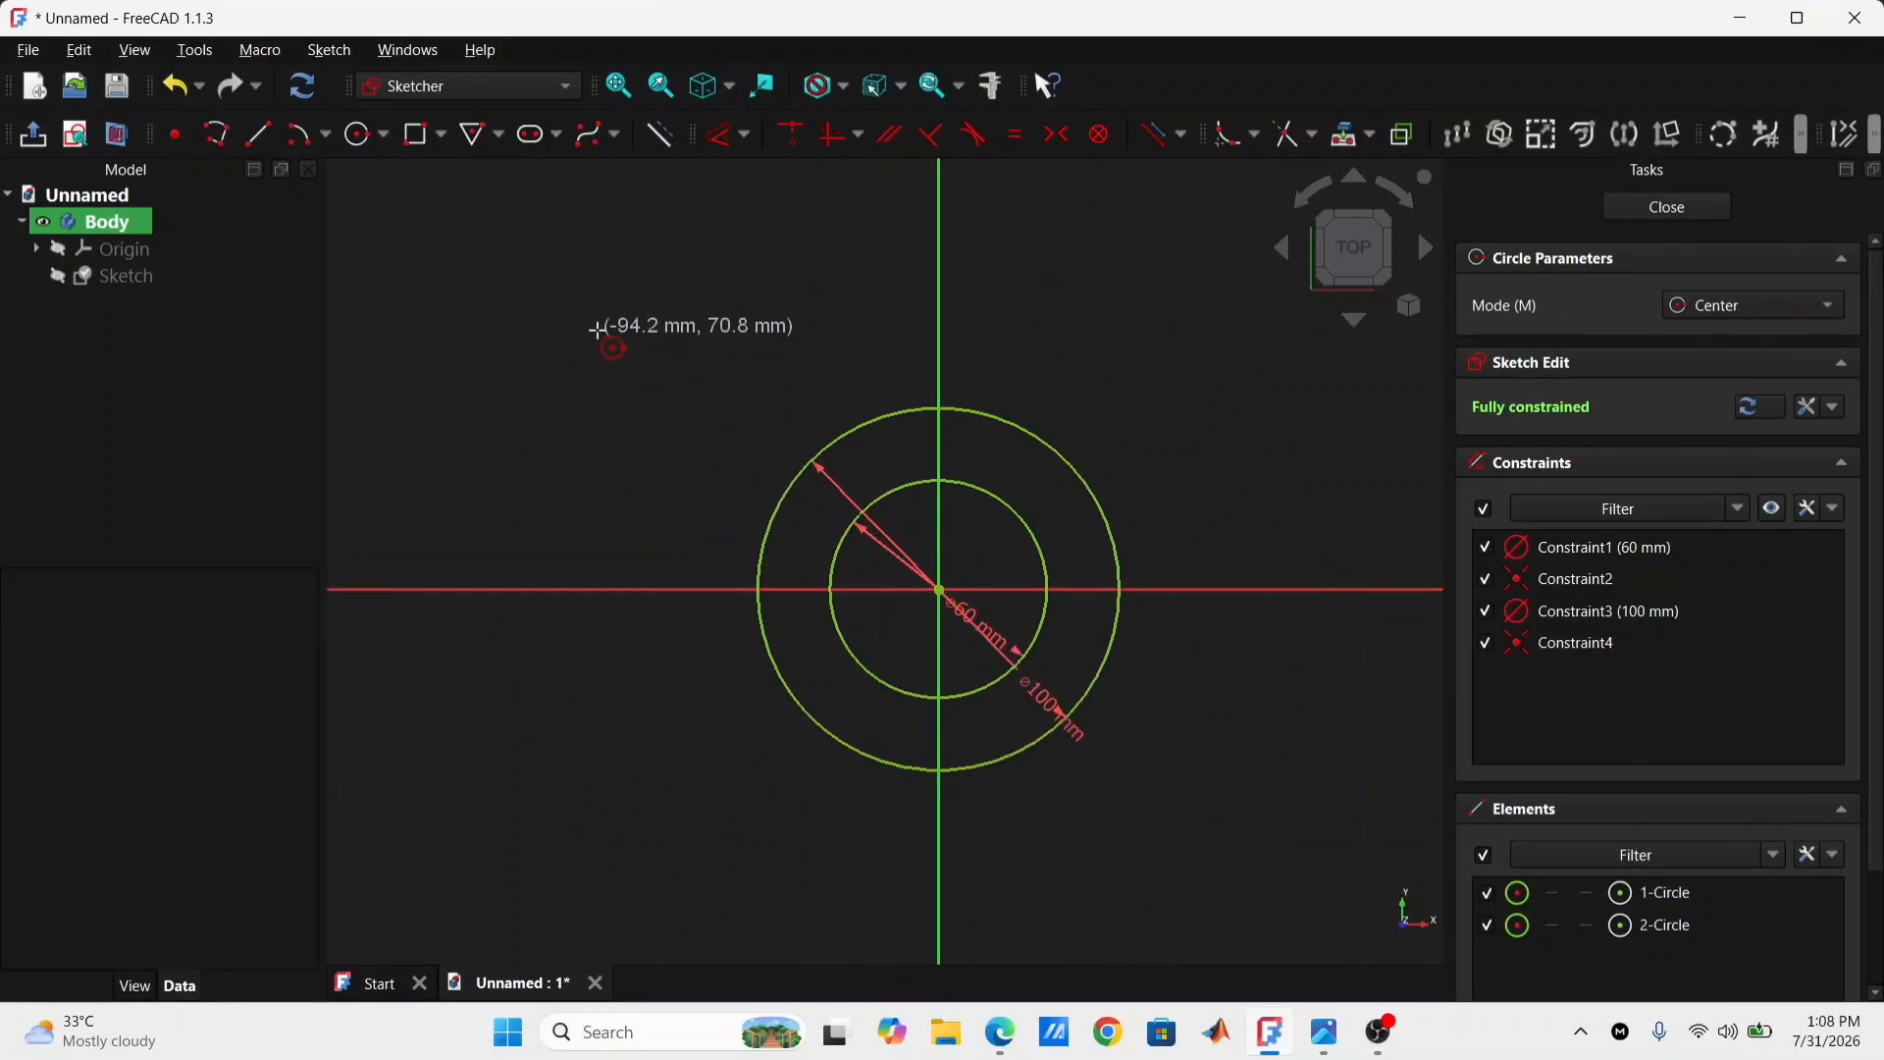
pyautogui.click(622, 336)
pyautogui.write('10')
pyautogui.press('Return')
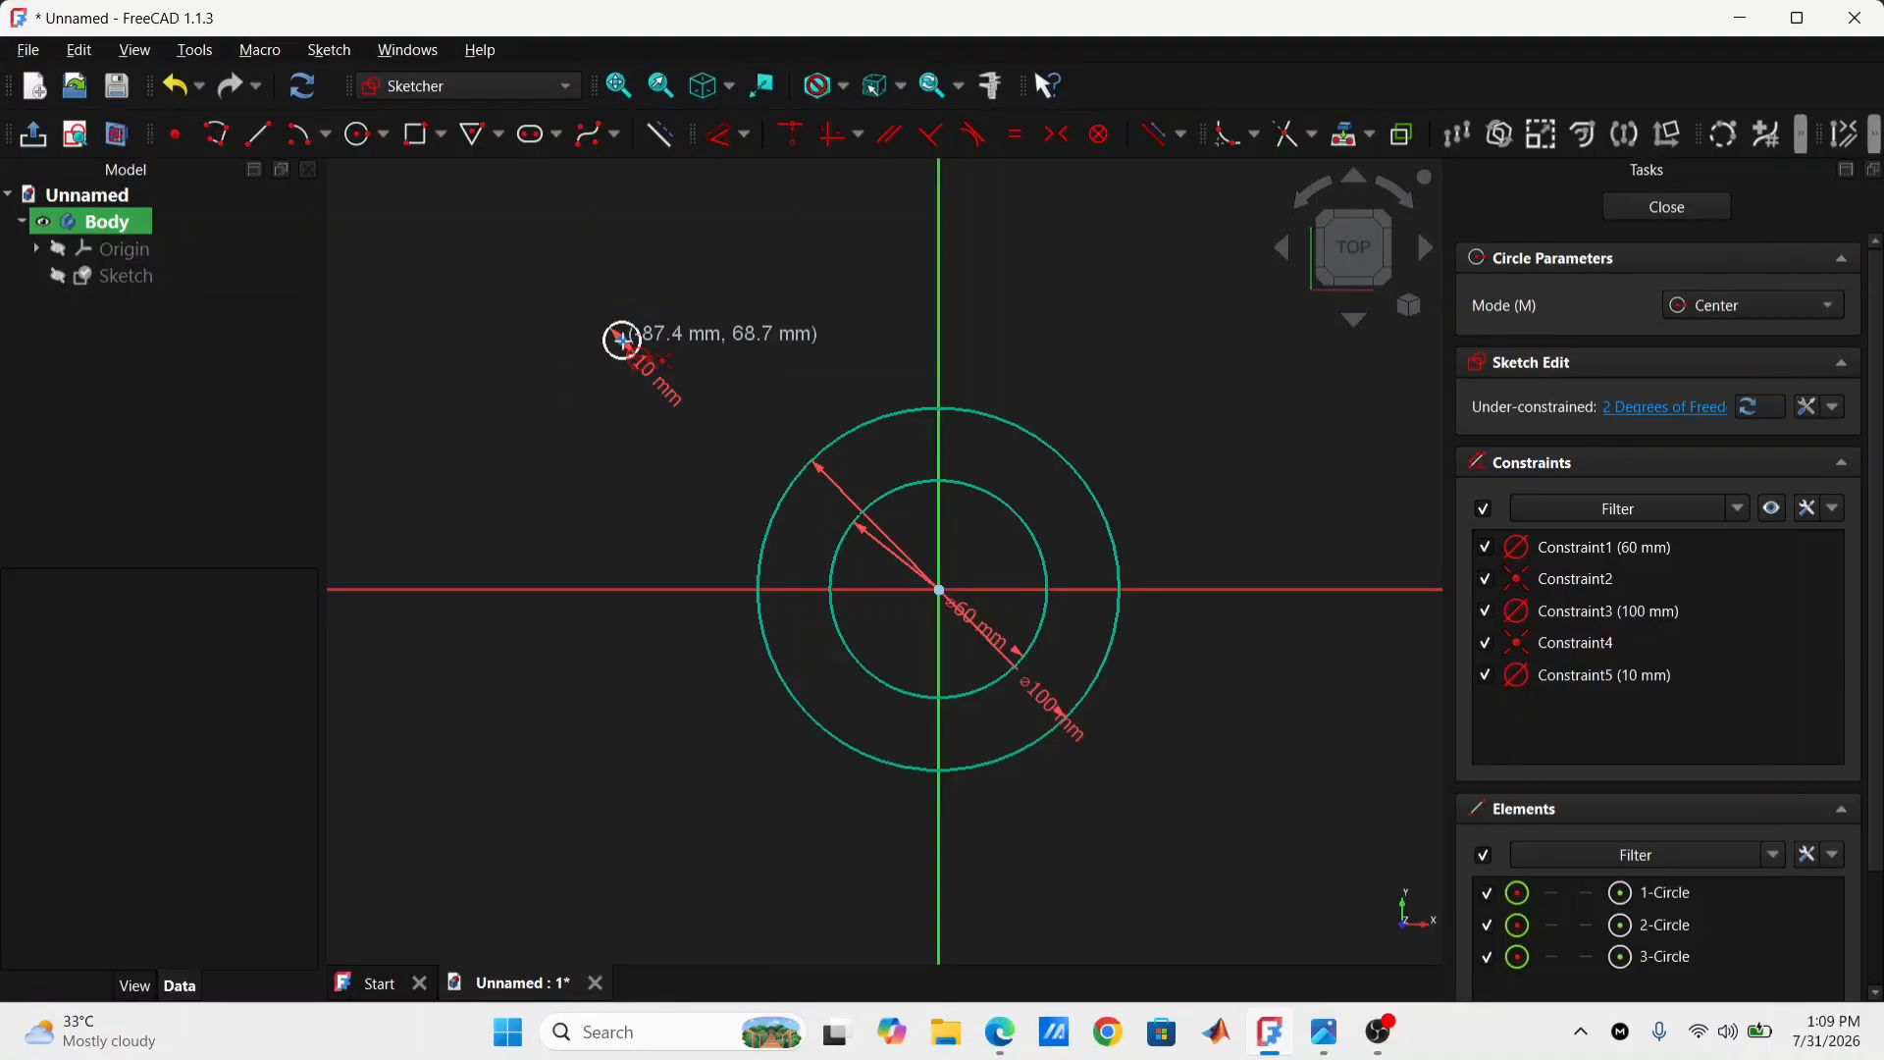
pyautogui.click(623, 339)
pyautogui.write('30')
pyautogui.press('Return')
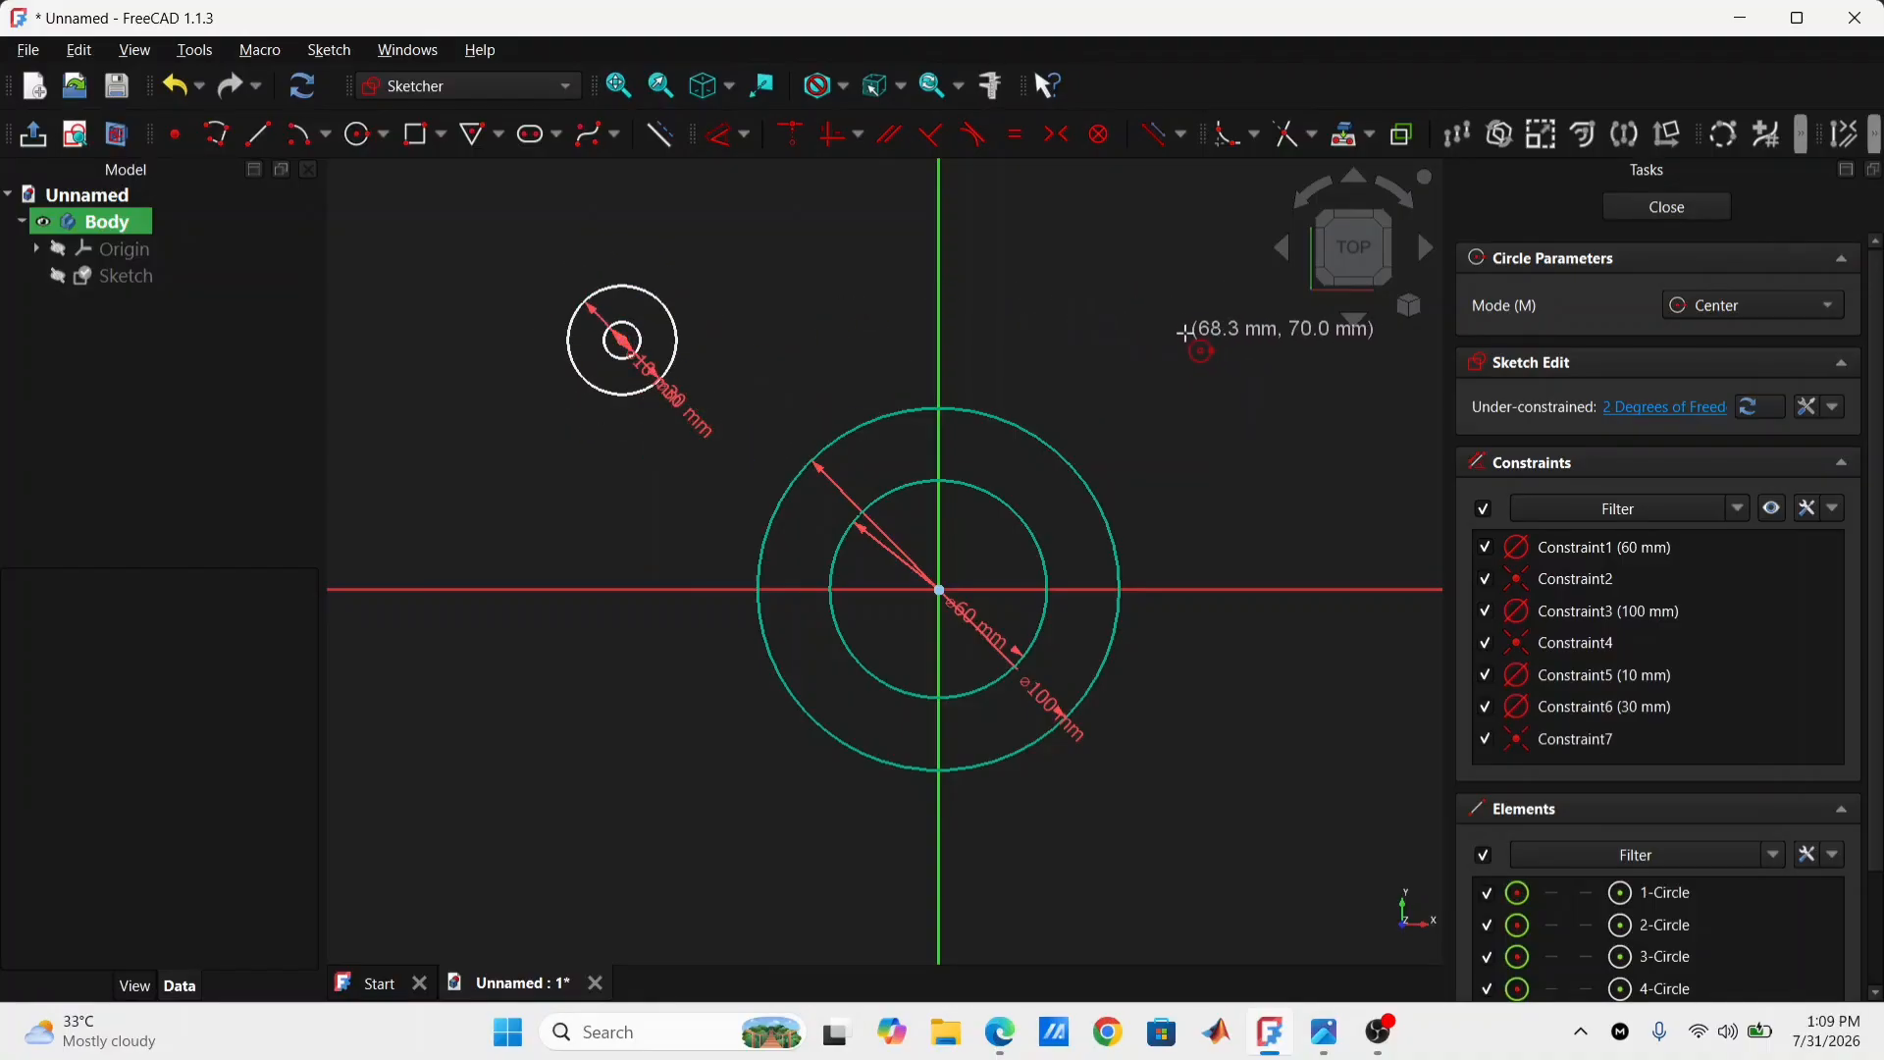
# Step: Draw concentric 10 mm and 30 mm diameter circles above and to the right of the central circles
pyautogui.click(1179, 335)
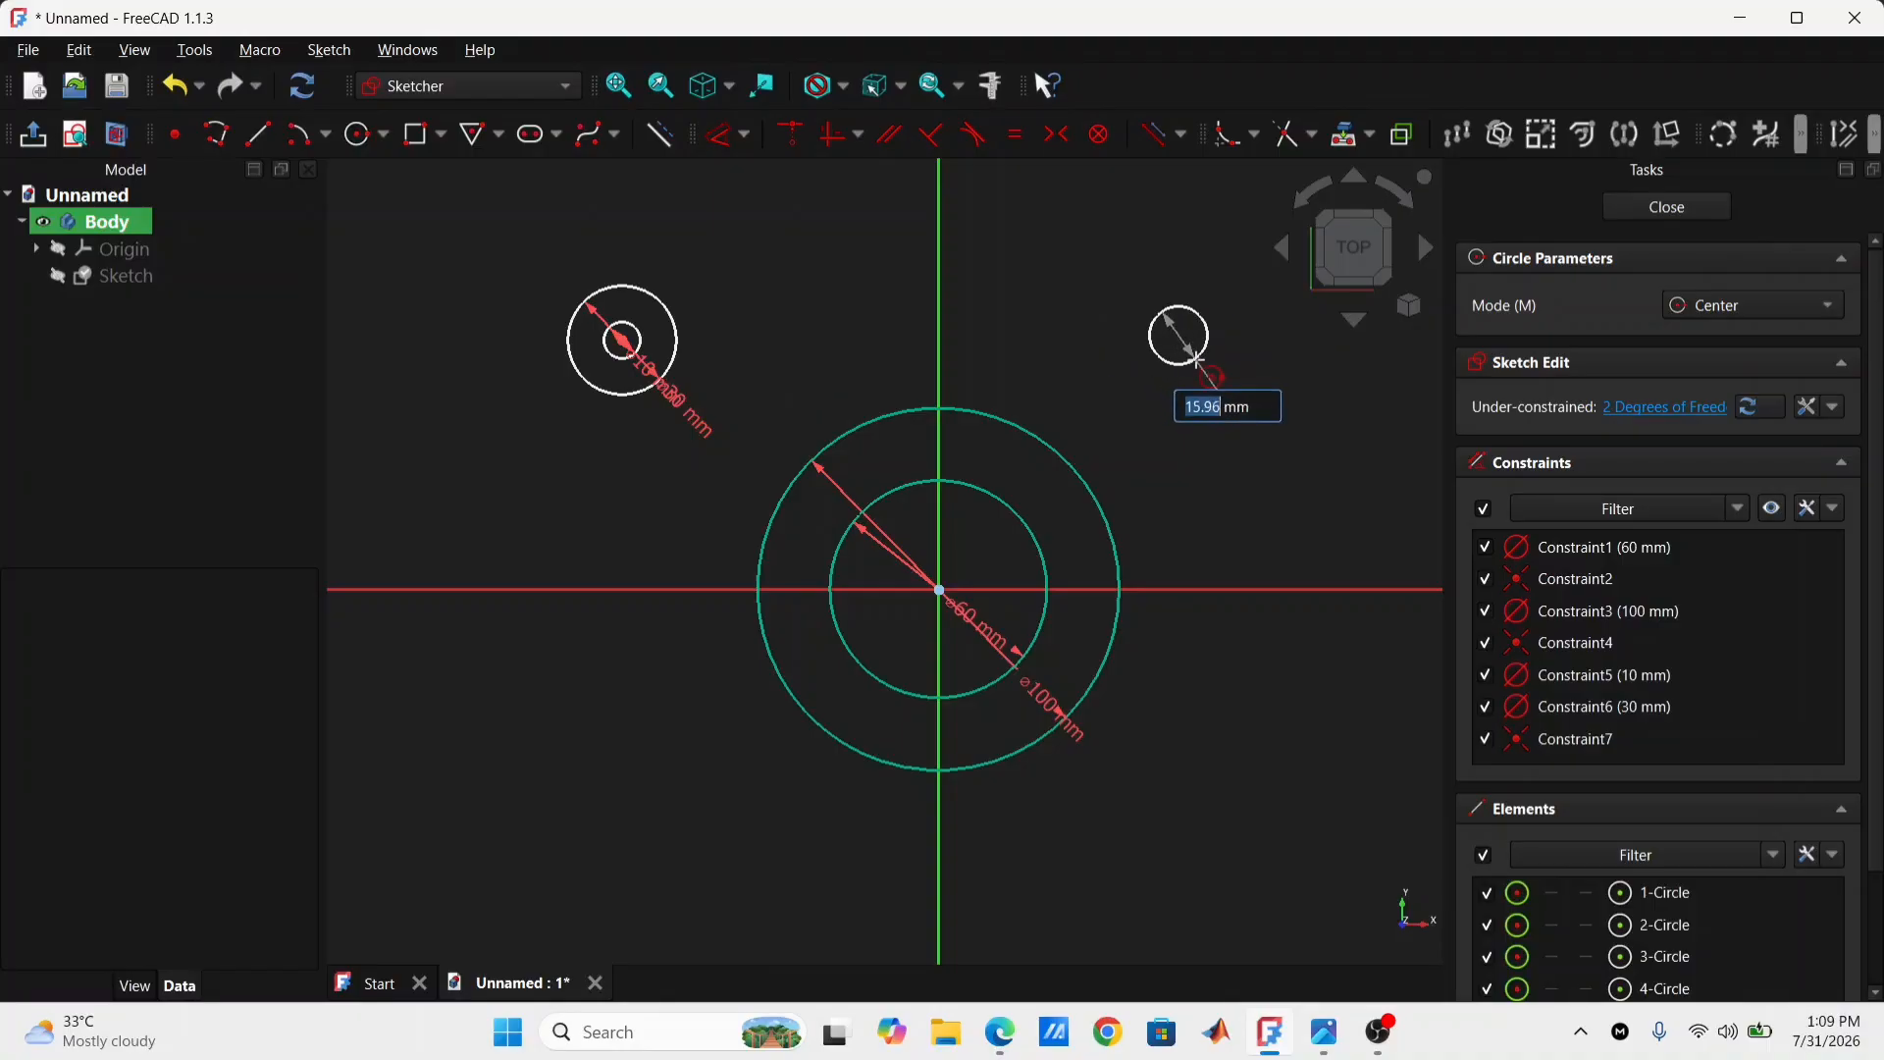
pyautogui.write('5')
pyautogui.press('Return')
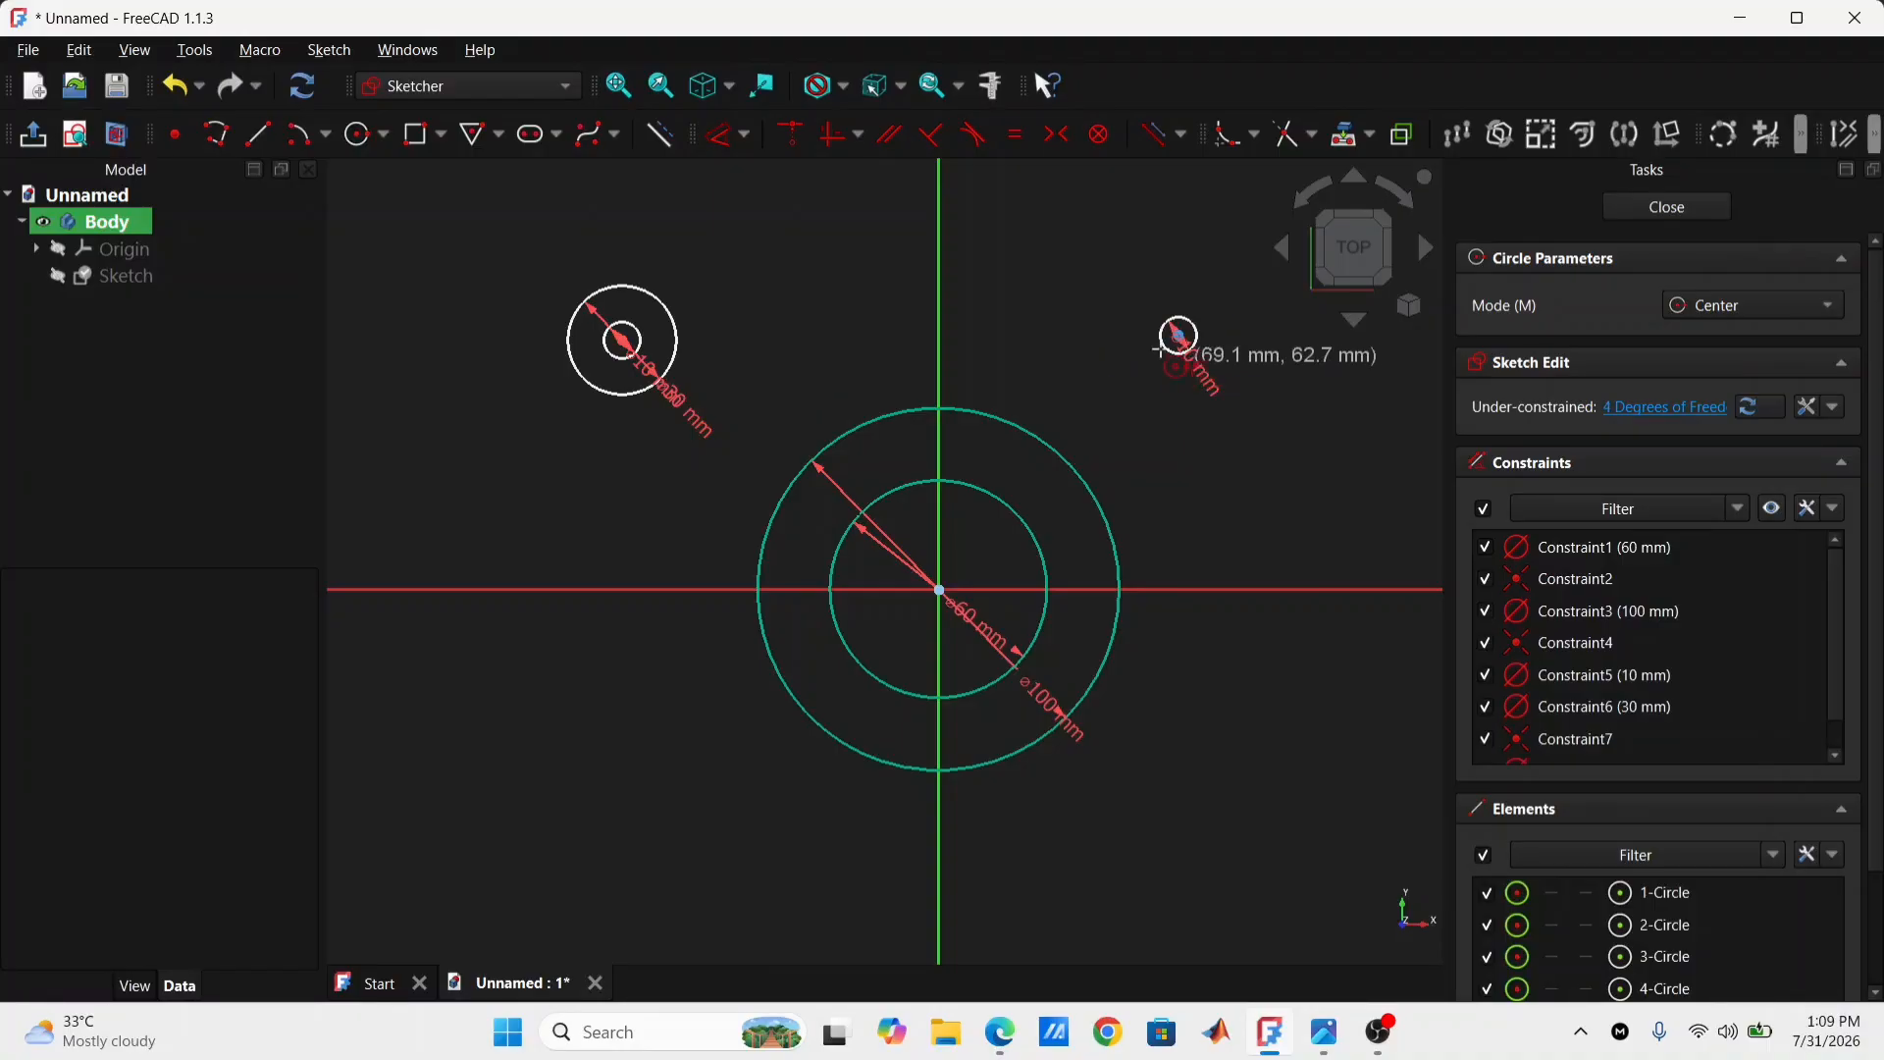
pyautogui.scroll(1, 1166, 334)
pyautogui.scroll(2, 1166, 335)
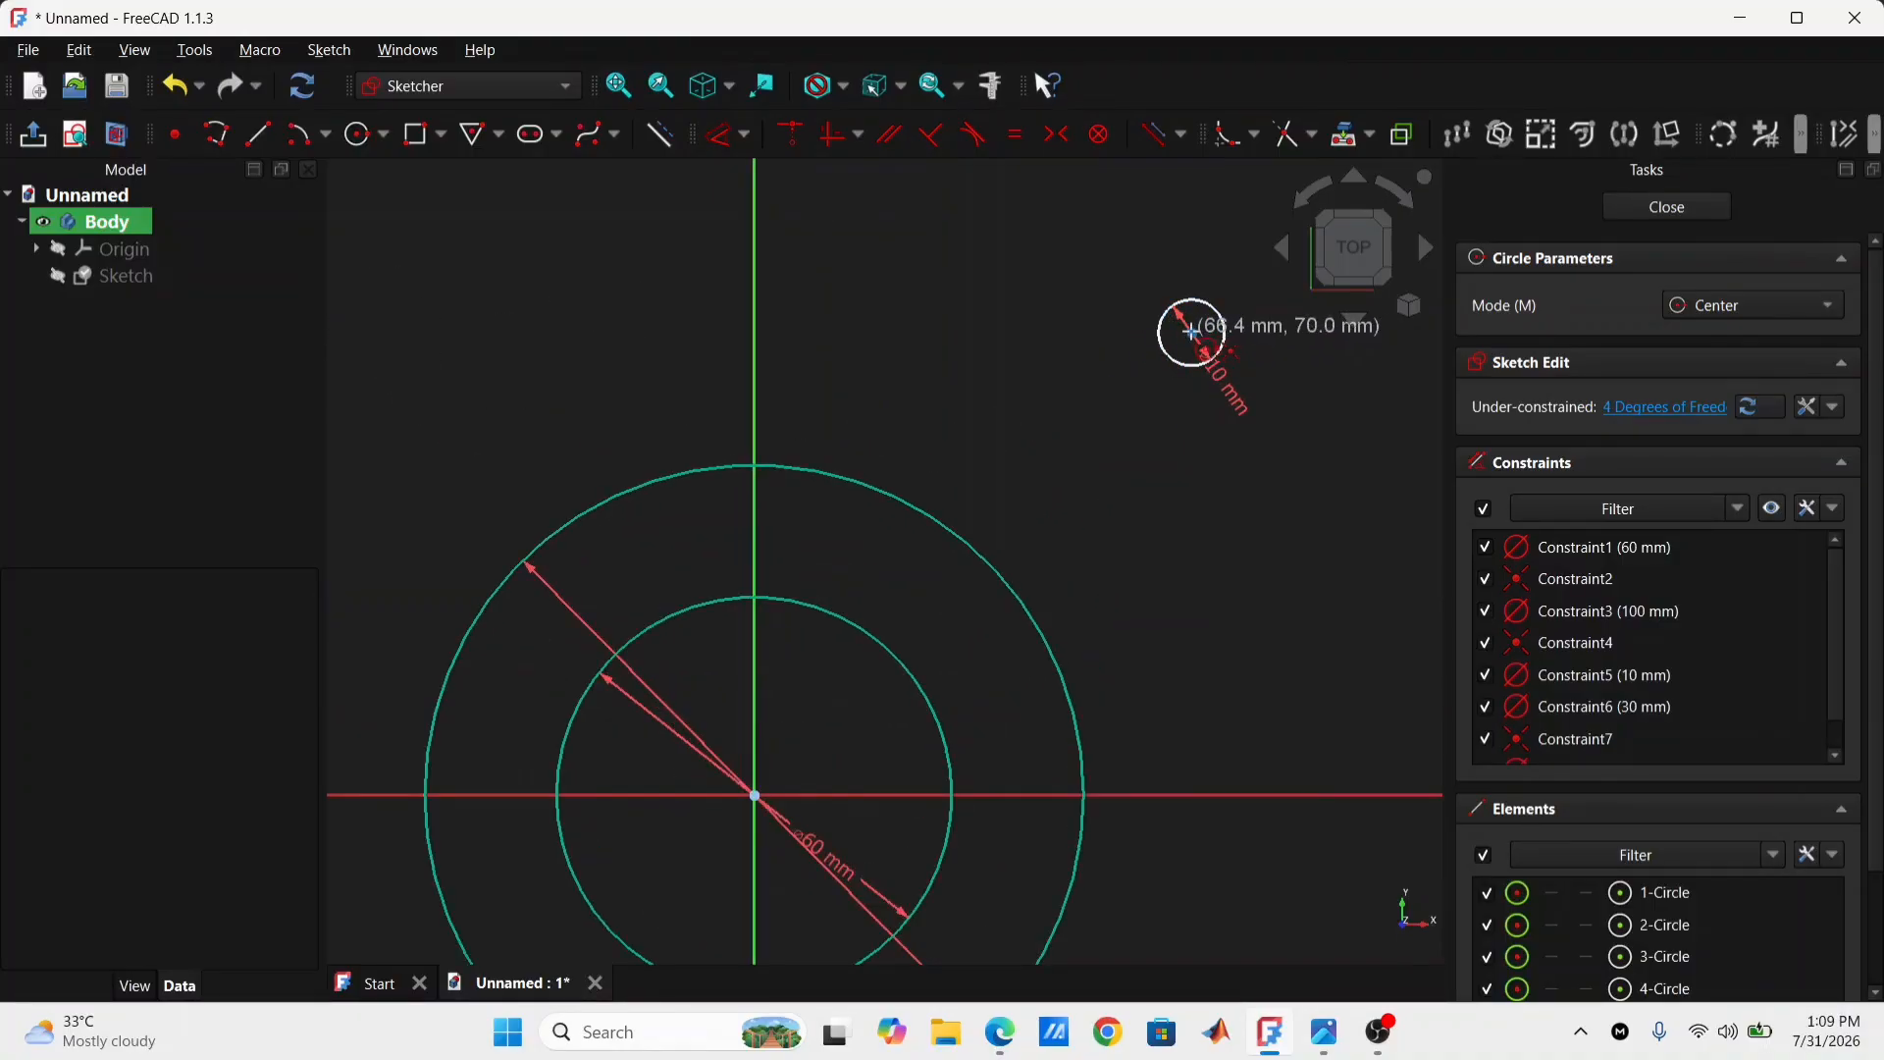
pyautogui.click(1193, 335)
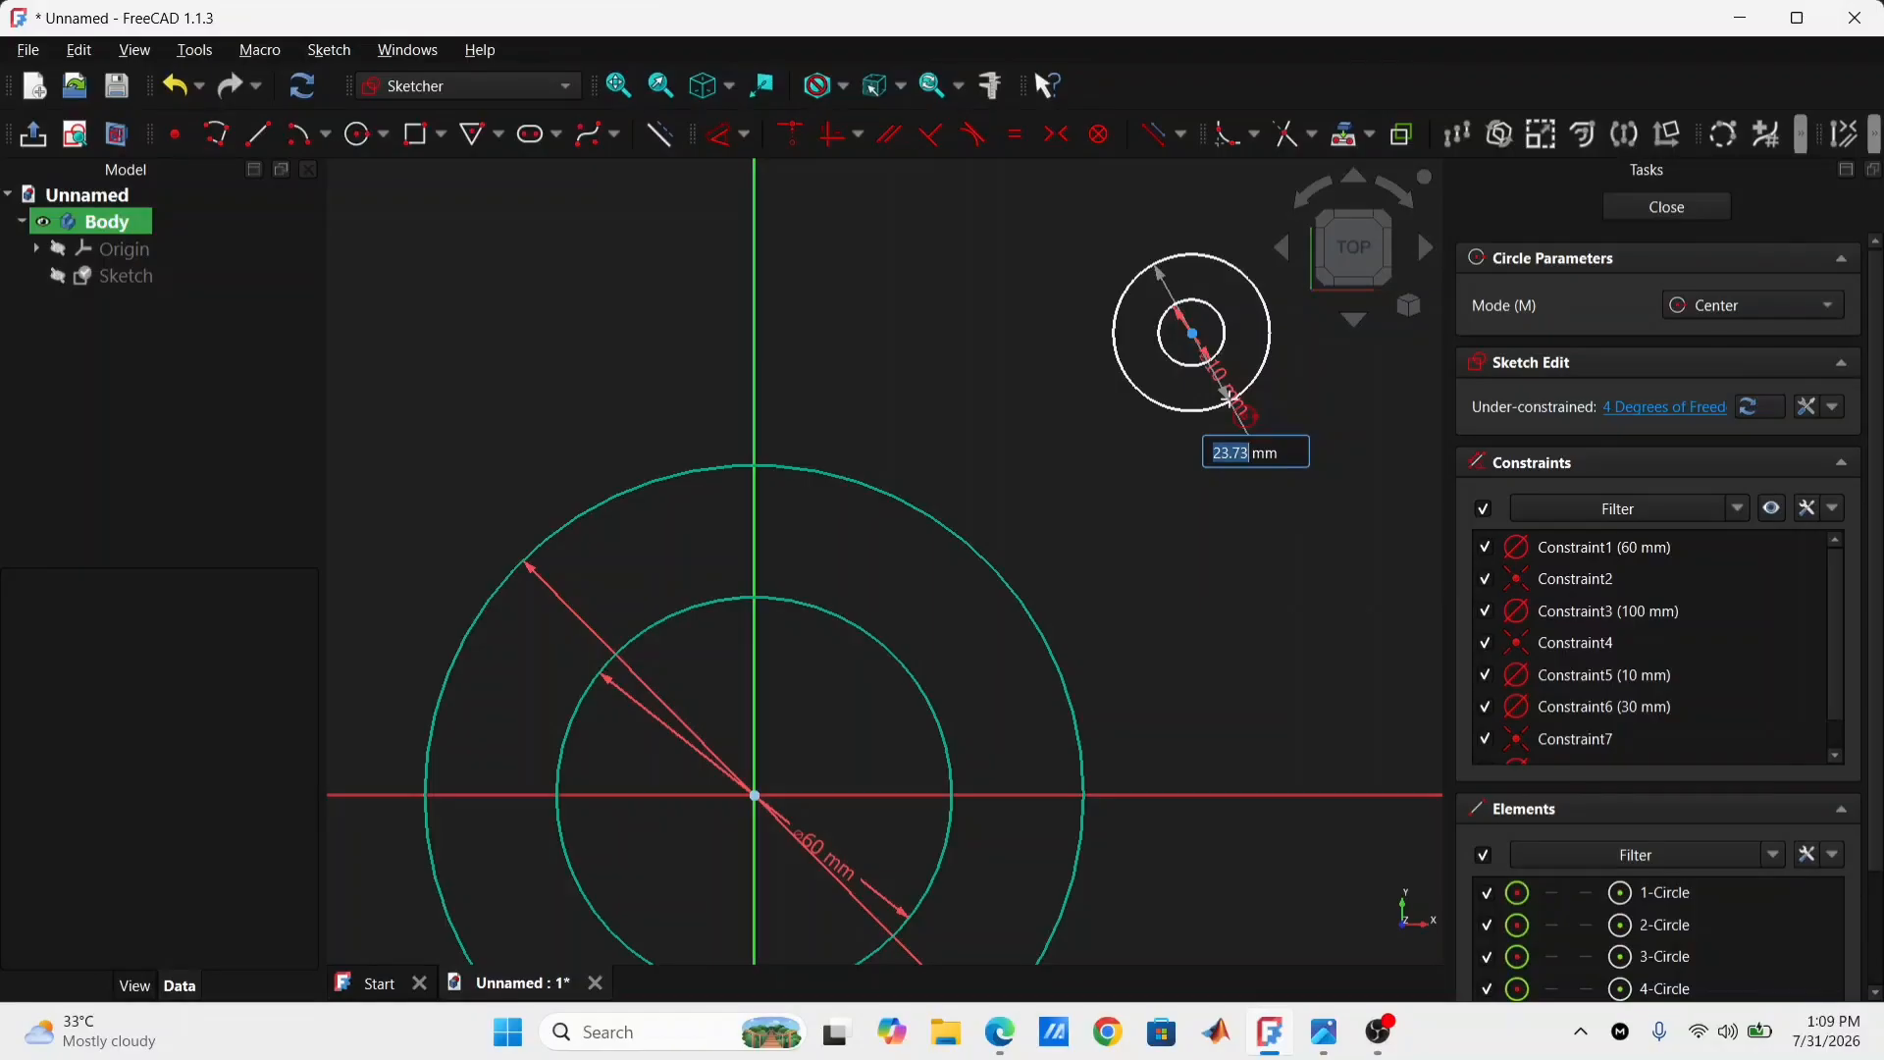
pyautogui.write('30')
pyautogui.press('Return')
# Step: Draw concentric 10 mm and 30 mm diameter circles below and to the left of the central circles
pyautogui.scroll(-3, 947, 542)
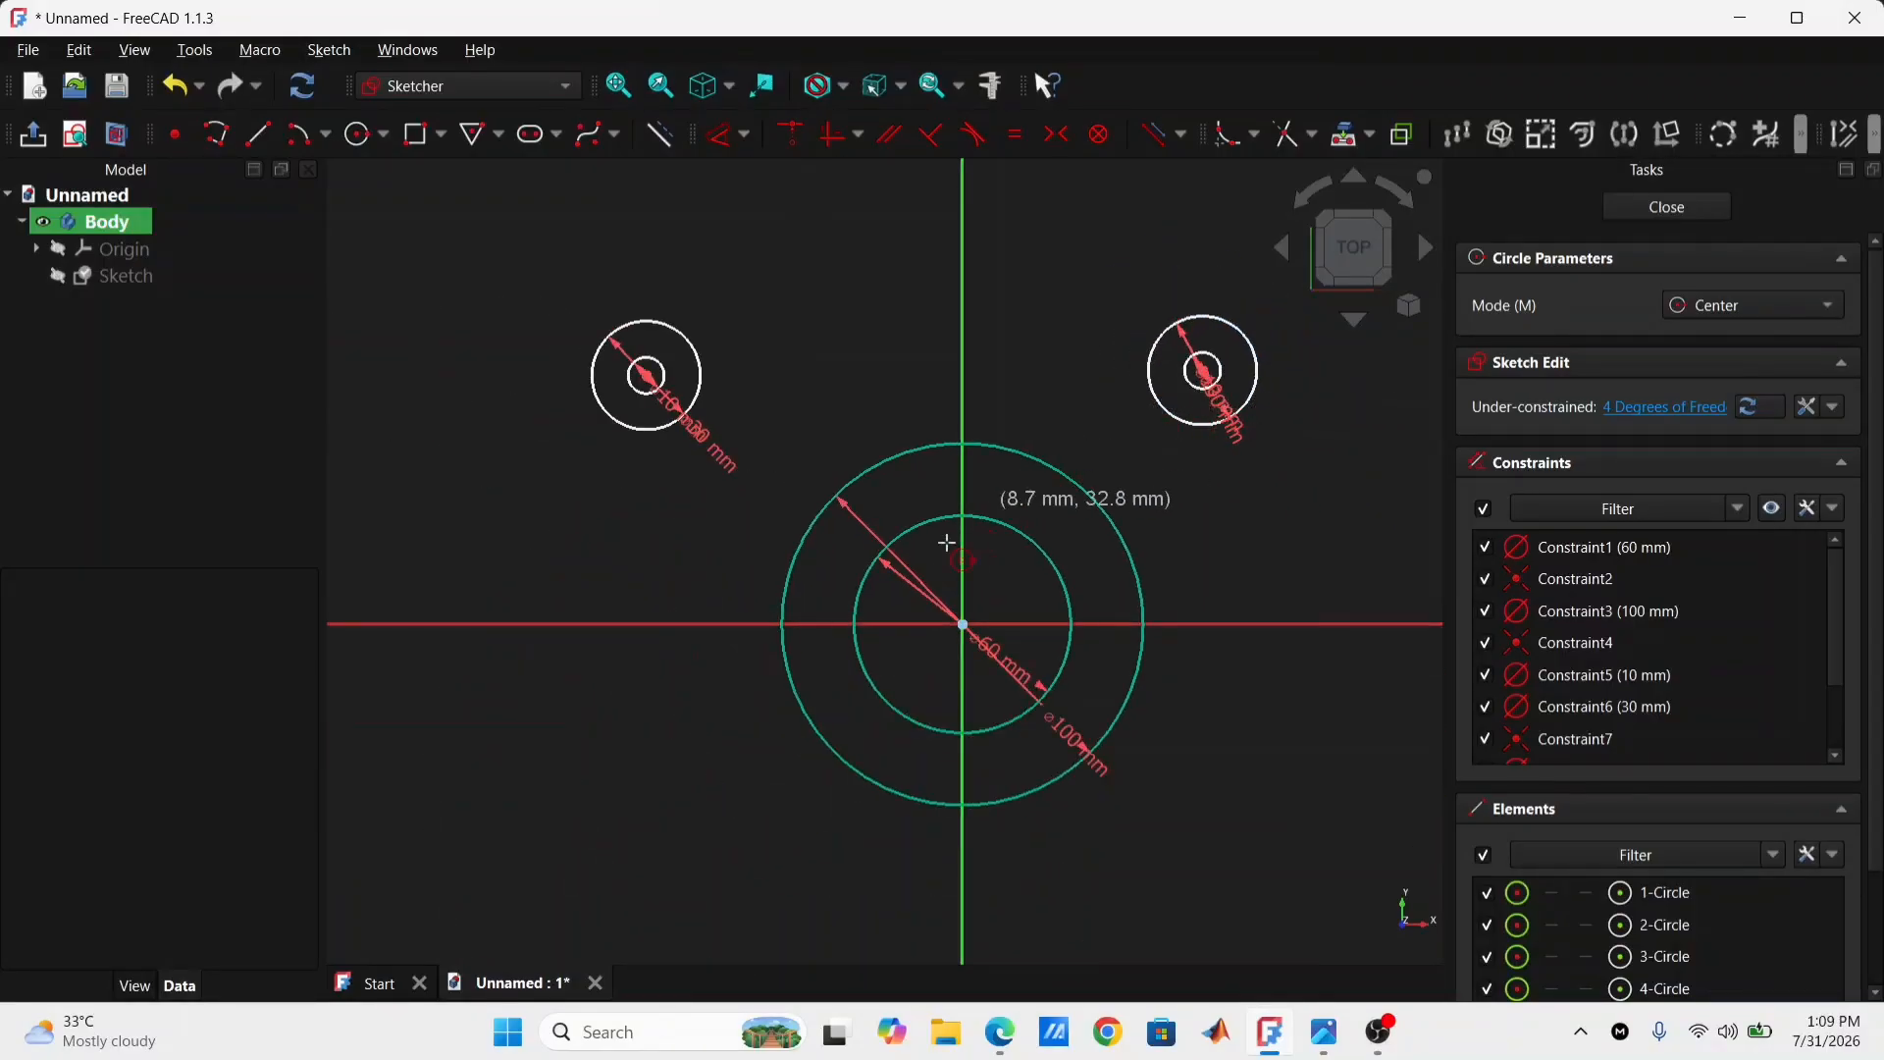
pyautogui.click(676, 764)
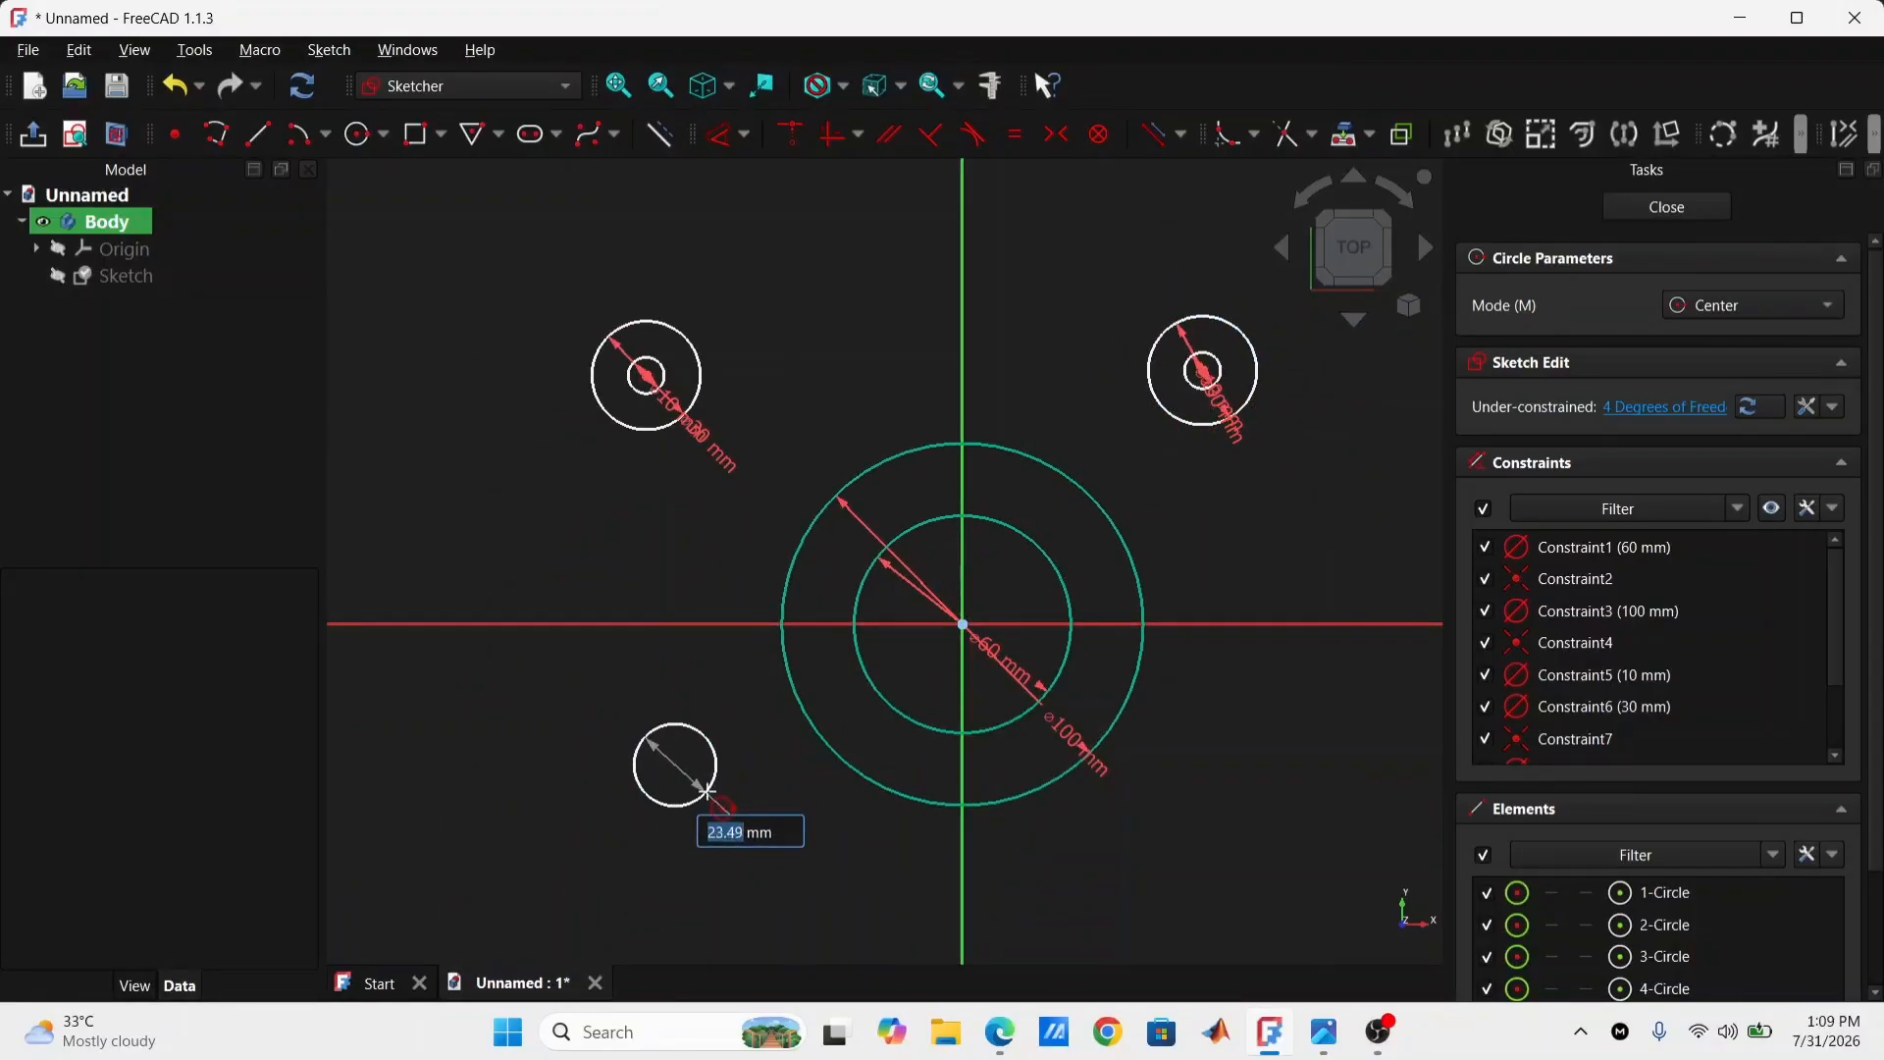
pyautogui.write('10')
pyautogui.press('Return')
pyautogui.scroll(1, 615, 730)
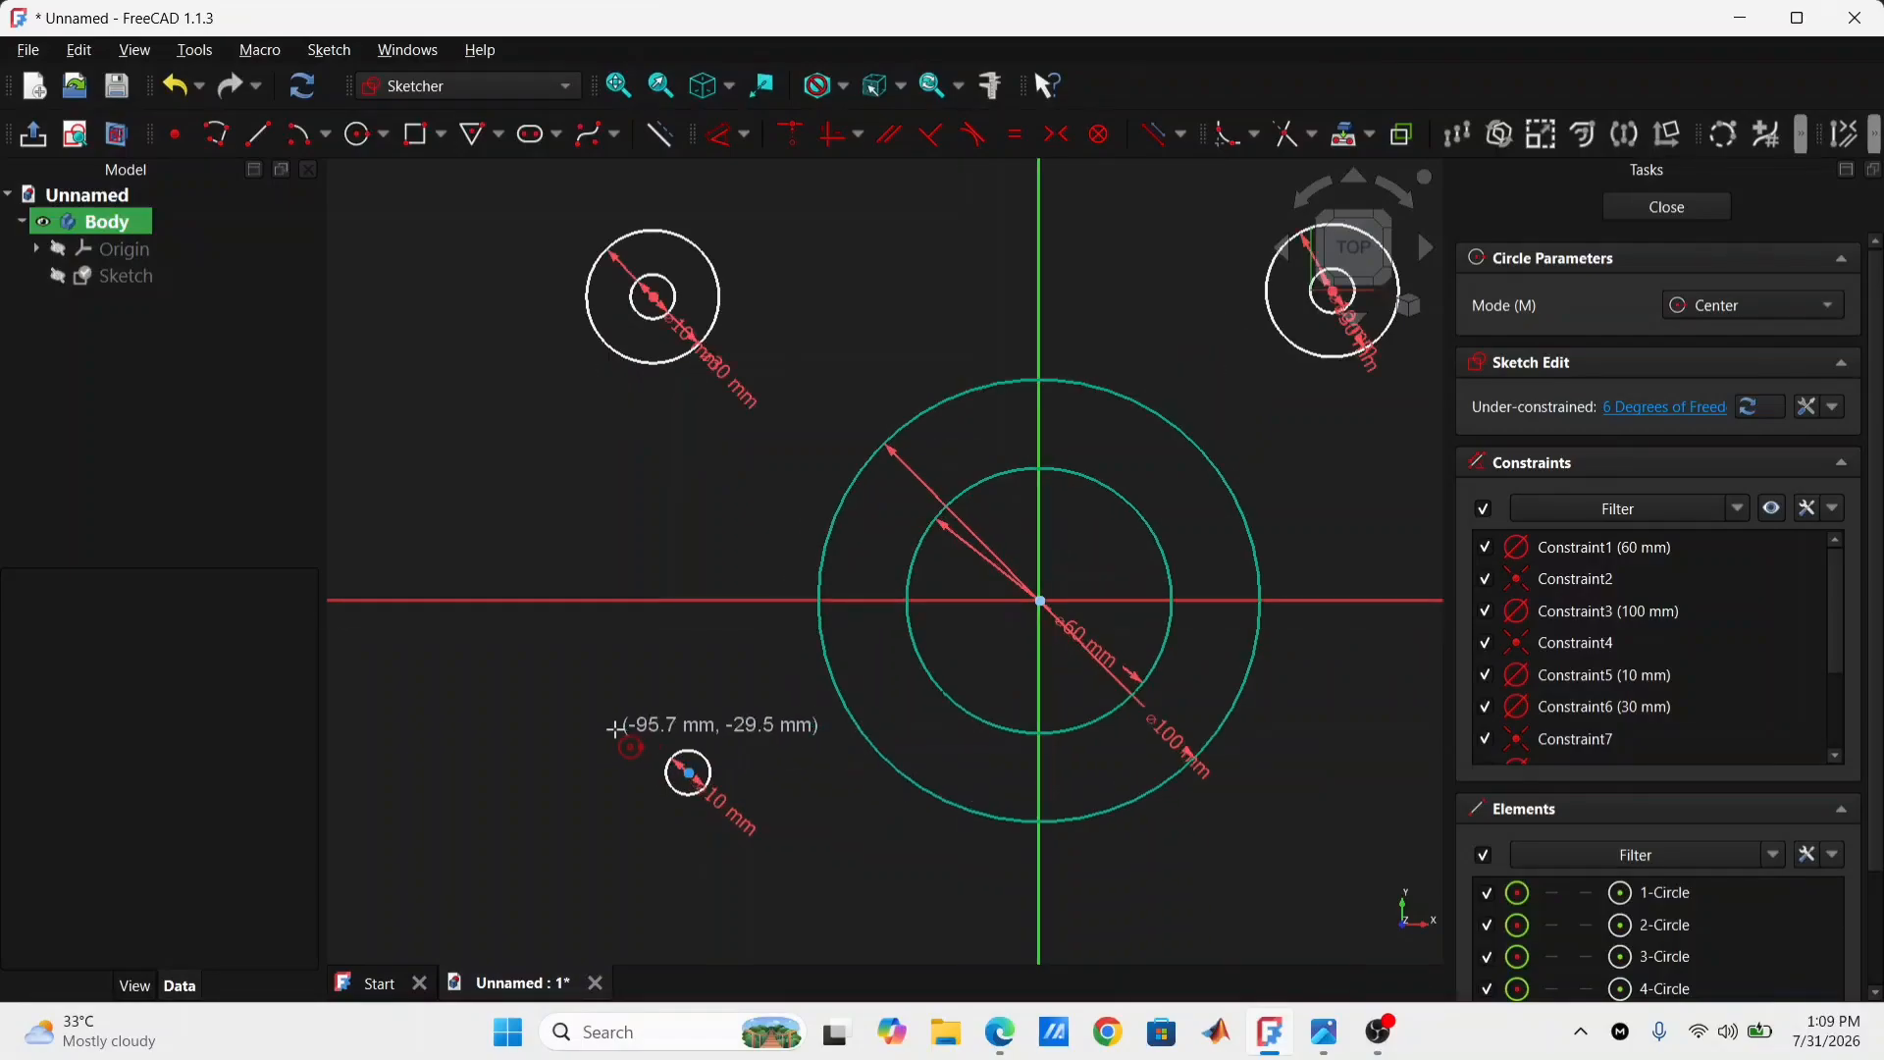
pyautogui.click(689, 773)
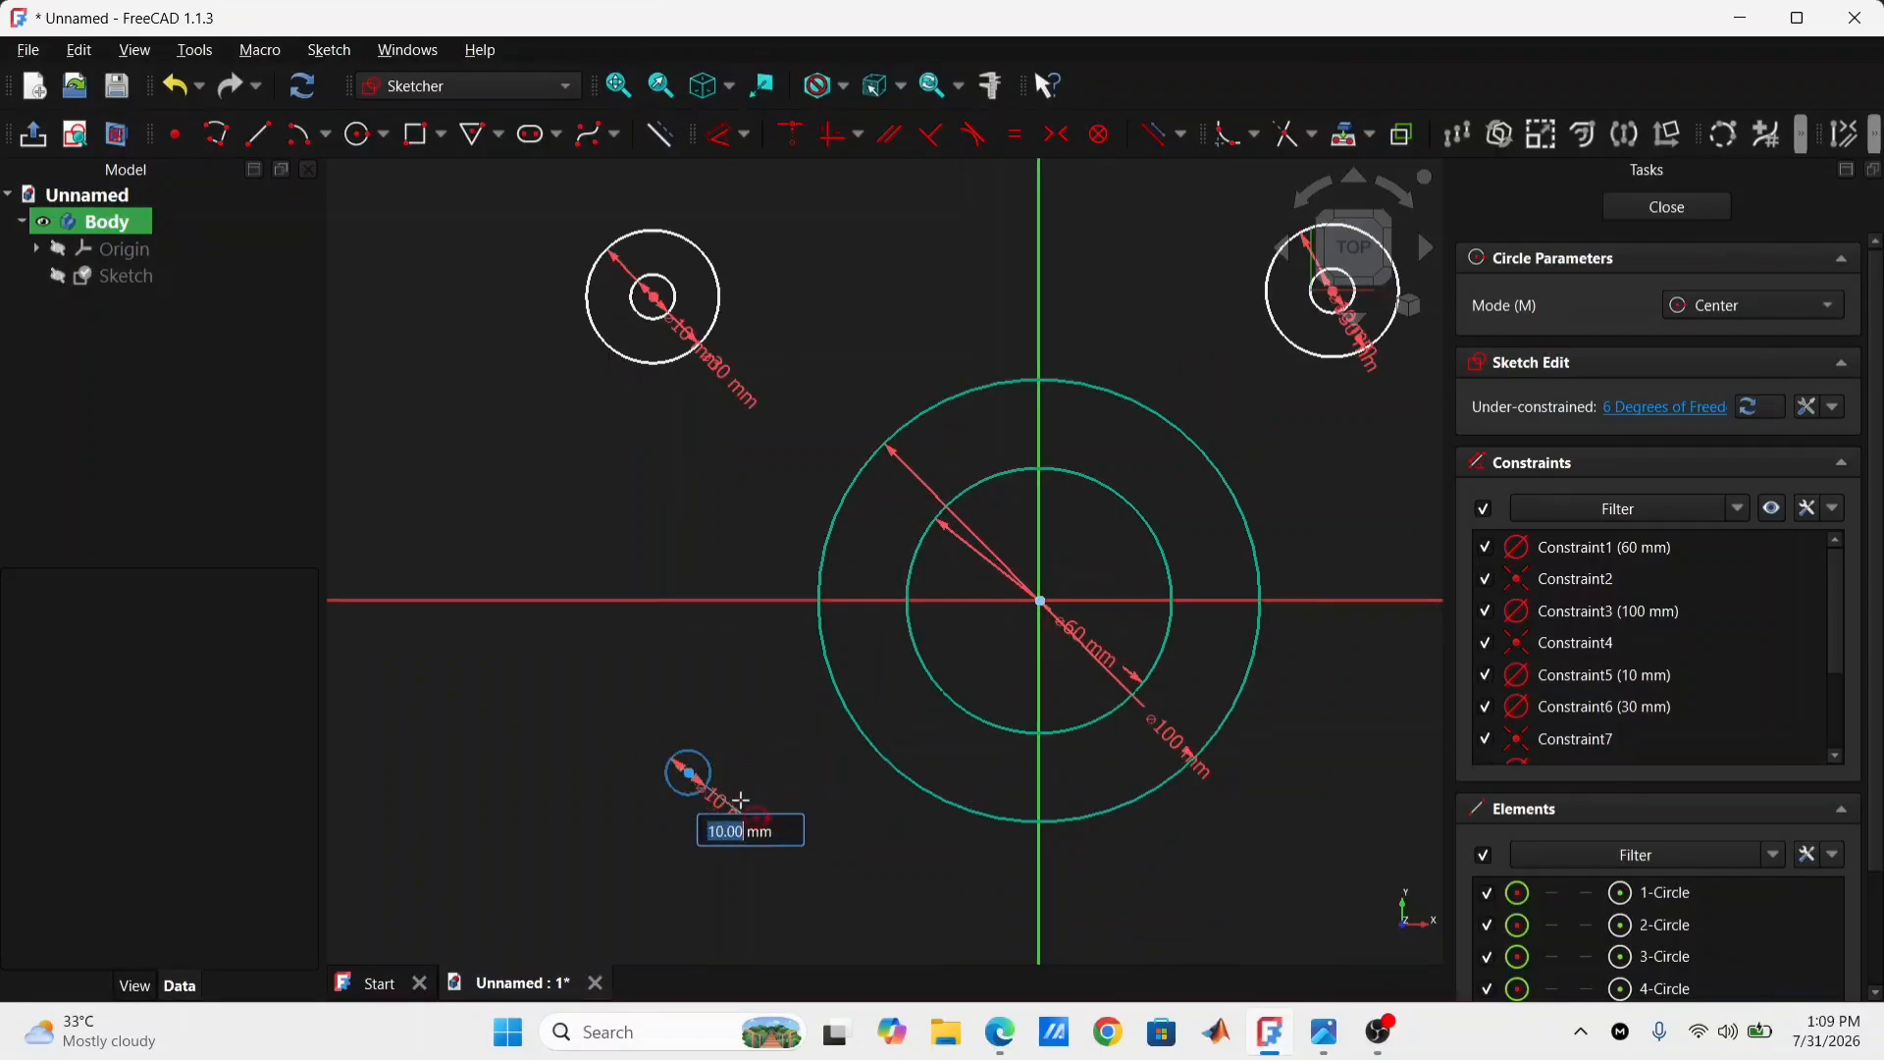
pyautogui.write('30')
pyautogui.press('Return')
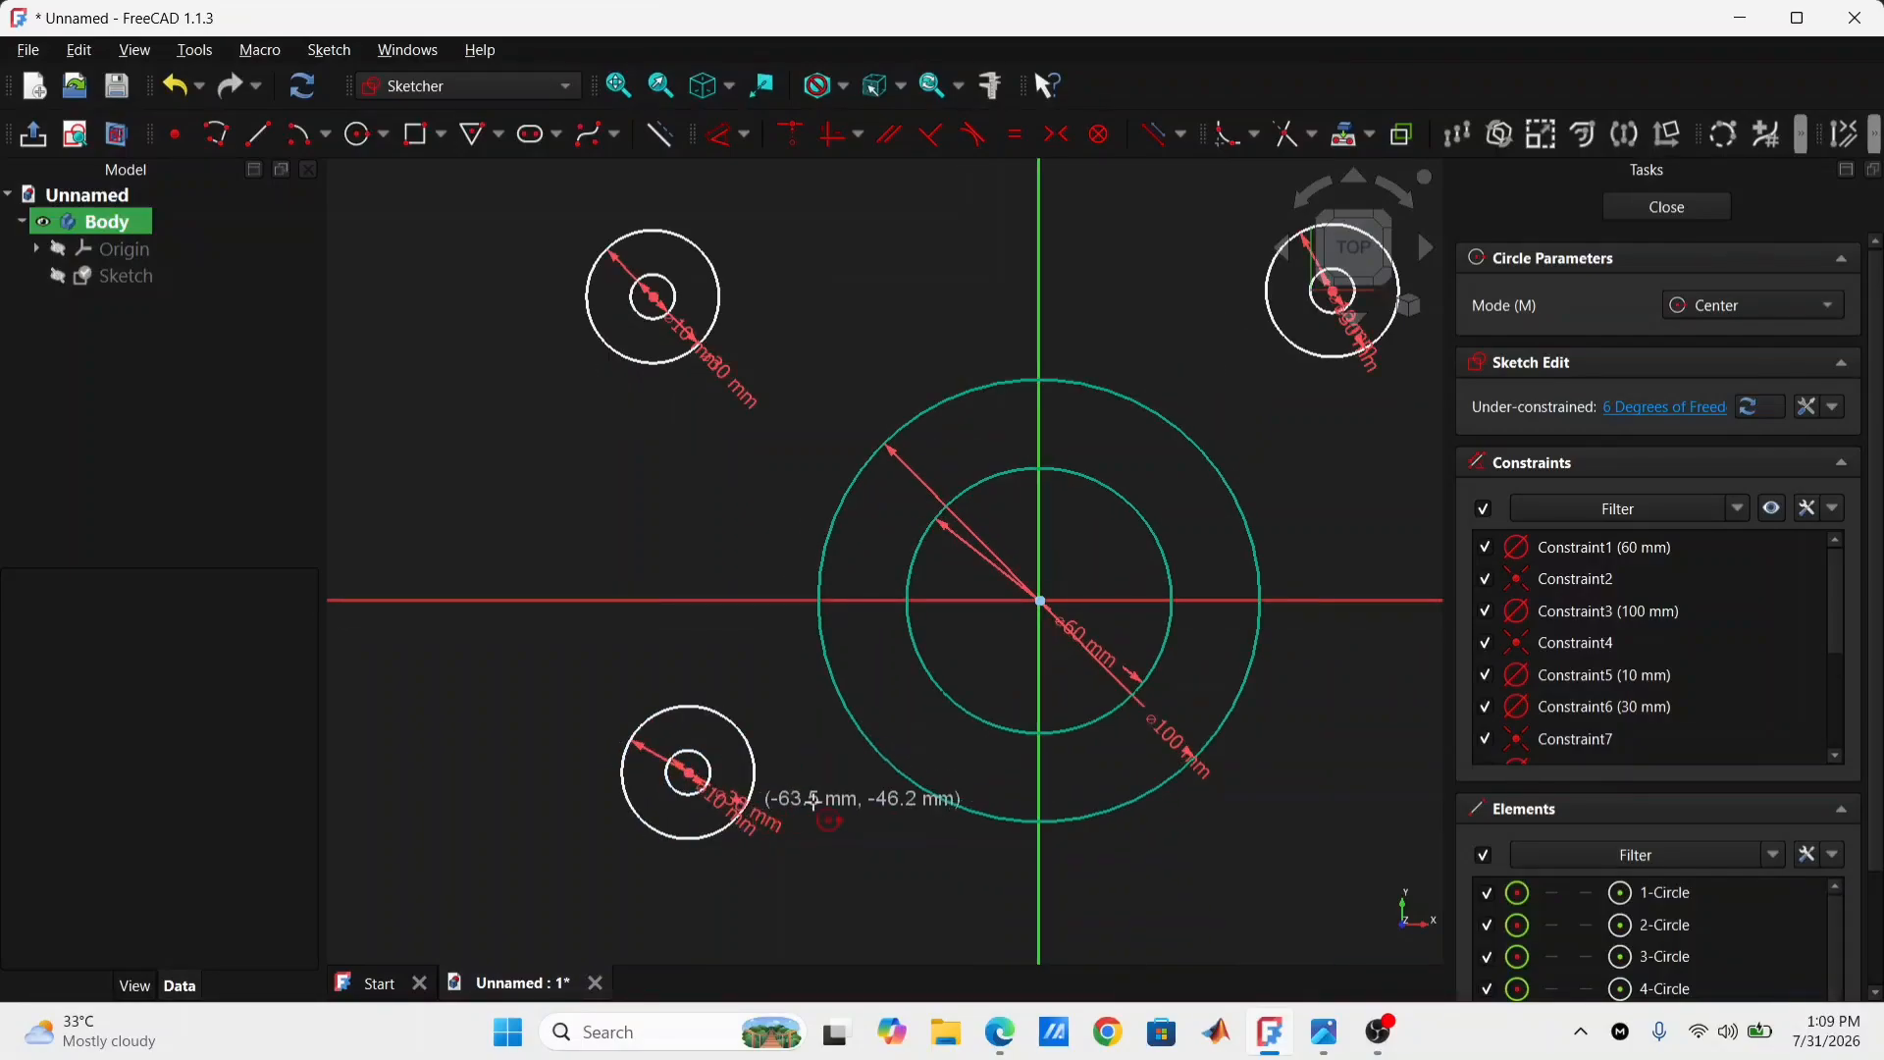
# Step: Draw concentric 10 mm and 30 mm diameter circles below and to the right of the central circles
pyautogui.moveTo(813, 801); pyautogui.dragTo(648, 774, button='middle')
pyautogui.click(1200, 743)
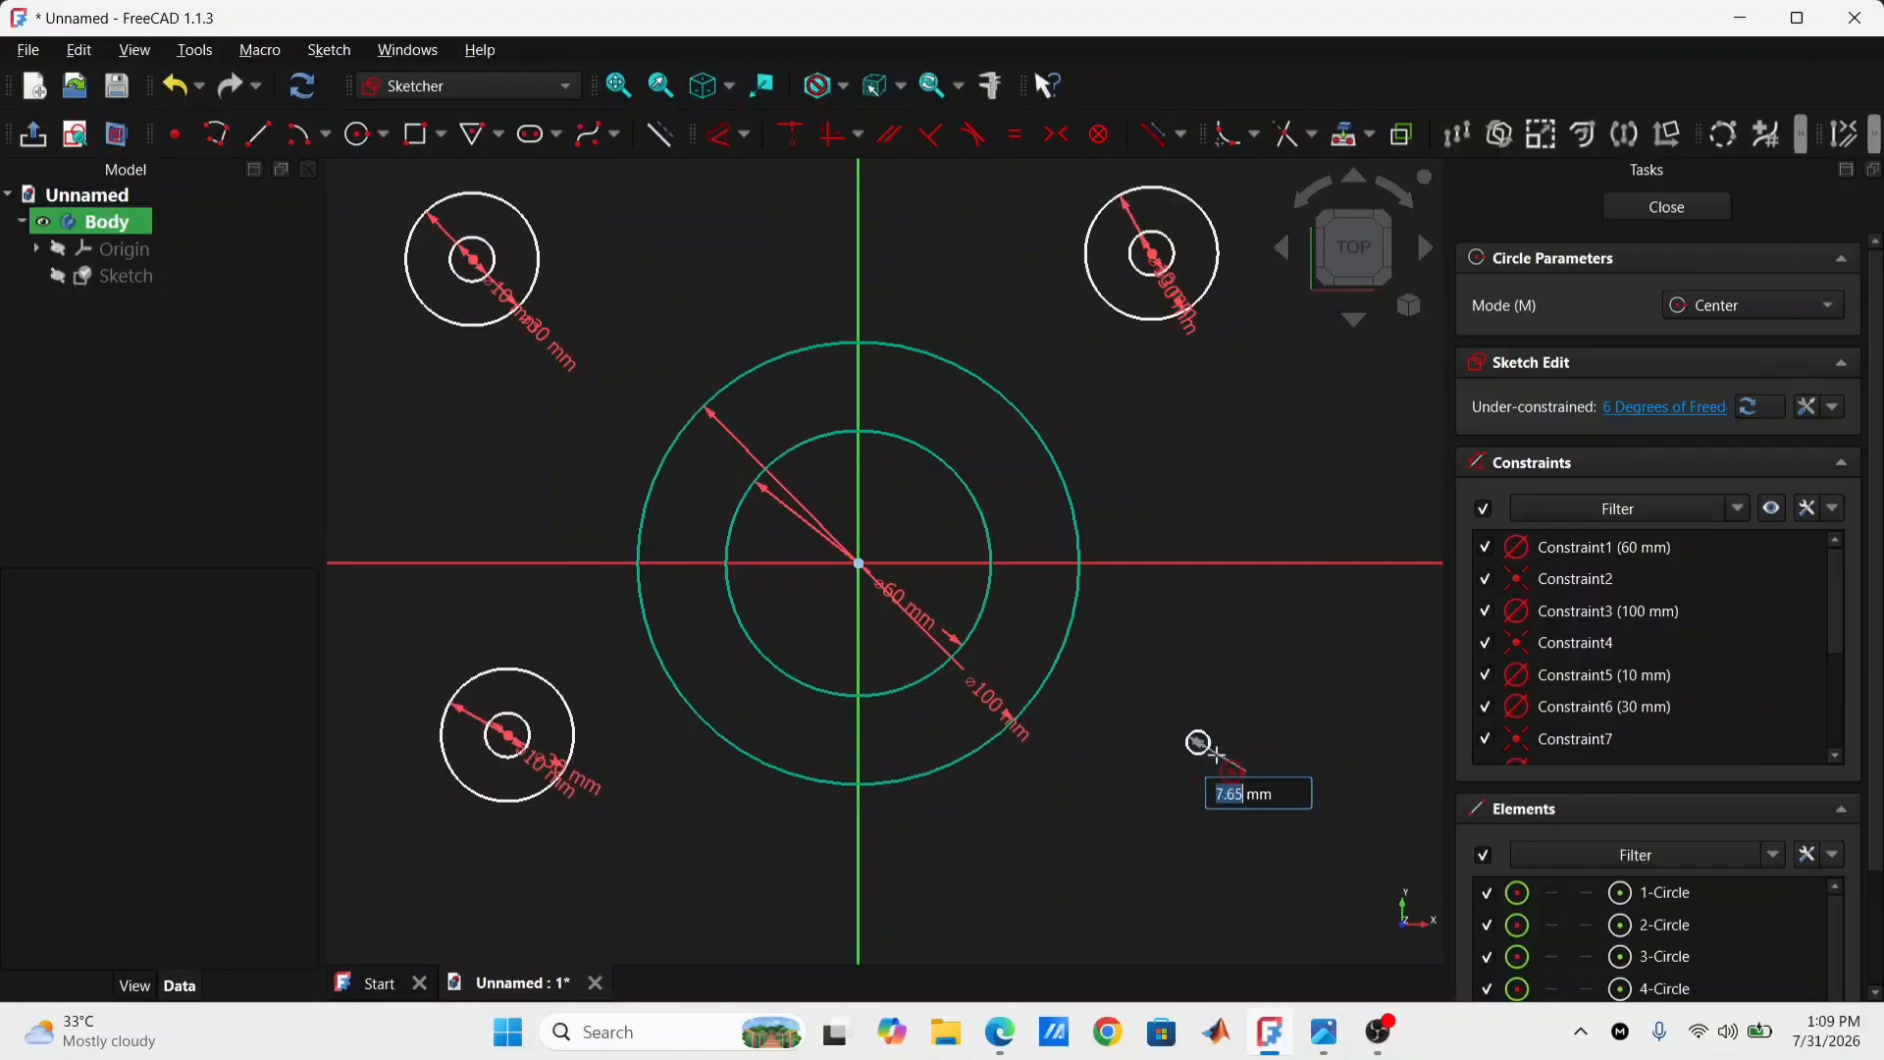
pyautogui.write('10')
pyautogui.press('Return')
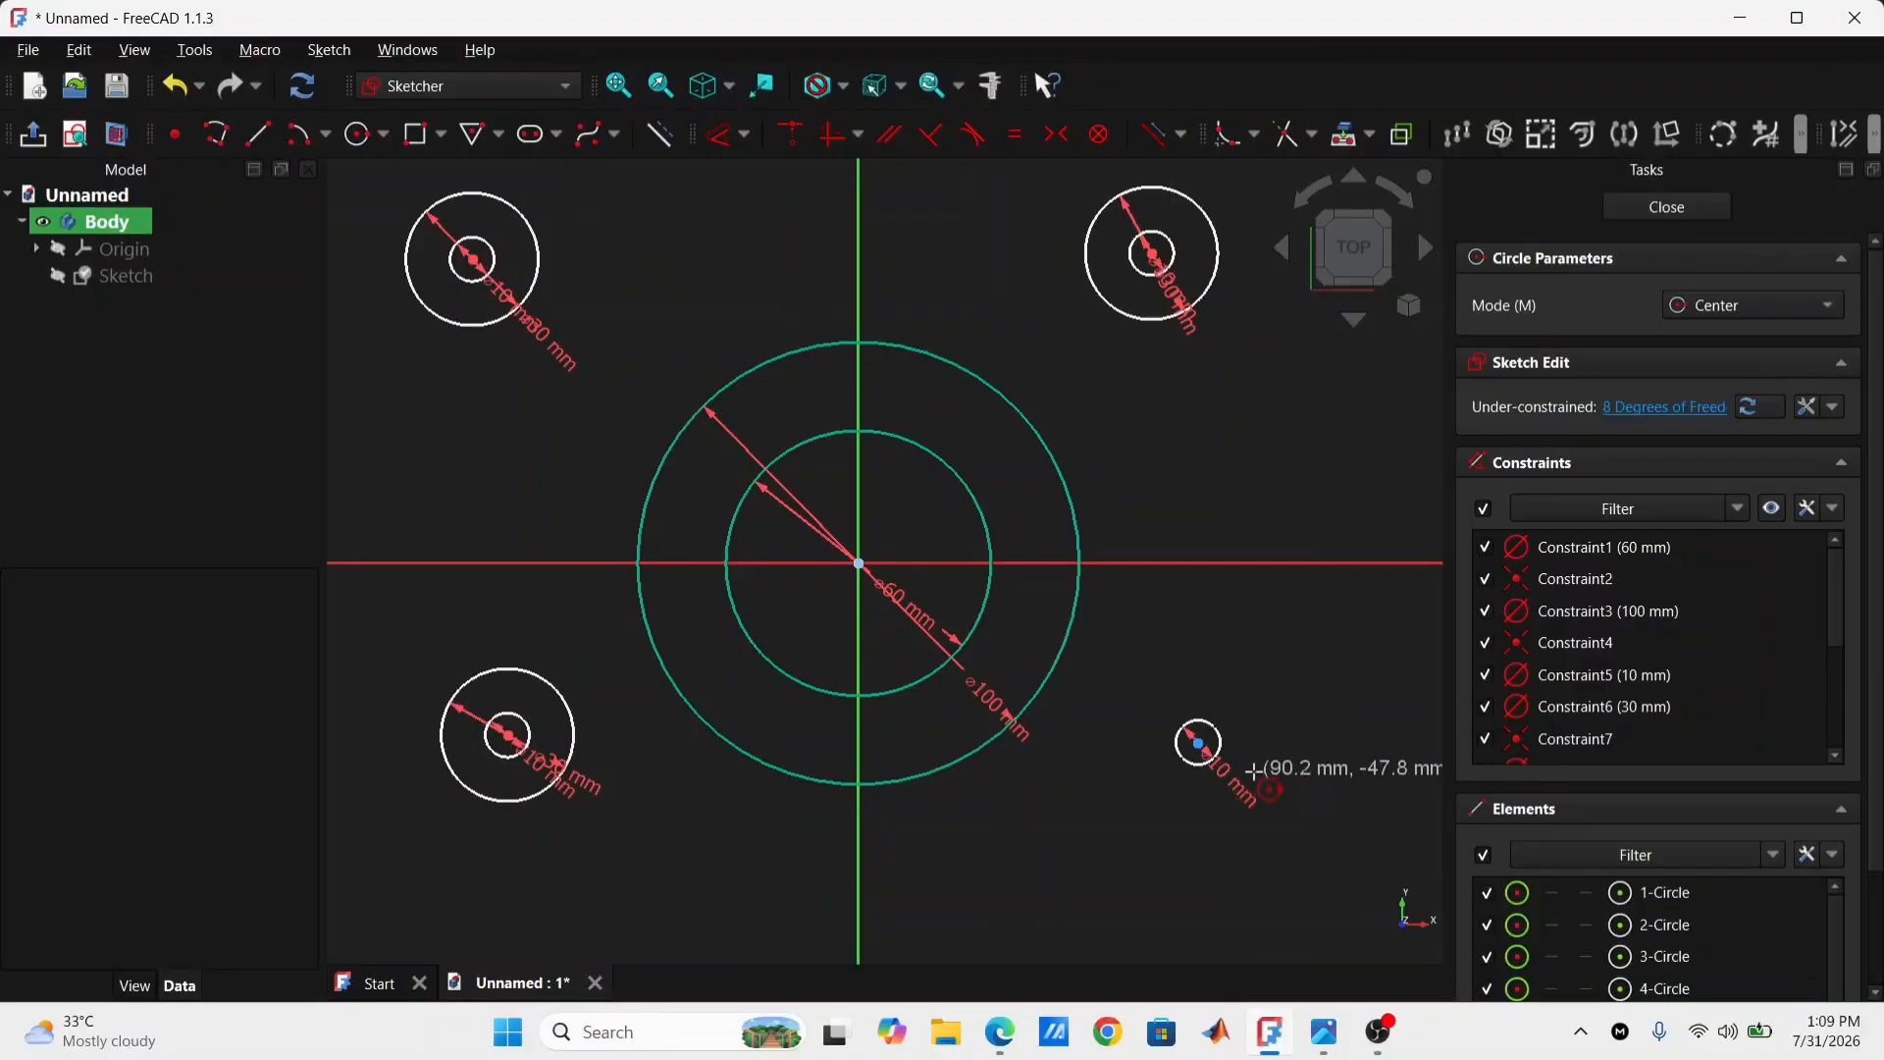
pyautogui.click(1199, 743)
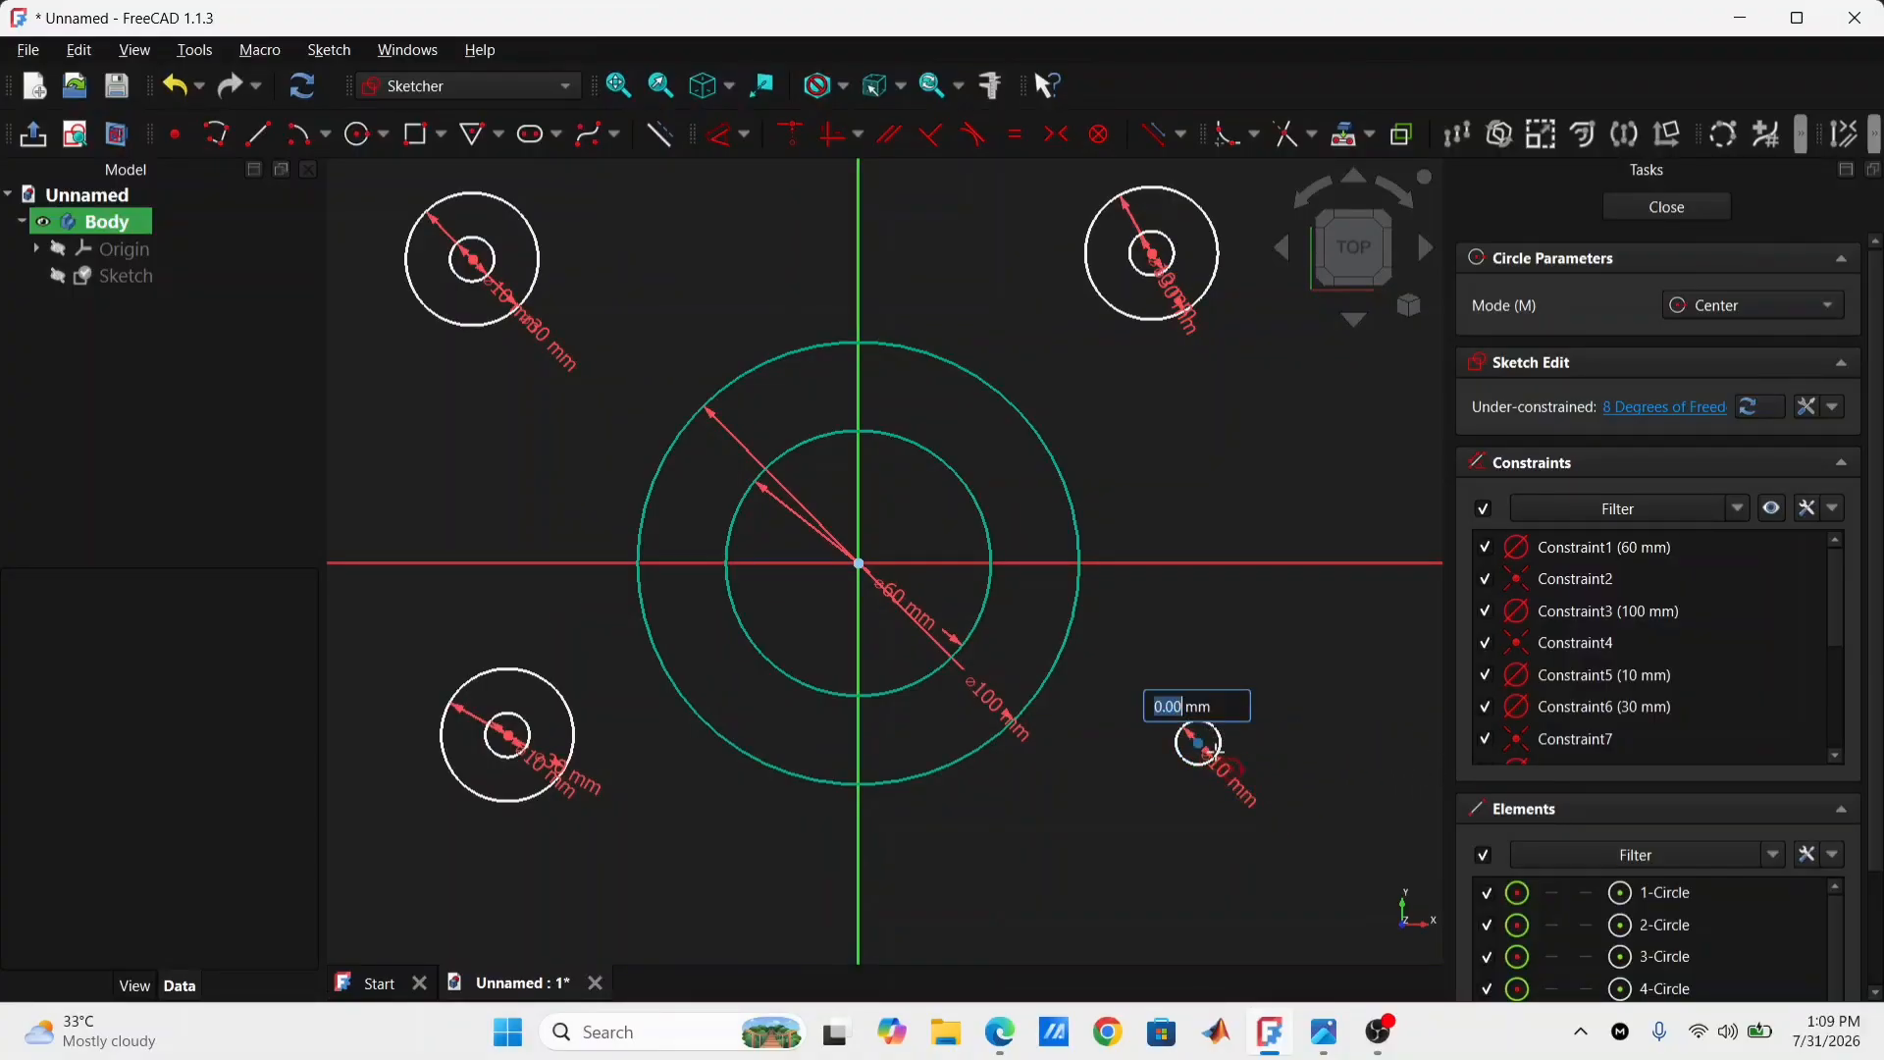
pyautogui.write('30')
pyautogui.press('Return')
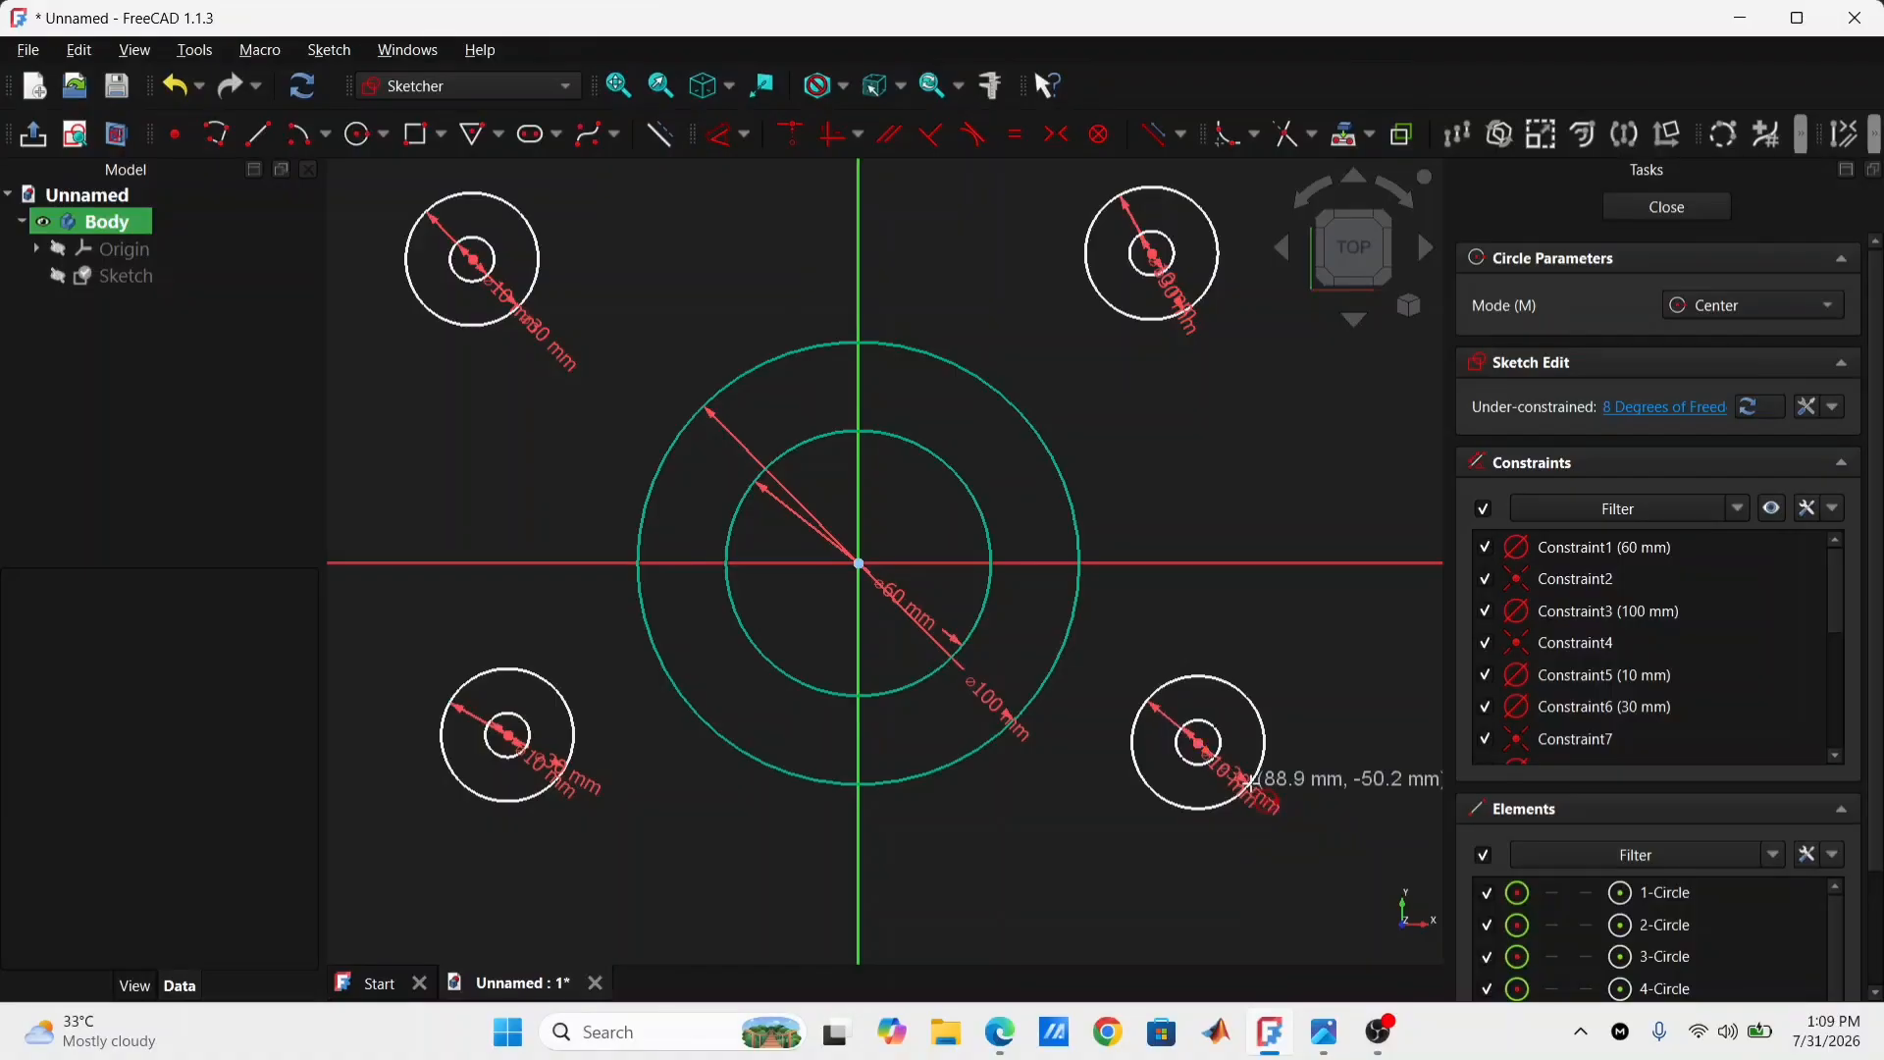
pyautogui.rightClick(1273, 681)
# Step: Constrain the centres of the two upper circle pairs to be symmetric about the vertical axis
pyautogui.scroll(-1, 1168, 640)
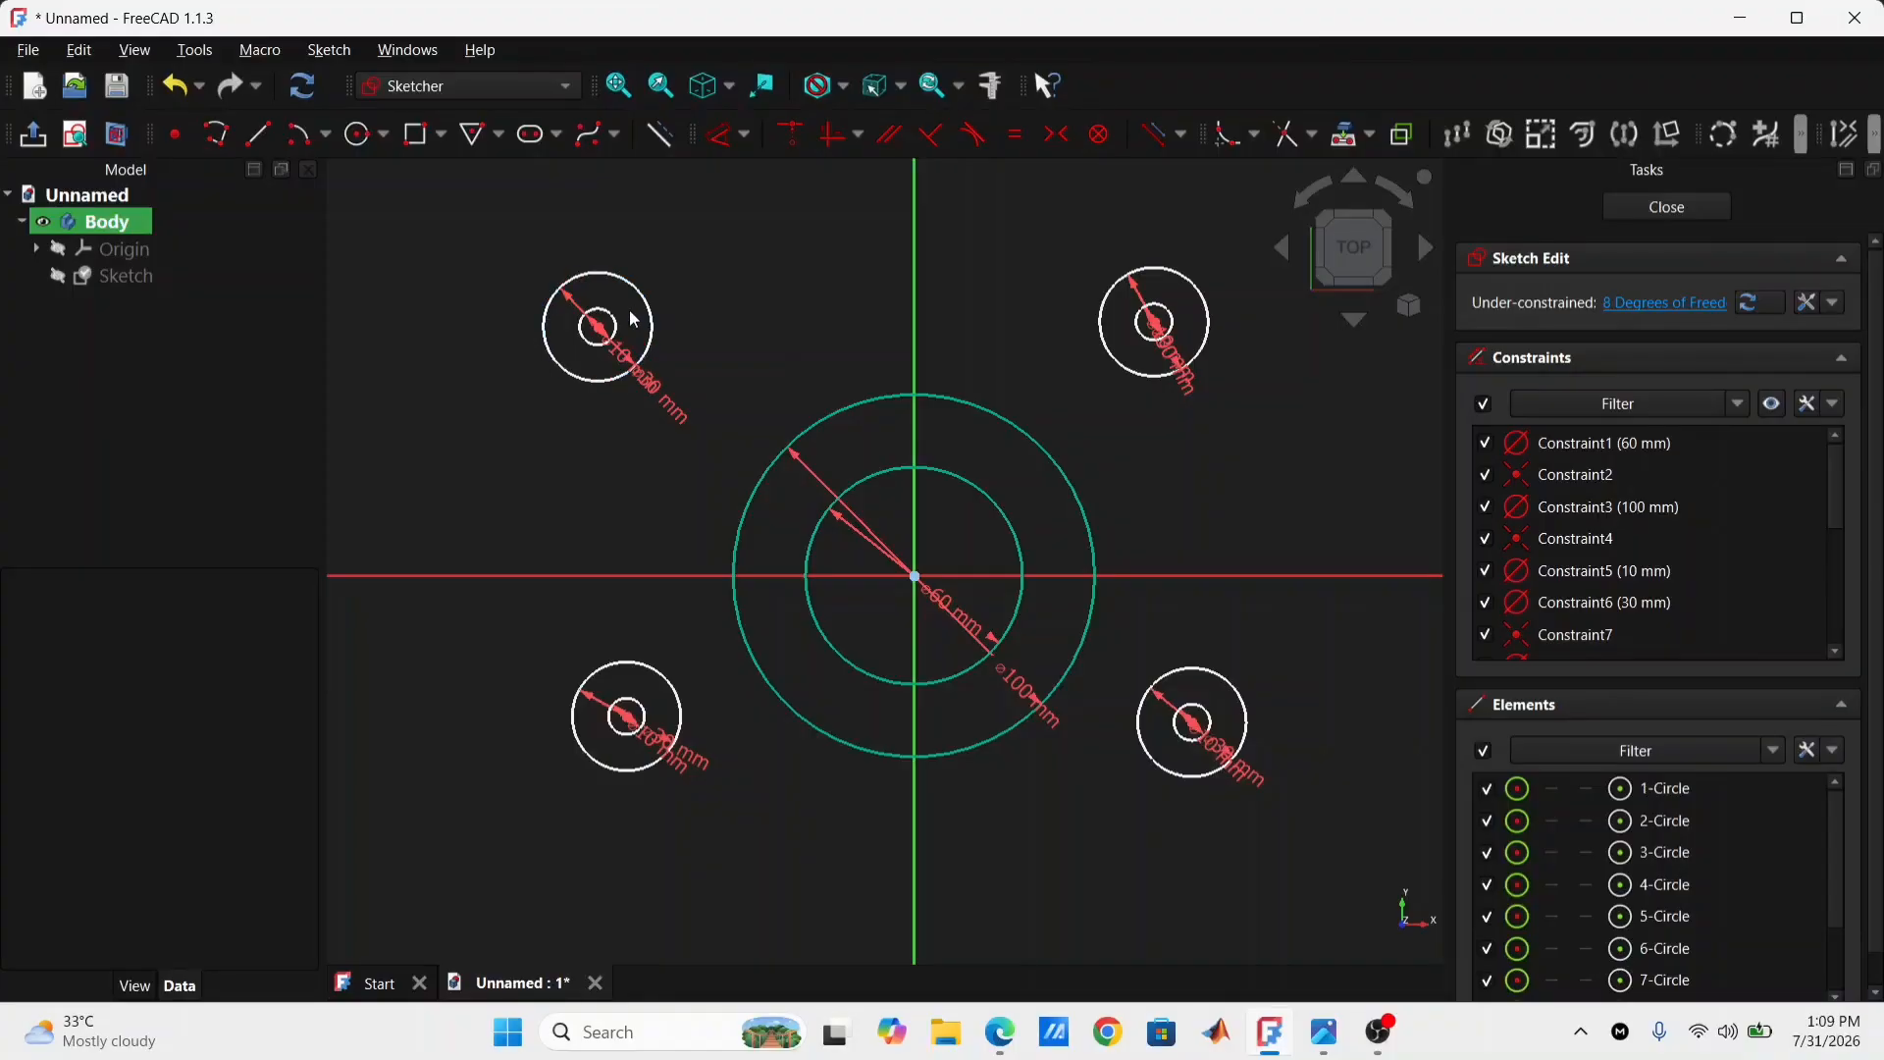
pyautogui.scroll(2, 617, 322)
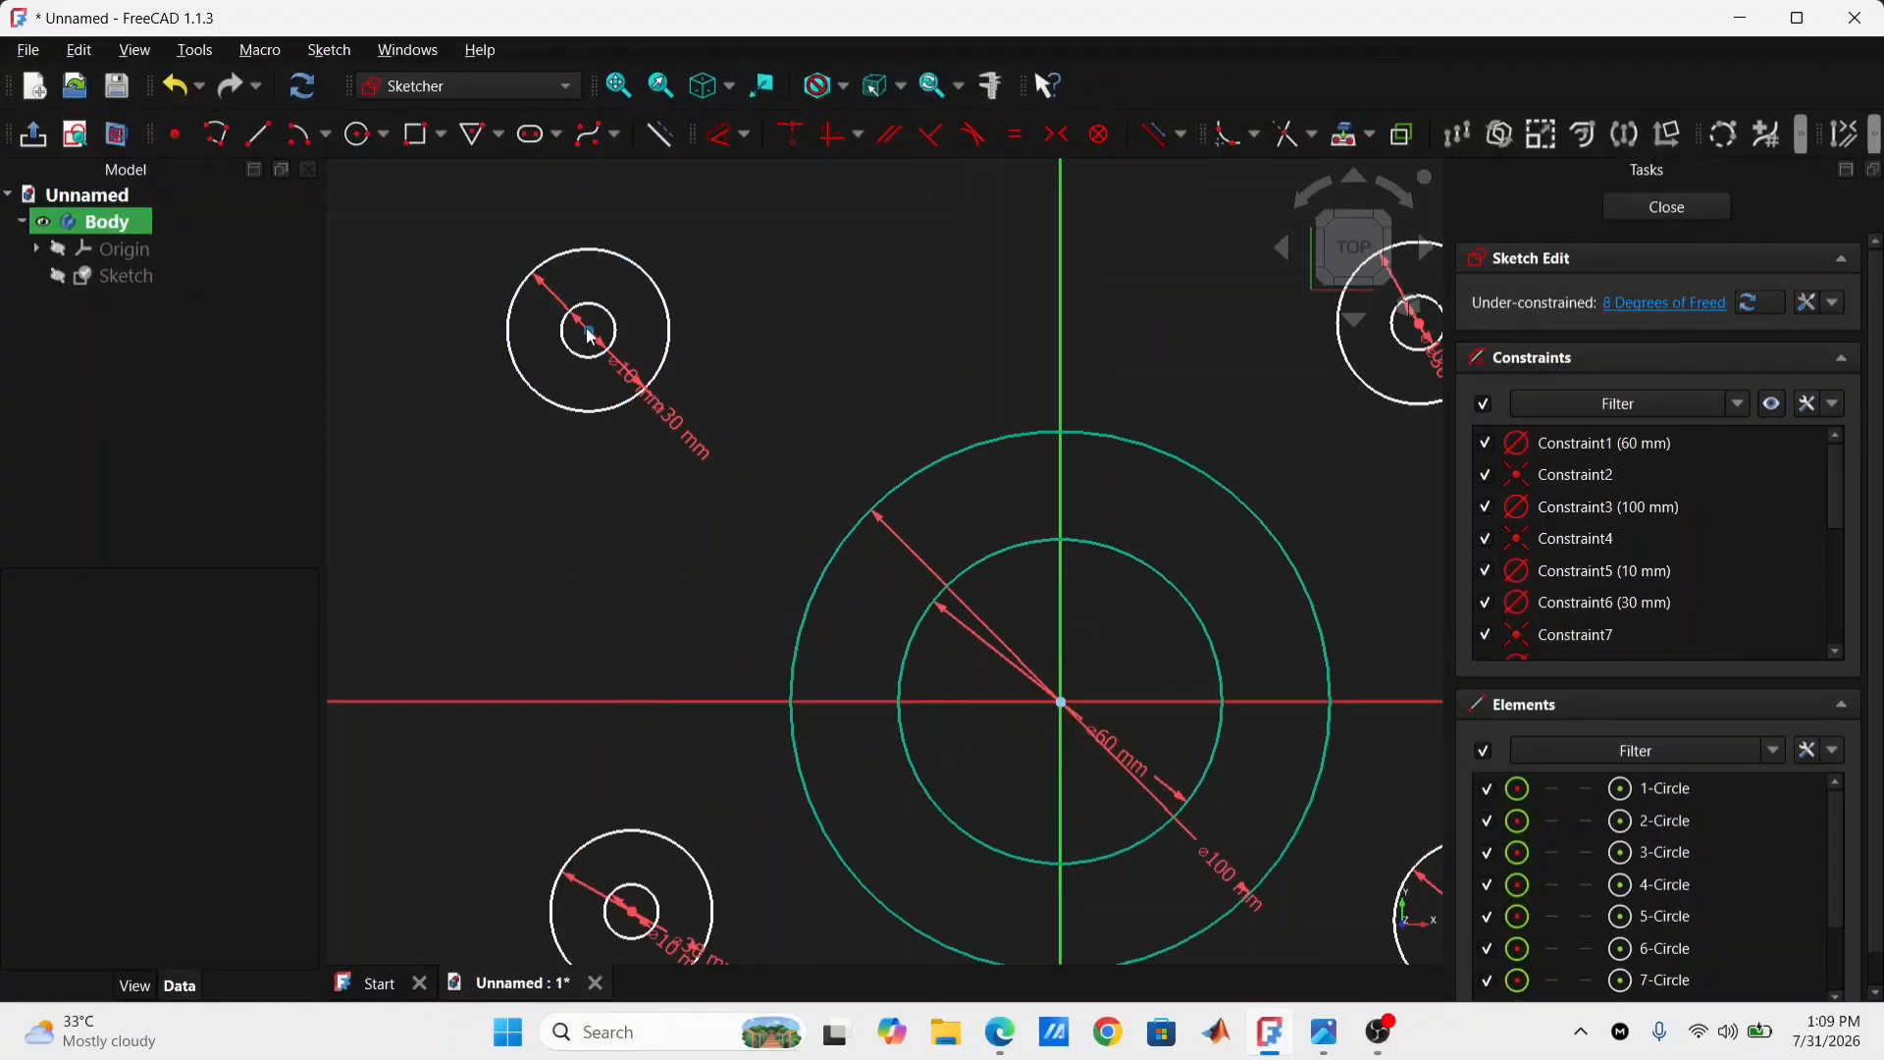
pyautogui.click(589, 331)
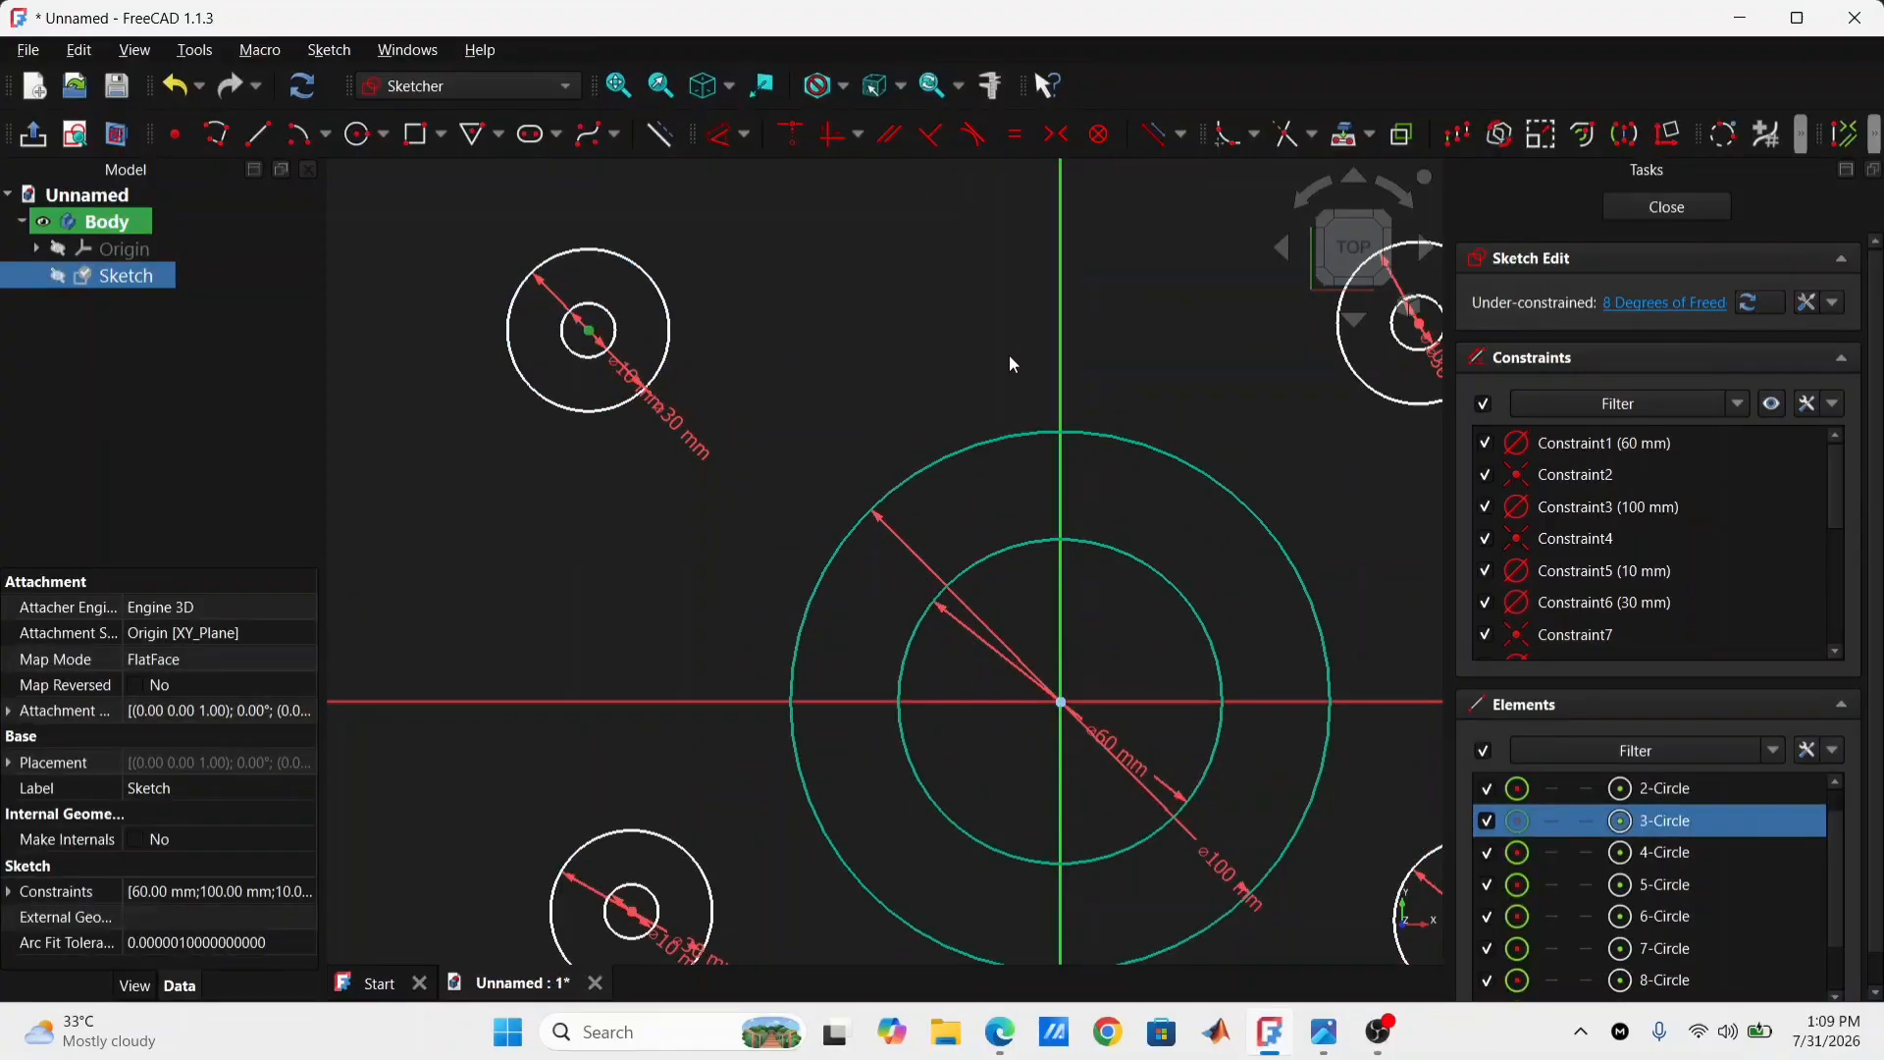
pyautogui.click(1420, 323)
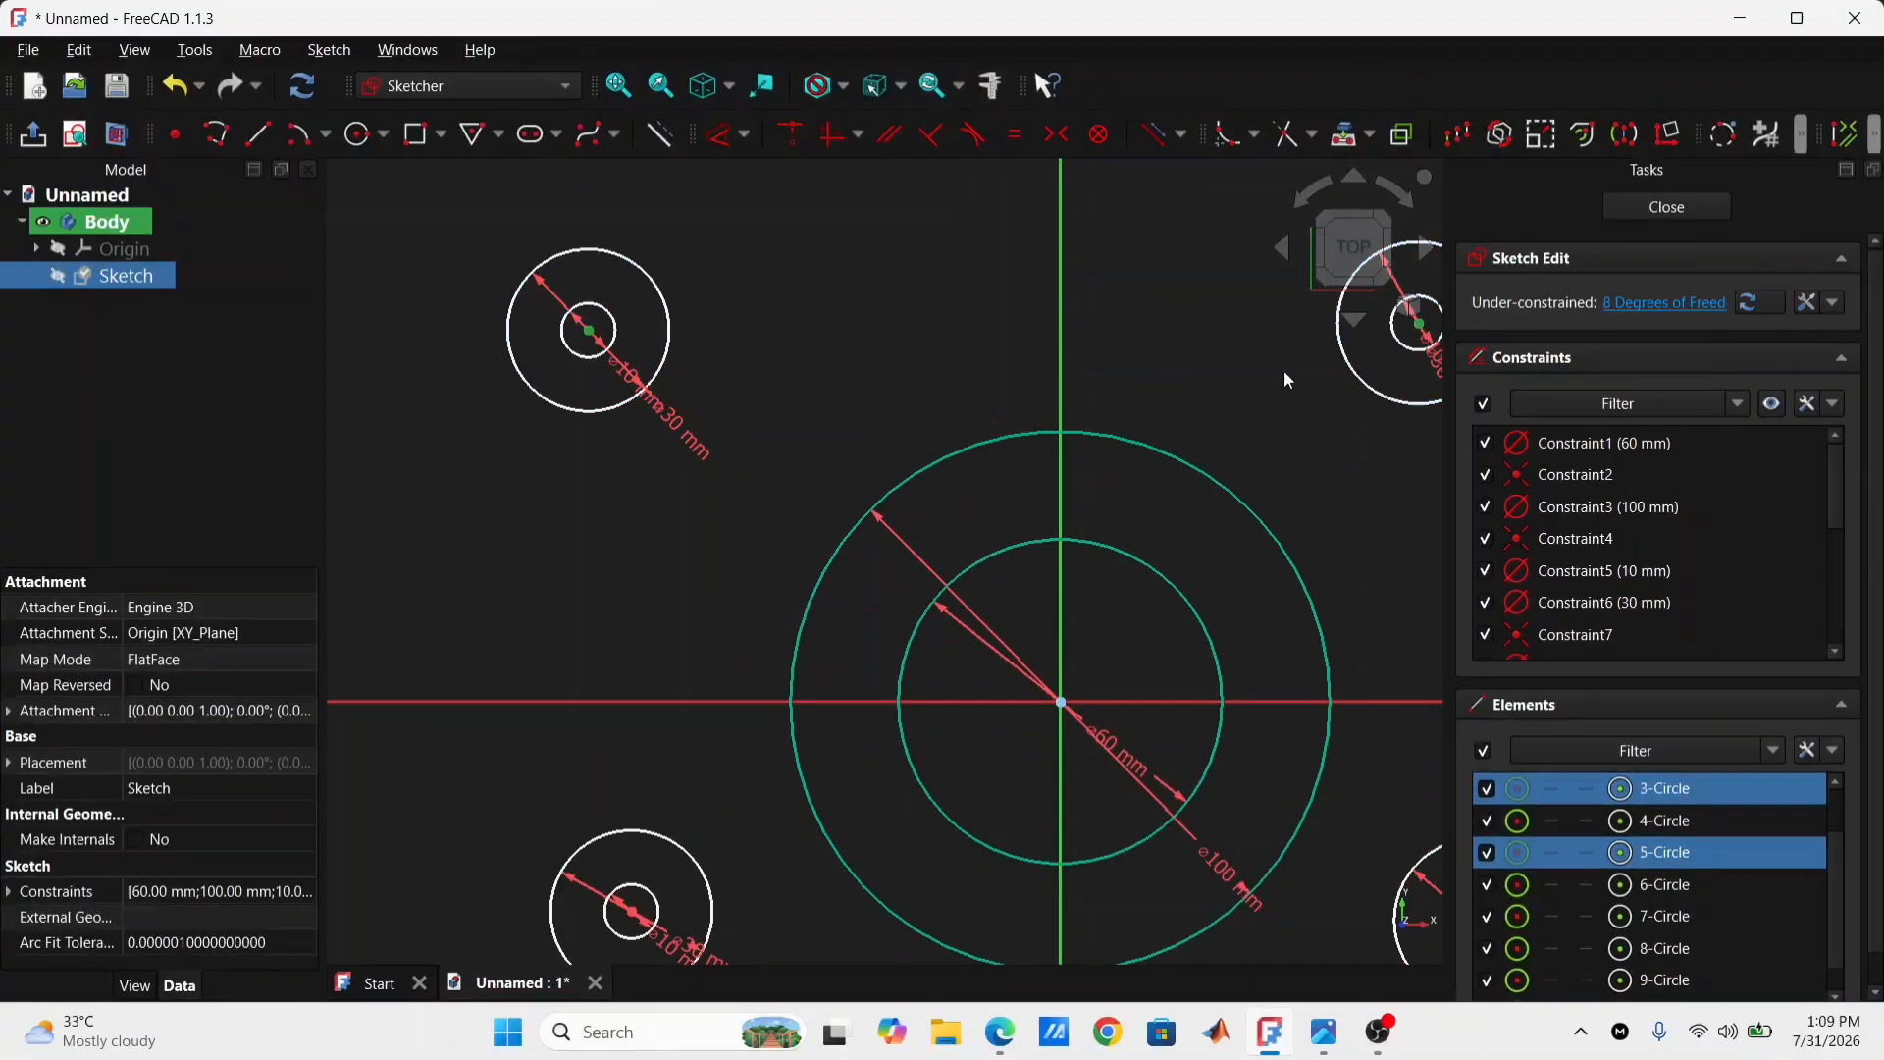
pyautogui.click(1060, 330)
pyautogui.click(1056, 135)
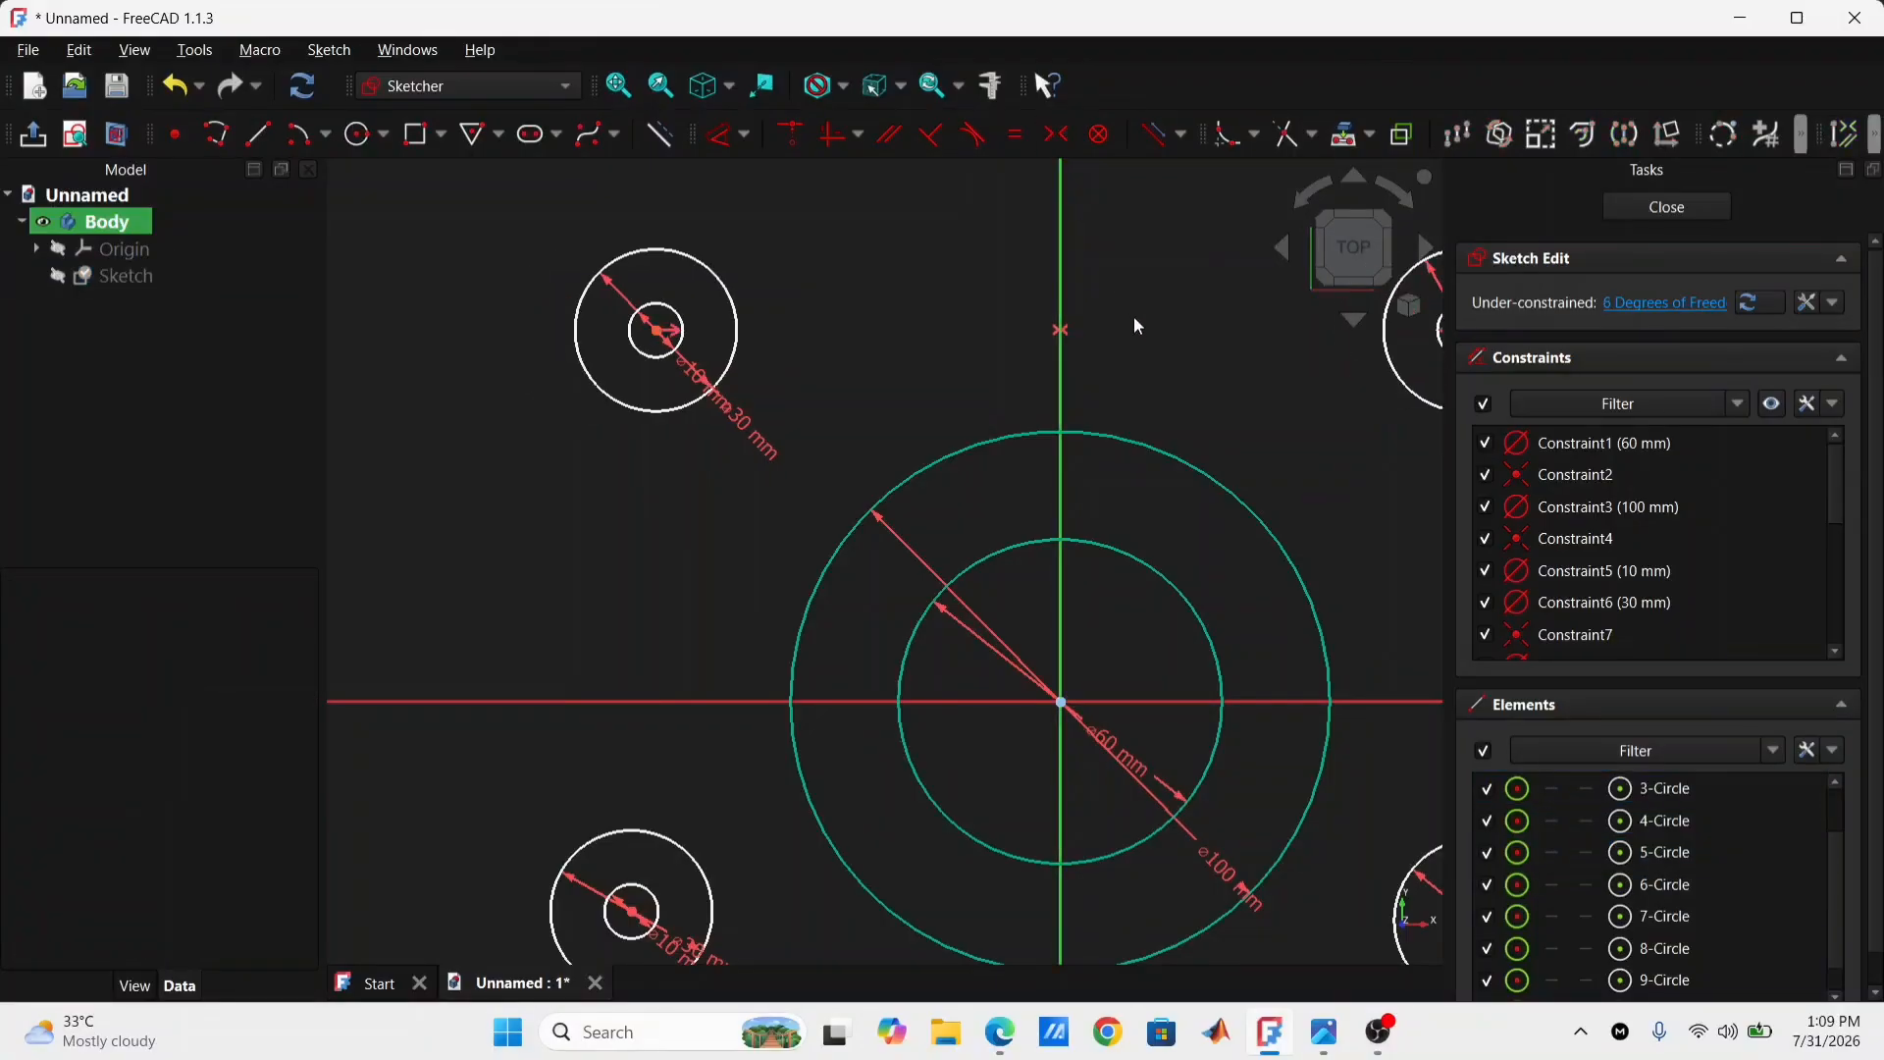
# Step: Constrain the centres of the two left-hand circle pairs to be symmetric about the horizontal axis
pyautogui.scroll(-3, 1137, 320)
pyautogui.scroll(2, 846, 474)
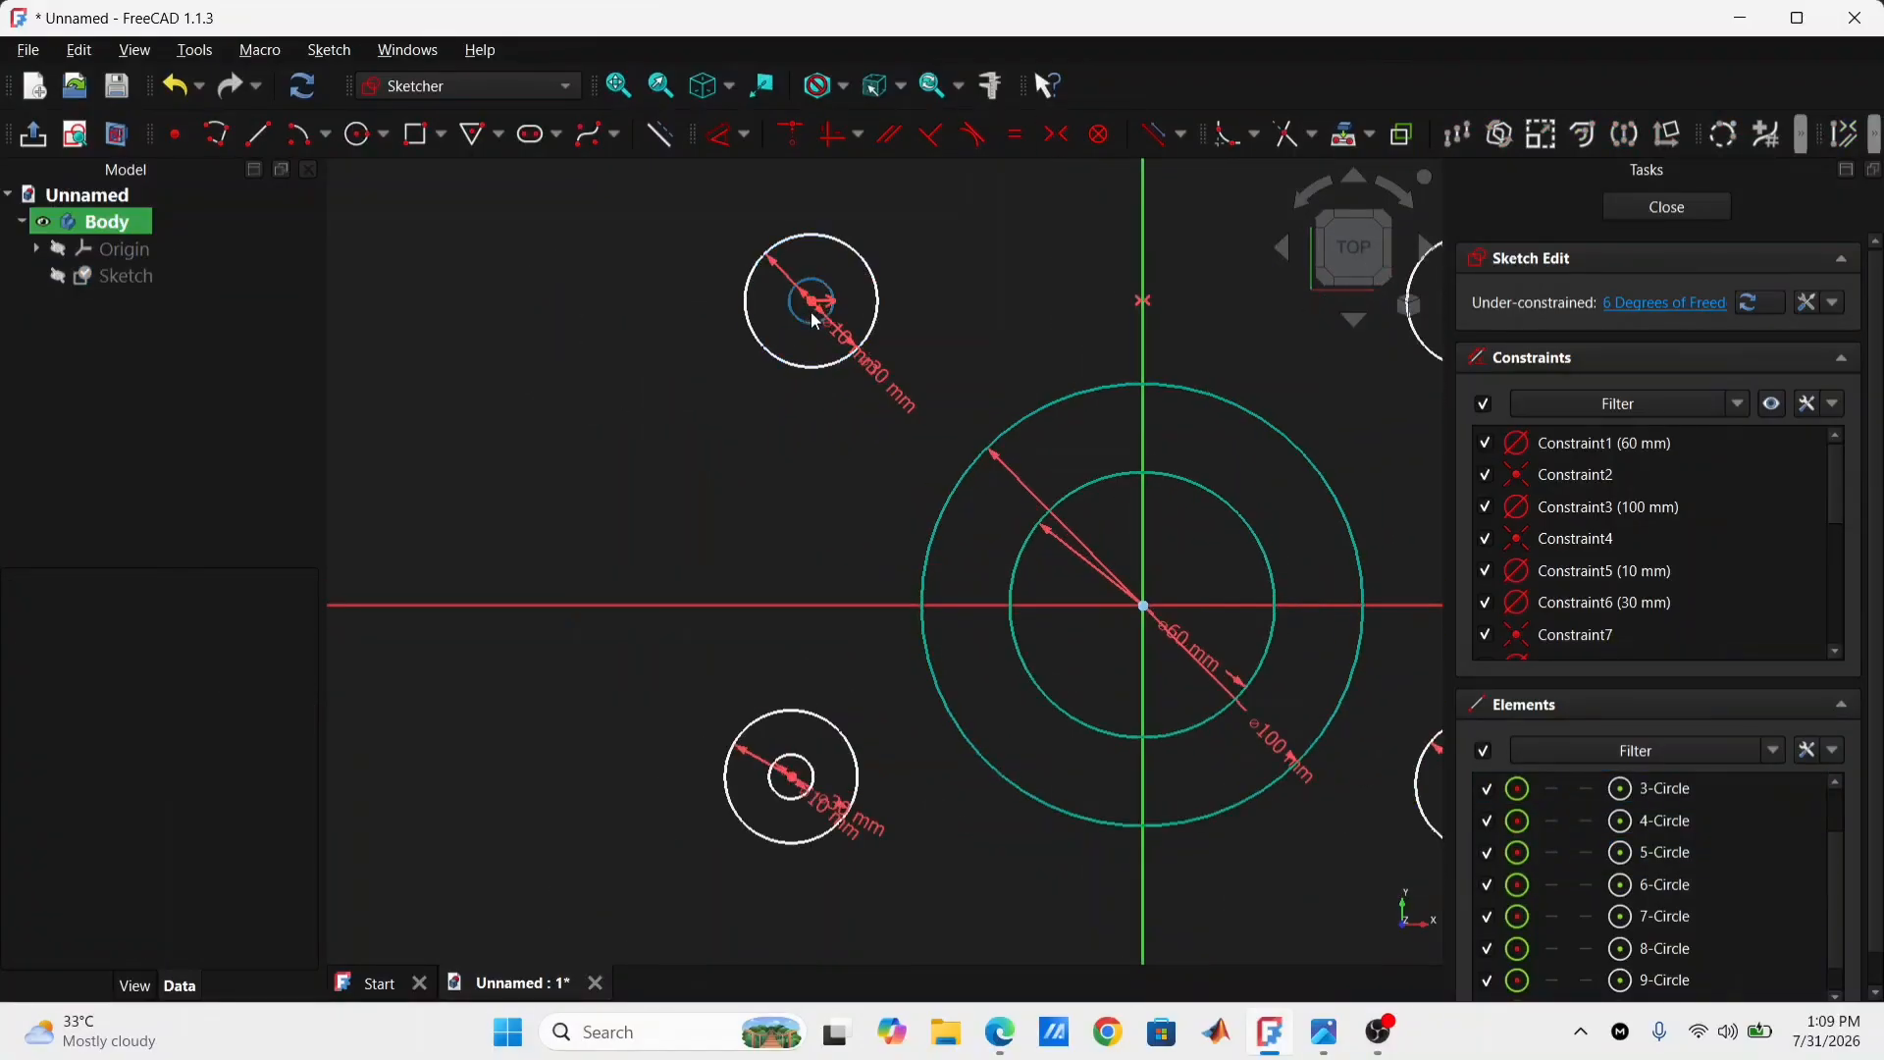
pyautogui.click(813, 302)
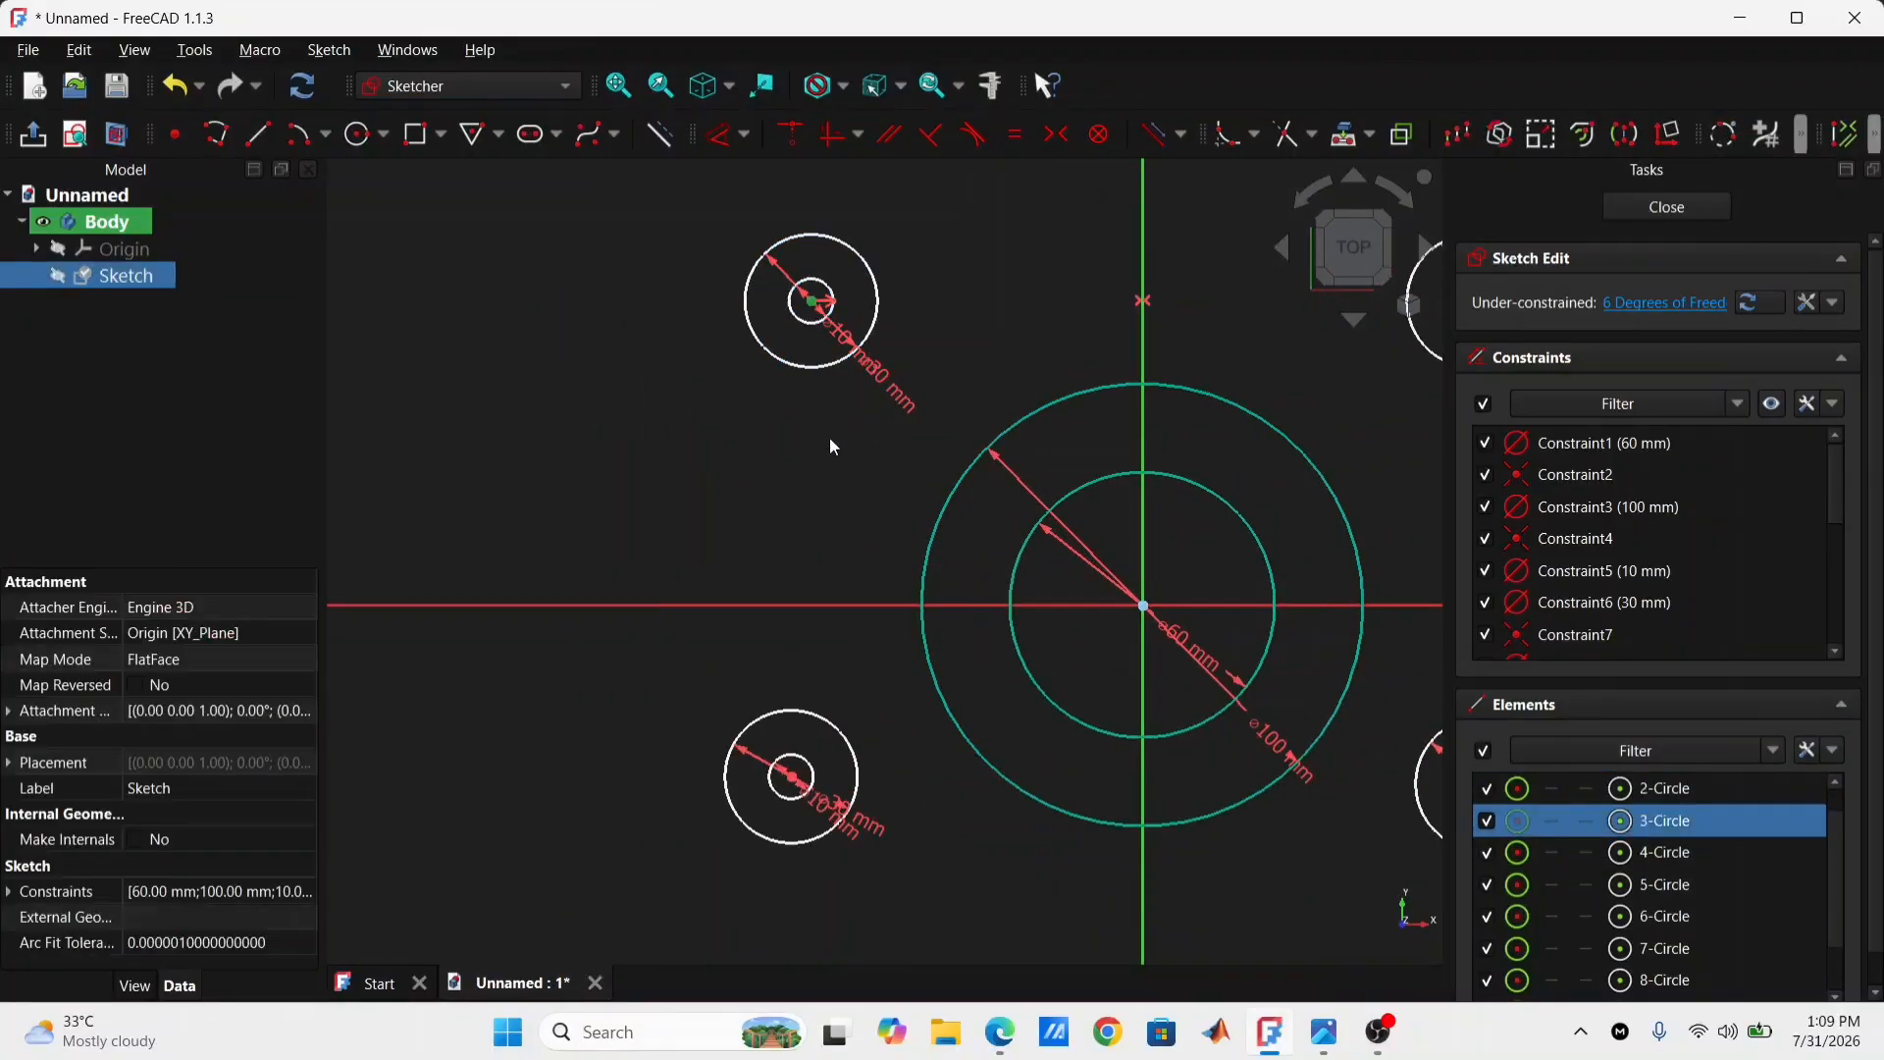
pyautogui.click(791, 776)
pyautogui.click(837, 604)
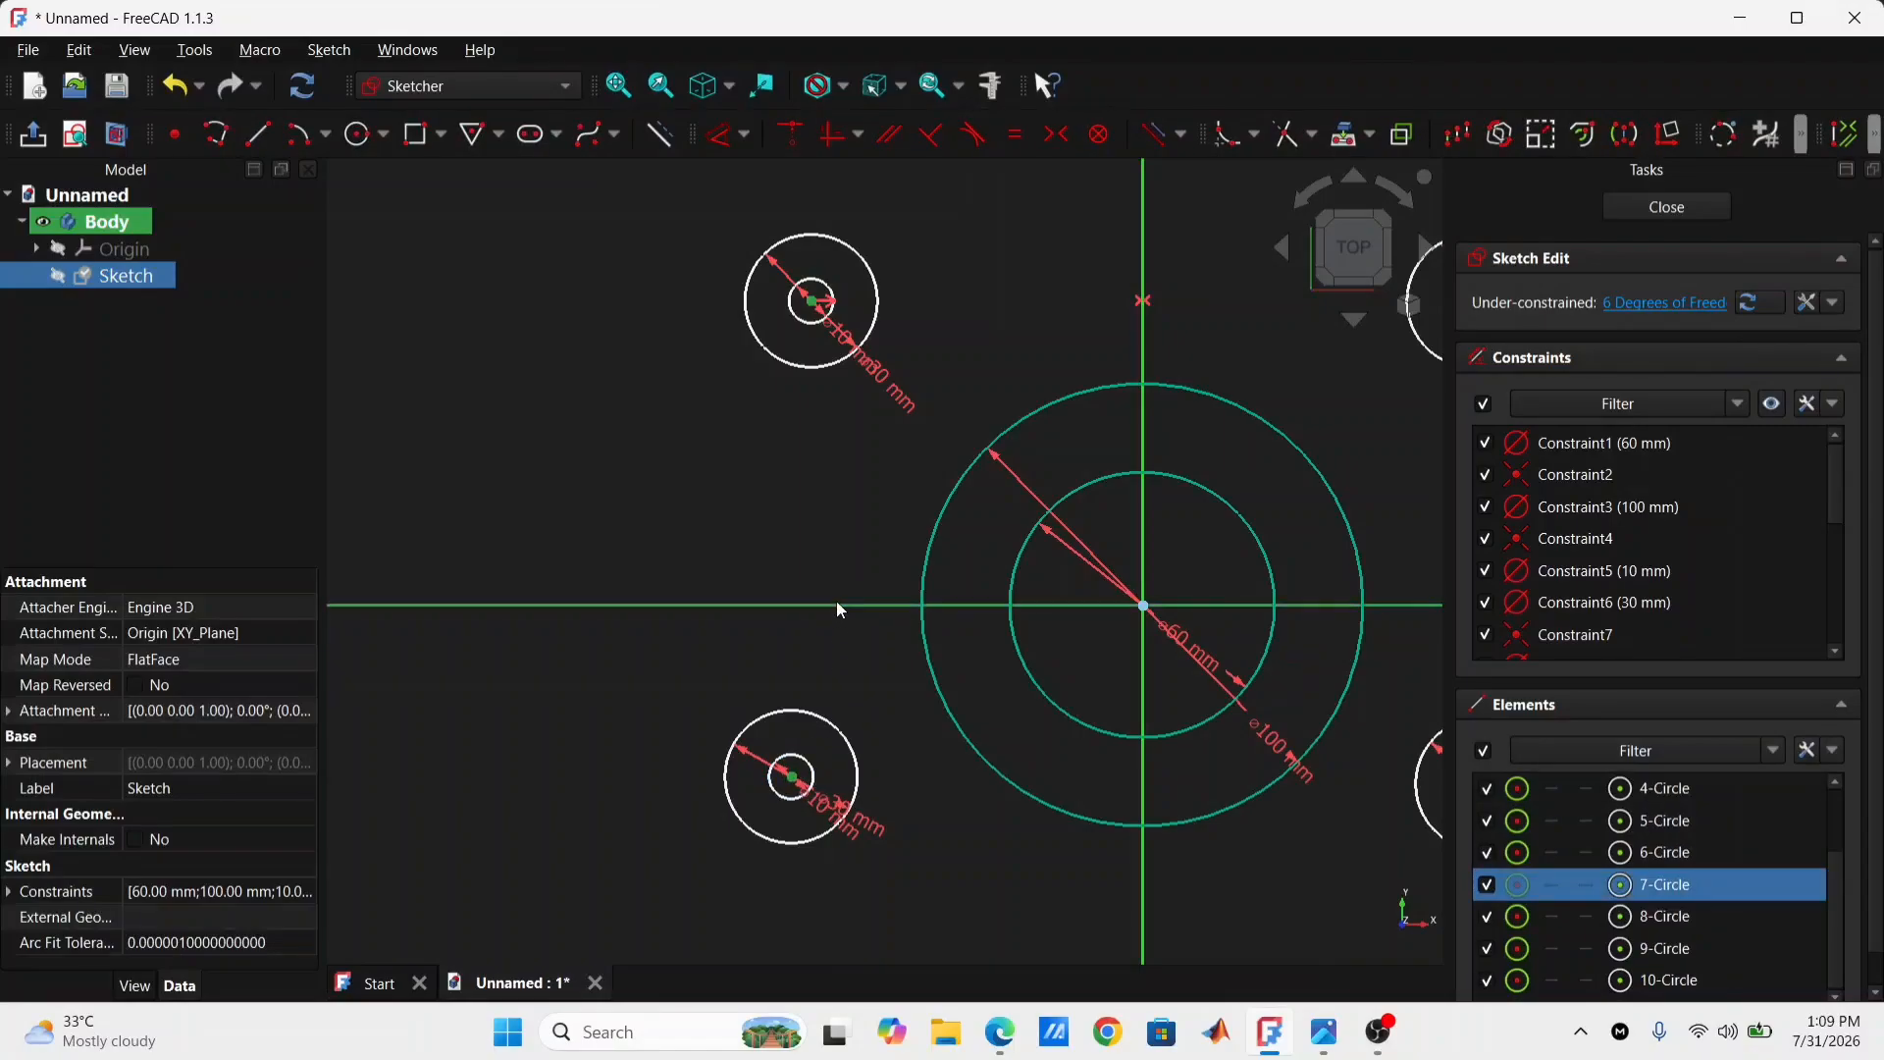
pyautogui.click(1060, 136)
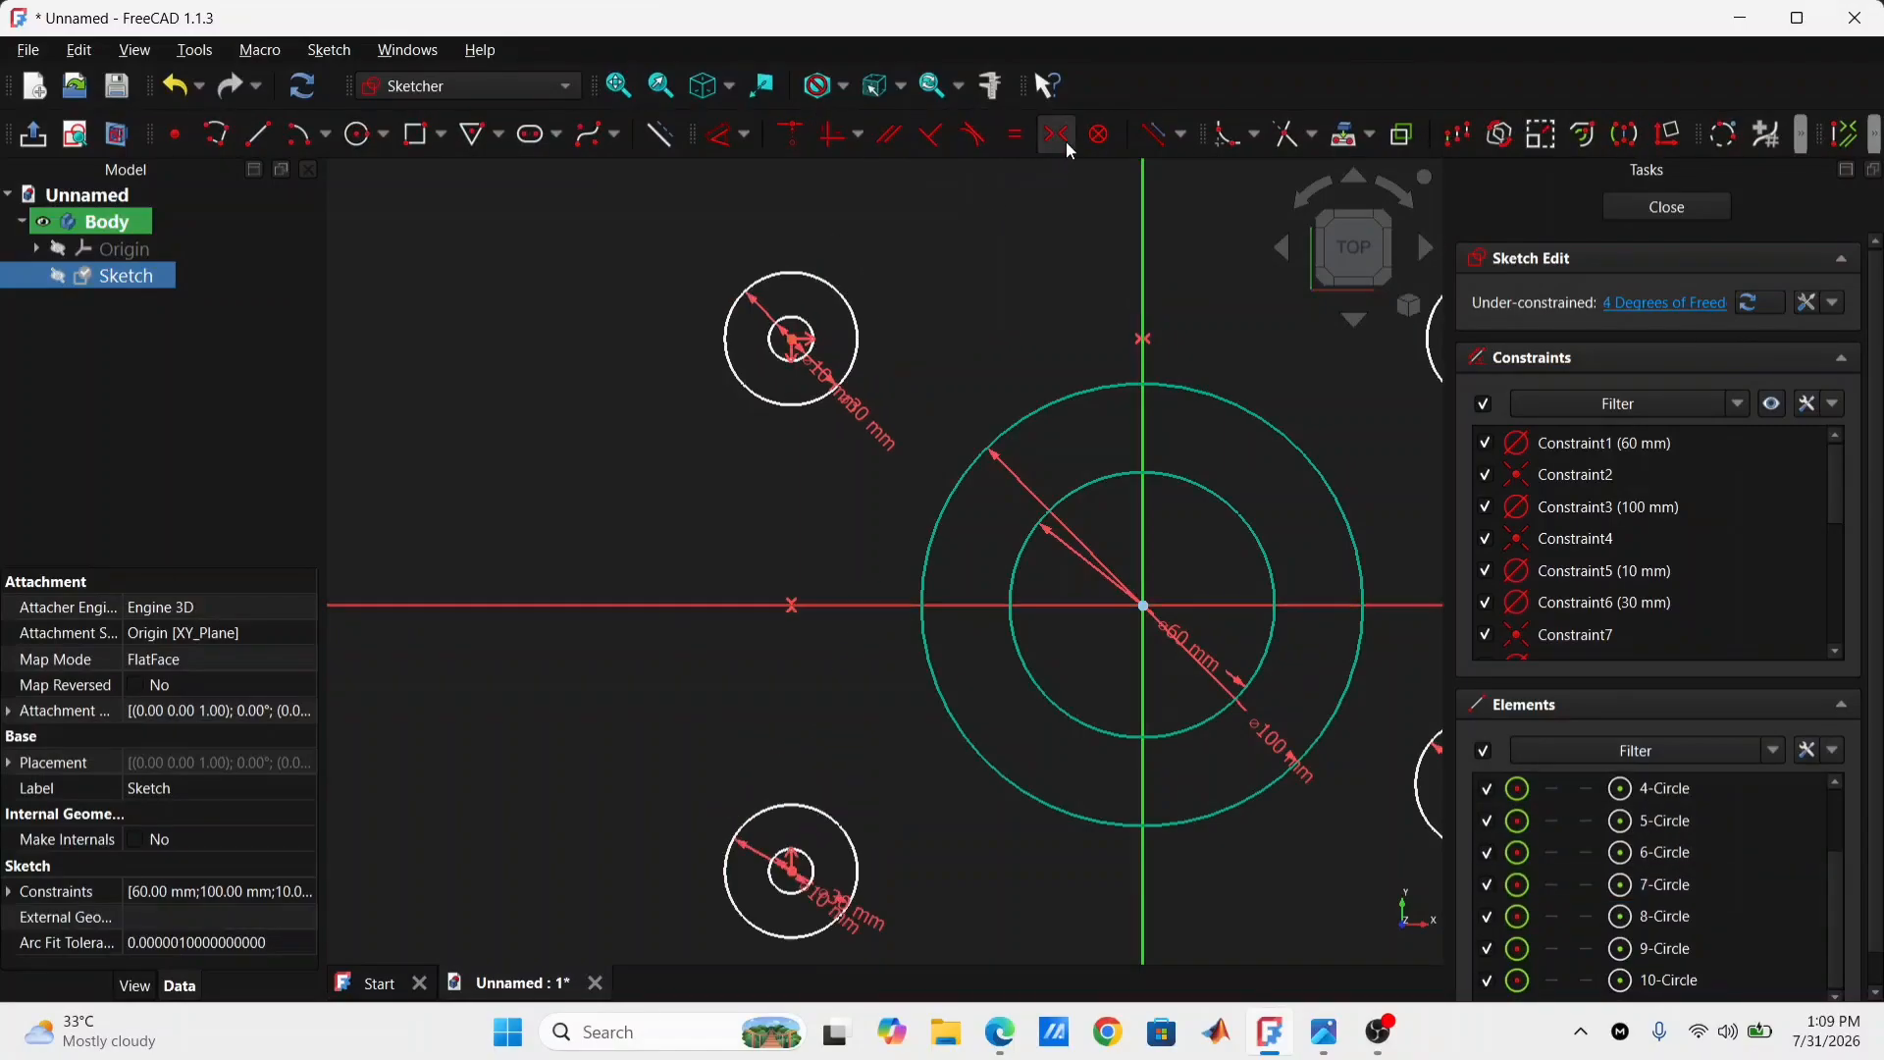
# Step: Constrain the centres of the two lower circle pairs to be symmetric about the vertical axis
pyautogui.moveTo(1152, 468)
pyautogui.mouseDown(button='middle')
pyautogui.moveTo(1118, 503)
pyautogui.moveTo(955, 391)
pyautogui.moveTo(981, 447)
pyautogui.mouseUp(button='middle')
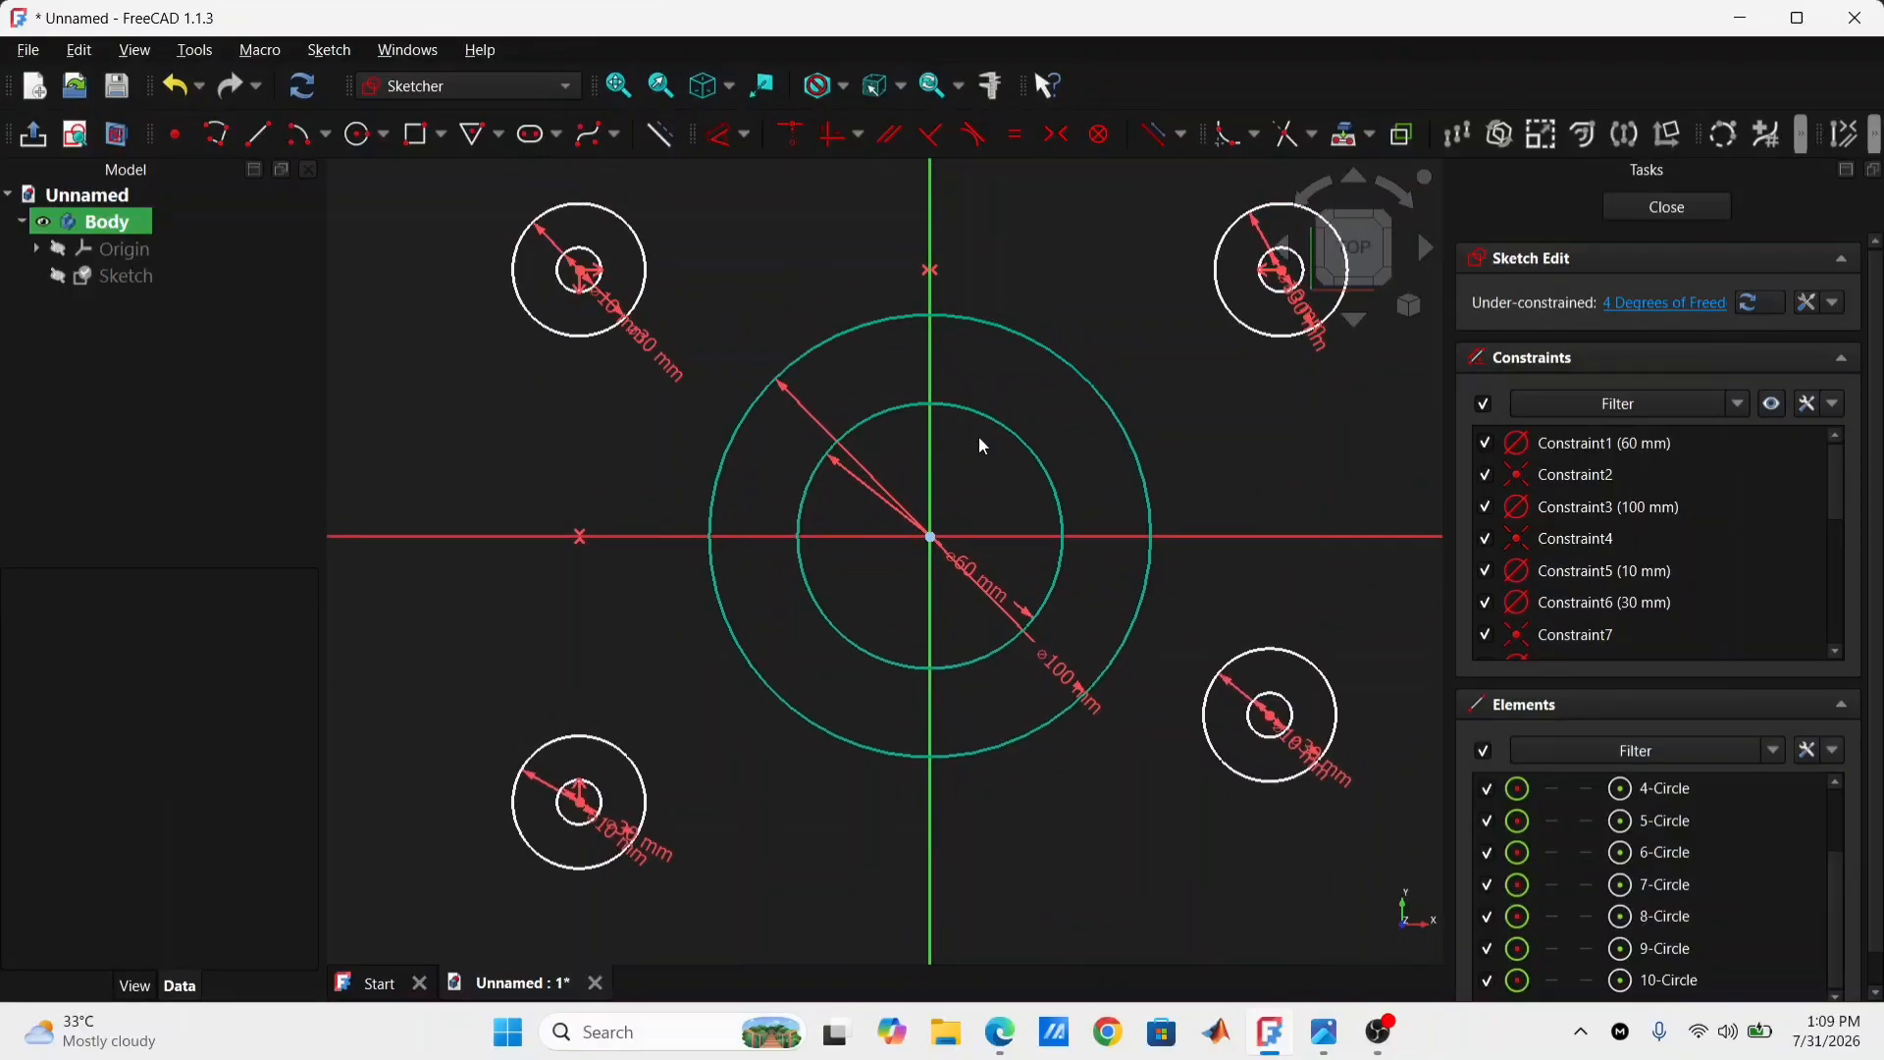
pyautogui.click(580, 803)
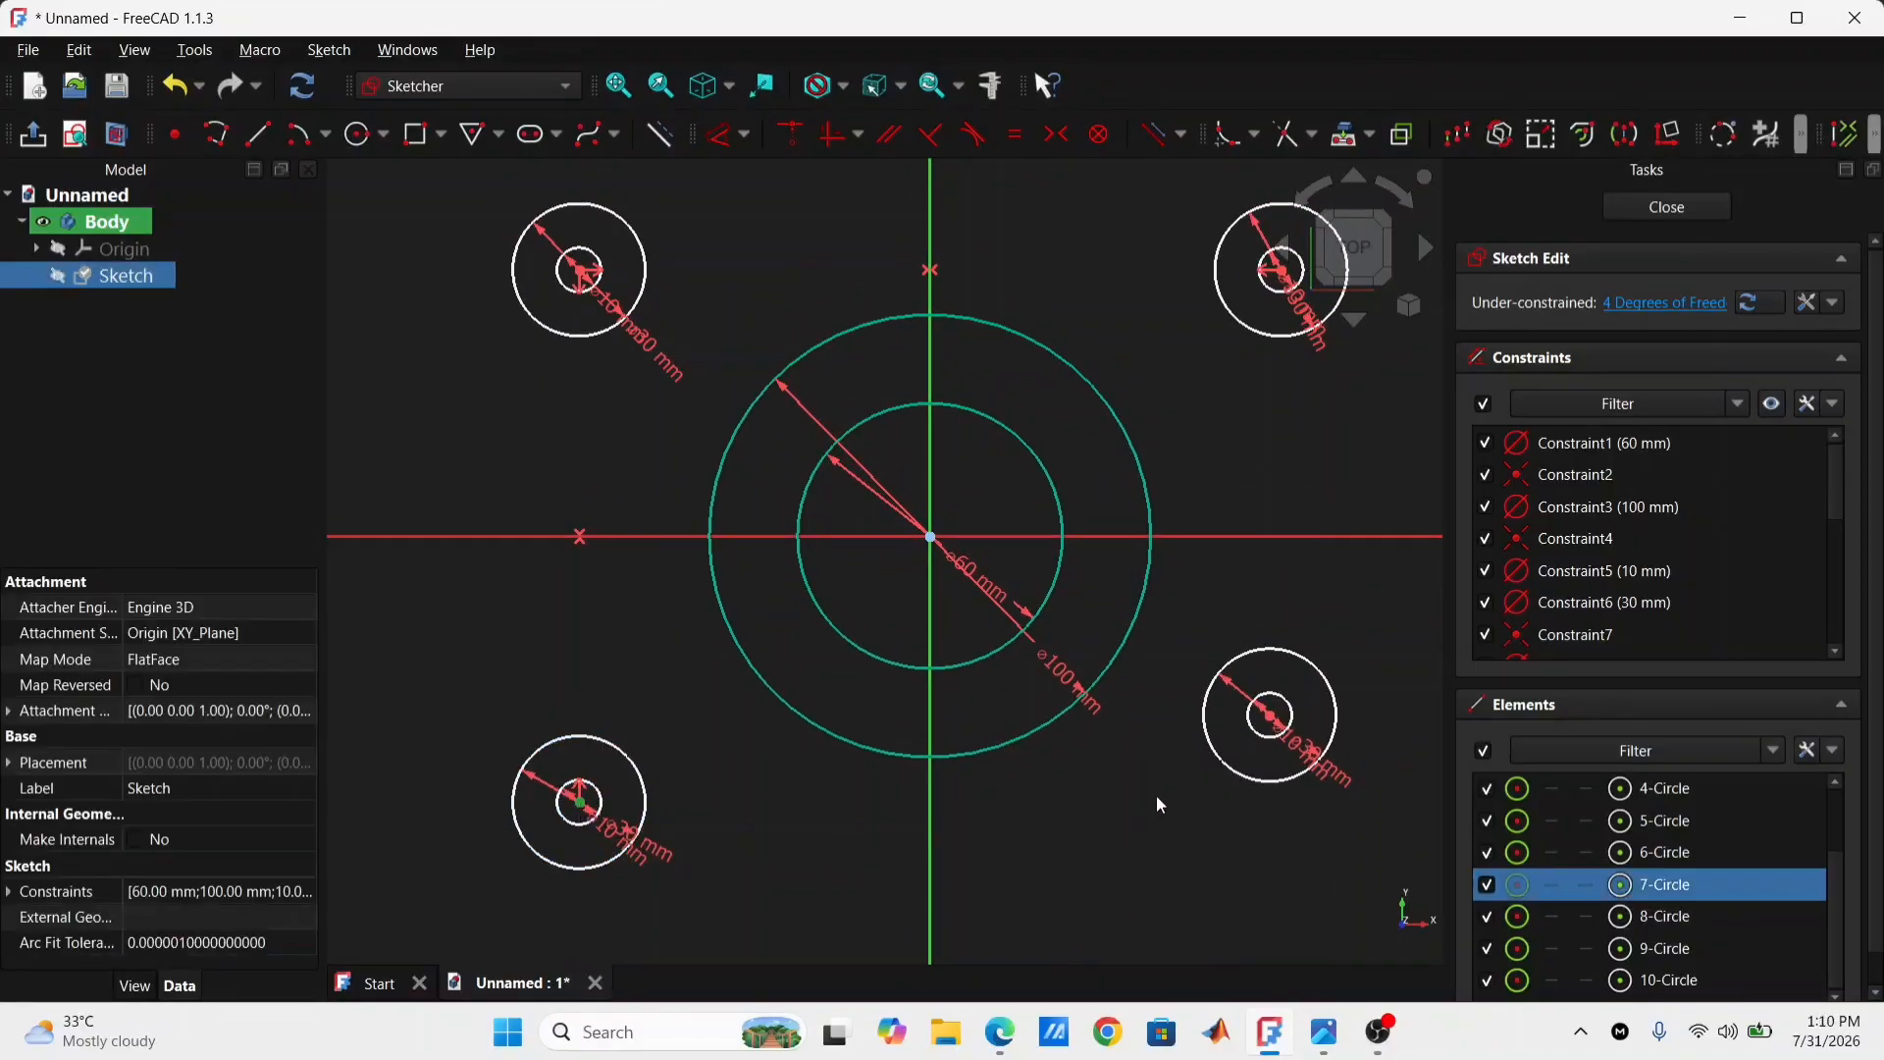
pyautogui.click(1270, 715)
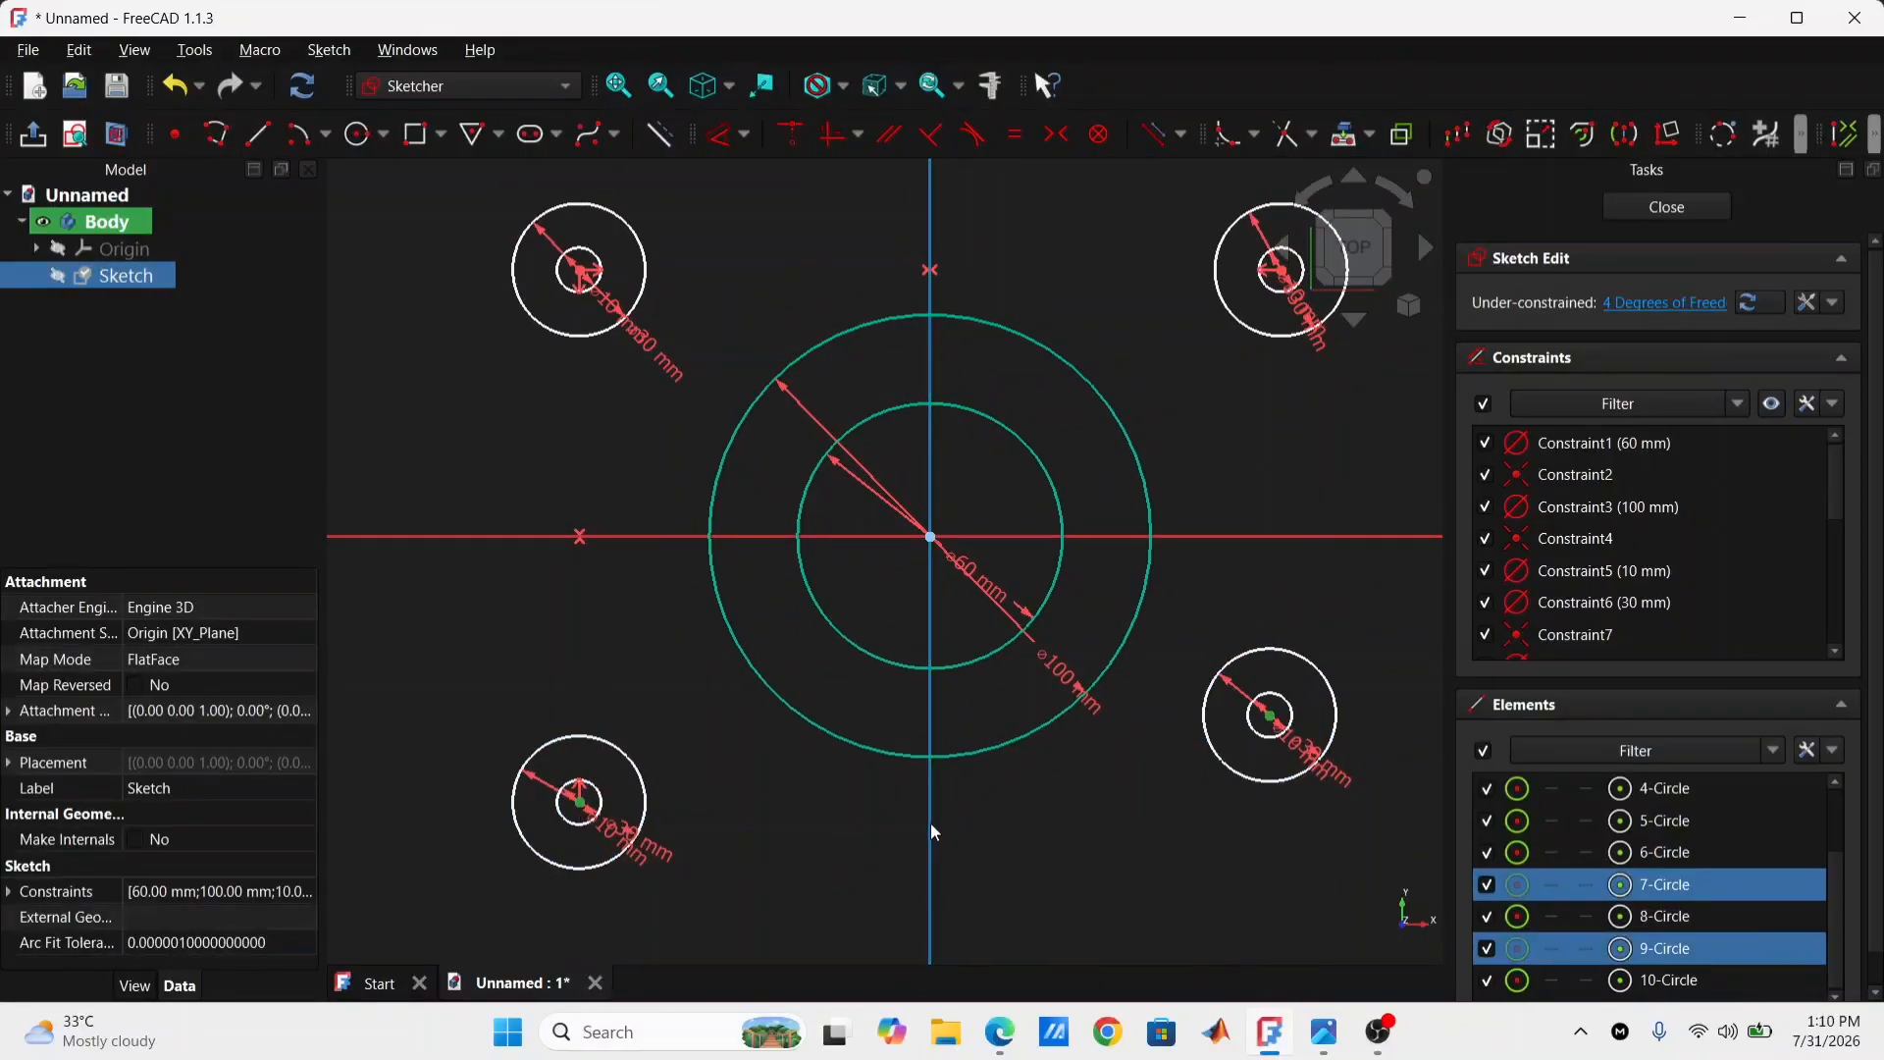
pyautogui.click(1057, 136)
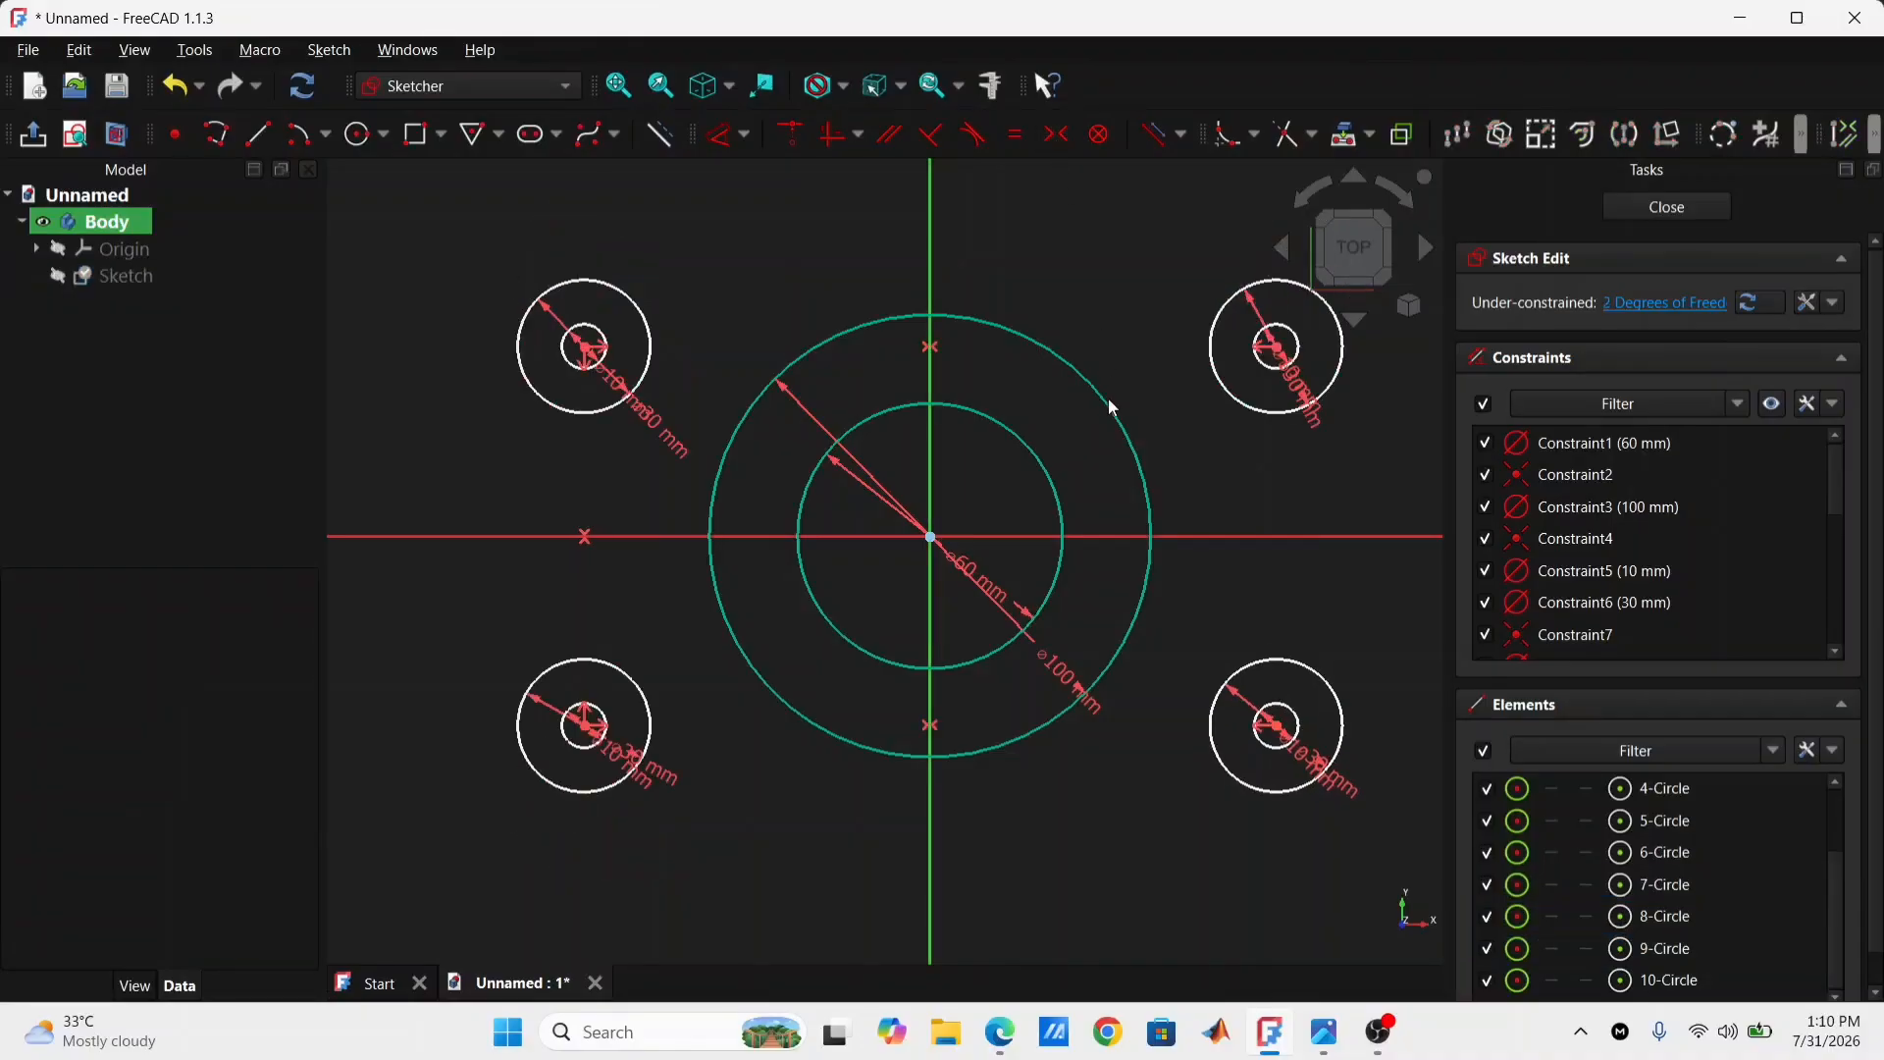
# Step: Dimension the vertical distance between the centres of the upper-left and lower-left circle pairs as 80 mm
pyautogui.scroll(-4, 1151, 593)
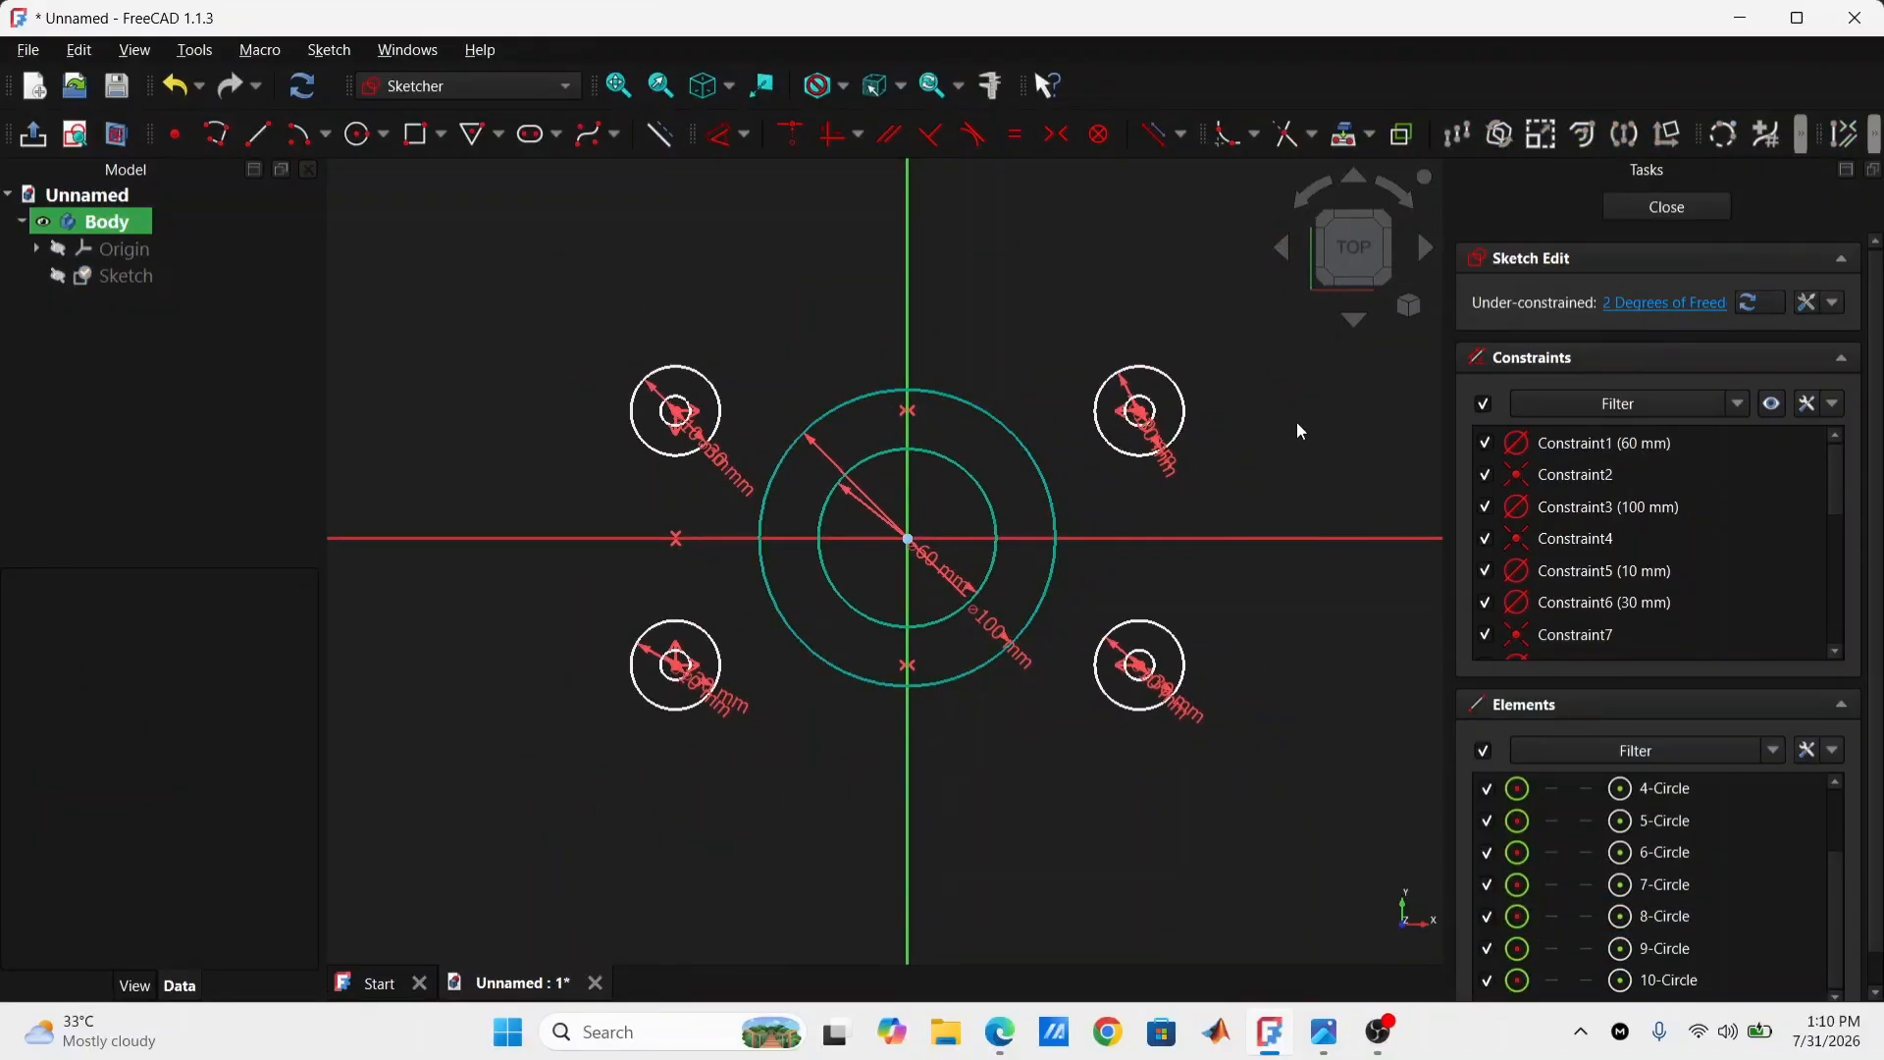
pyautogui.scroll(1, 722, 427)
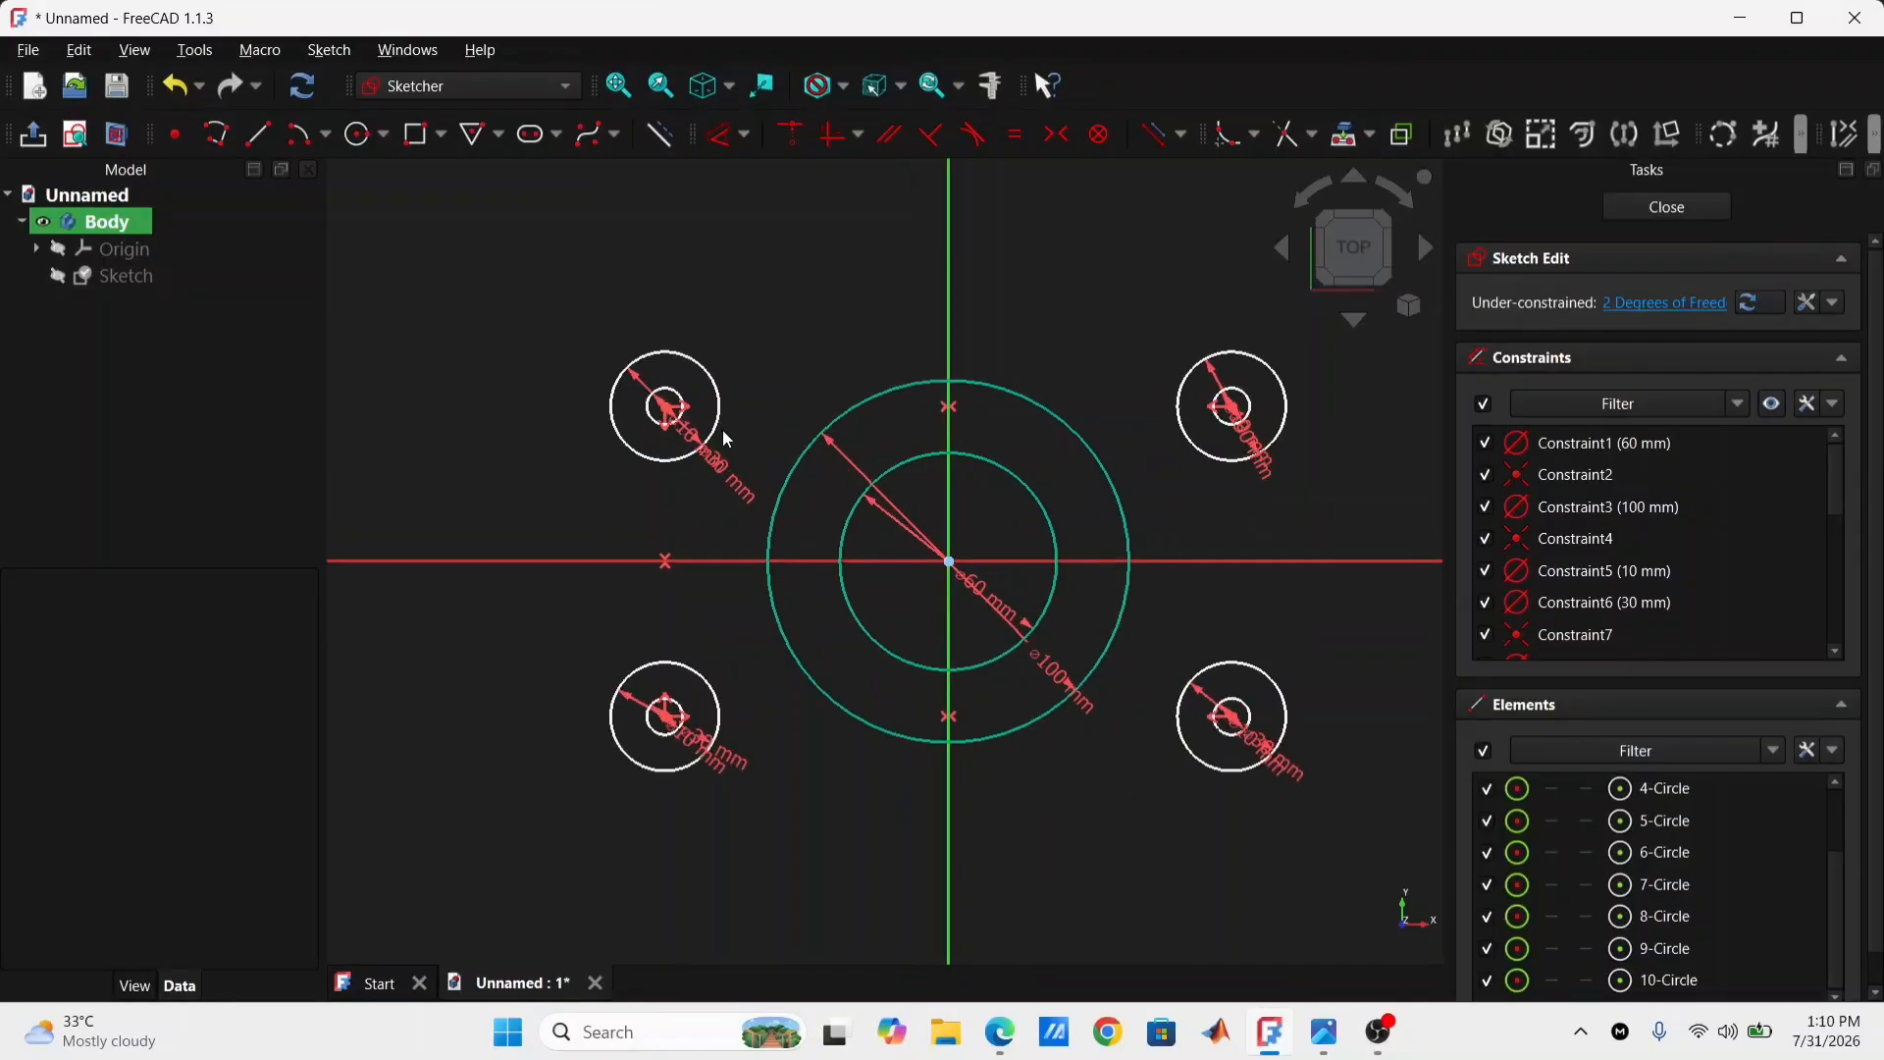
pyautogui.click(671, 416)
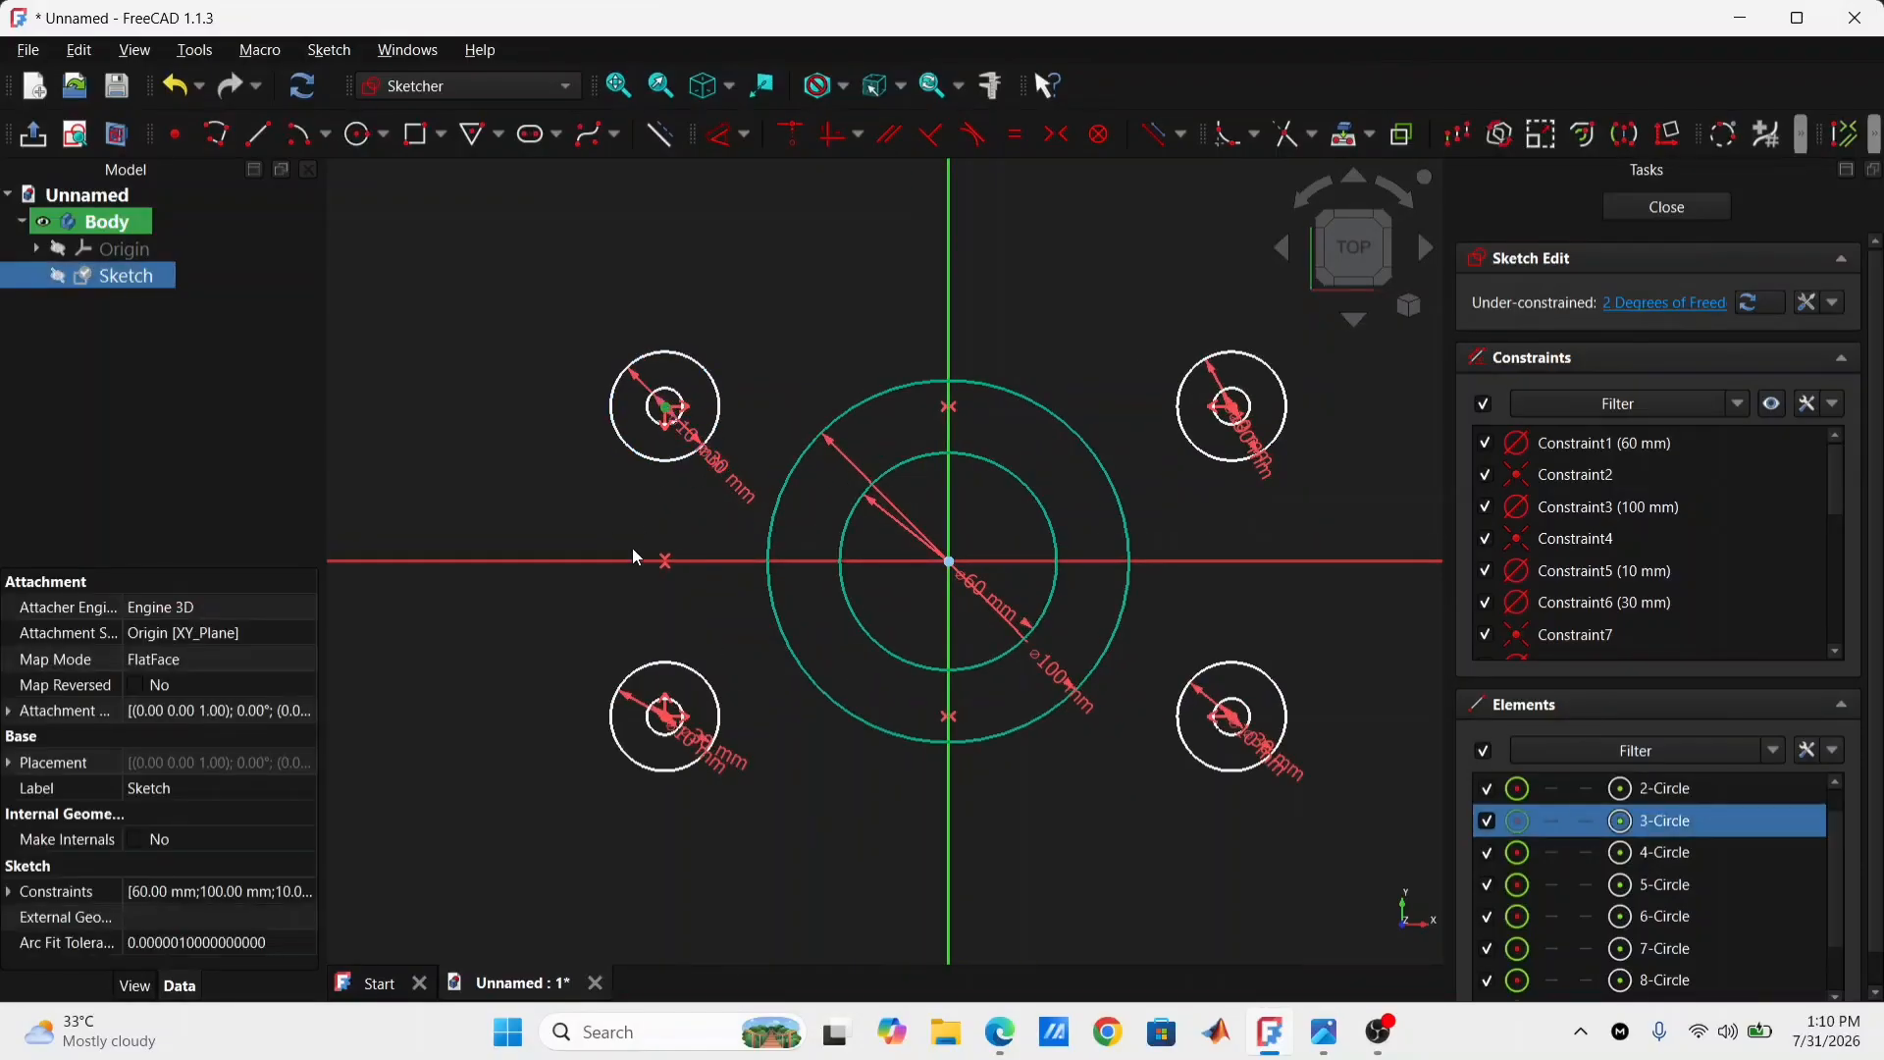
pyautogui.click(665, 723)
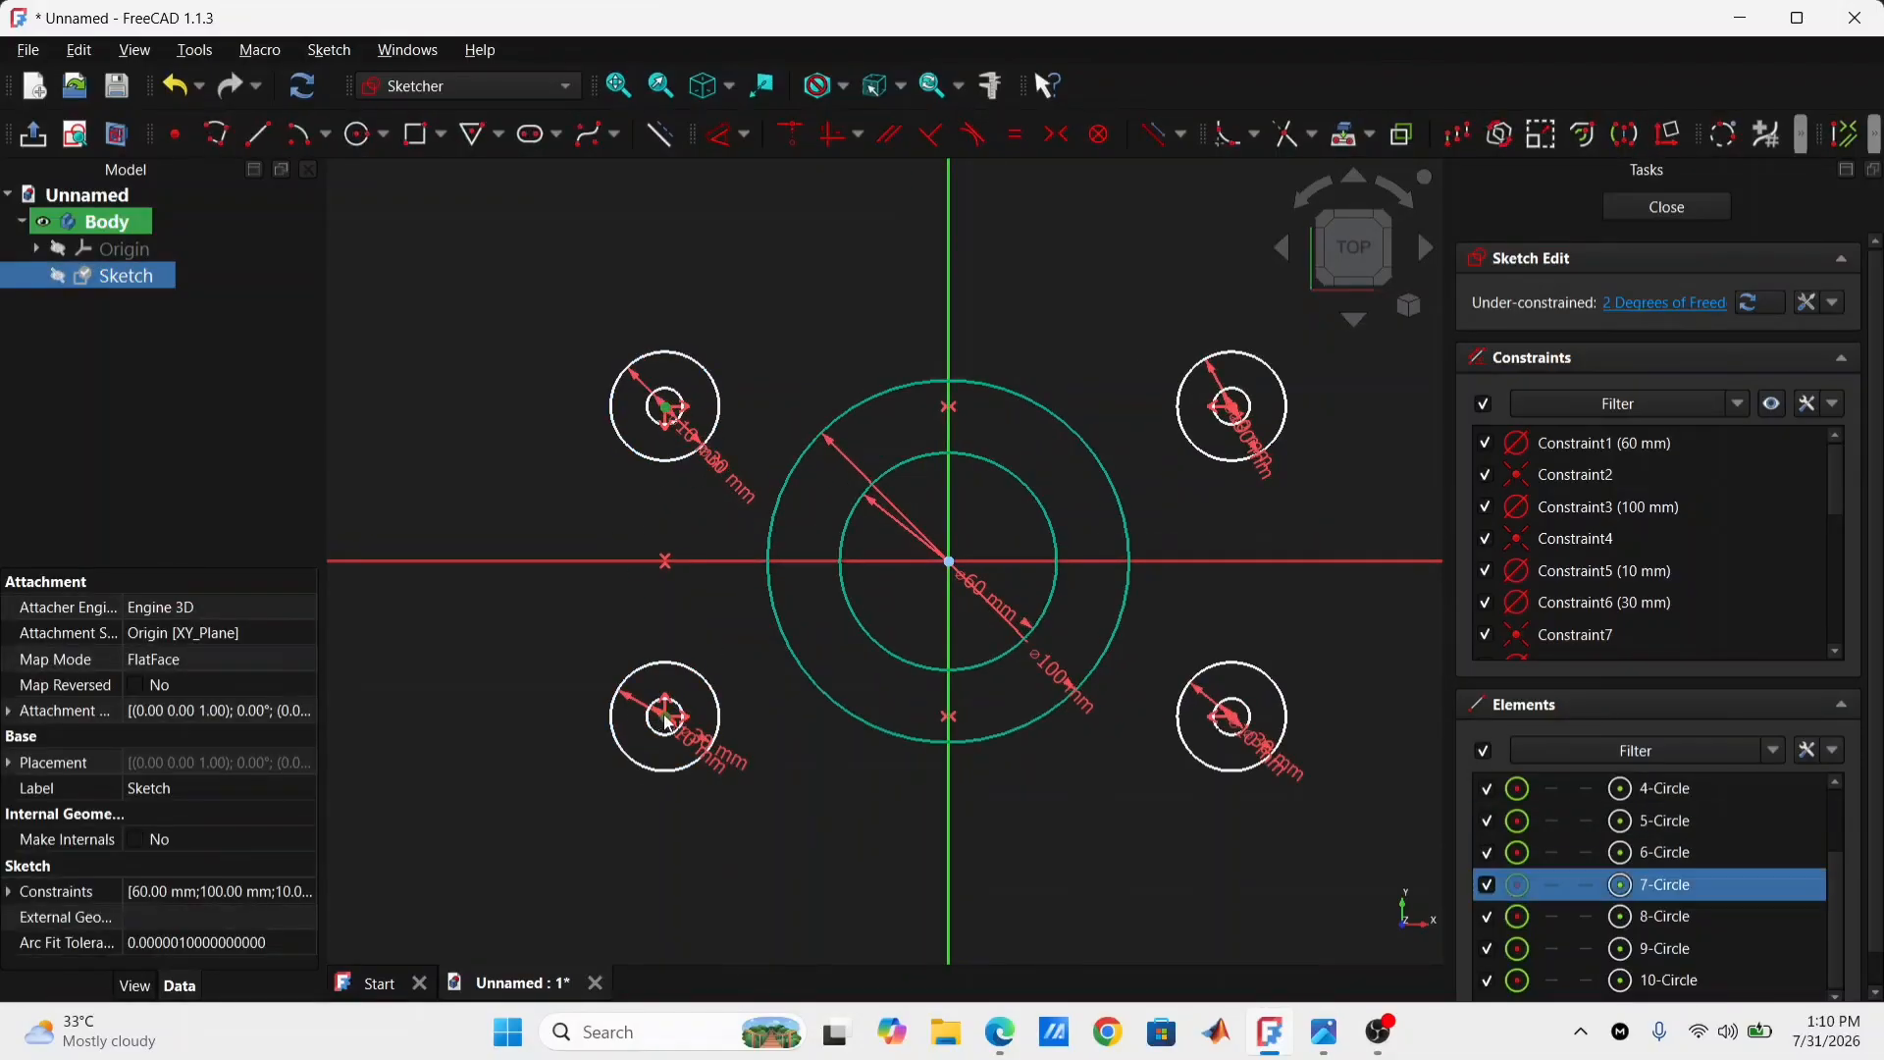
pyautogui.press('d')
pyautogui.click(460, 572)
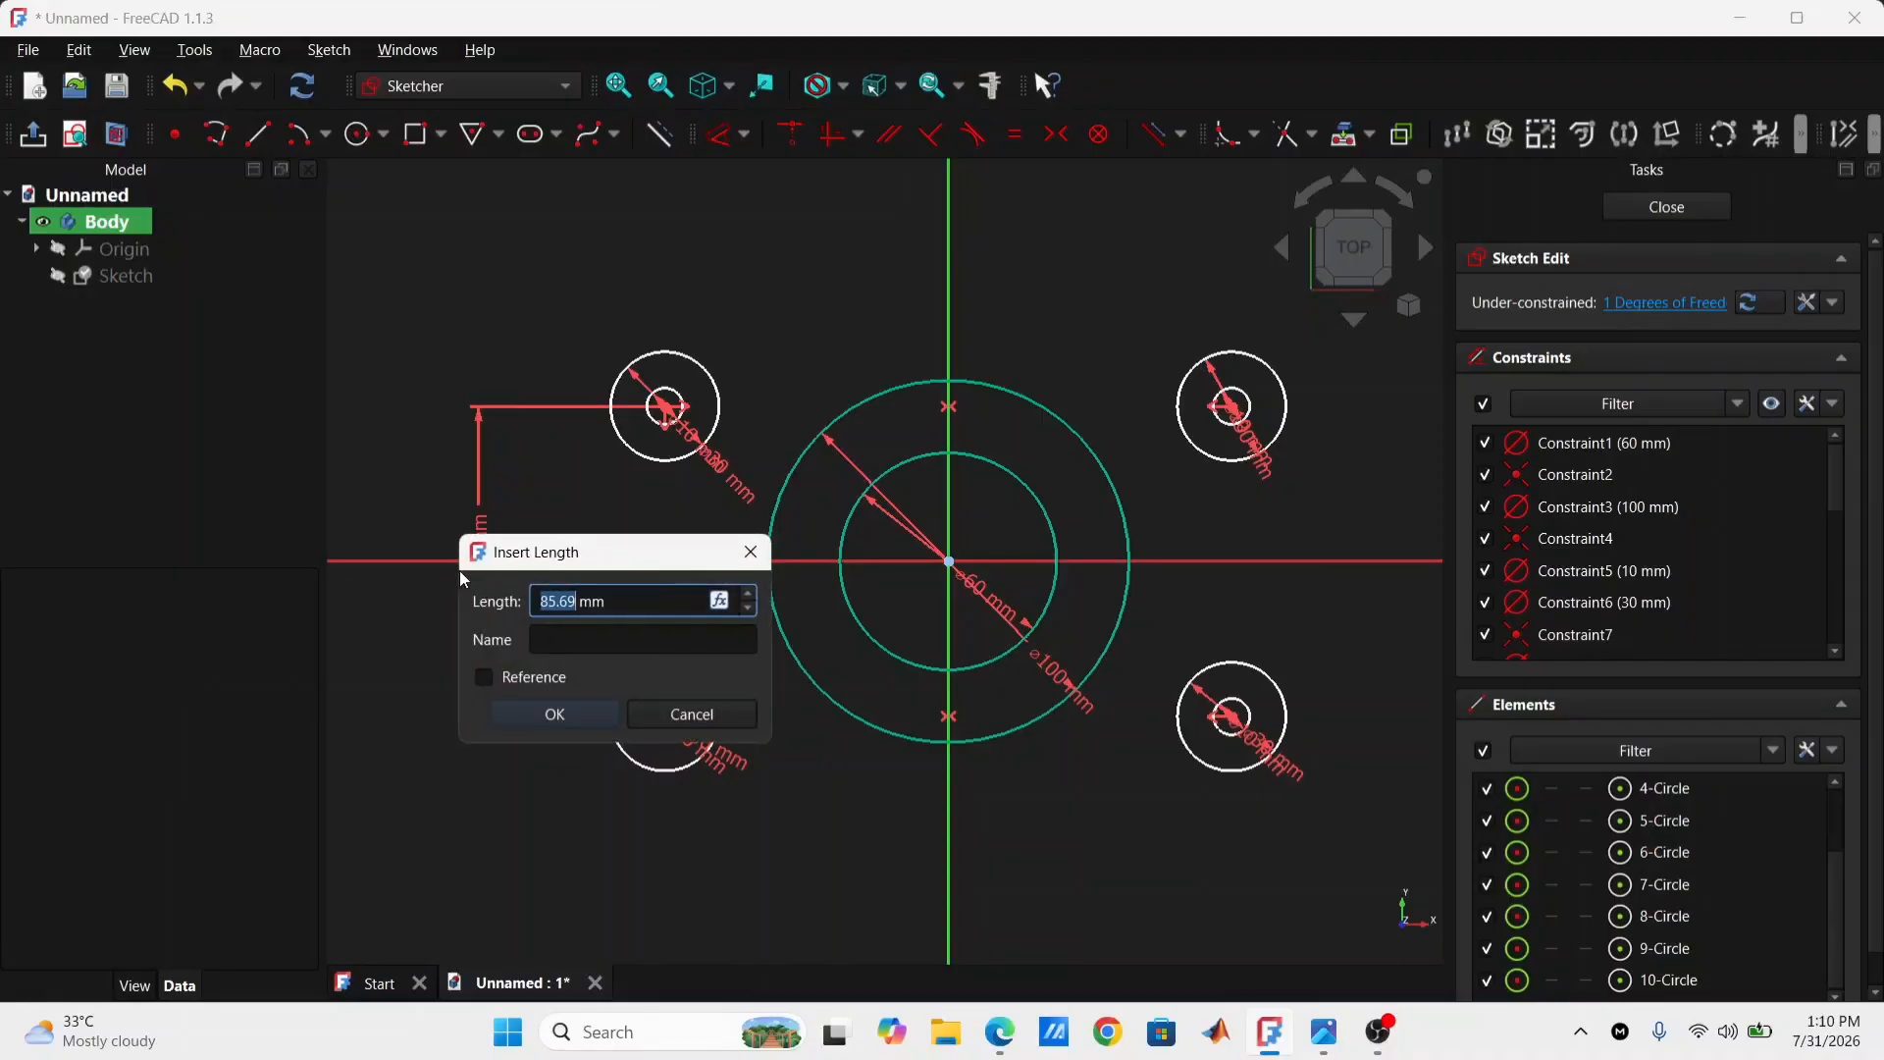
pyautogui.write('80')
pyautogui.press('Return')
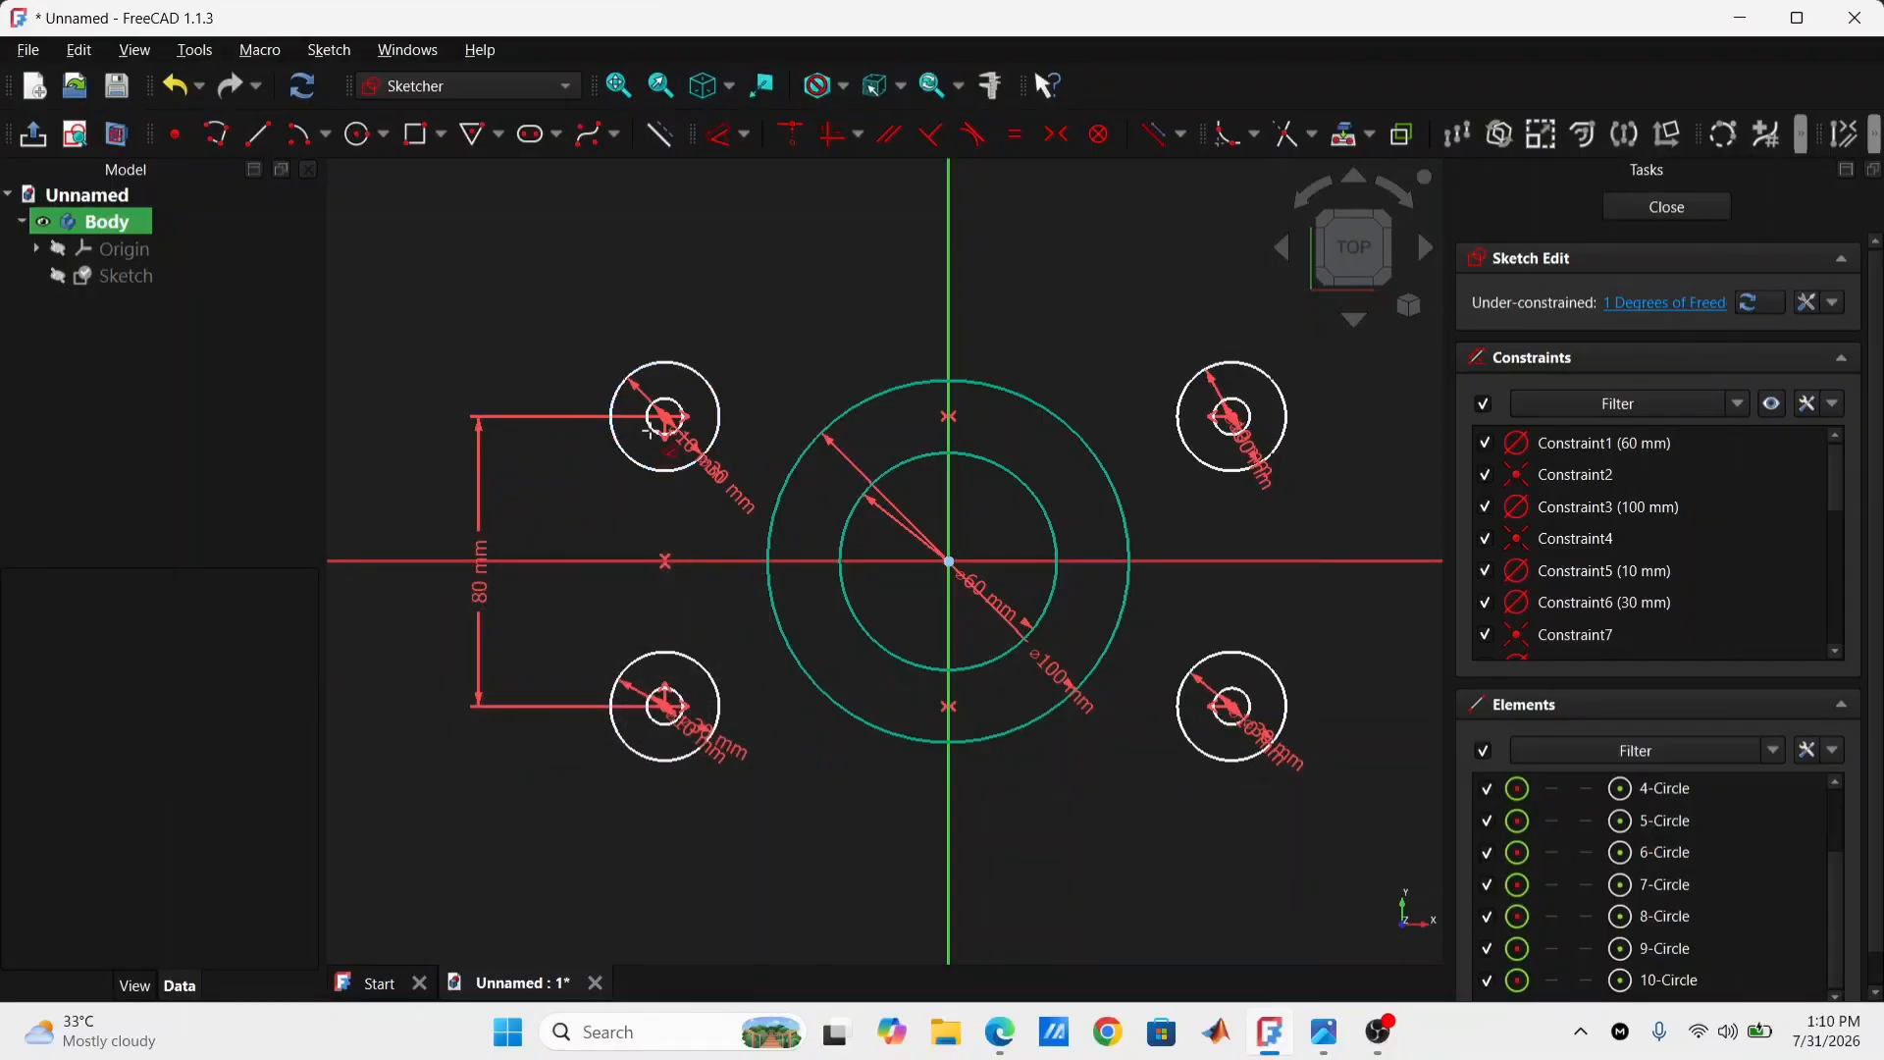
# Step: Dimension the horizontal distance between the centres of the two upper circle pairs as 80 mm
pyautogui.scroll(1, 687, 429)
pyautogui.click(660, 414)
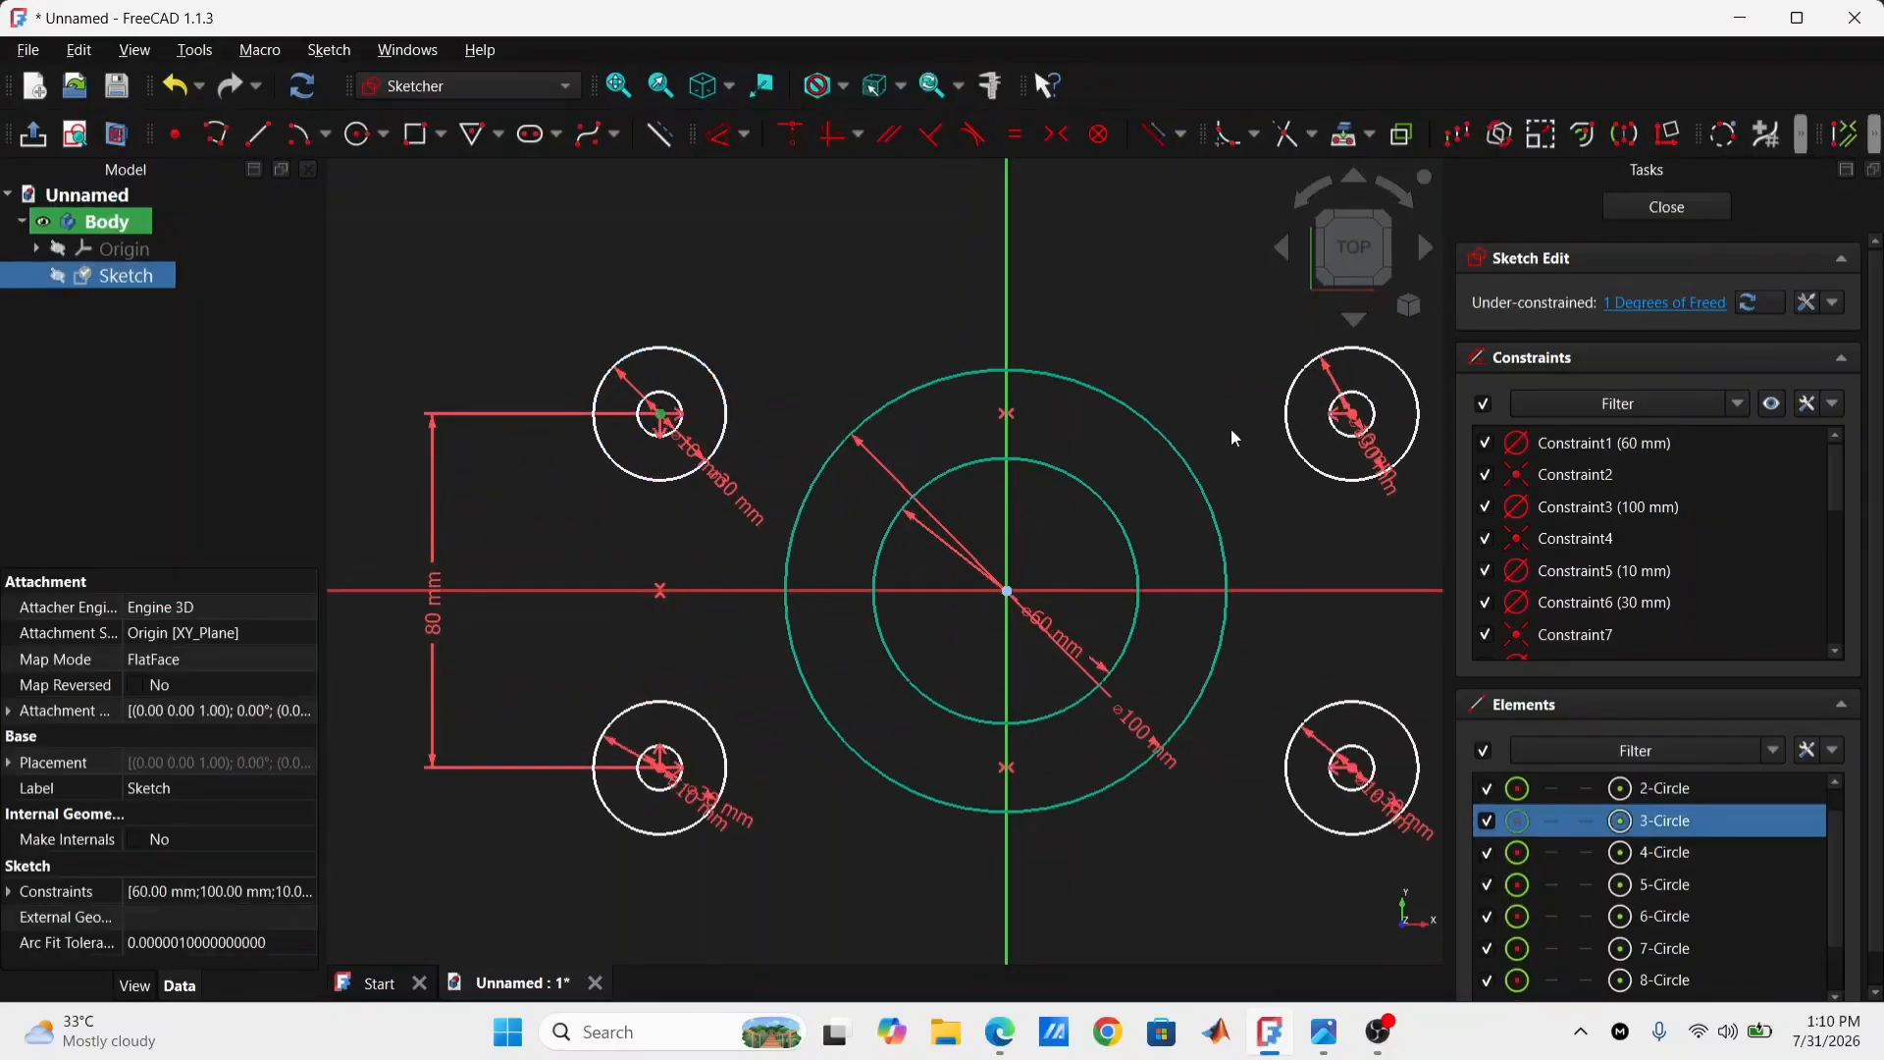
pyautogui.click(1352, 414)
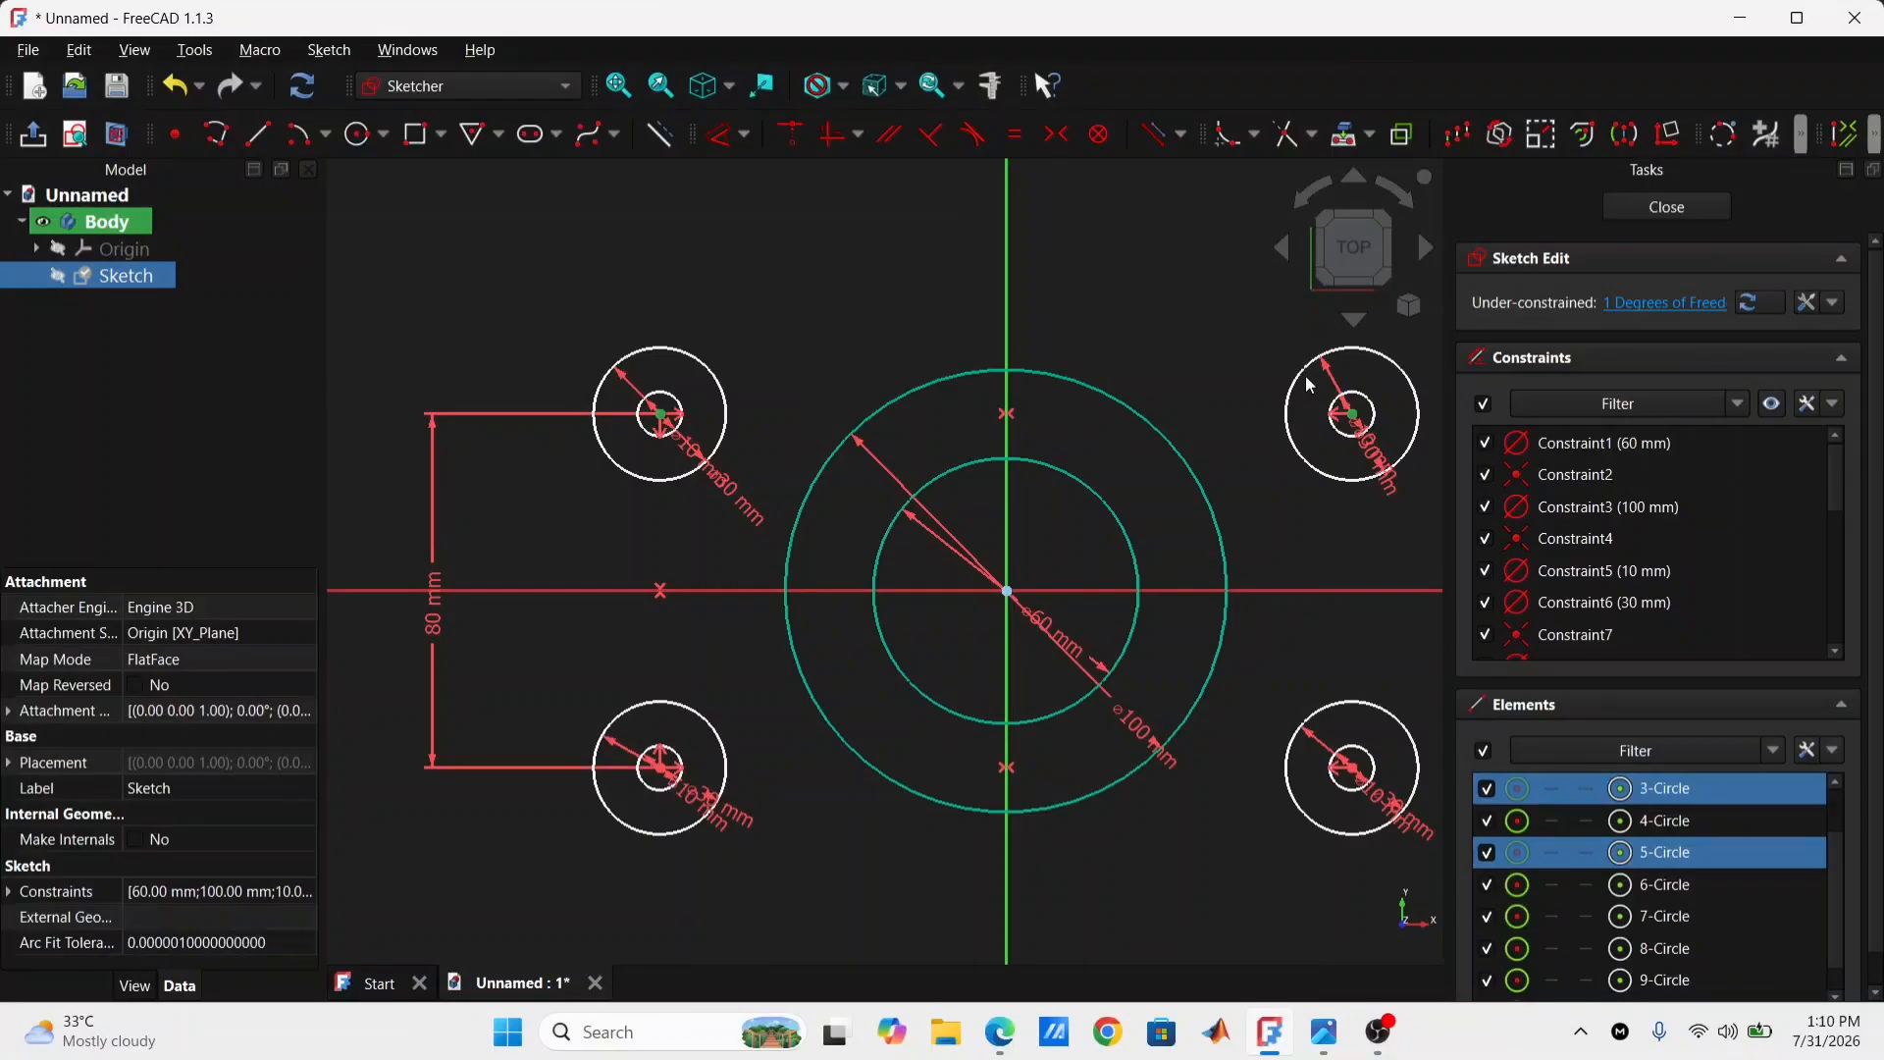
pyautogui.press('d')
pyautogui.click(1077, 231)
pyautogui.write('8')
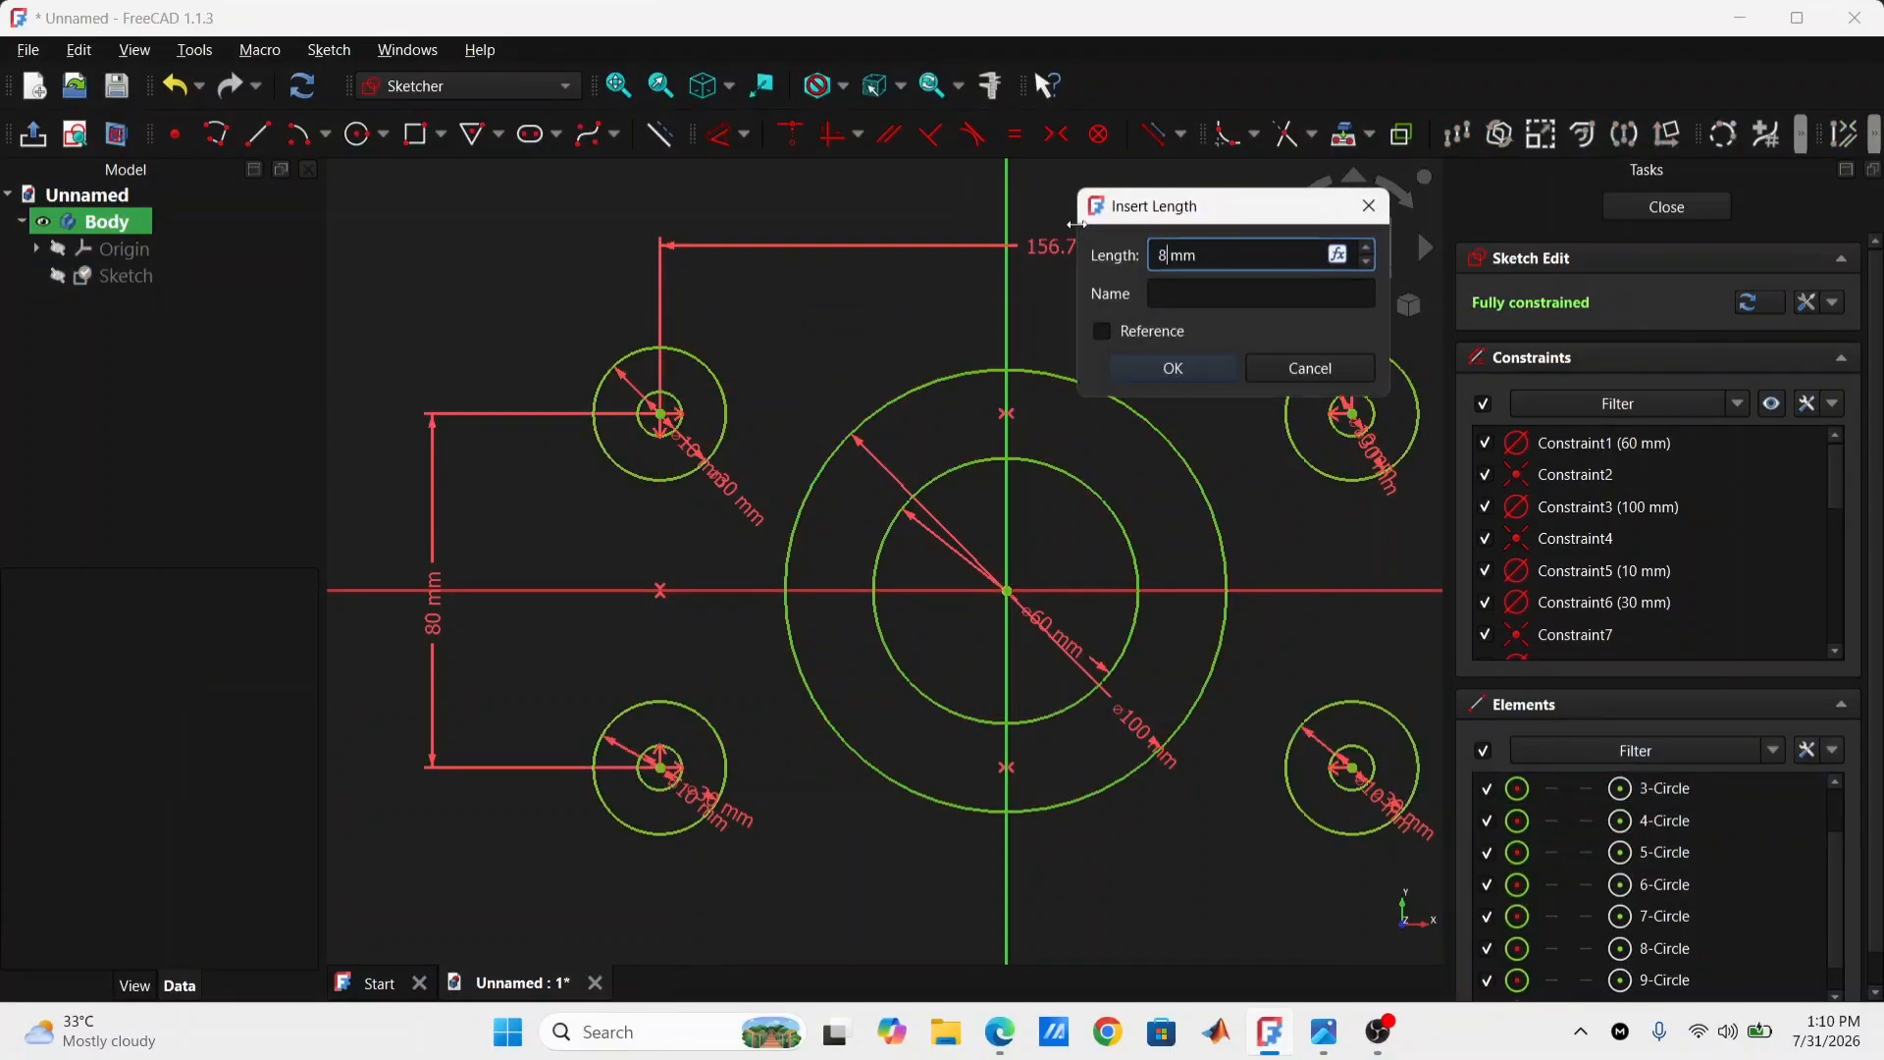
pyautogui.write('0')
pyautogui.press('Return')
pyautogui.moveTo(1263, 405); pyautogui.dragTo(1211, 401, button='middle')
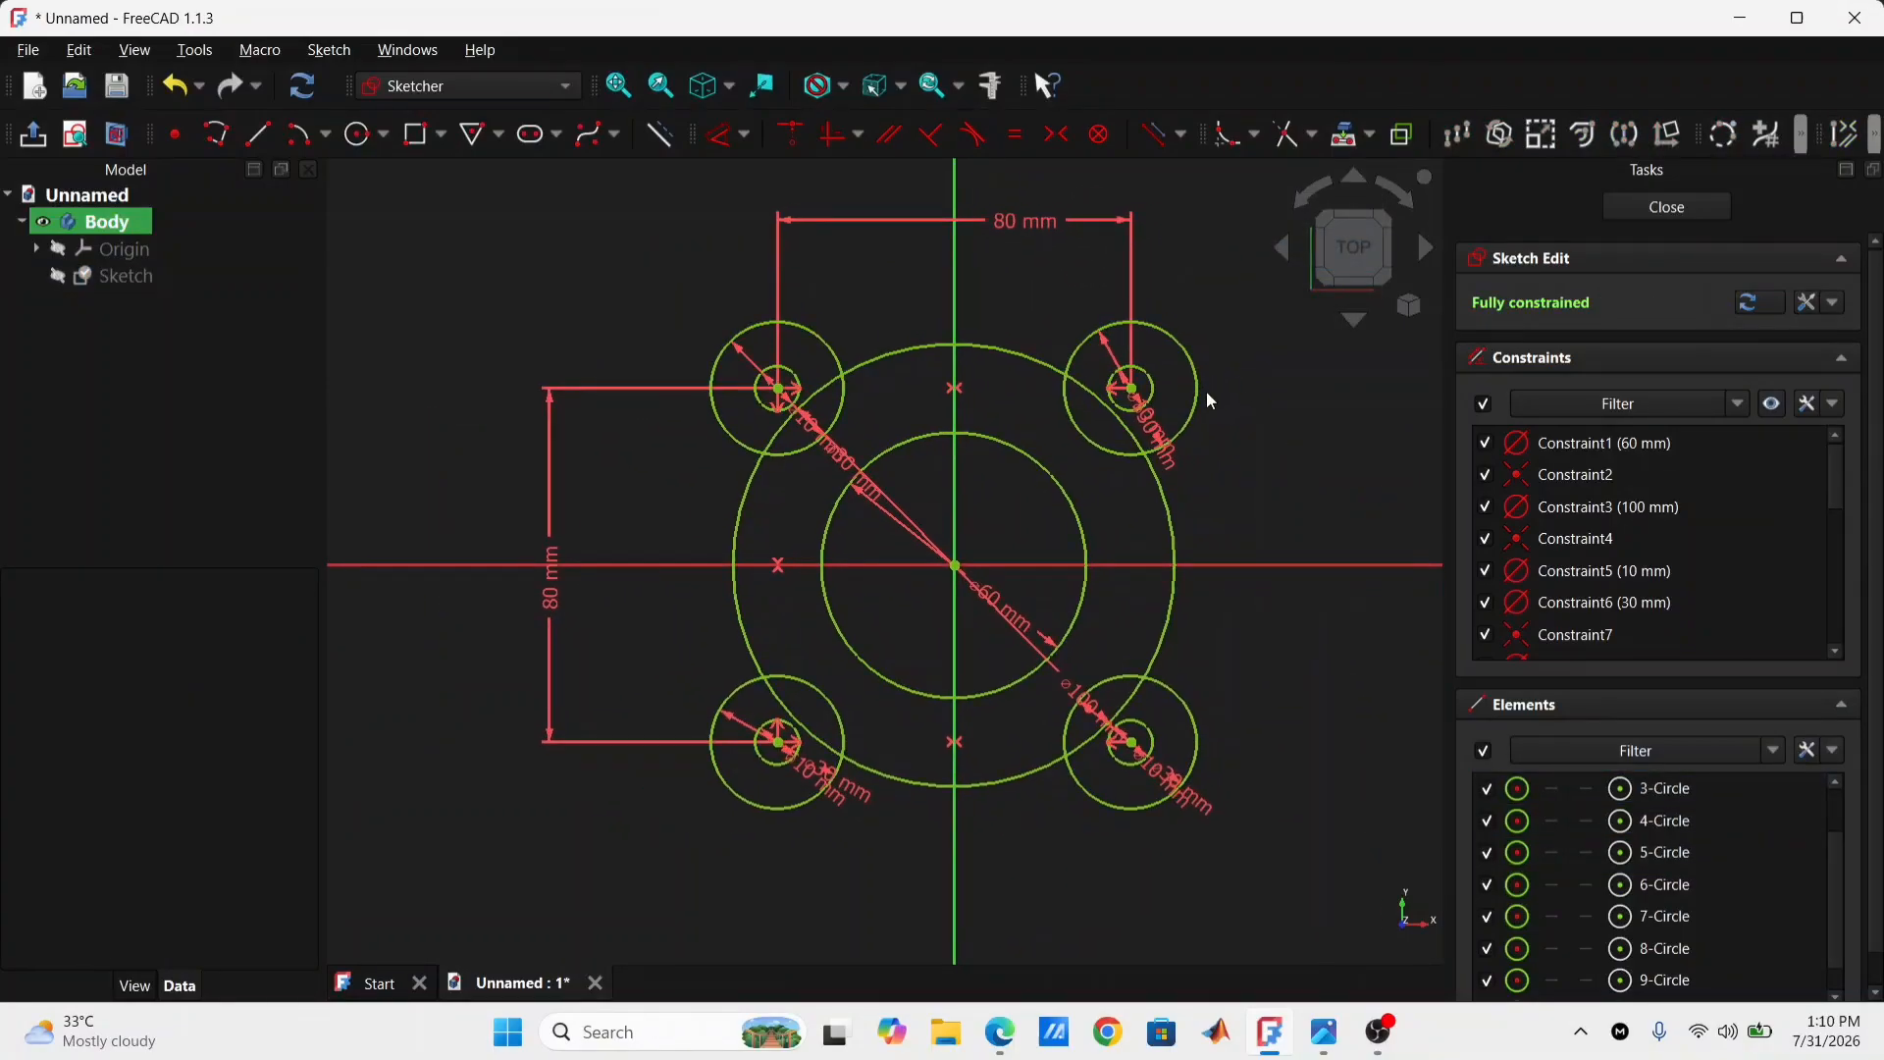
# Step: Check the reference flange image, then trim the overlapping segments of the 100 mm circle and the four 30 mm corner circles into one outer outline
pyautogui.click(1324, 1035)
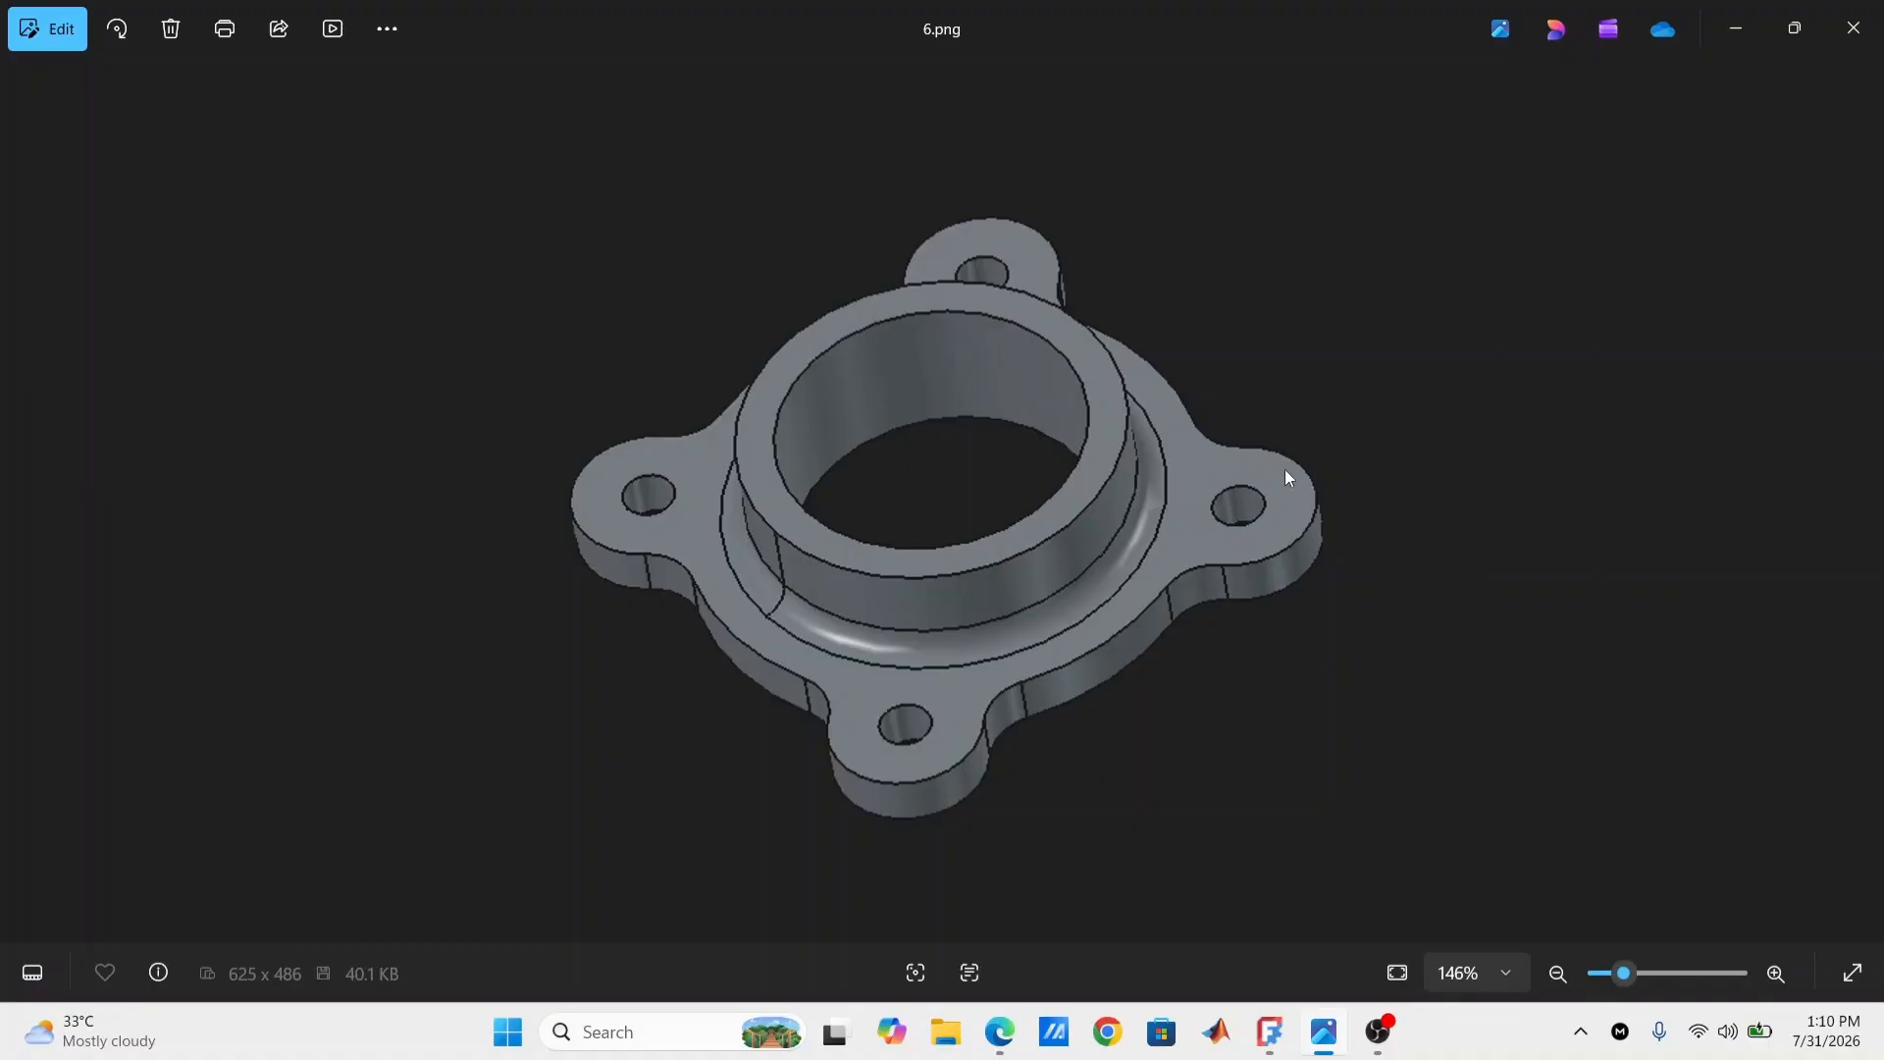
pyautogui.click(1734, 49)
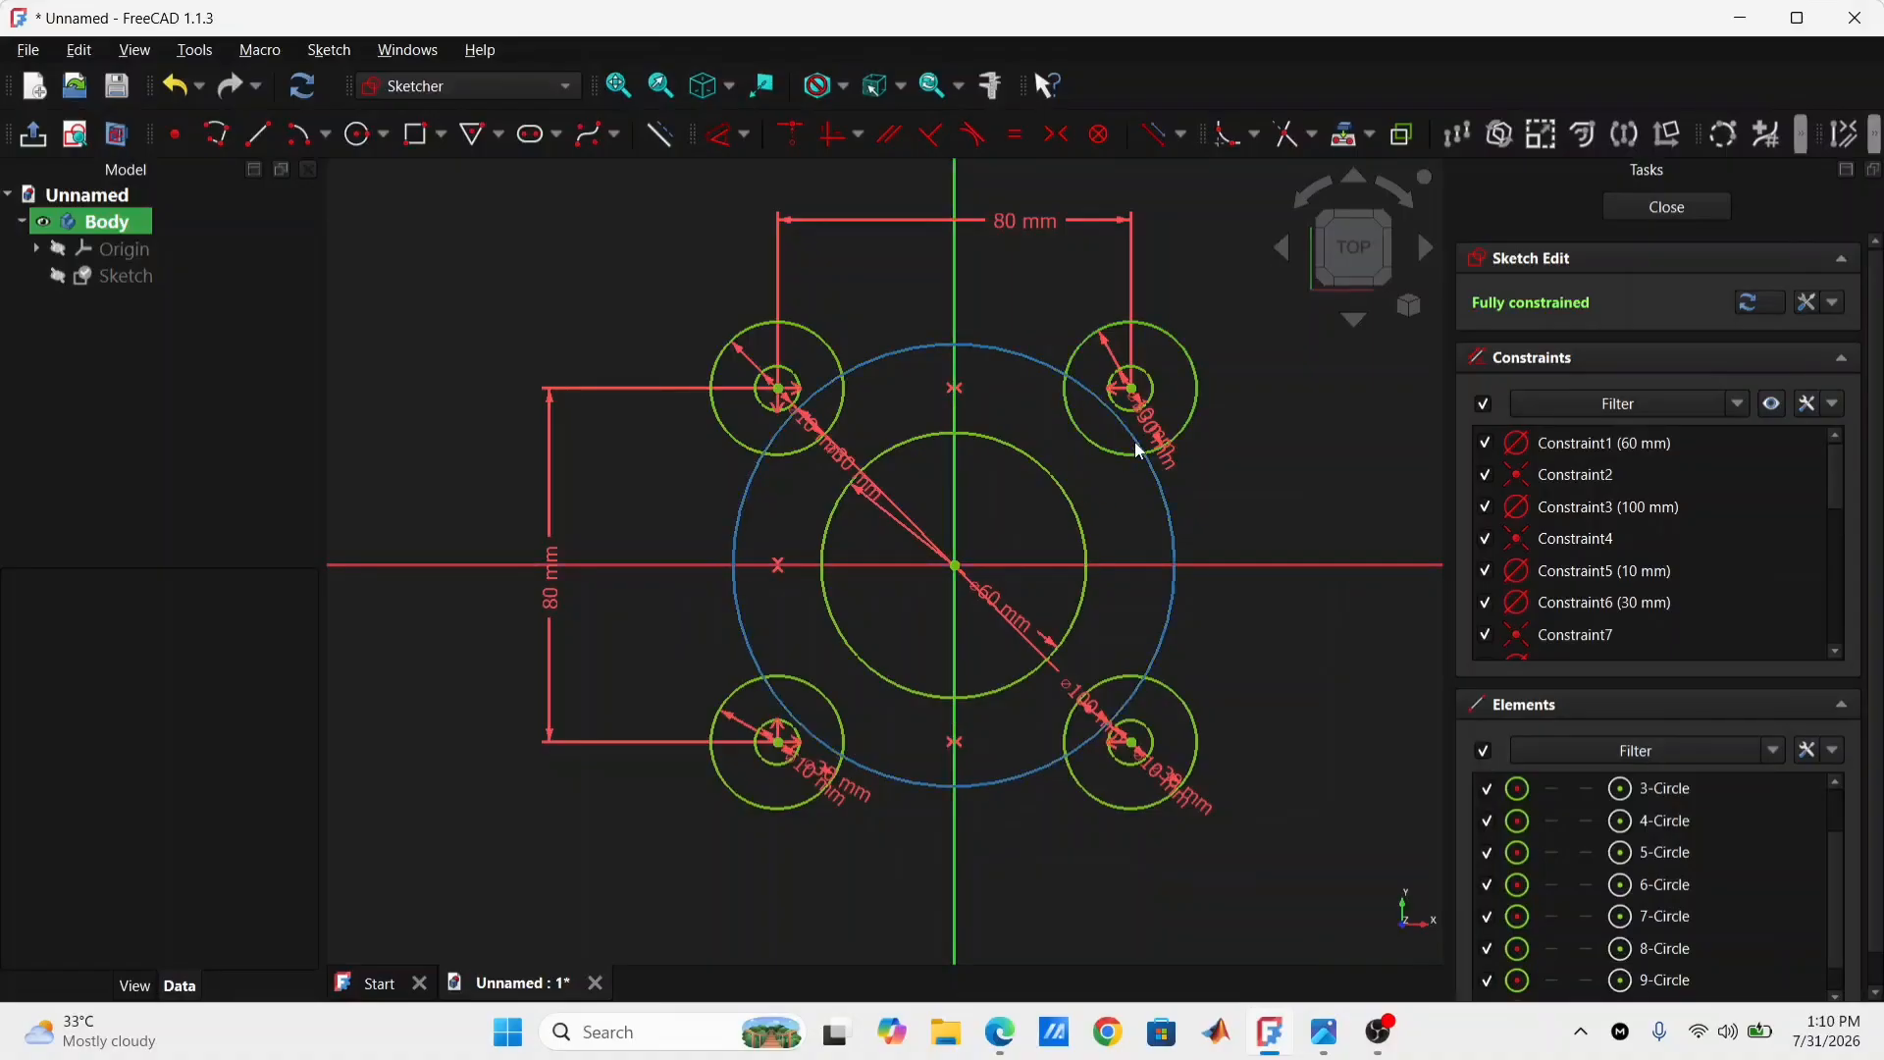
pyautogui.click(1285, 136)
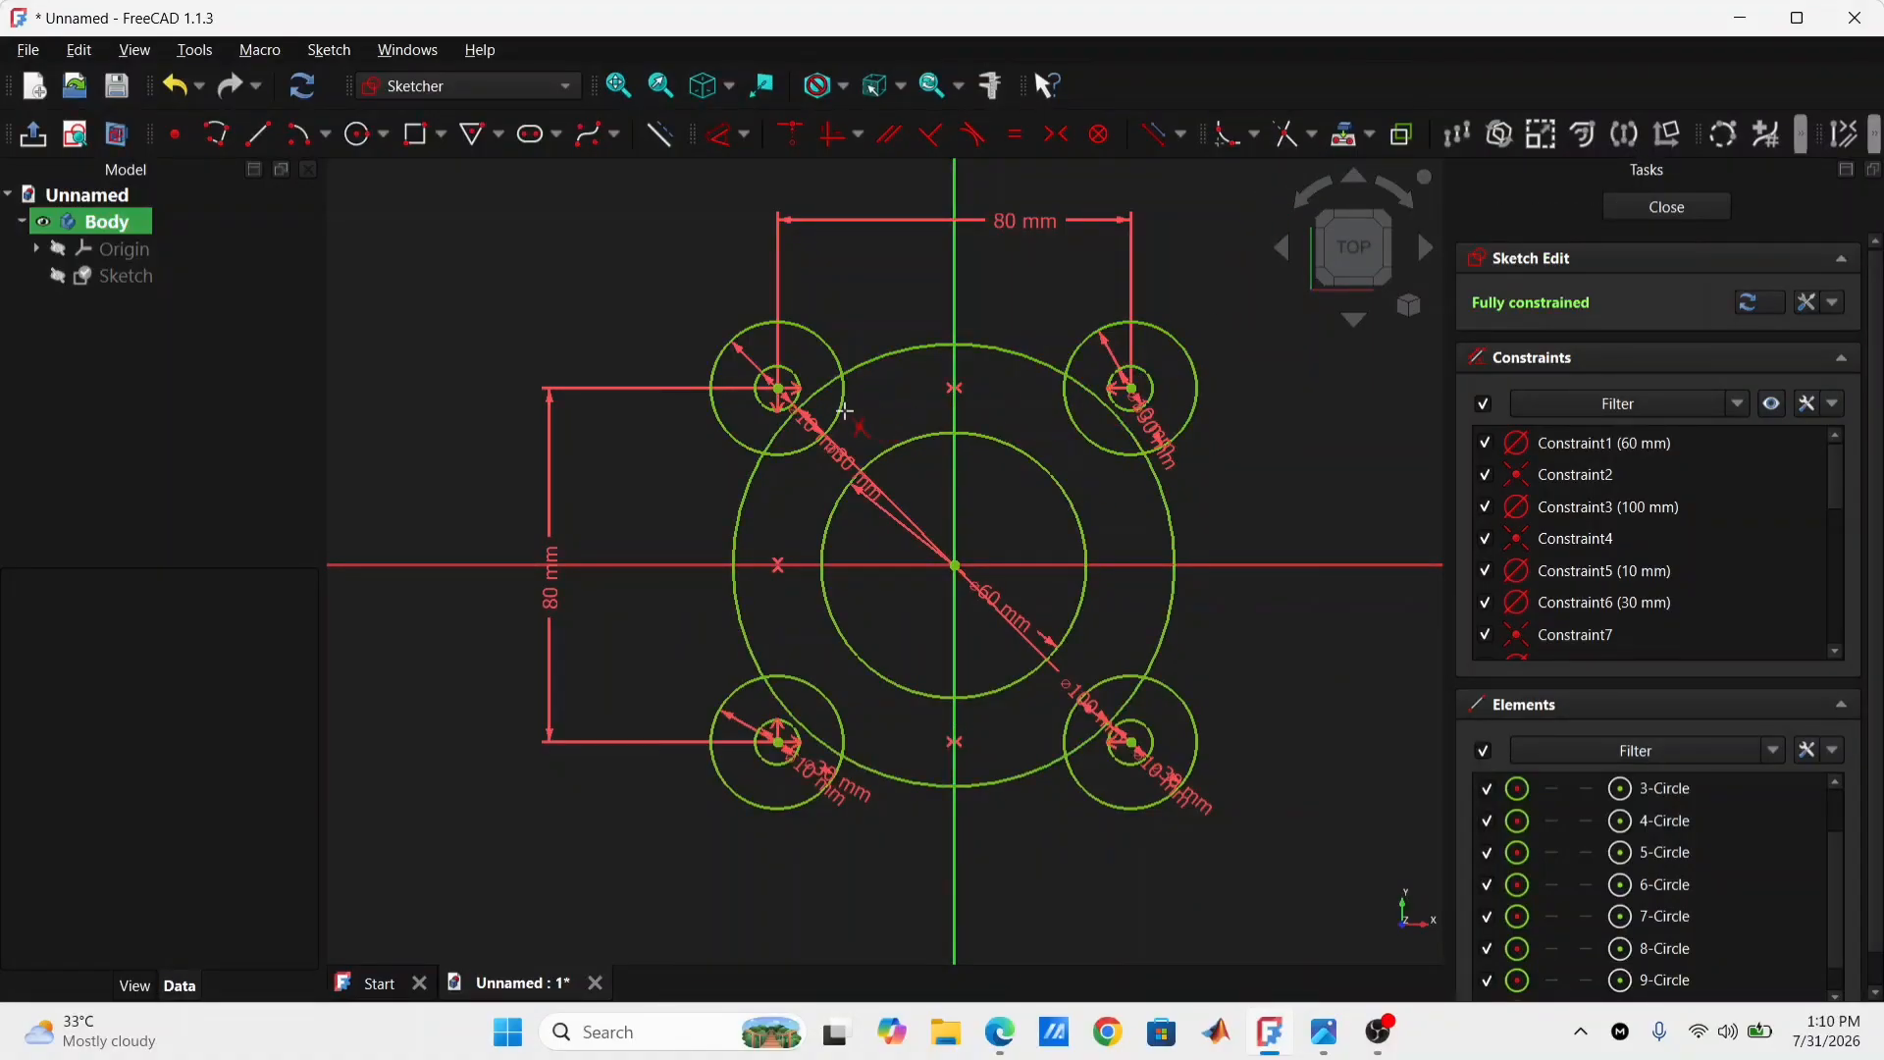
pyautogui.click(1080, 428)
pyautogui.click(1086, 386)
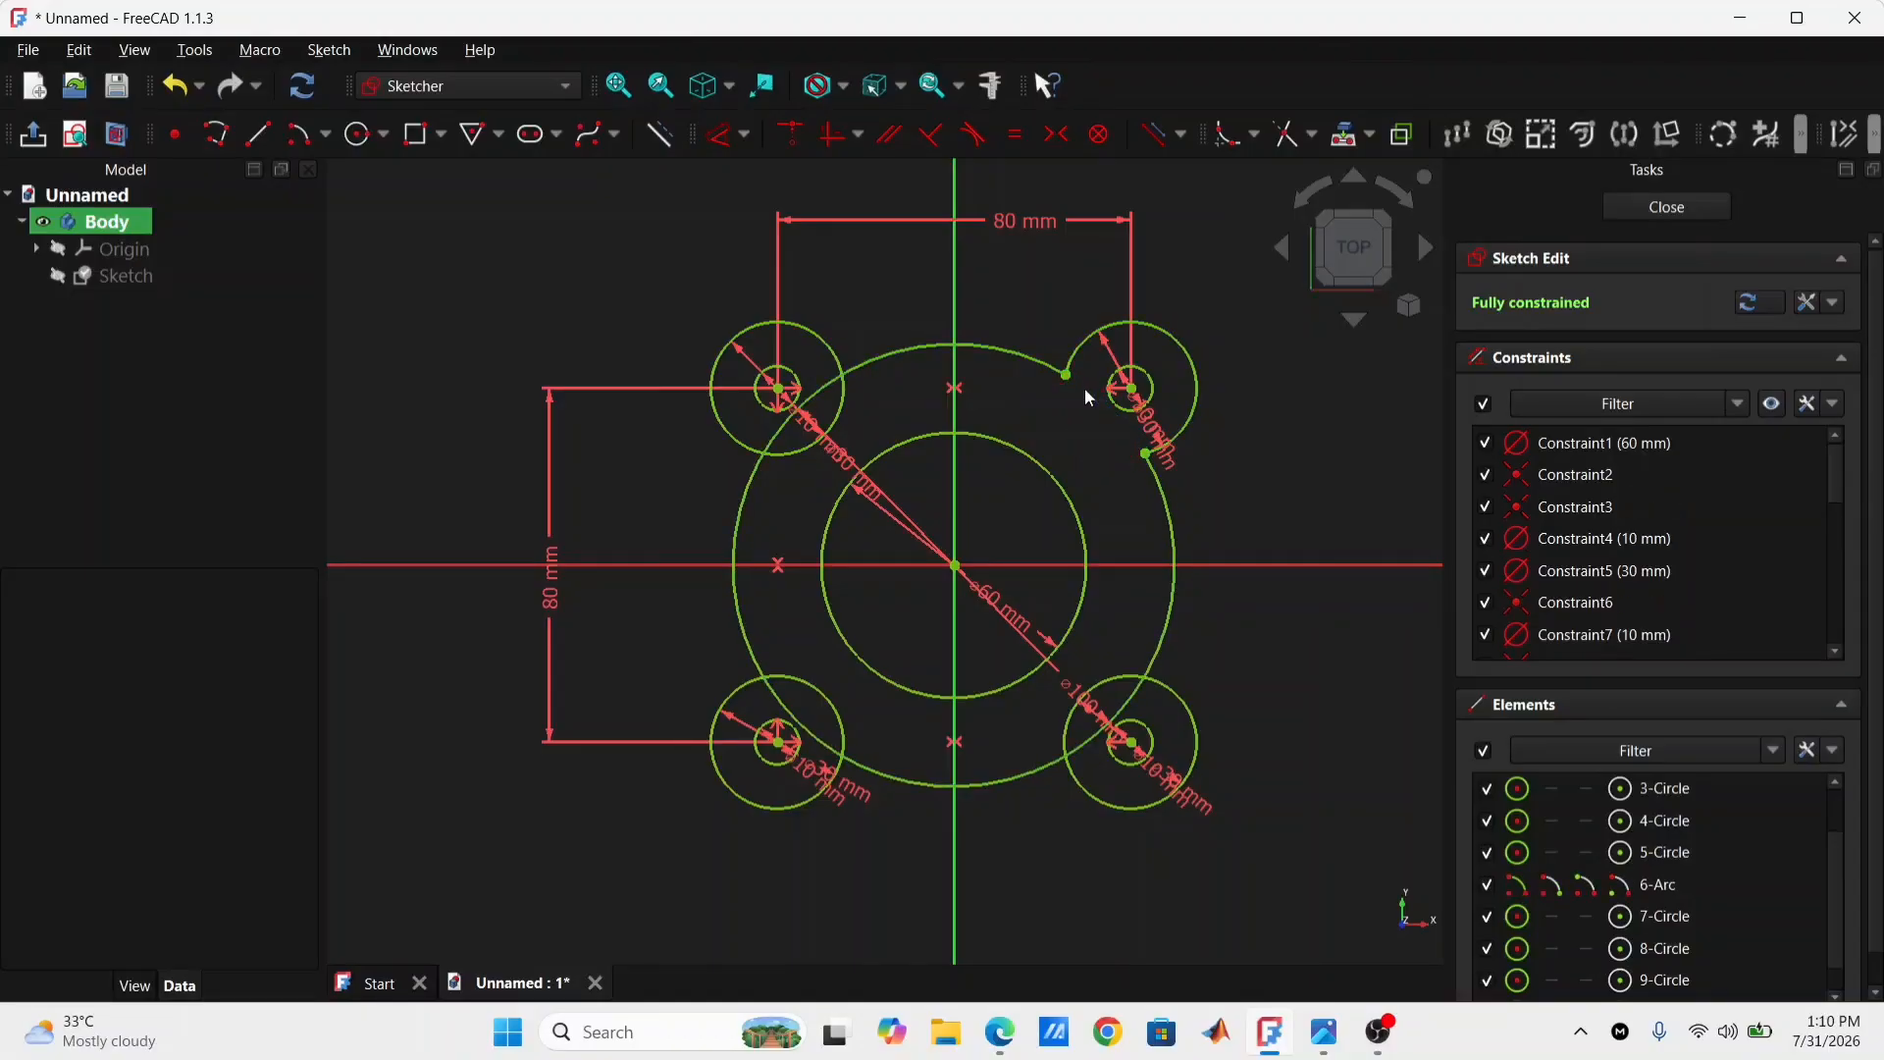
pyautogui.click(839, 422)
pyautogui.click(822, 401)
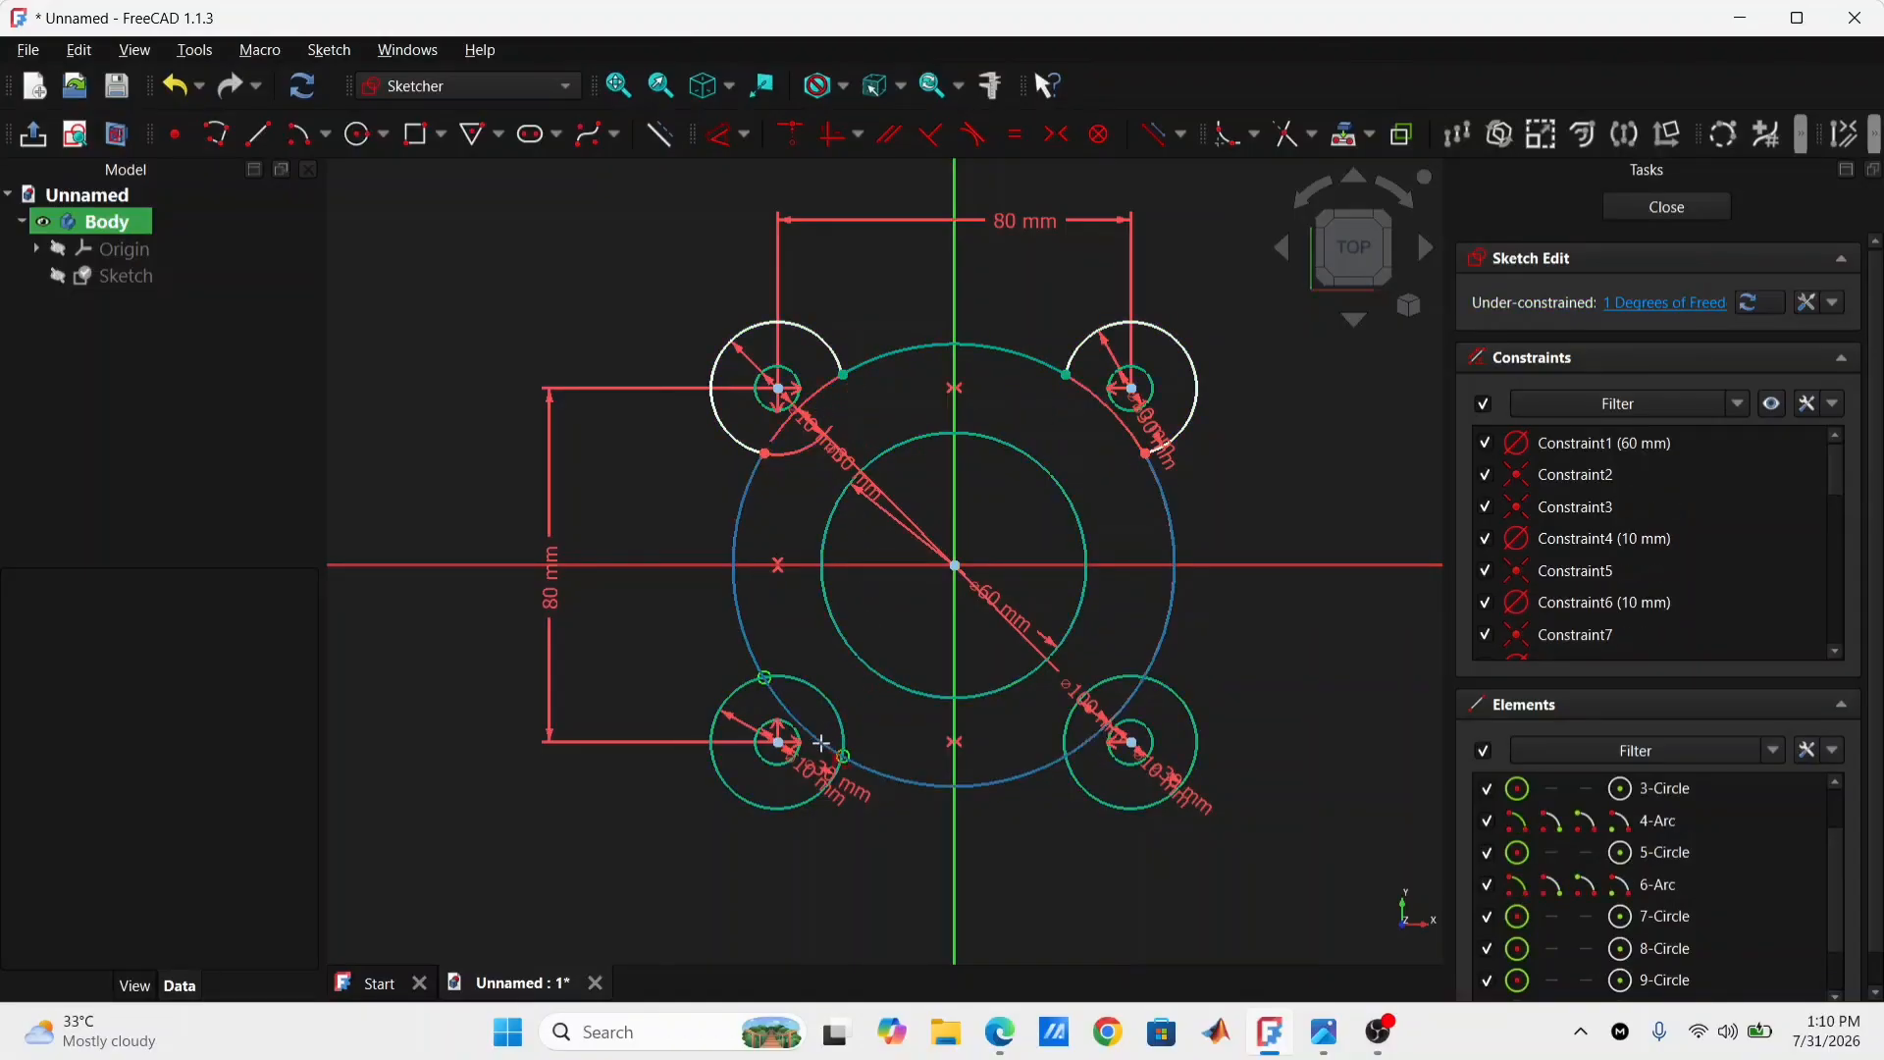
pyautogui.click(832, 699)
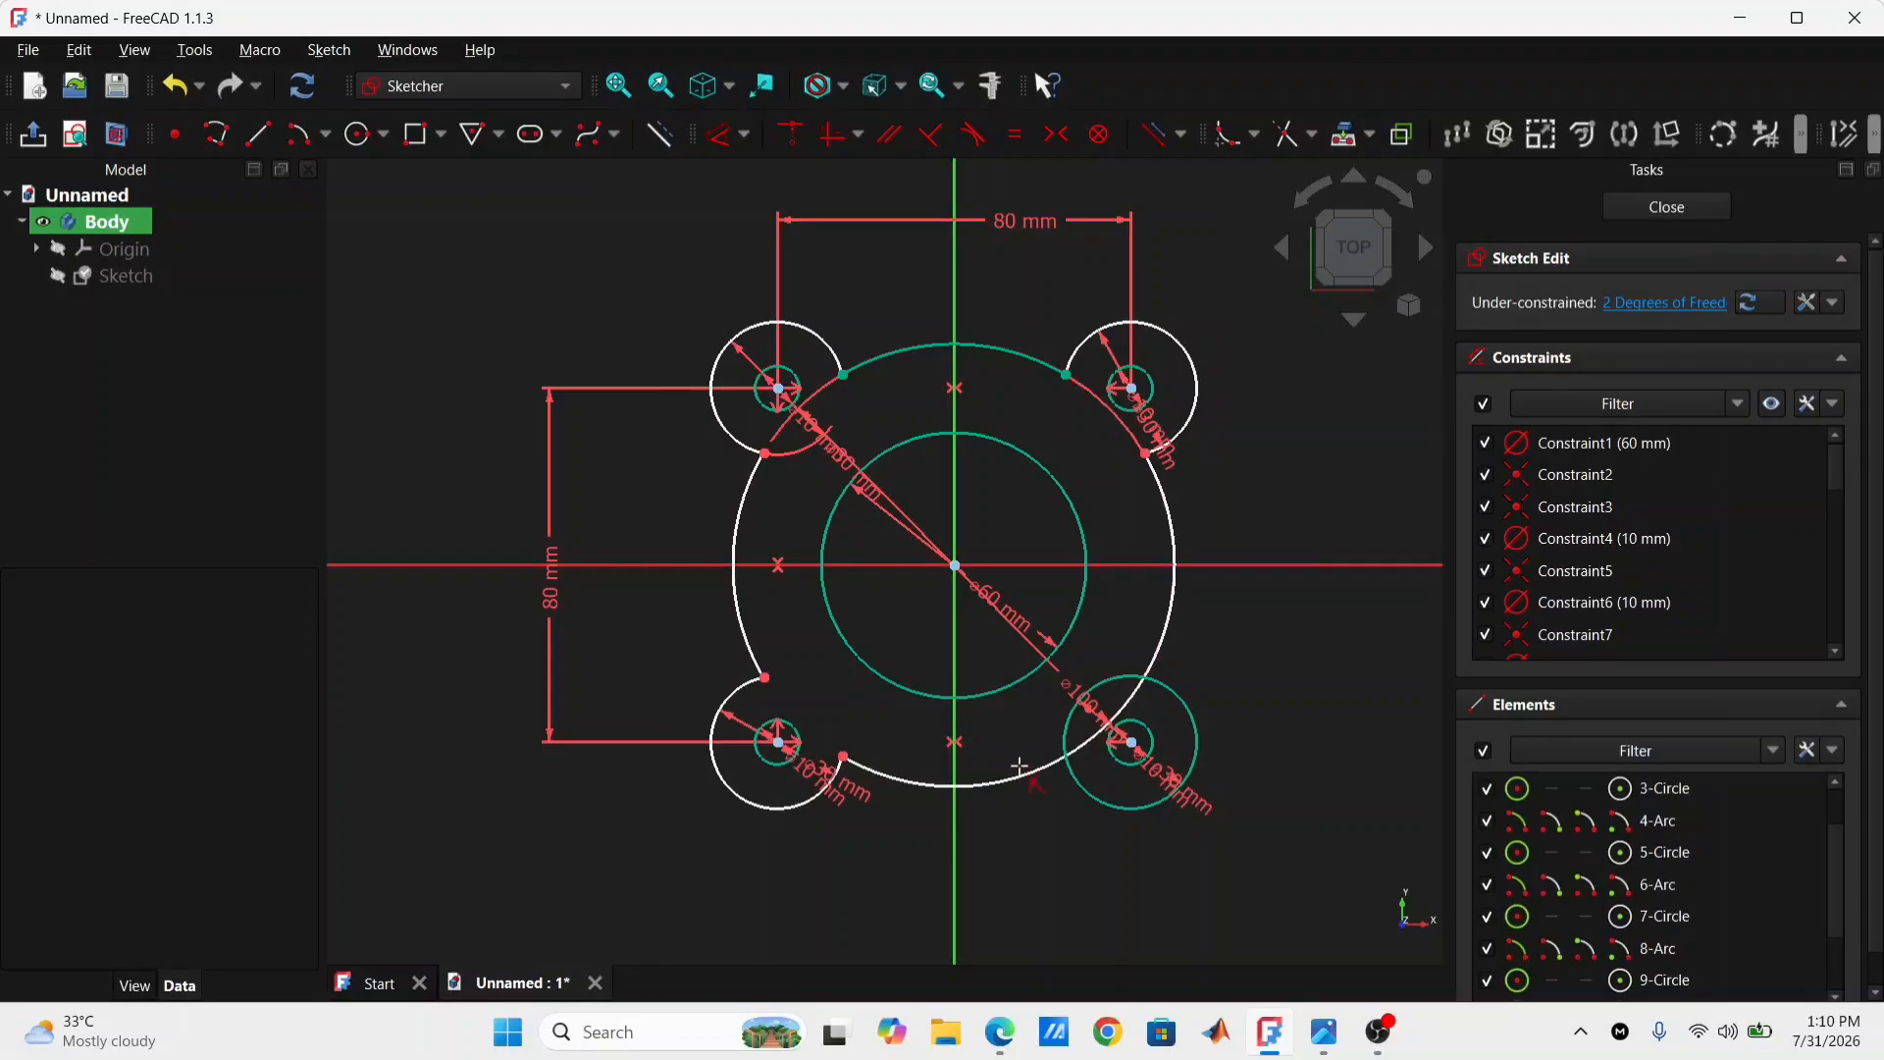
pyautogui.click(1078, 751)
pyautogui.click(1073, 719)
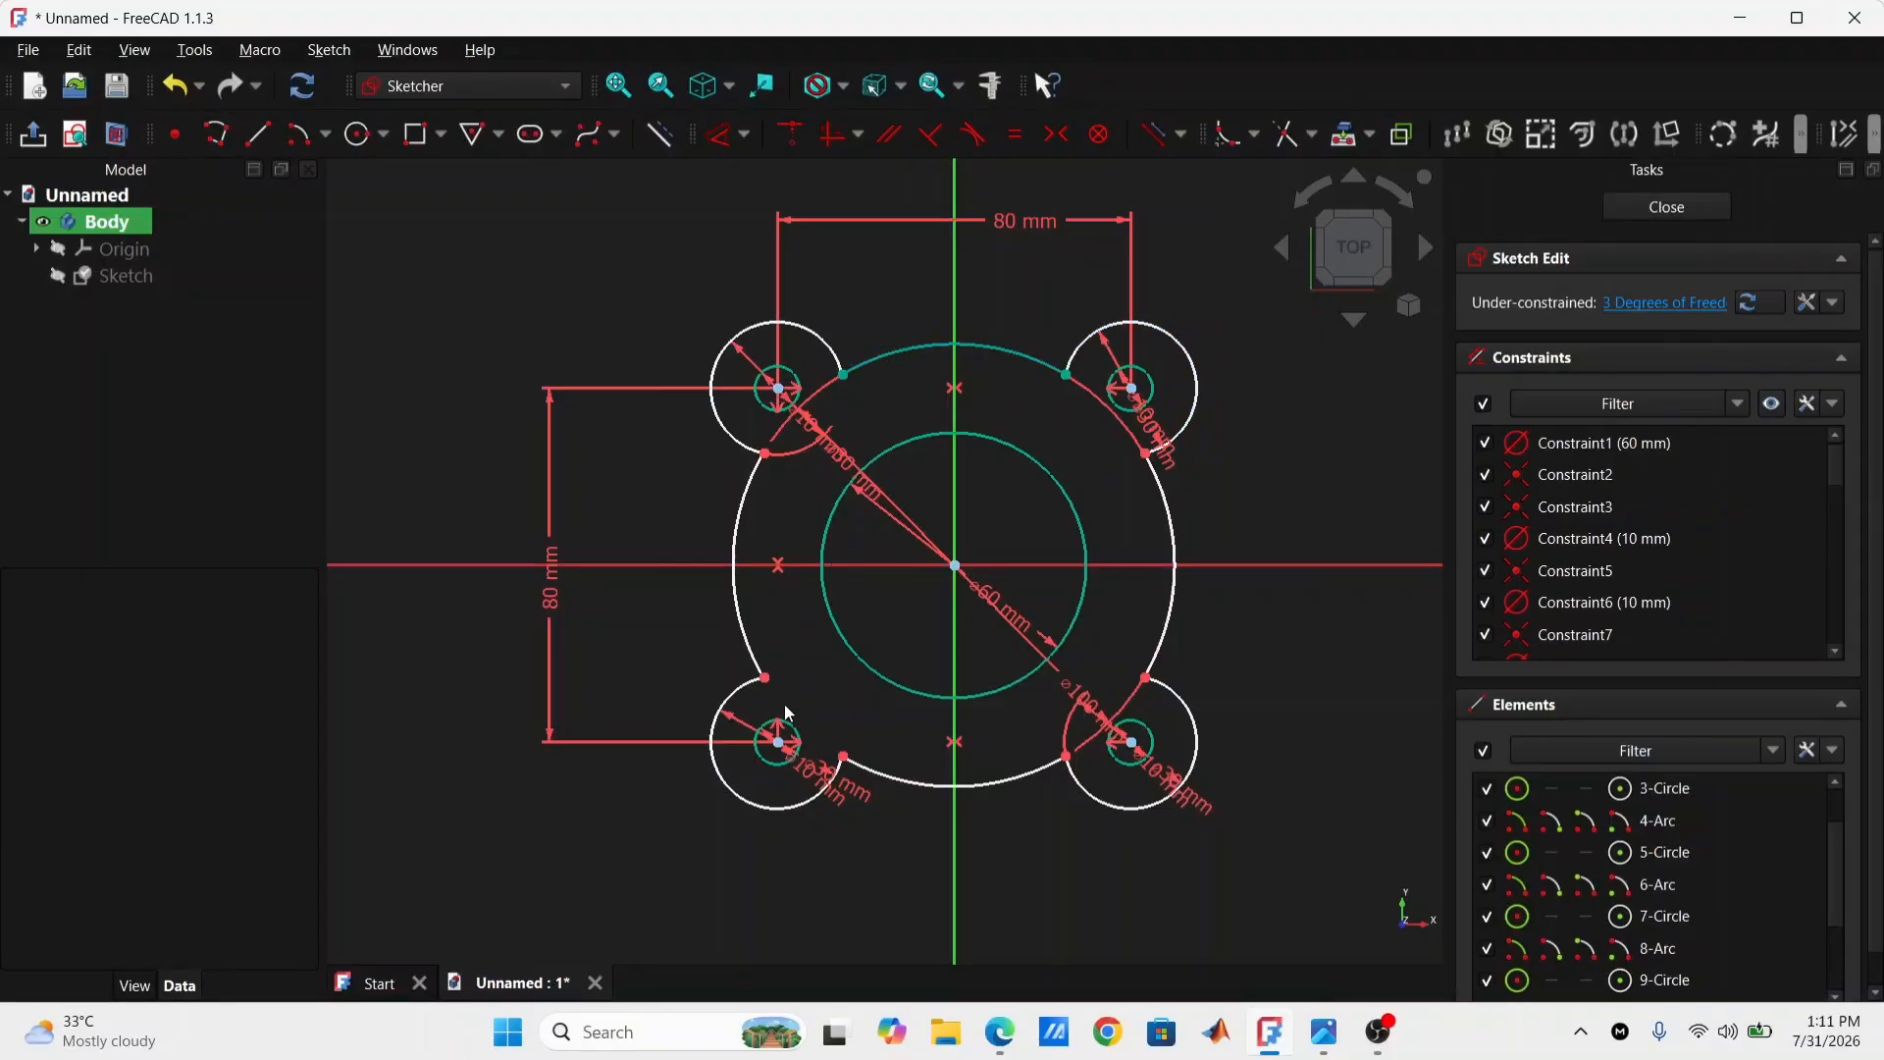
pyautogui.moveTo(766, 678)
pyautogui.mouseDown()
pyautogui.moveTo(731, 675)
pyautogui.moveTo(767, 683)
pyautogui.mouseUp()
pyautogui.hotkey('ctrl', 'z')
pyautogui.moveTo(1065, 759); pyautogui.dragTo(1070, 772)
# Step: Dimension the vertical distance between the endpoints of the left-hand outer arc as 50 mm
pyautogui.click(765, 455)
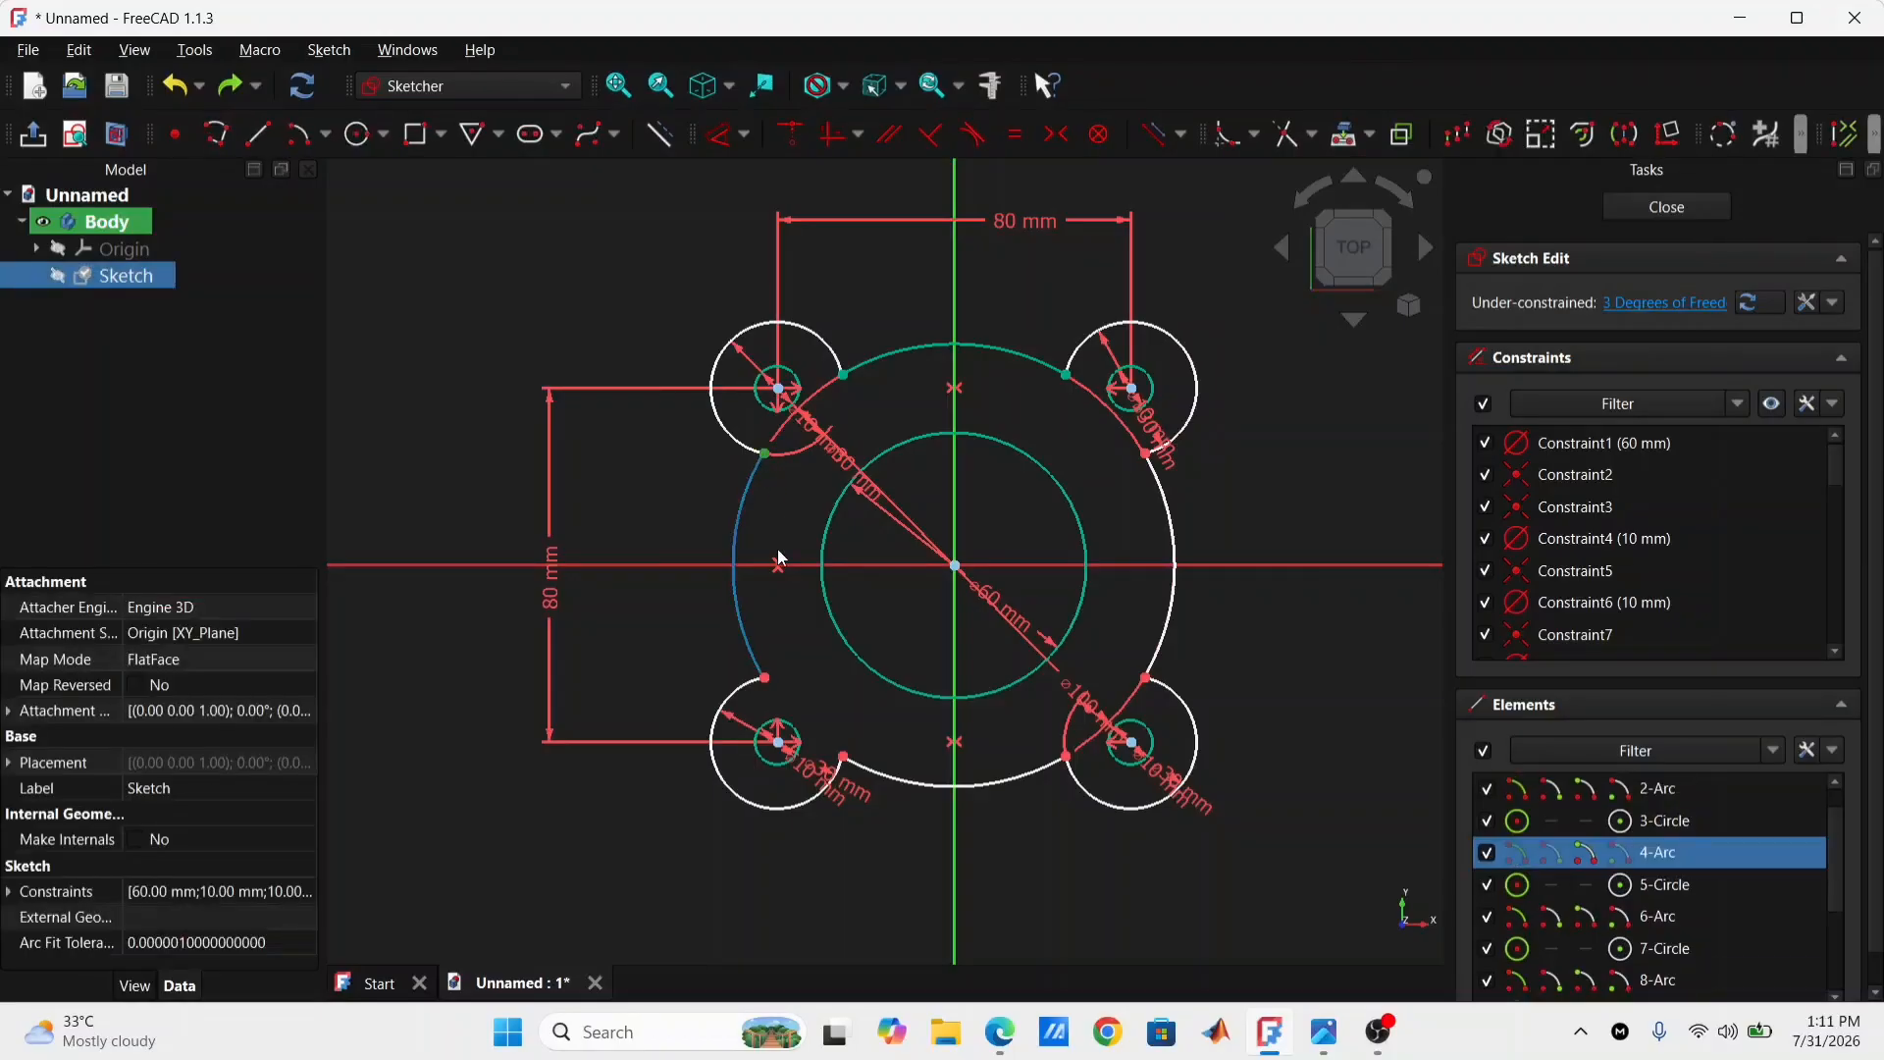
pyautogui.click(764, 677)
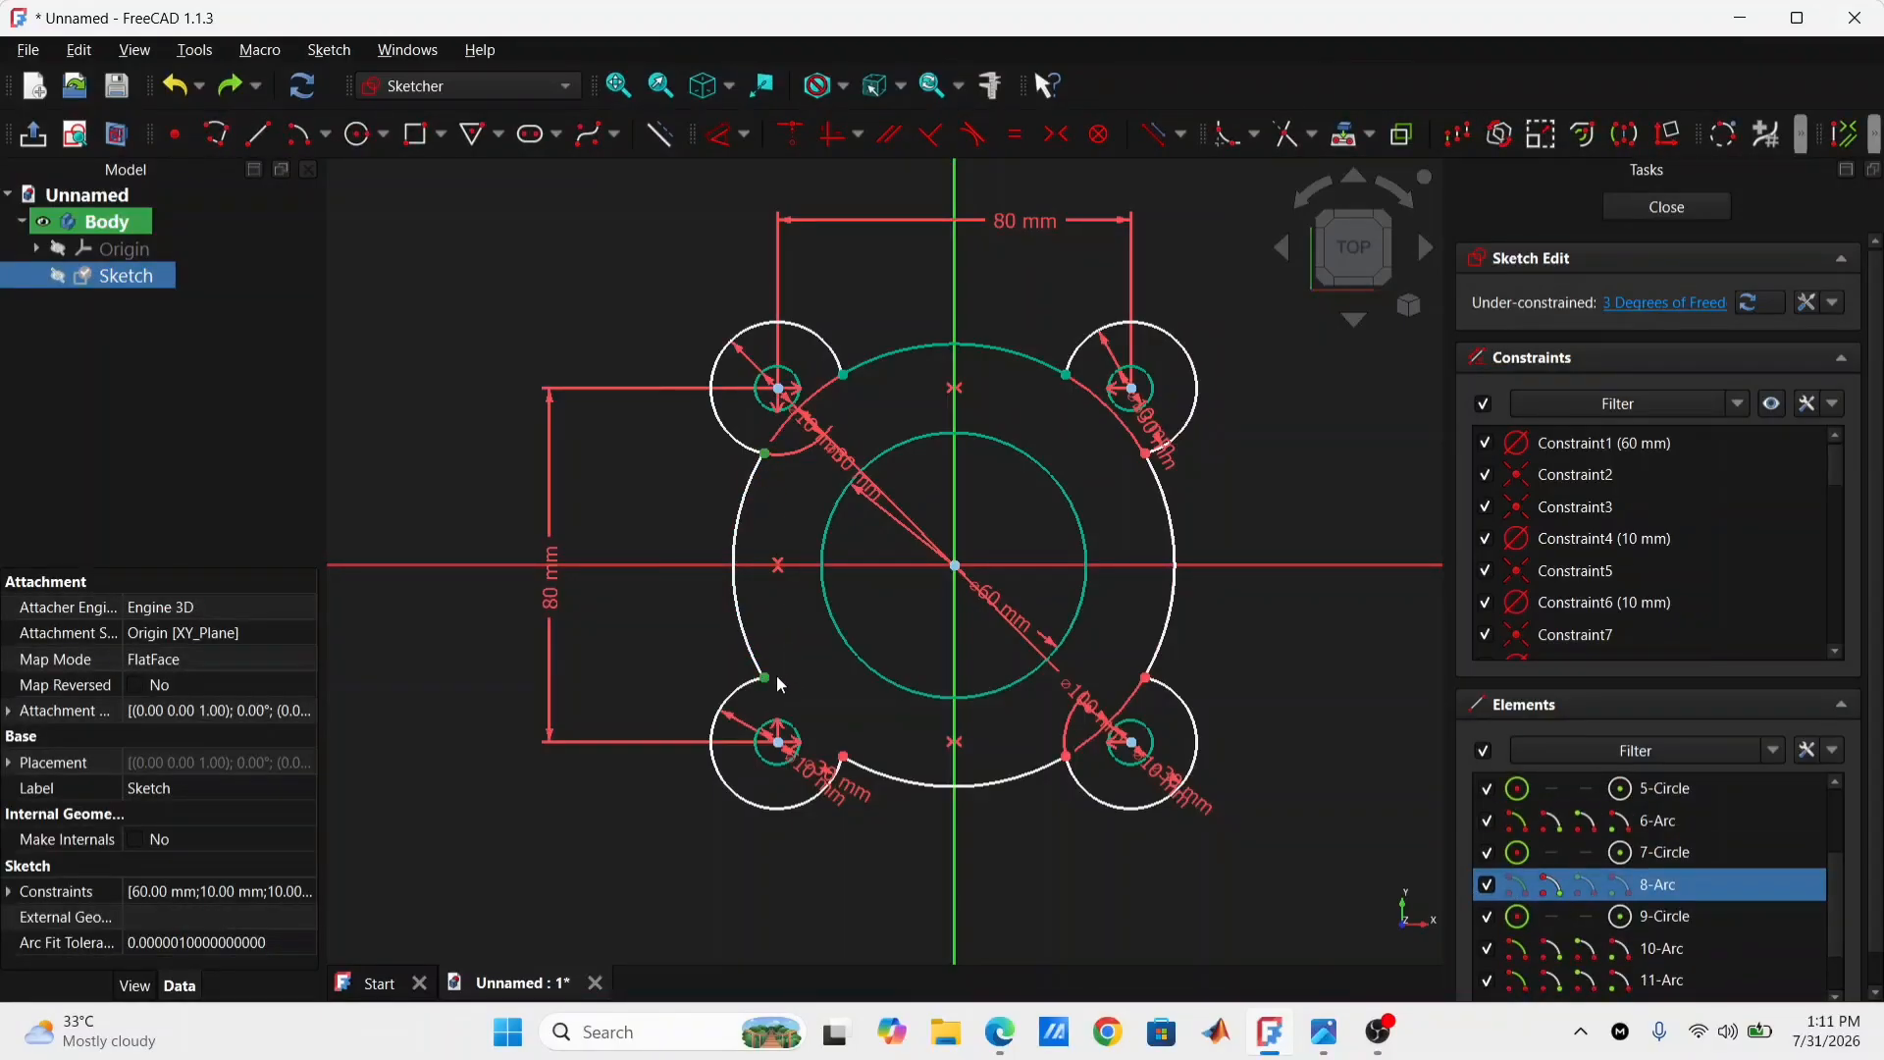
pyautogui.press('i')
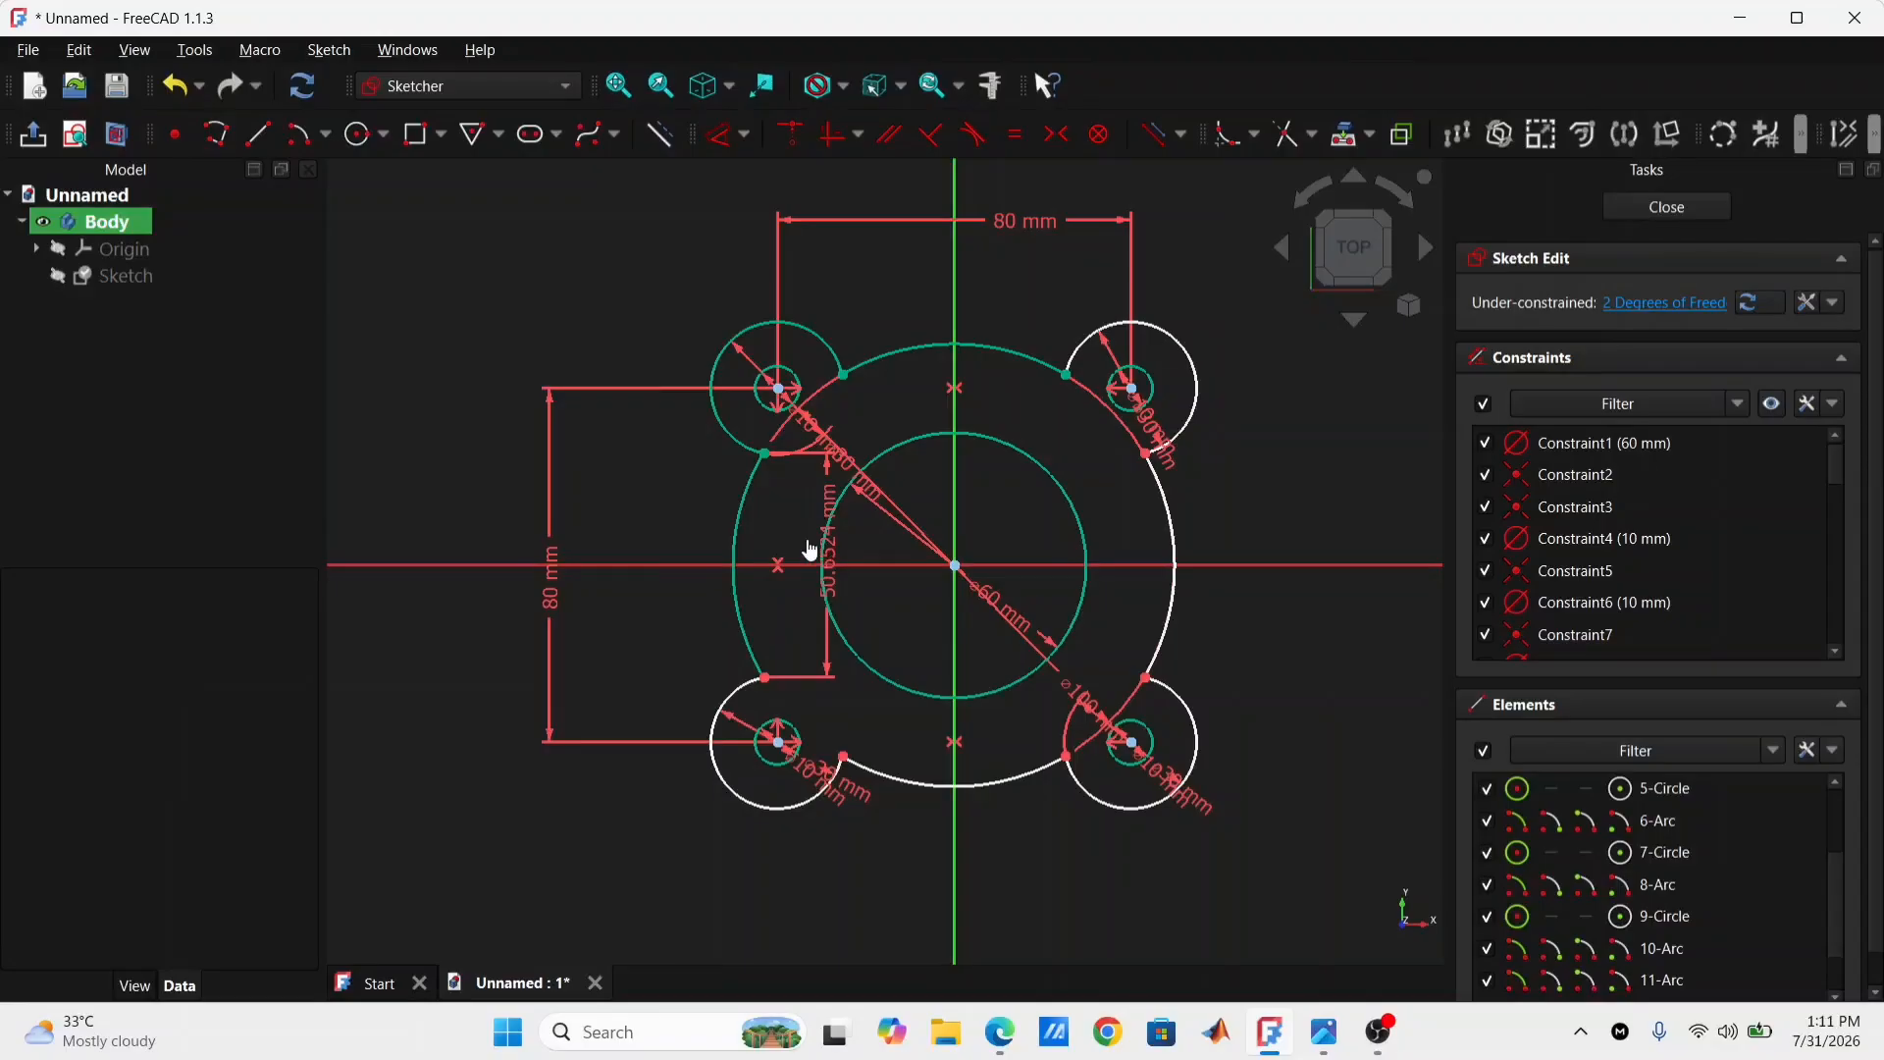
pyautogui.doubleClick(811, 551)
pyautogui.write('50')
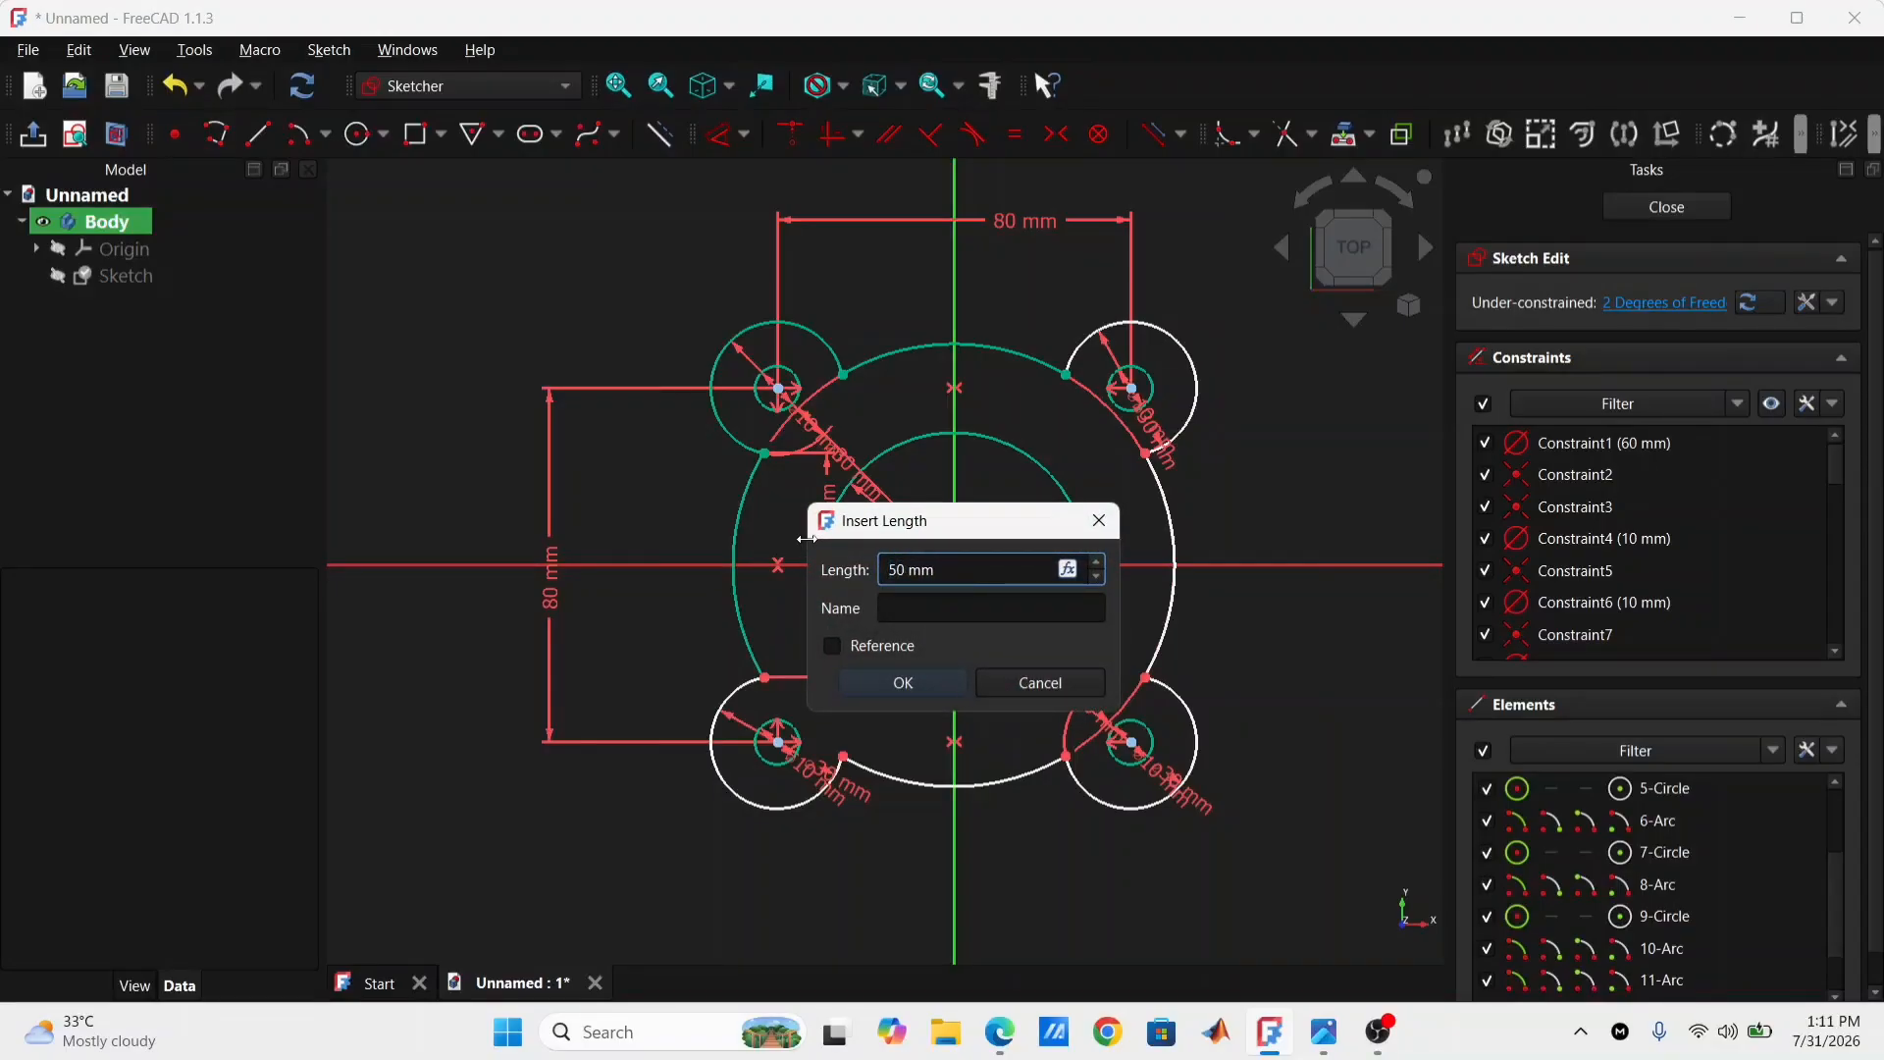
pyautogui.press('Return')
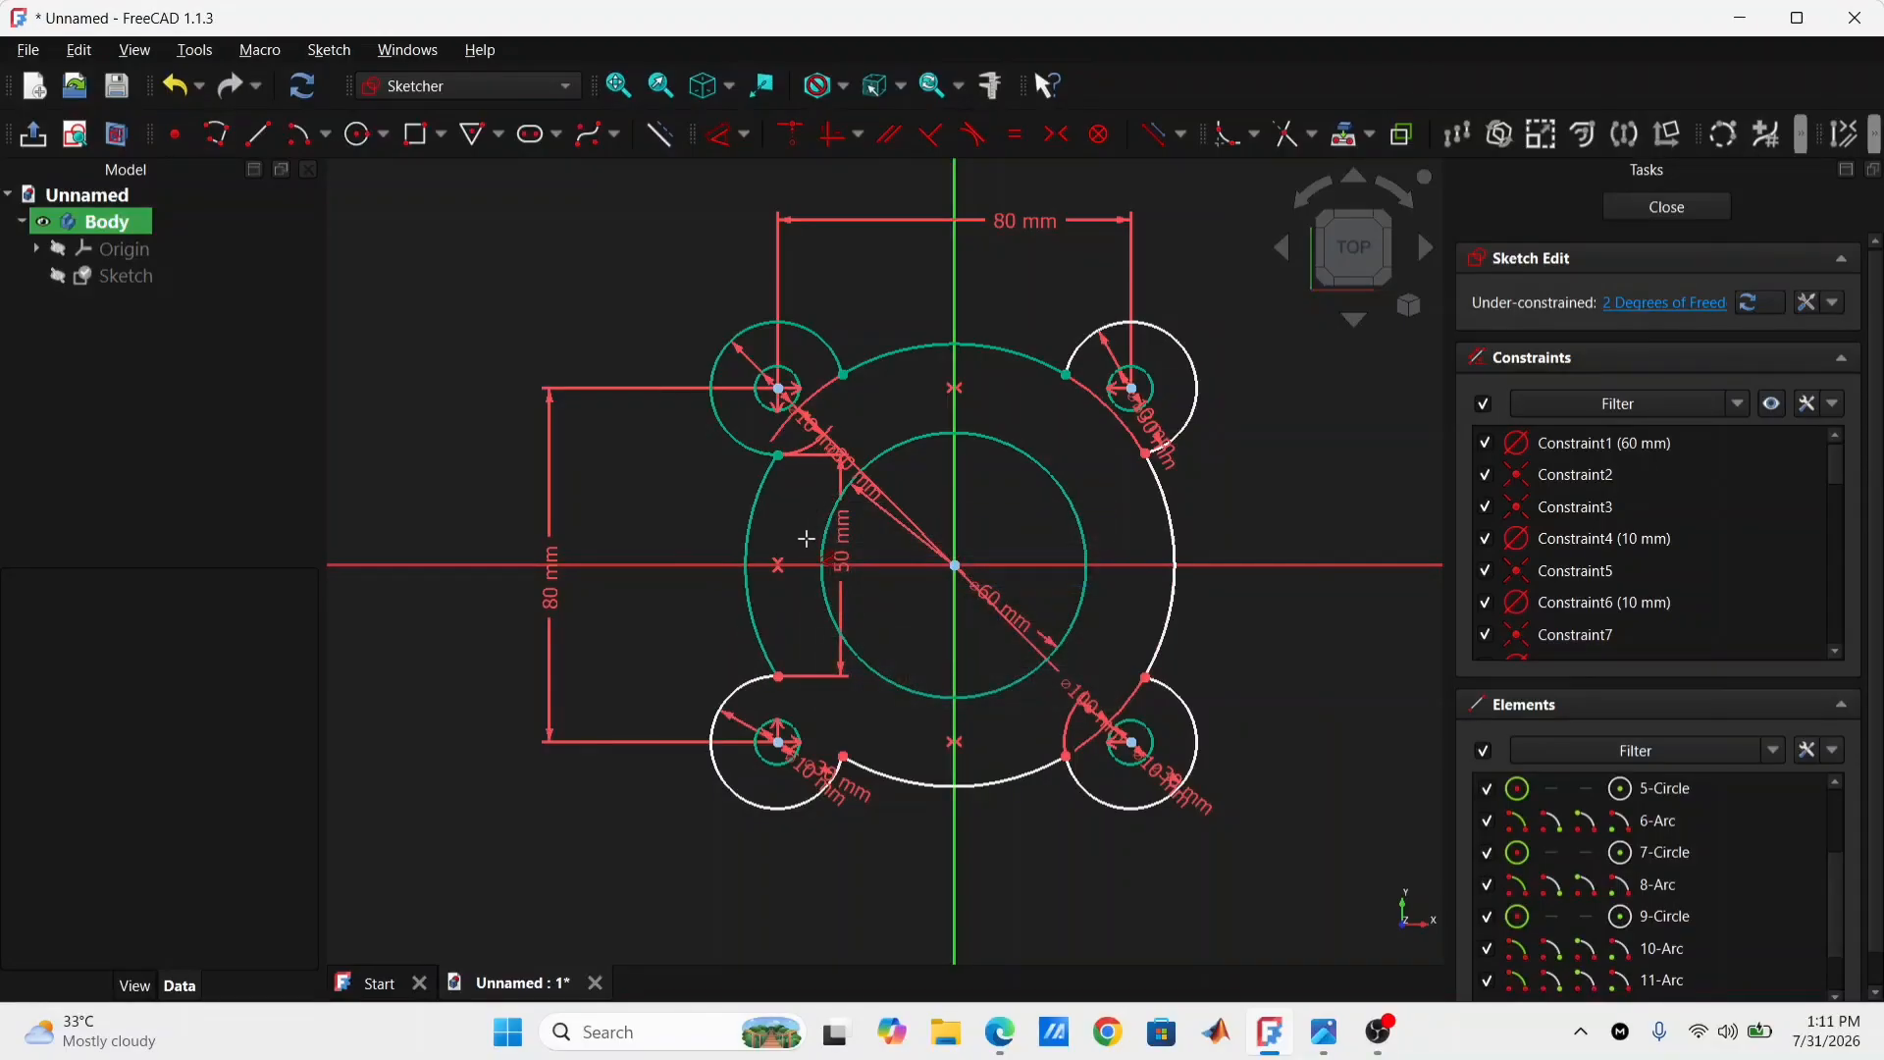
# Step: Dimension the vertical distance between the endpoints of the right-hand outer arc as 50 mm
pyautogui.click(1152, 479)
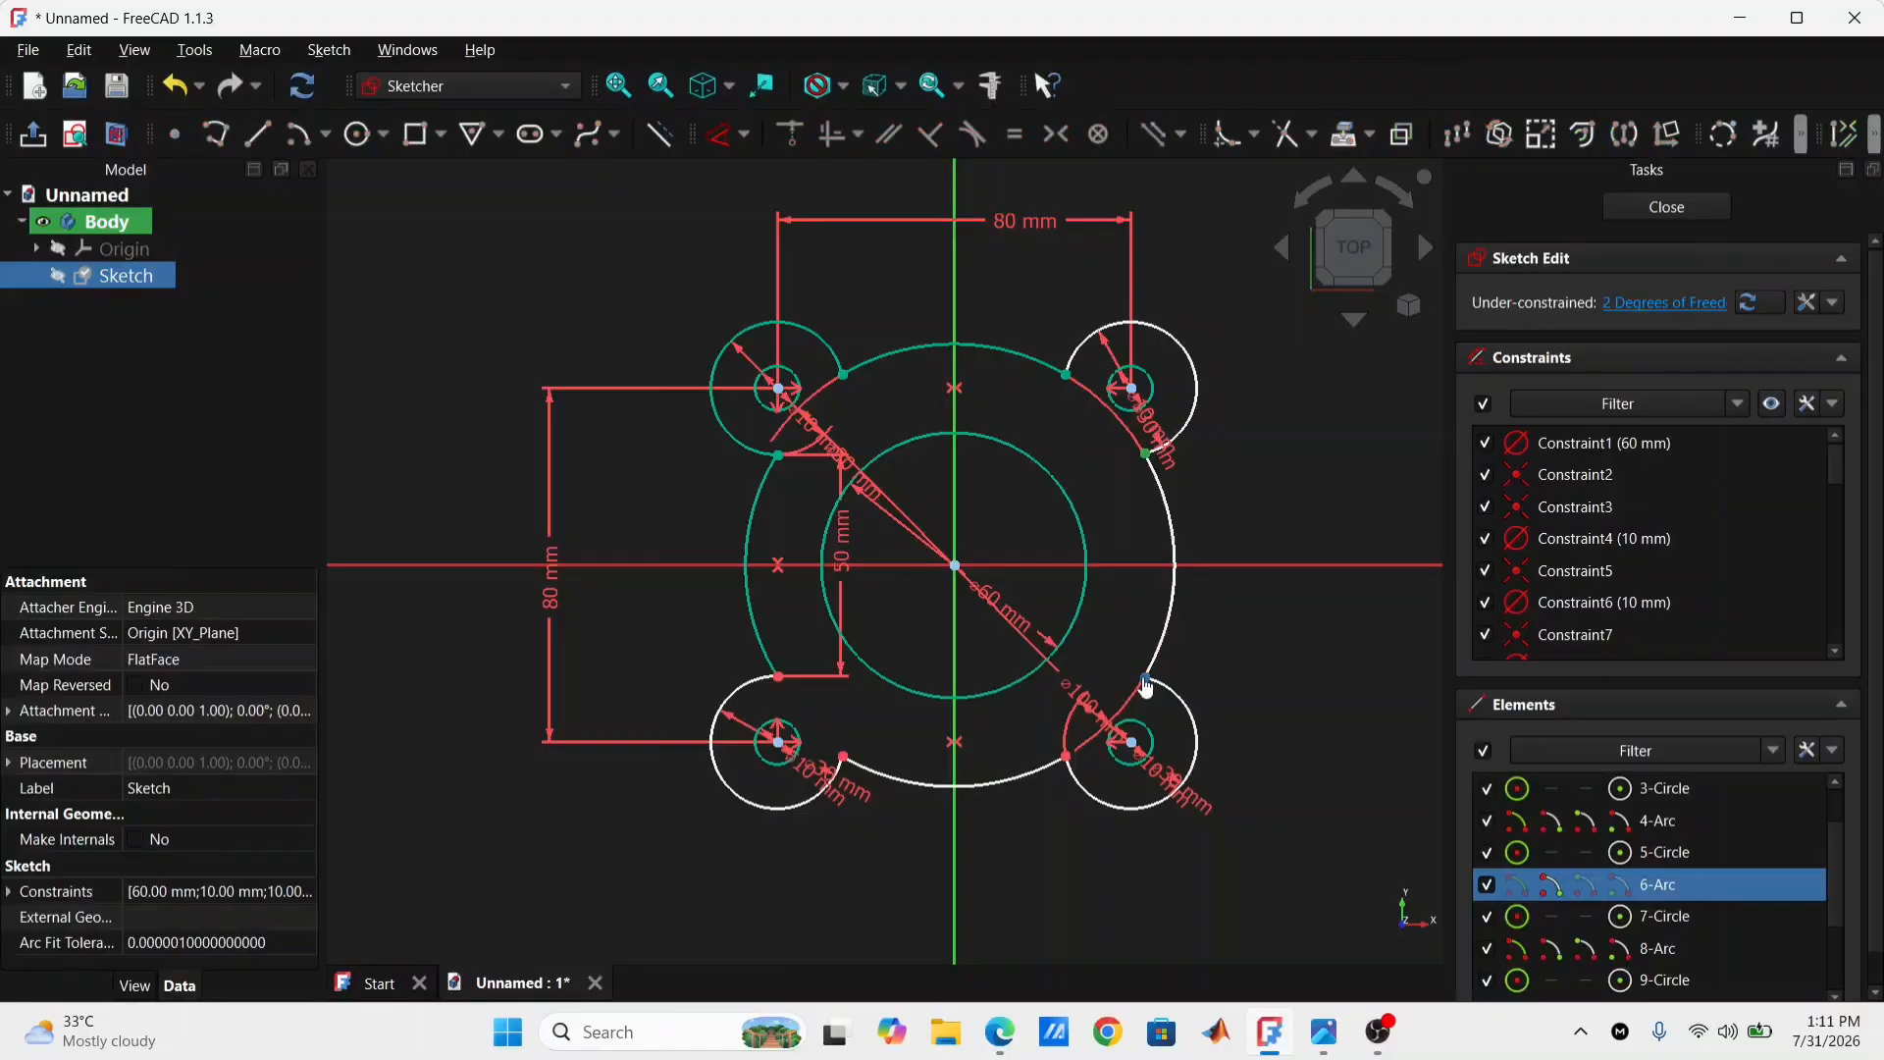
pyautogui.press('i')
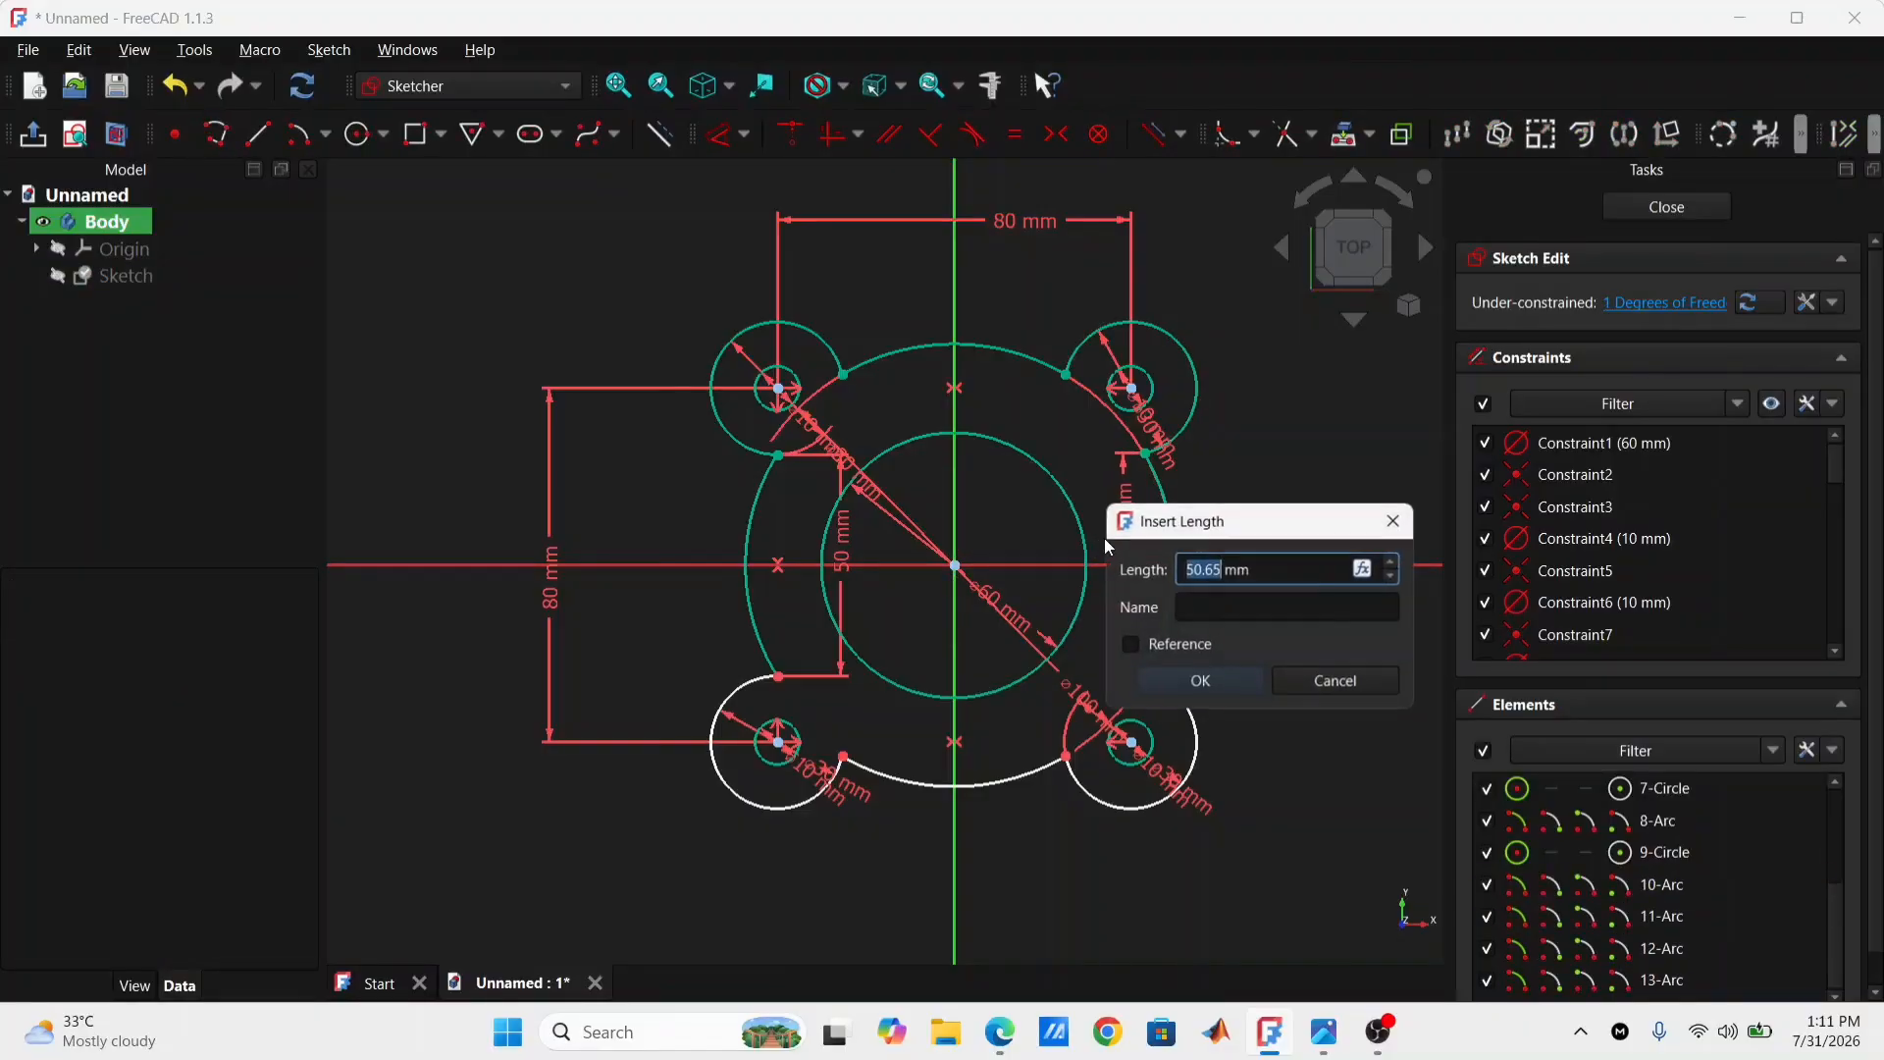
pyautogui.write('50')
pyautogui.press('Return')
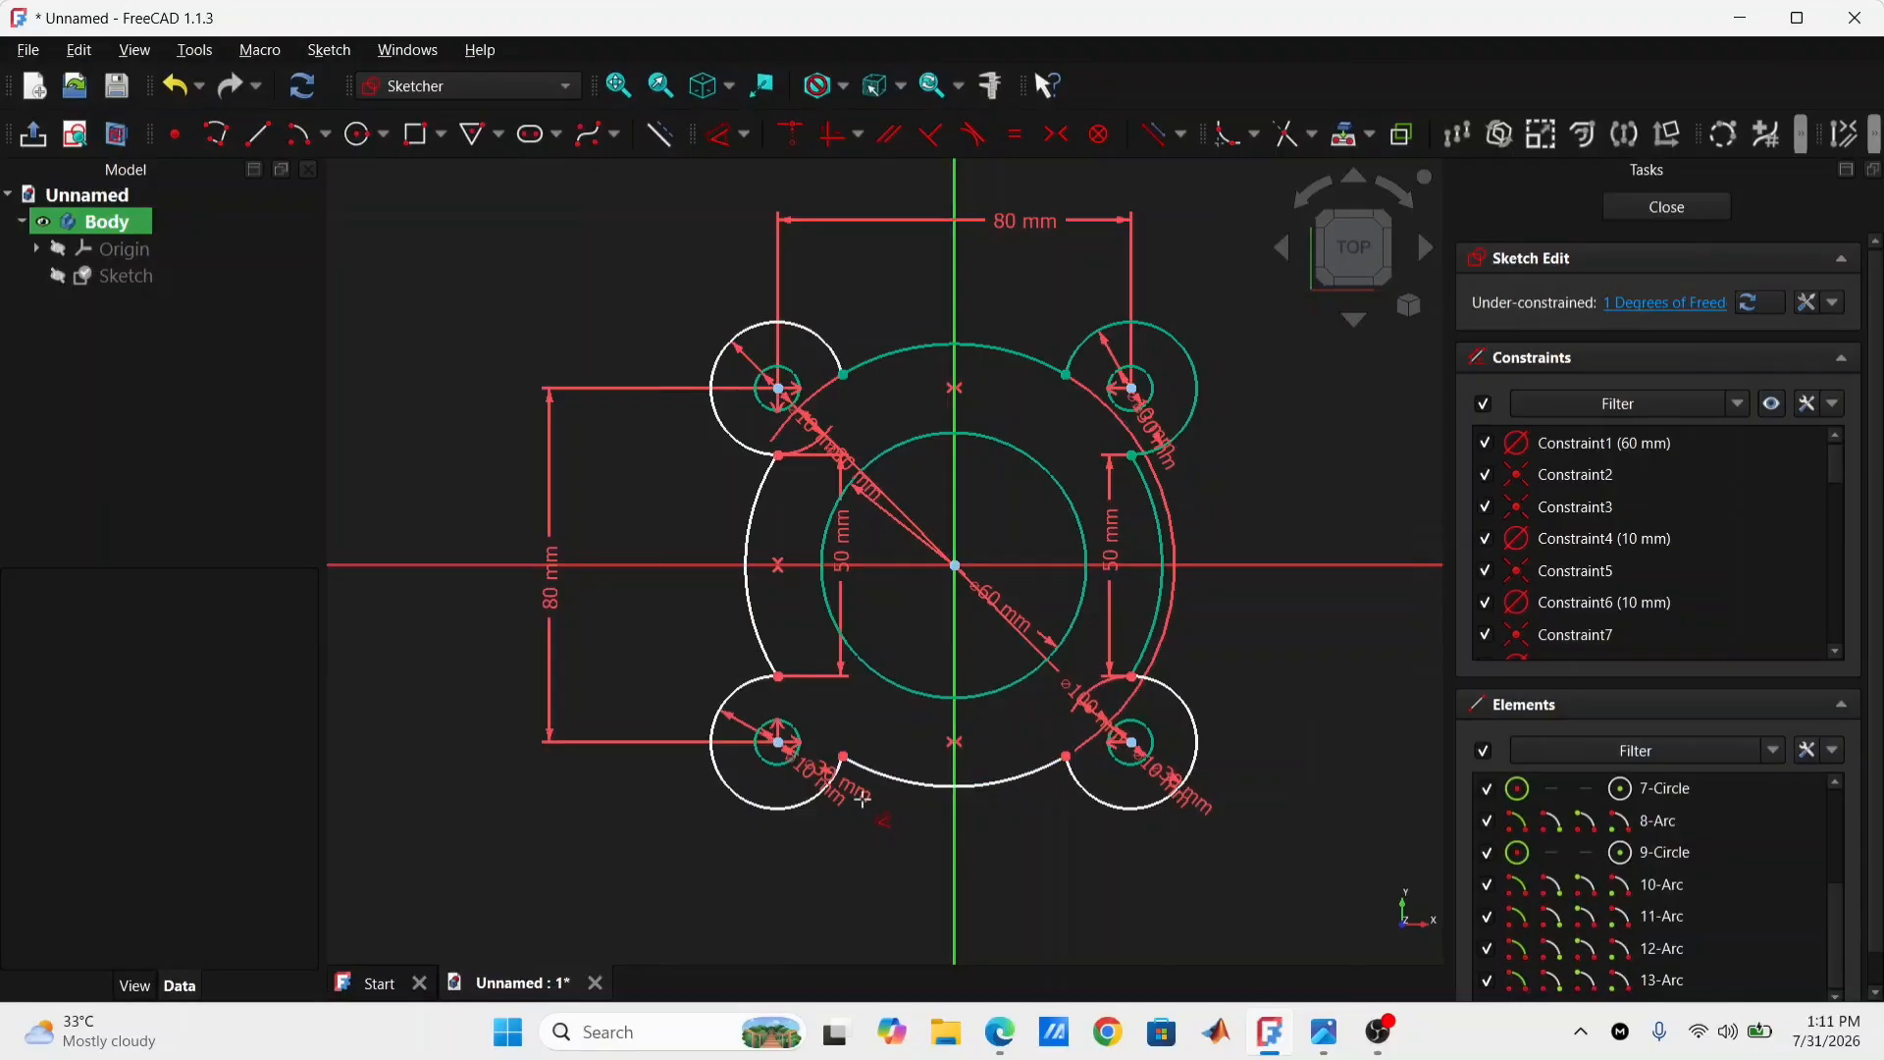
pyautogui.press('Escape')
# Step: Dimension the horizontal distance between the endpoints of the lower outer arc as 50 mm and close the sketch
pyautogui.click(844, 759)
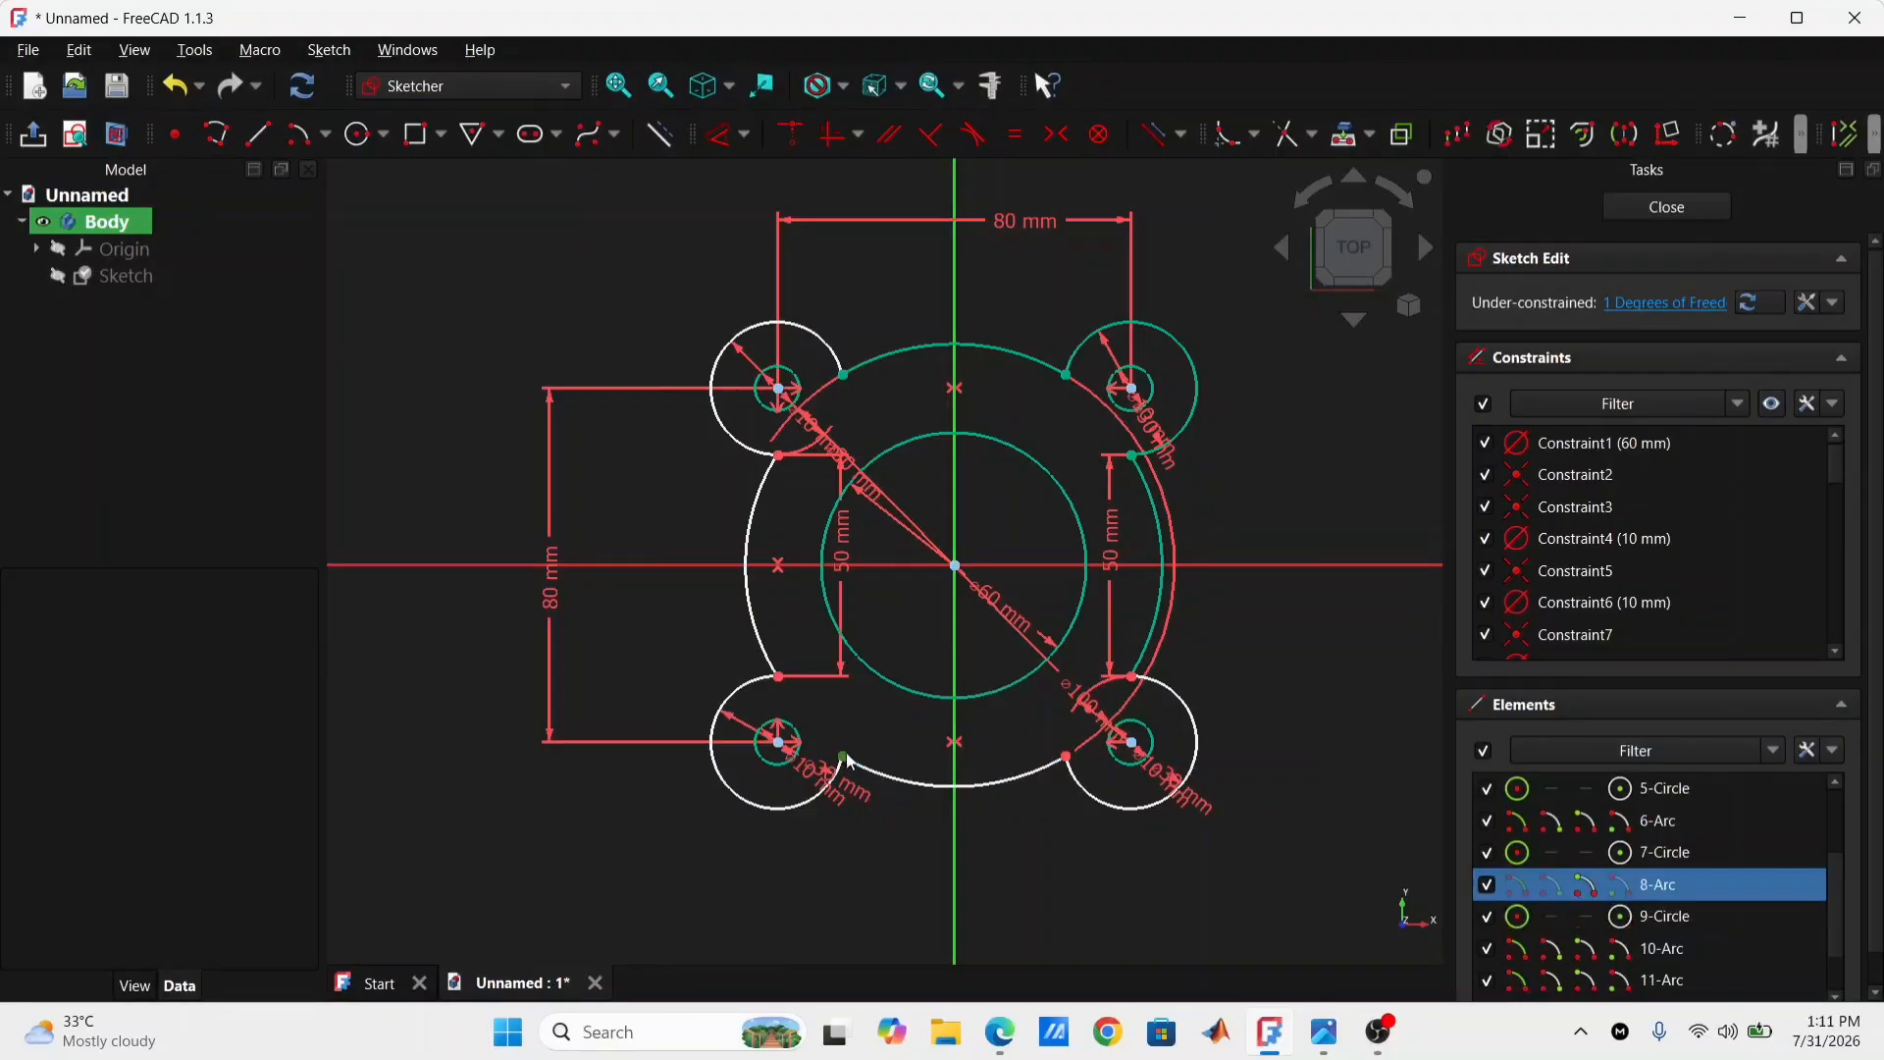
pyautogui.click(1068, 759)
pyautogui.press('l')
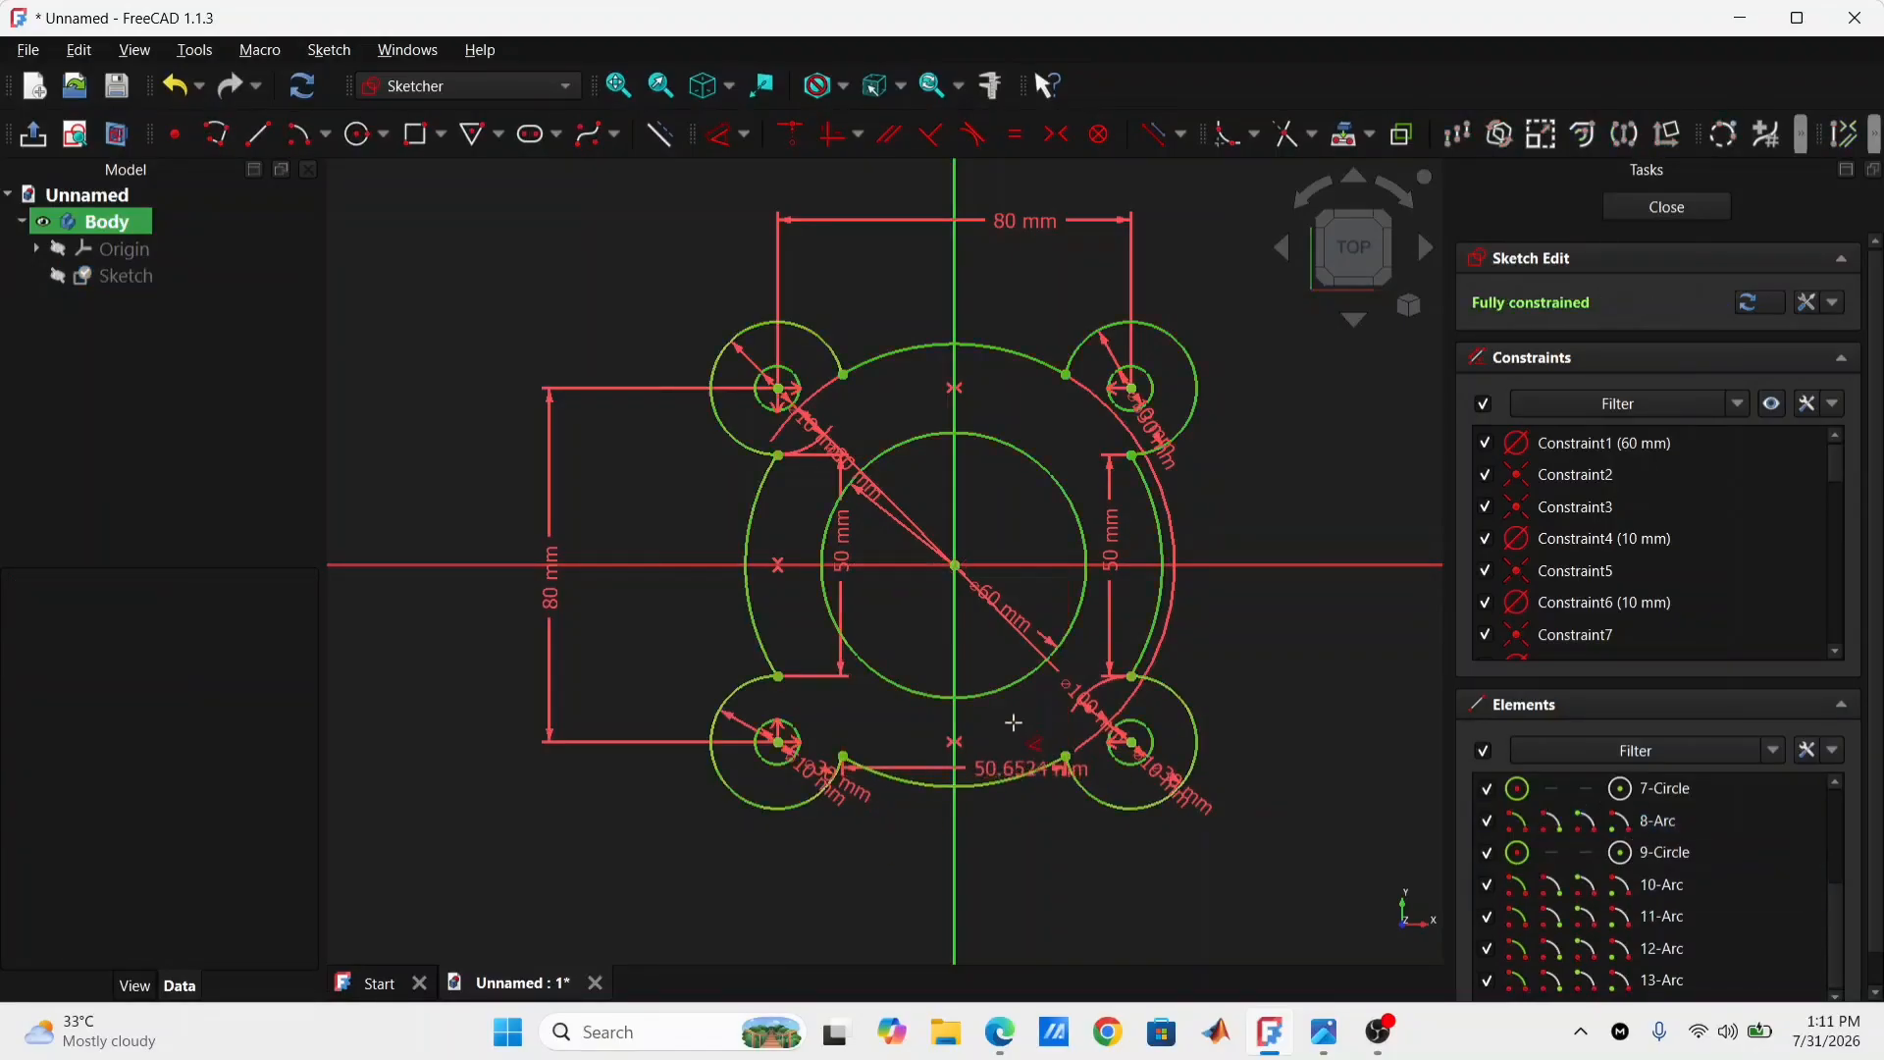
pyautogui.write('50')
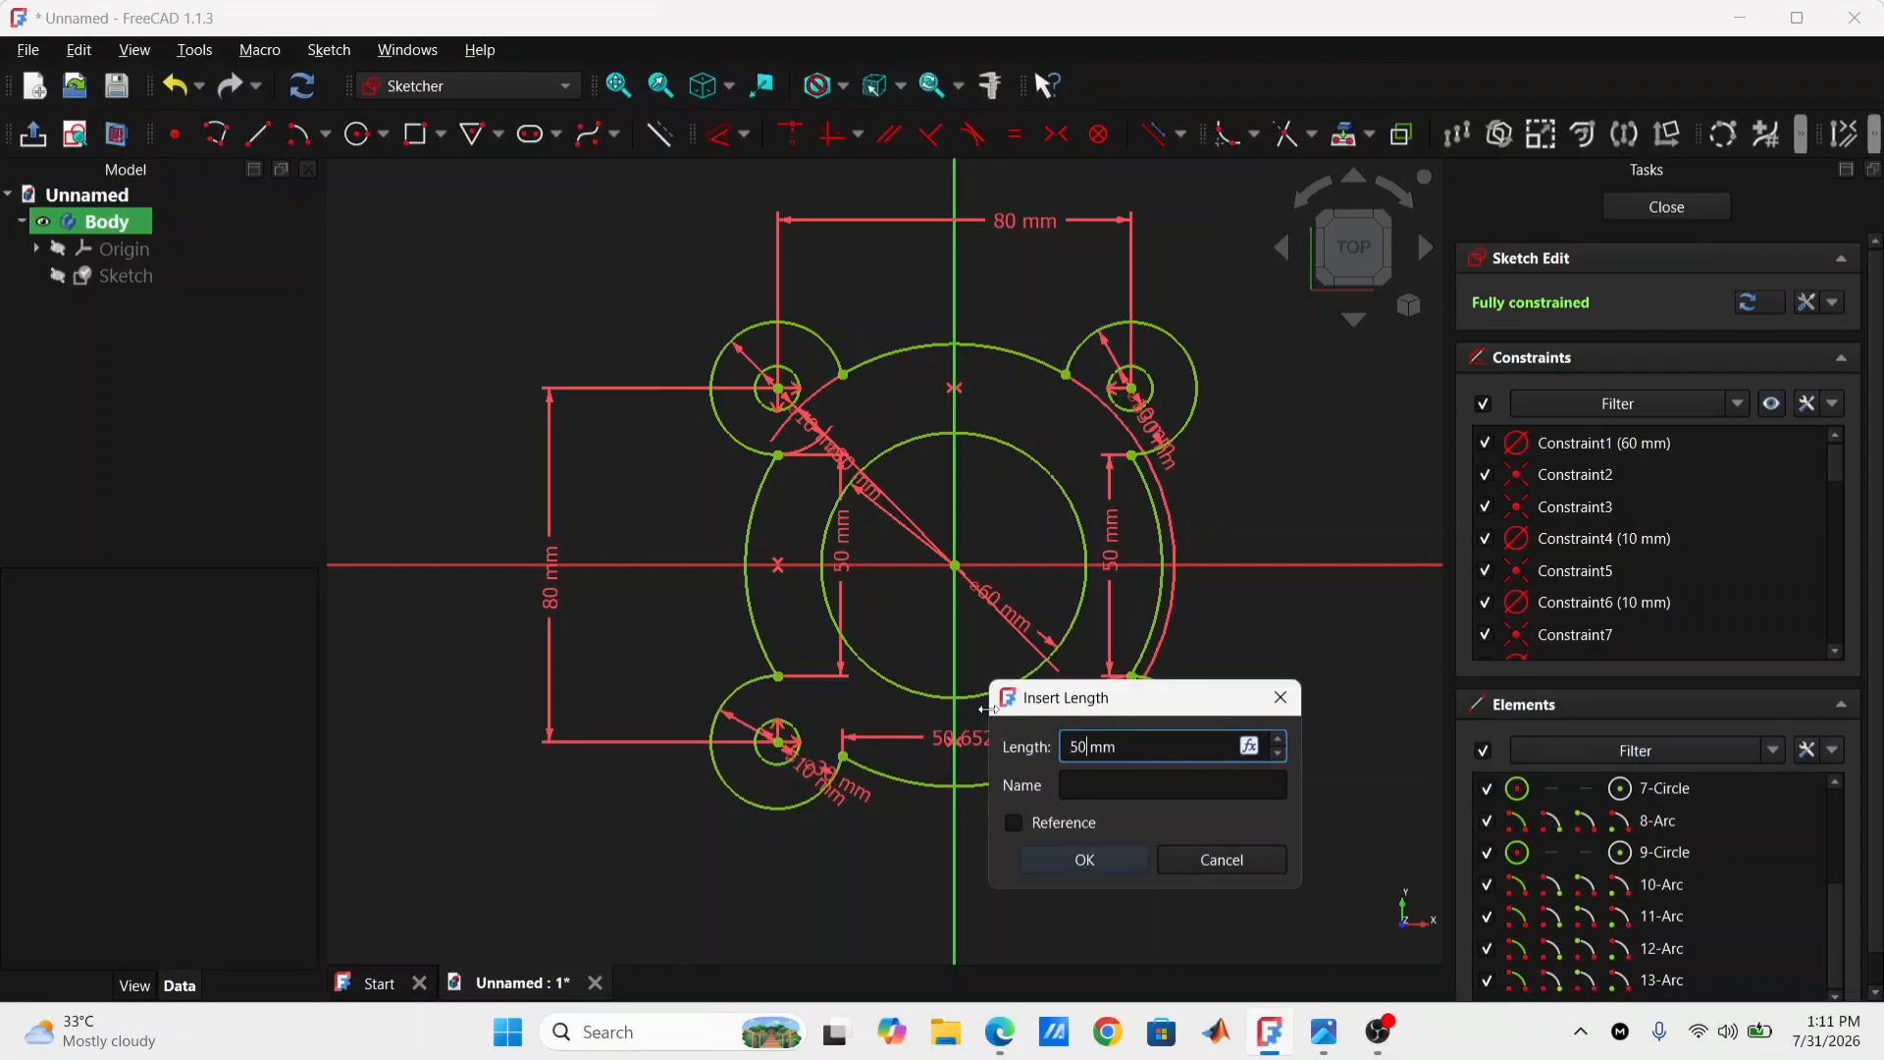
pyautogui.press('Return')
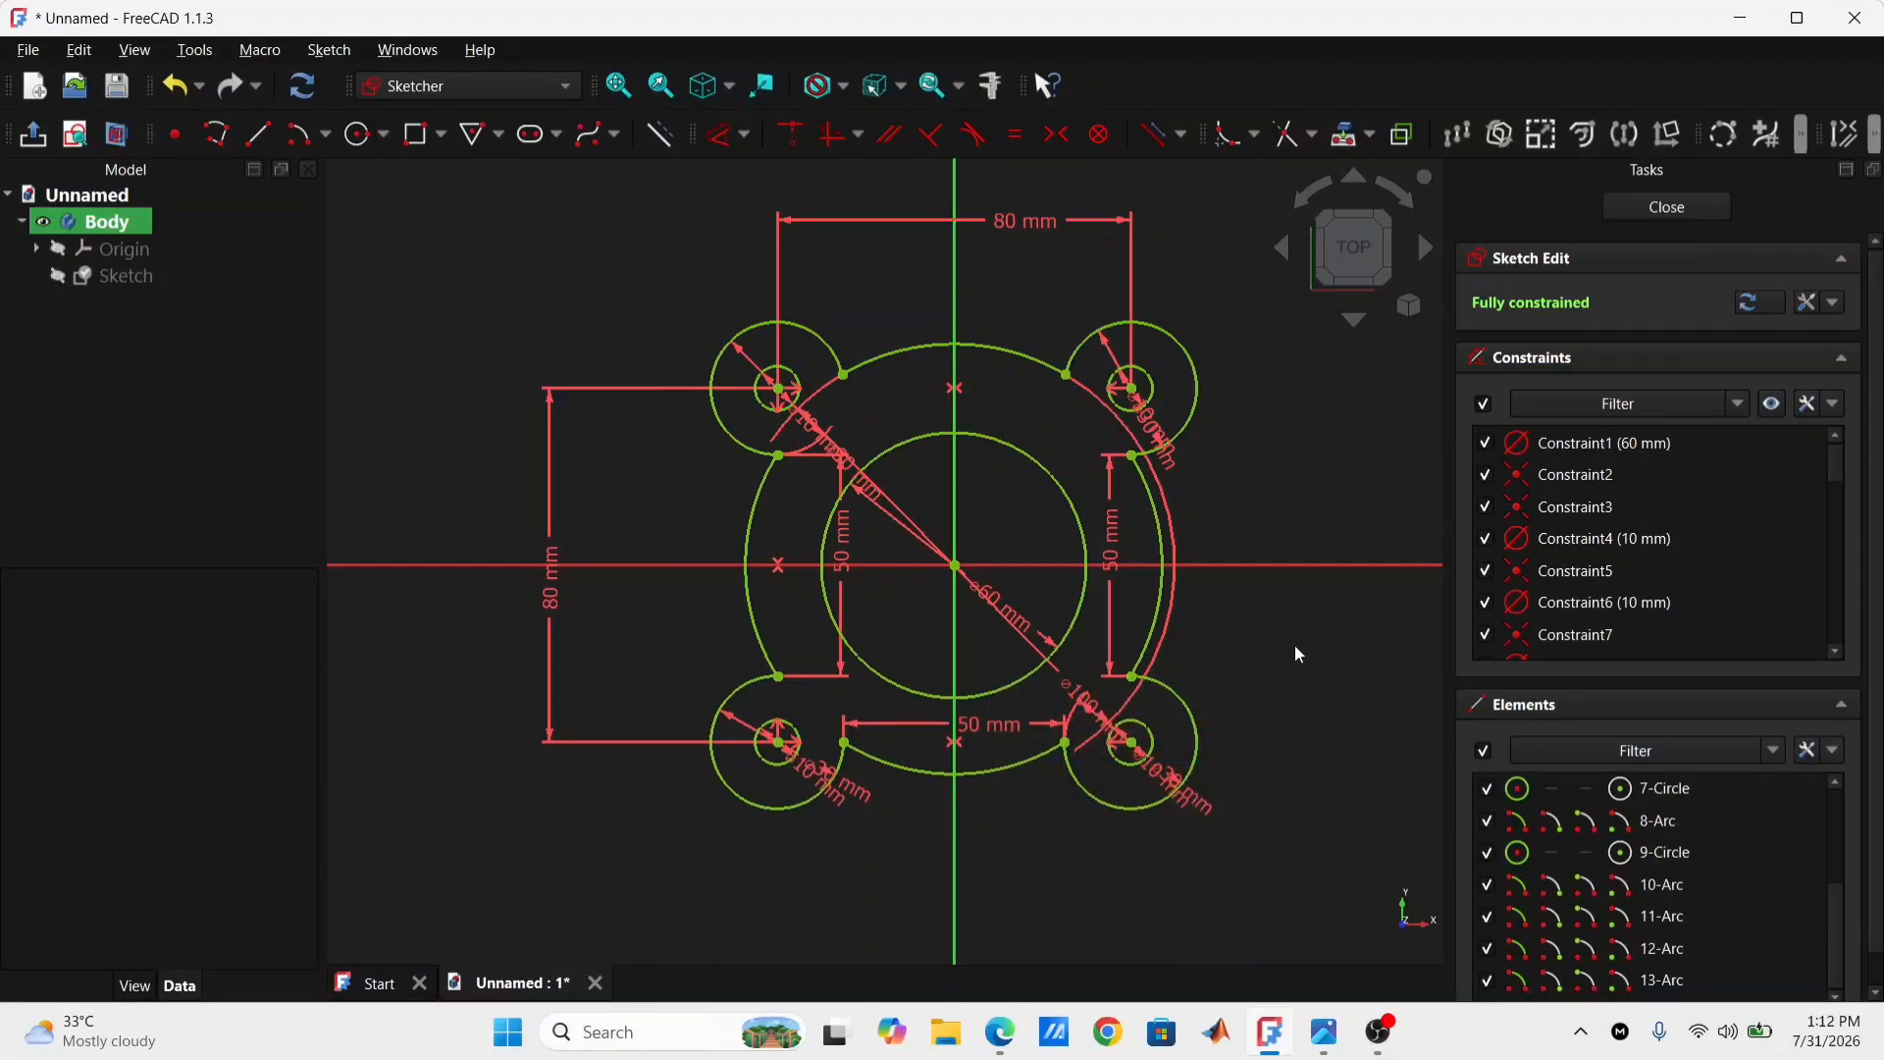
pyautogui.click(1682, 208)
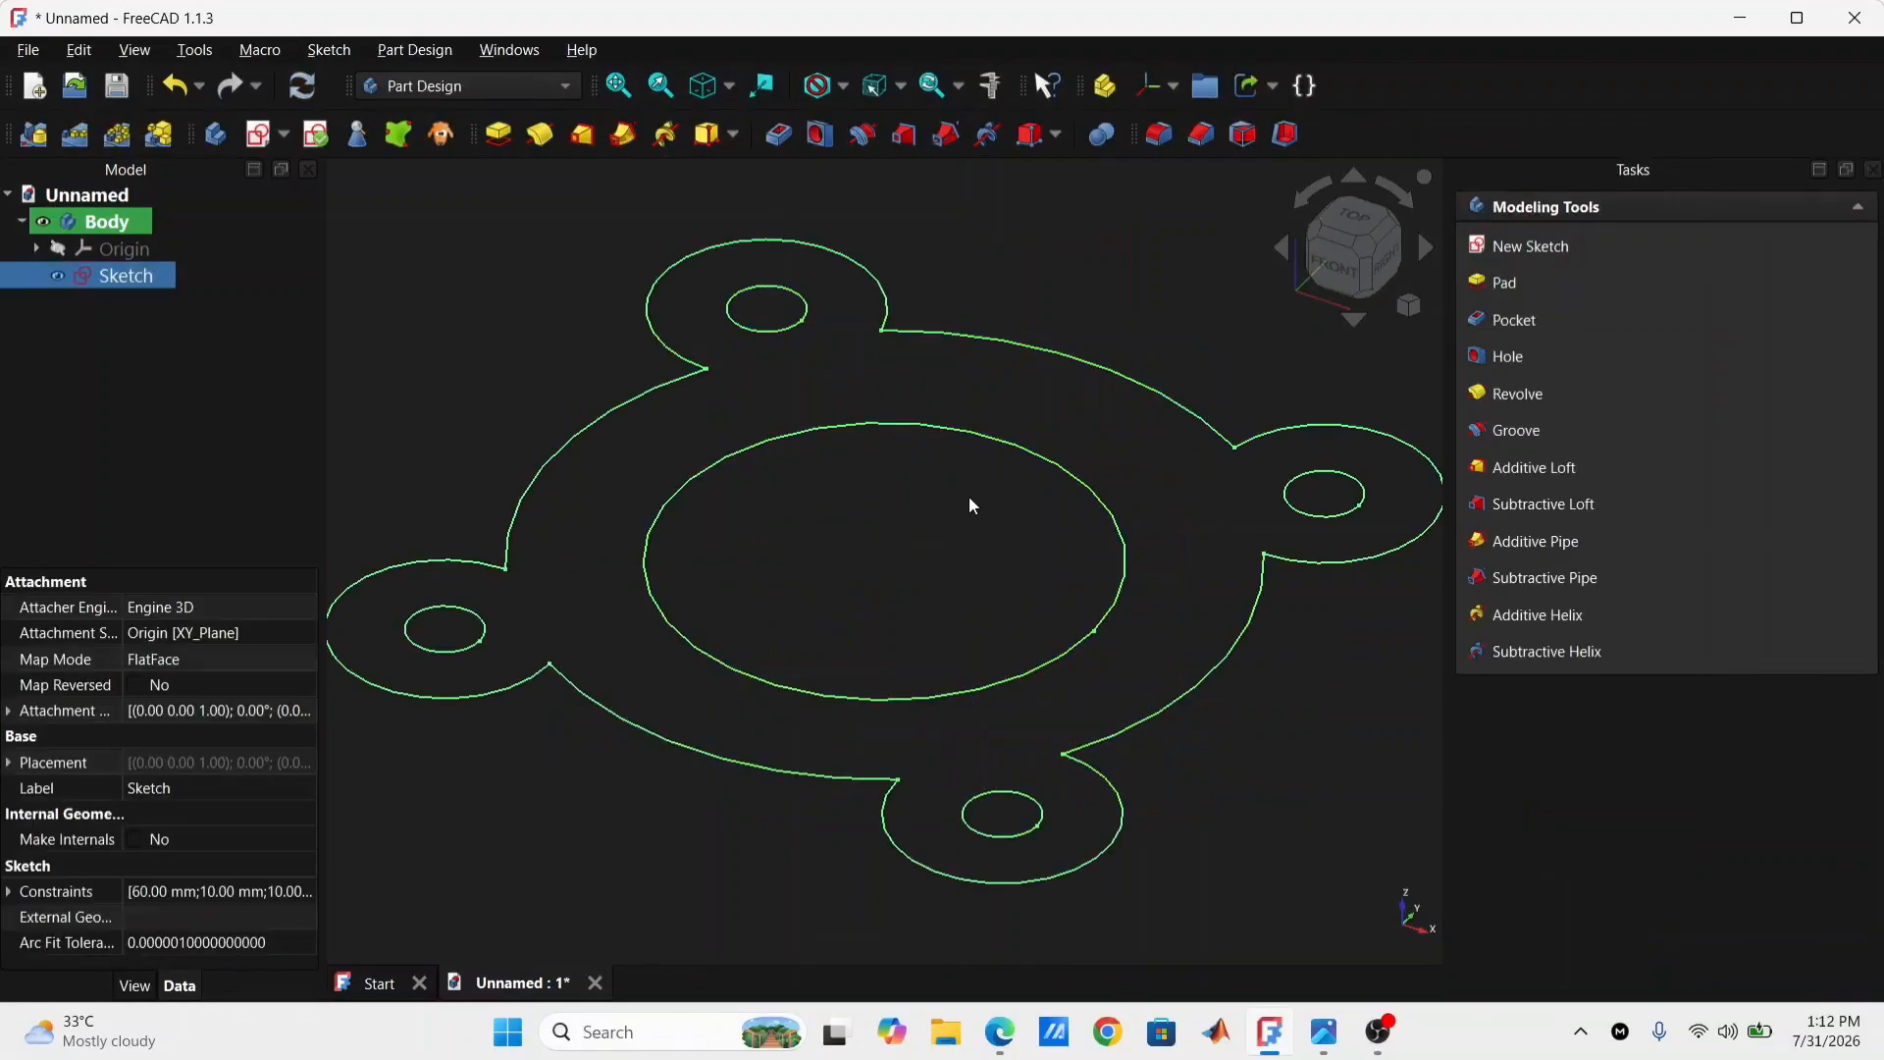
pyautogui.scroll(-1, 905, 556)
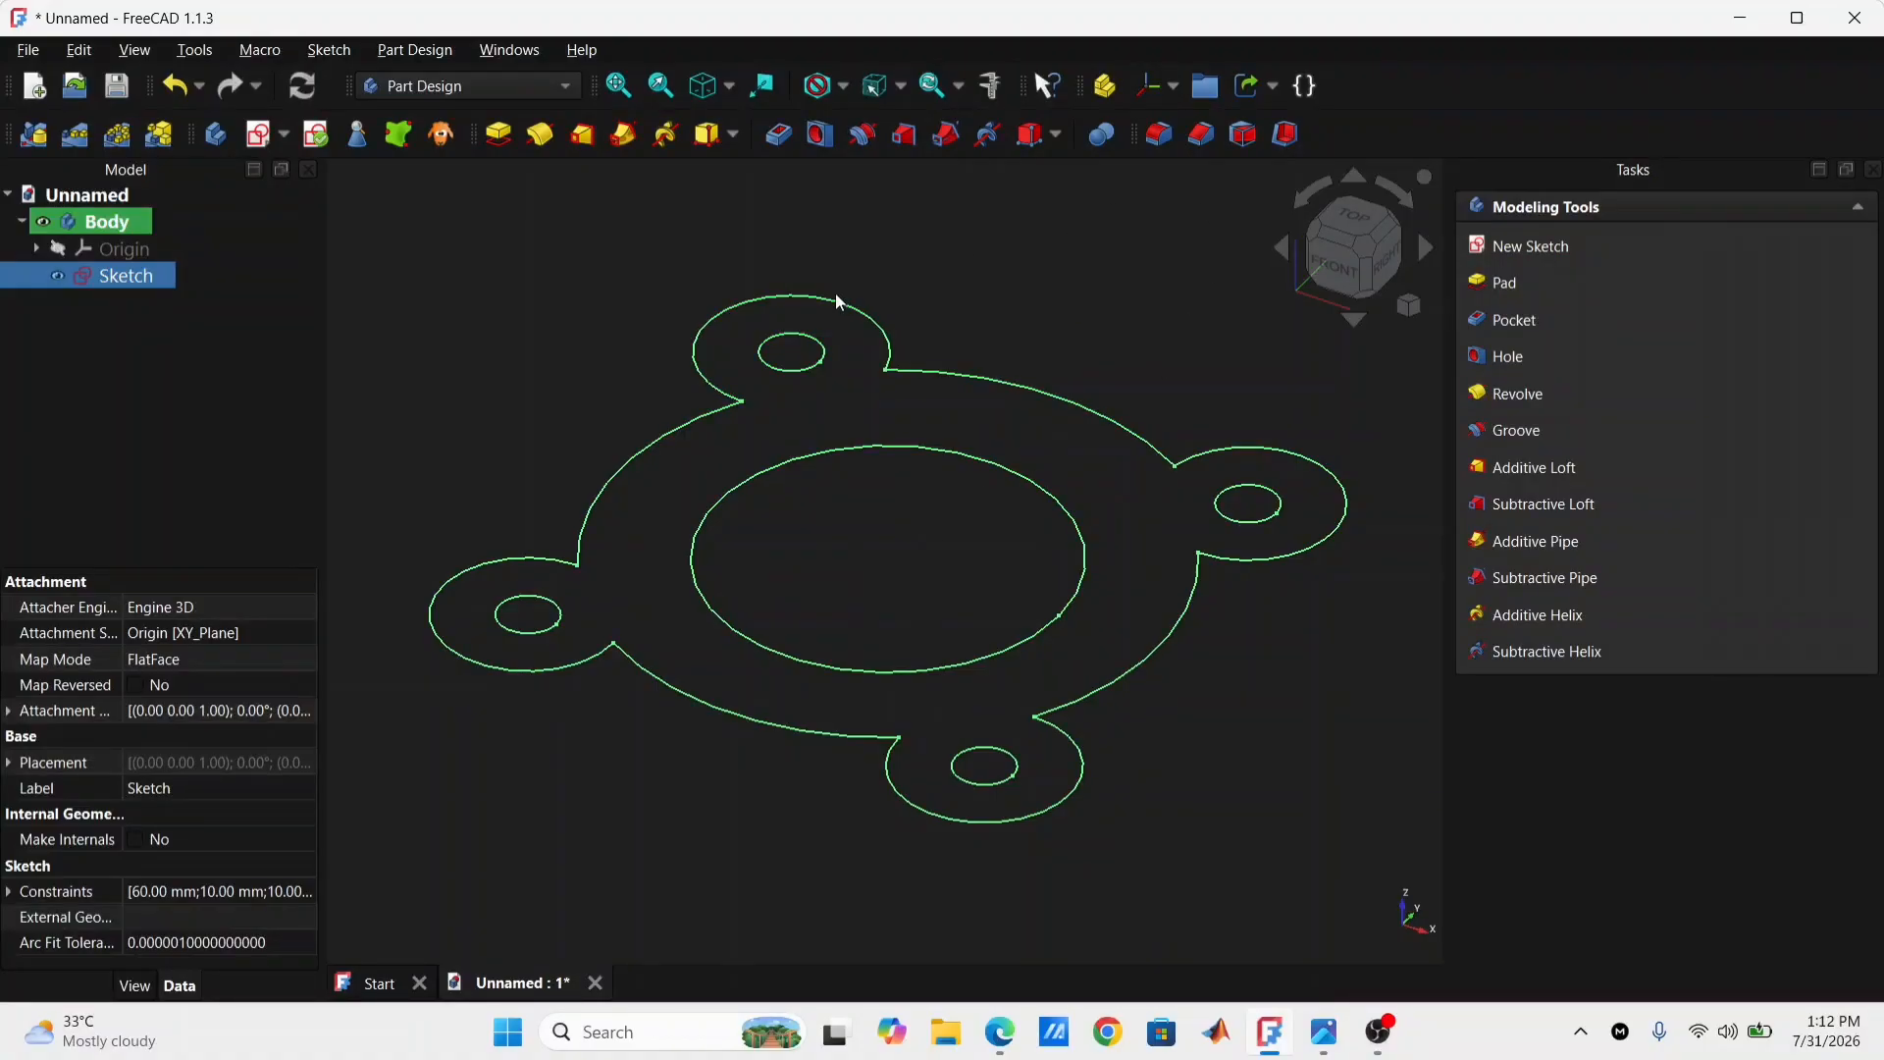
# Step: Pad the closed flange sketch one-sided to a thickness of 10 mm
pyautogui.click(498, 136)
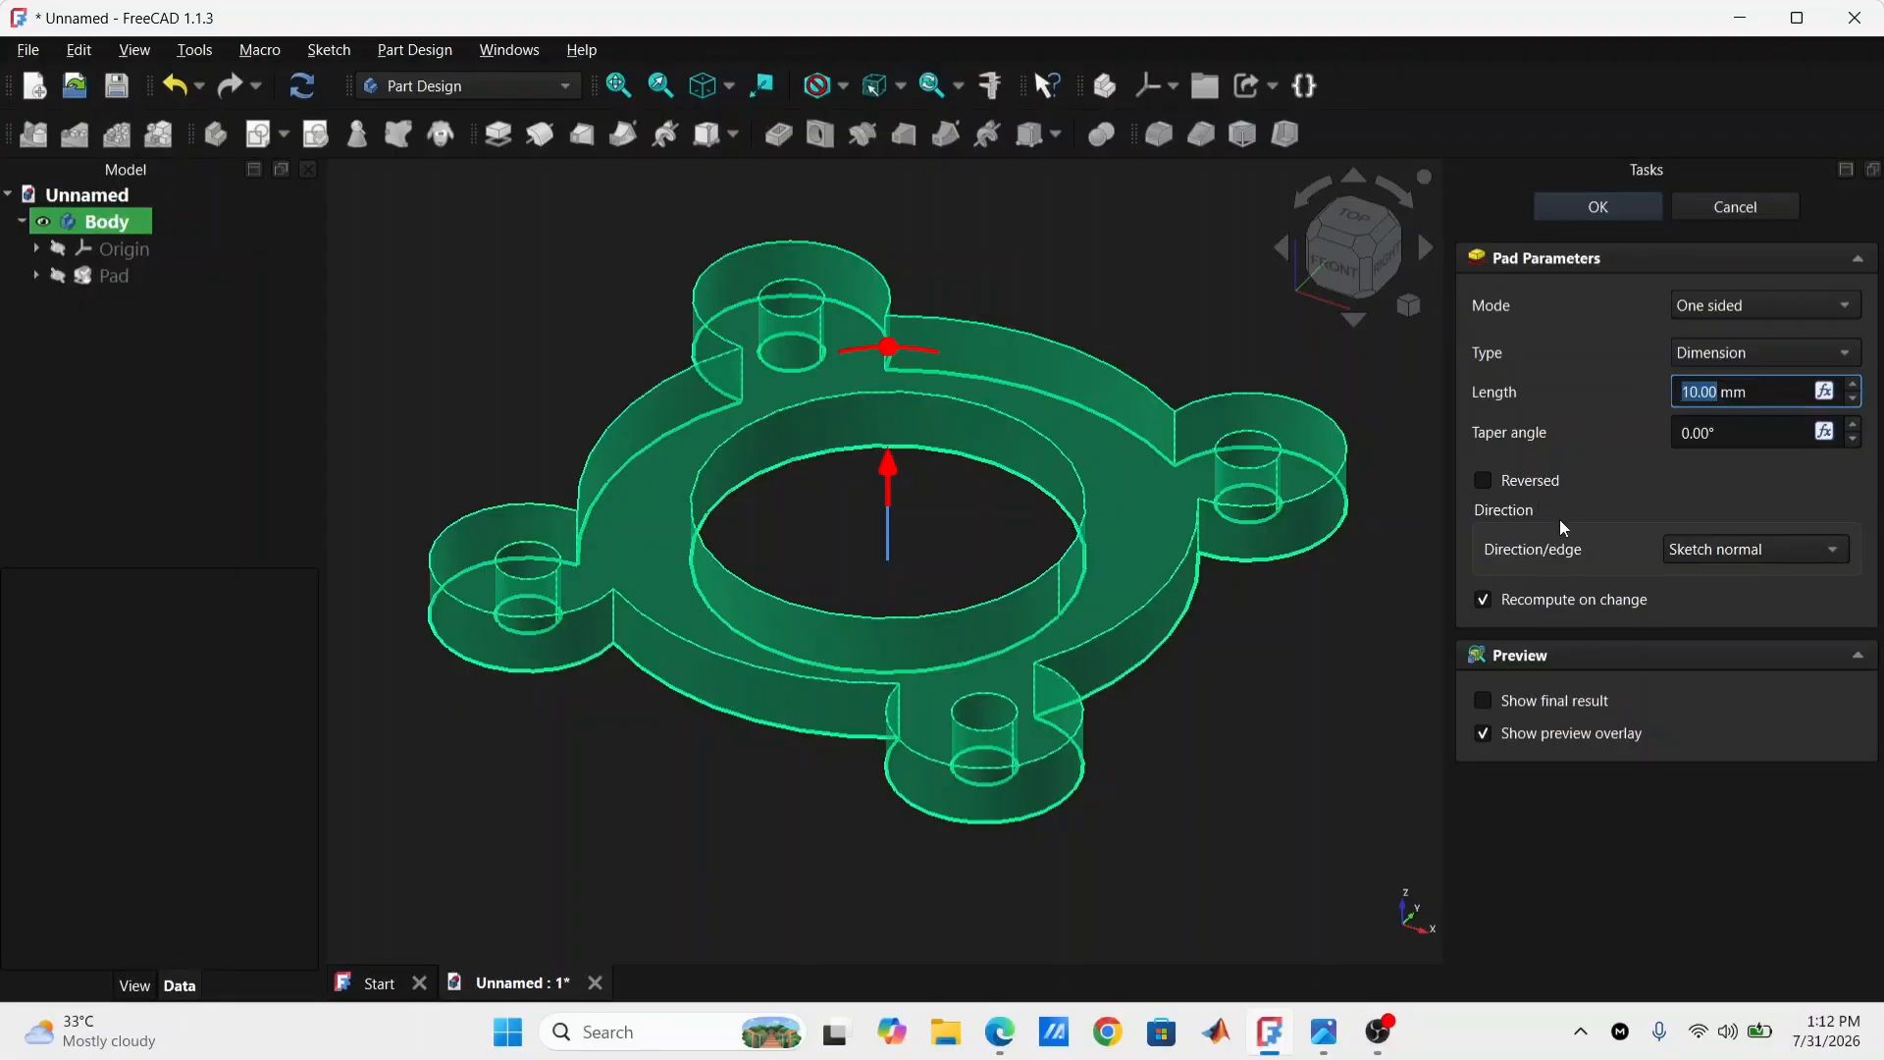
pyautogui.click(1600, 454)
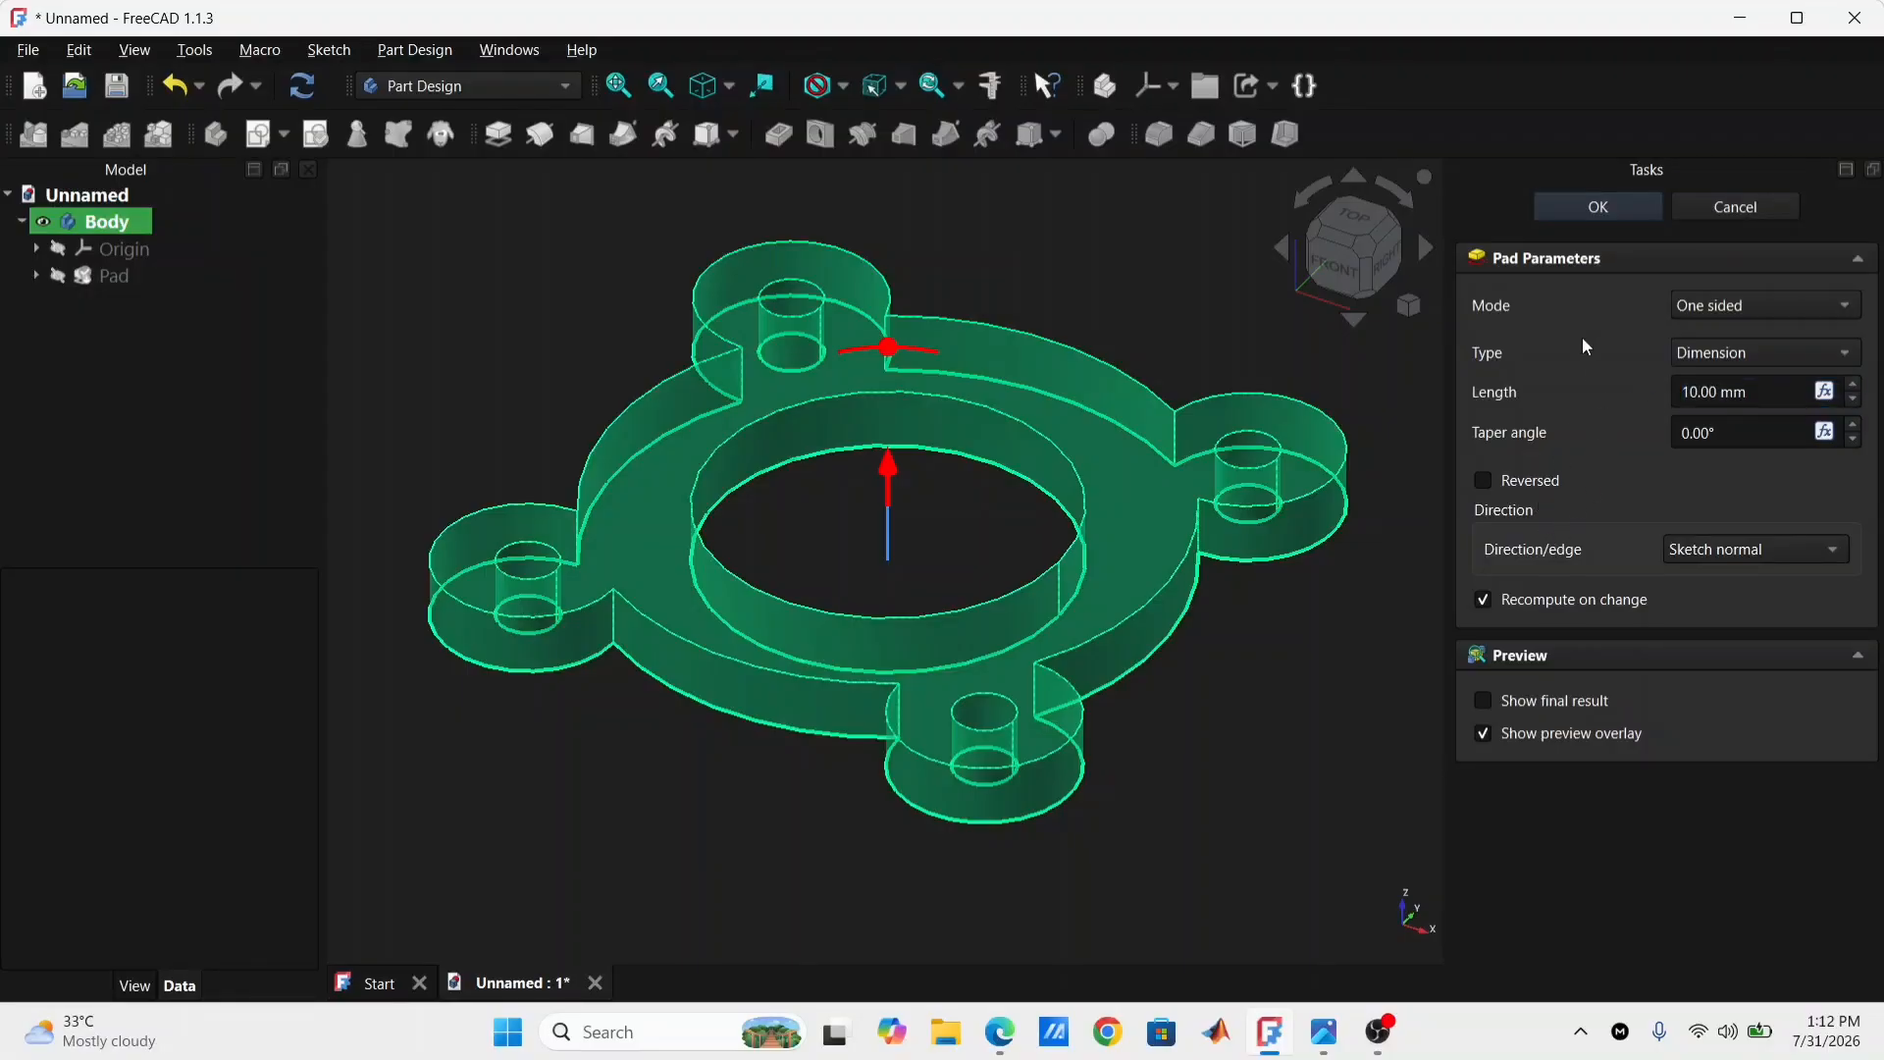
pyautogui.click(1575, 206)
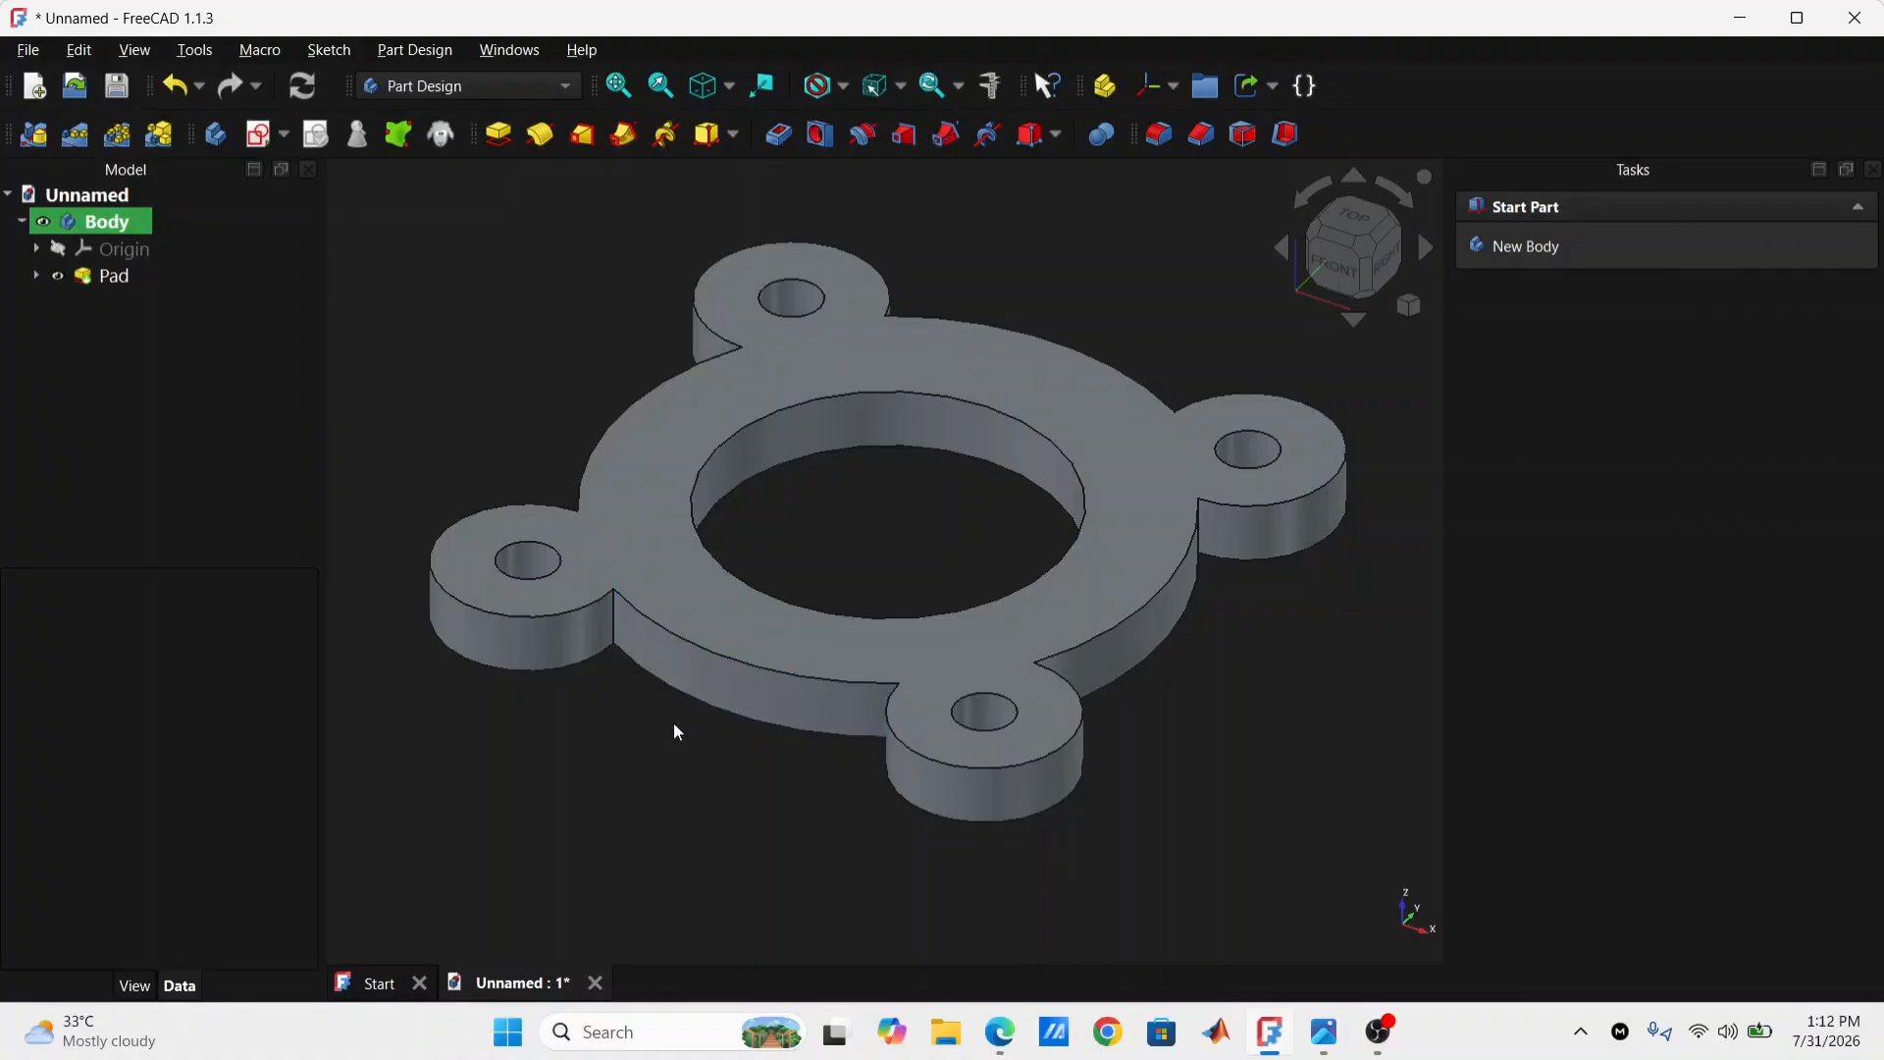
# Step: Fillet the eight vertical edges where the corner lobes meet the central ring with a 10 mm radius
pyautogui.moveTo(699, 732); pyautogui.dragTo(724, 686, button='middle')
pyautogui.moveTo(700, 752); pyautogui.dragTo(842, 810, button='middle')
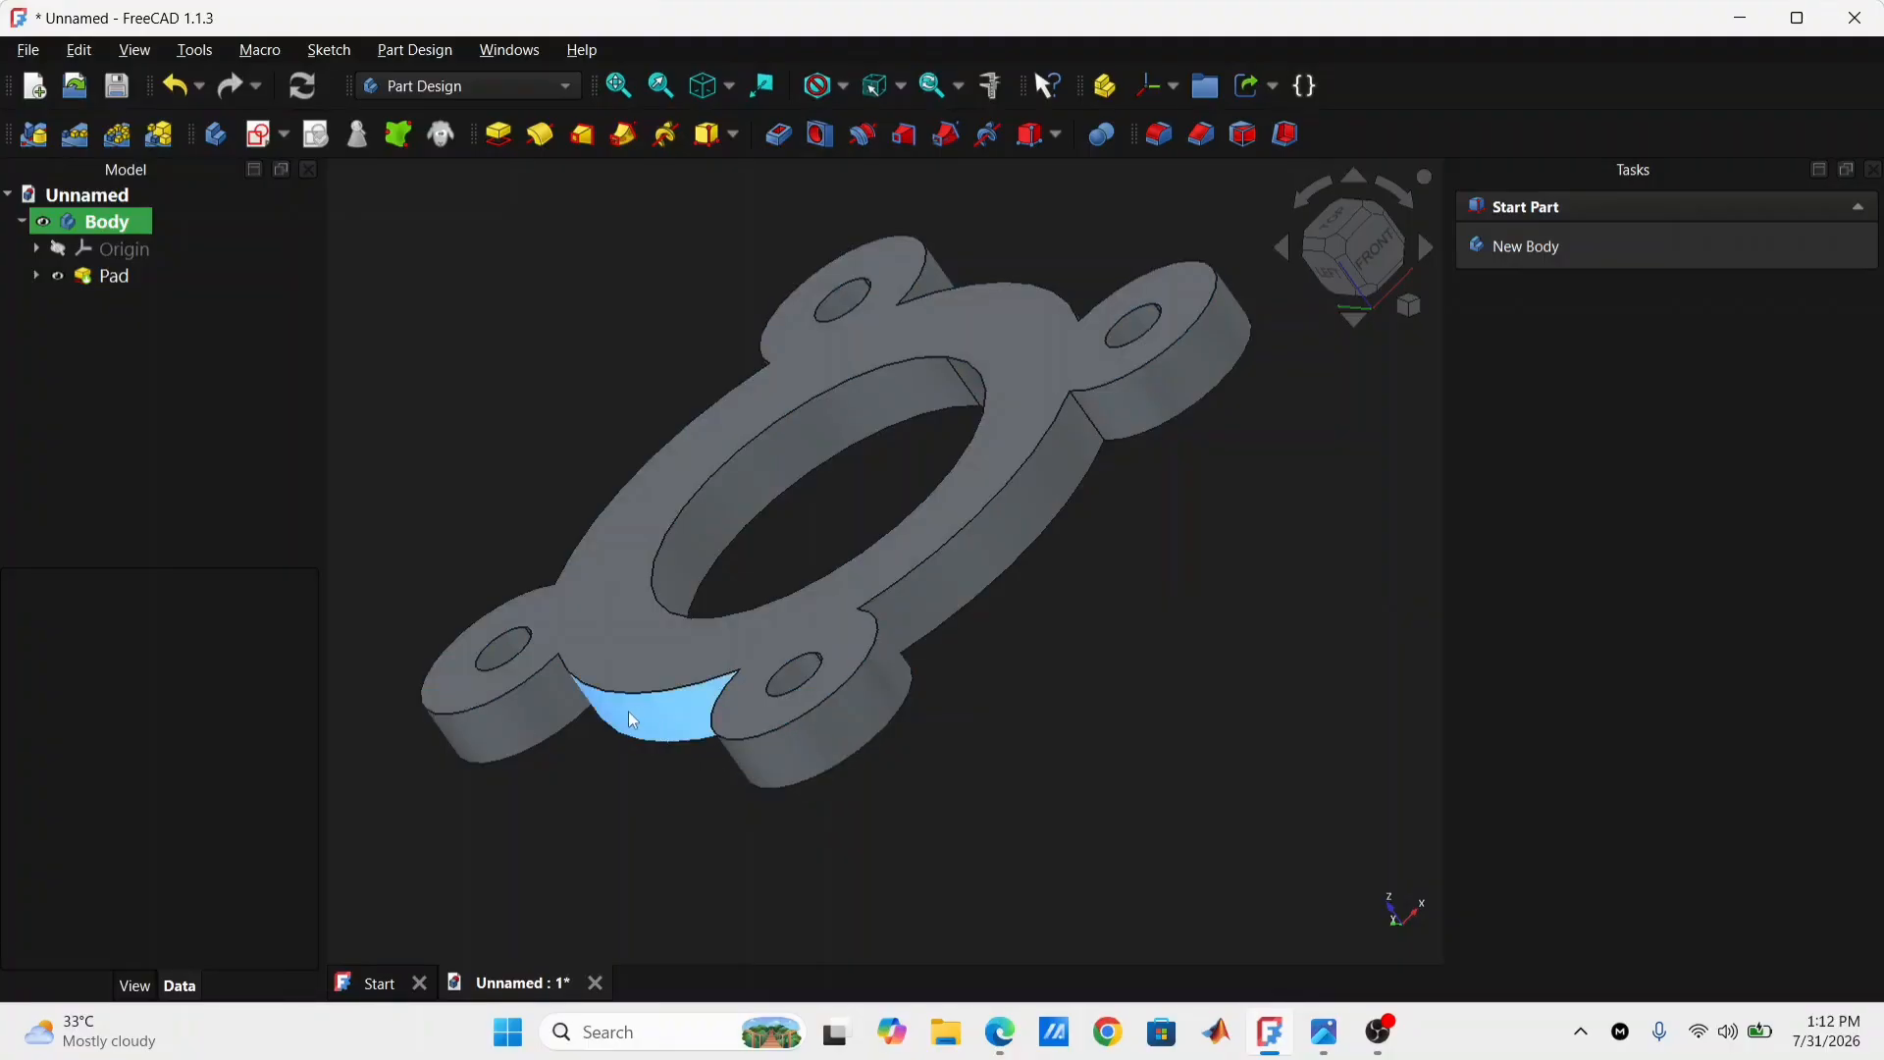
pyautogui.moveTo(770, 761); pyautogui.dragTo(863, 706, button='middle')
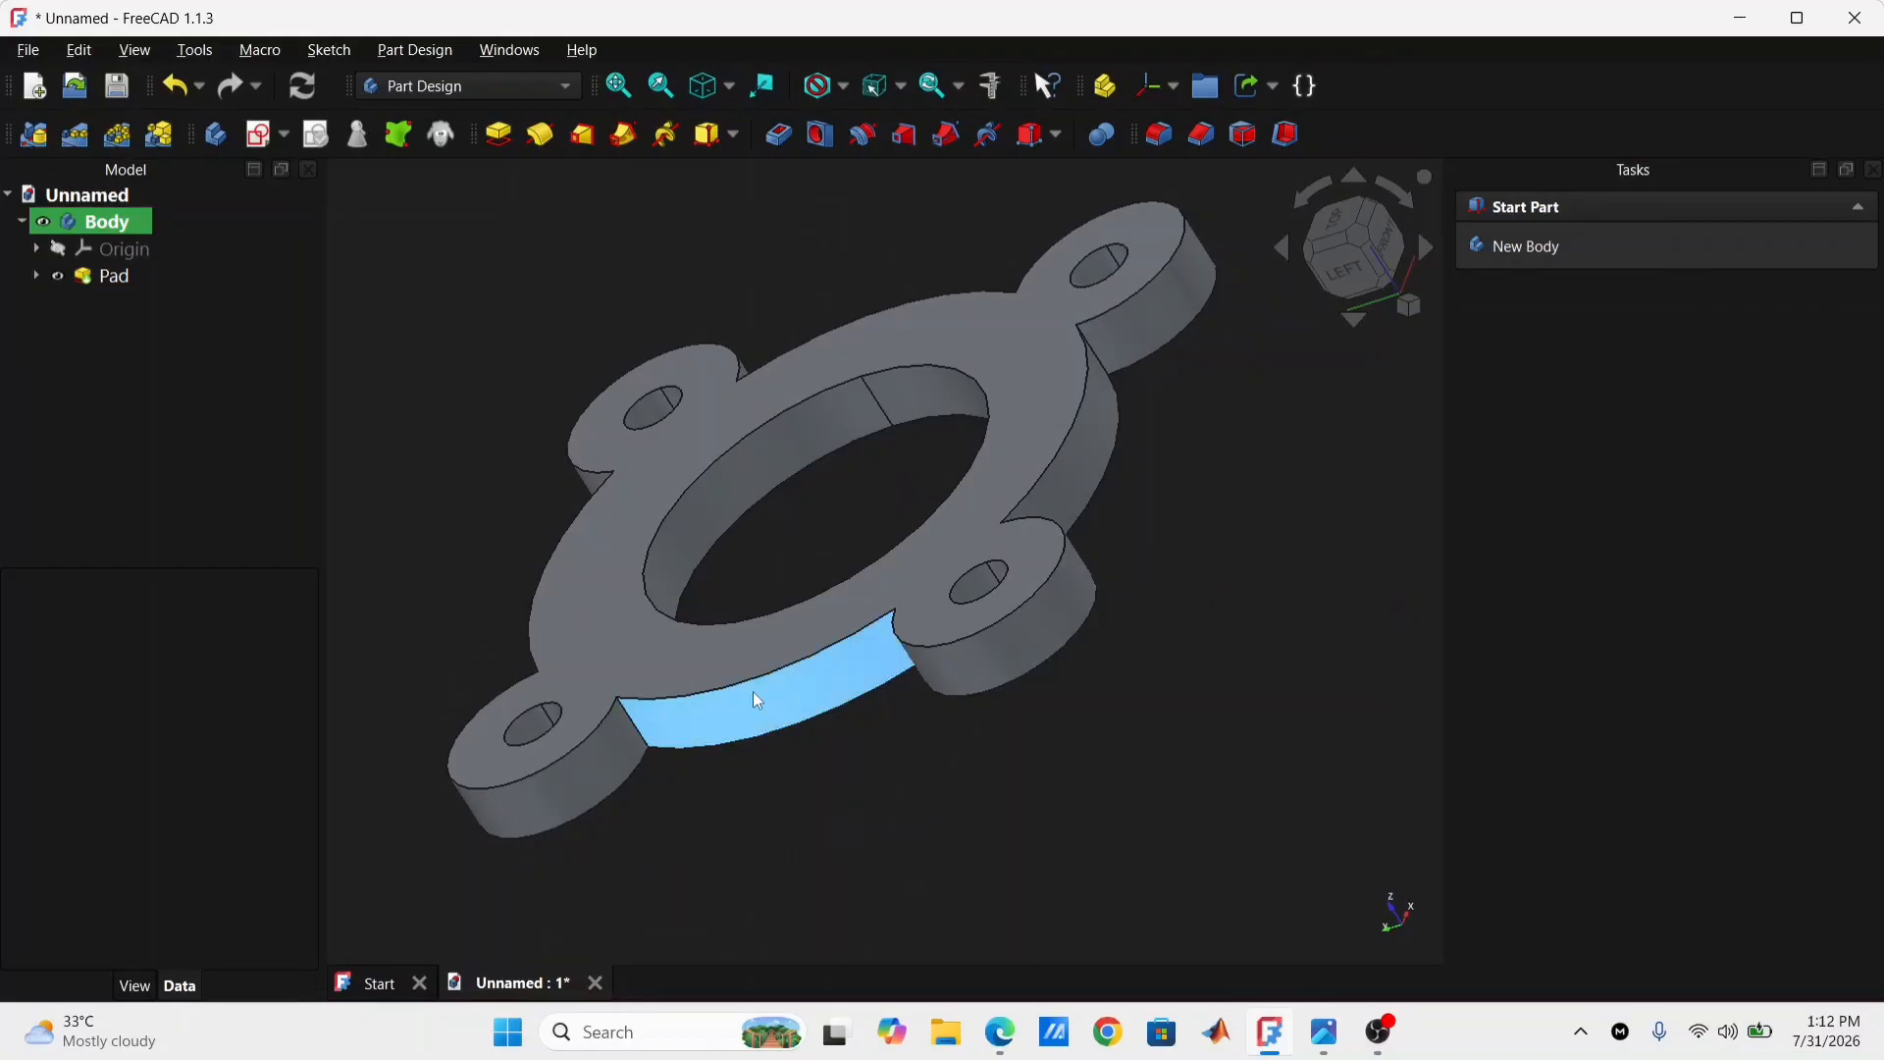
pyautogui.scroll(1, 804, 667)
pyautogui.scroll(-2, 807, 667)
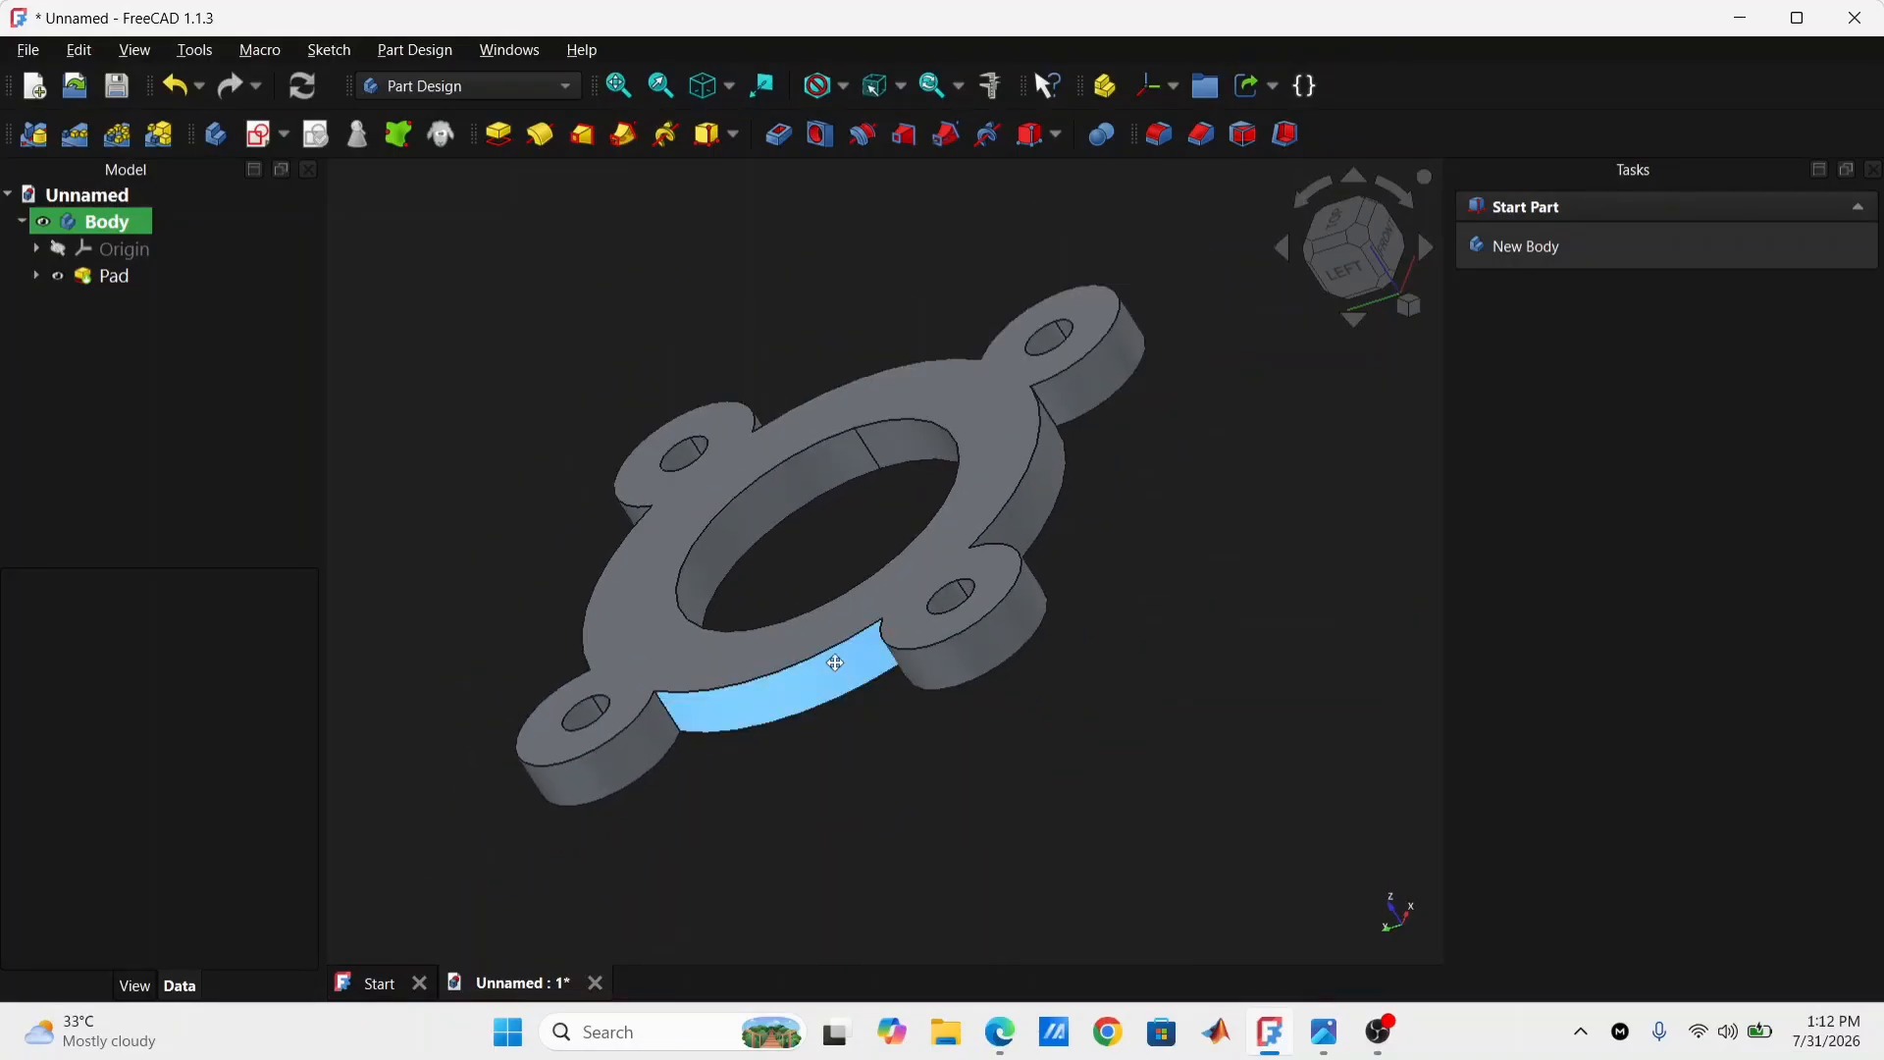
pyautogui.moveTo(841, 656); pyautogui.dragTo(973, 704, button='middle')
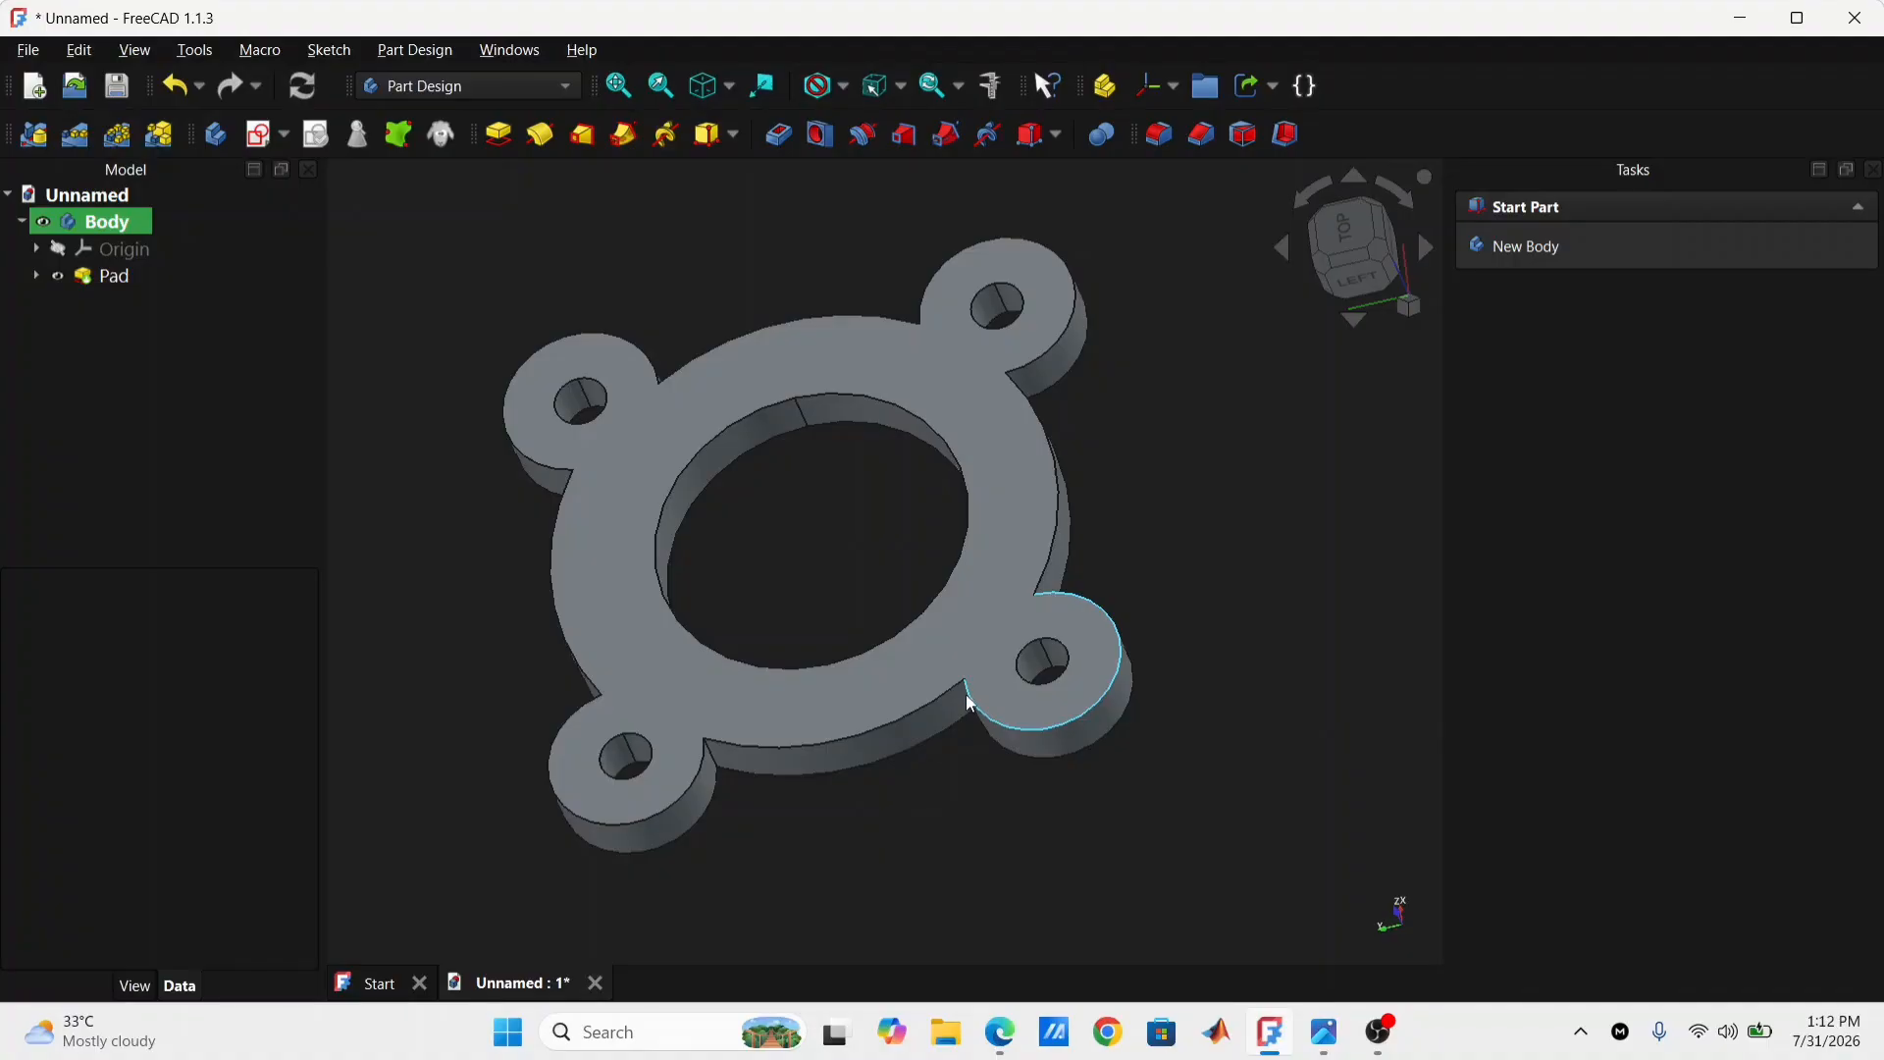
pyautogui.scroll(3, 972, 703)
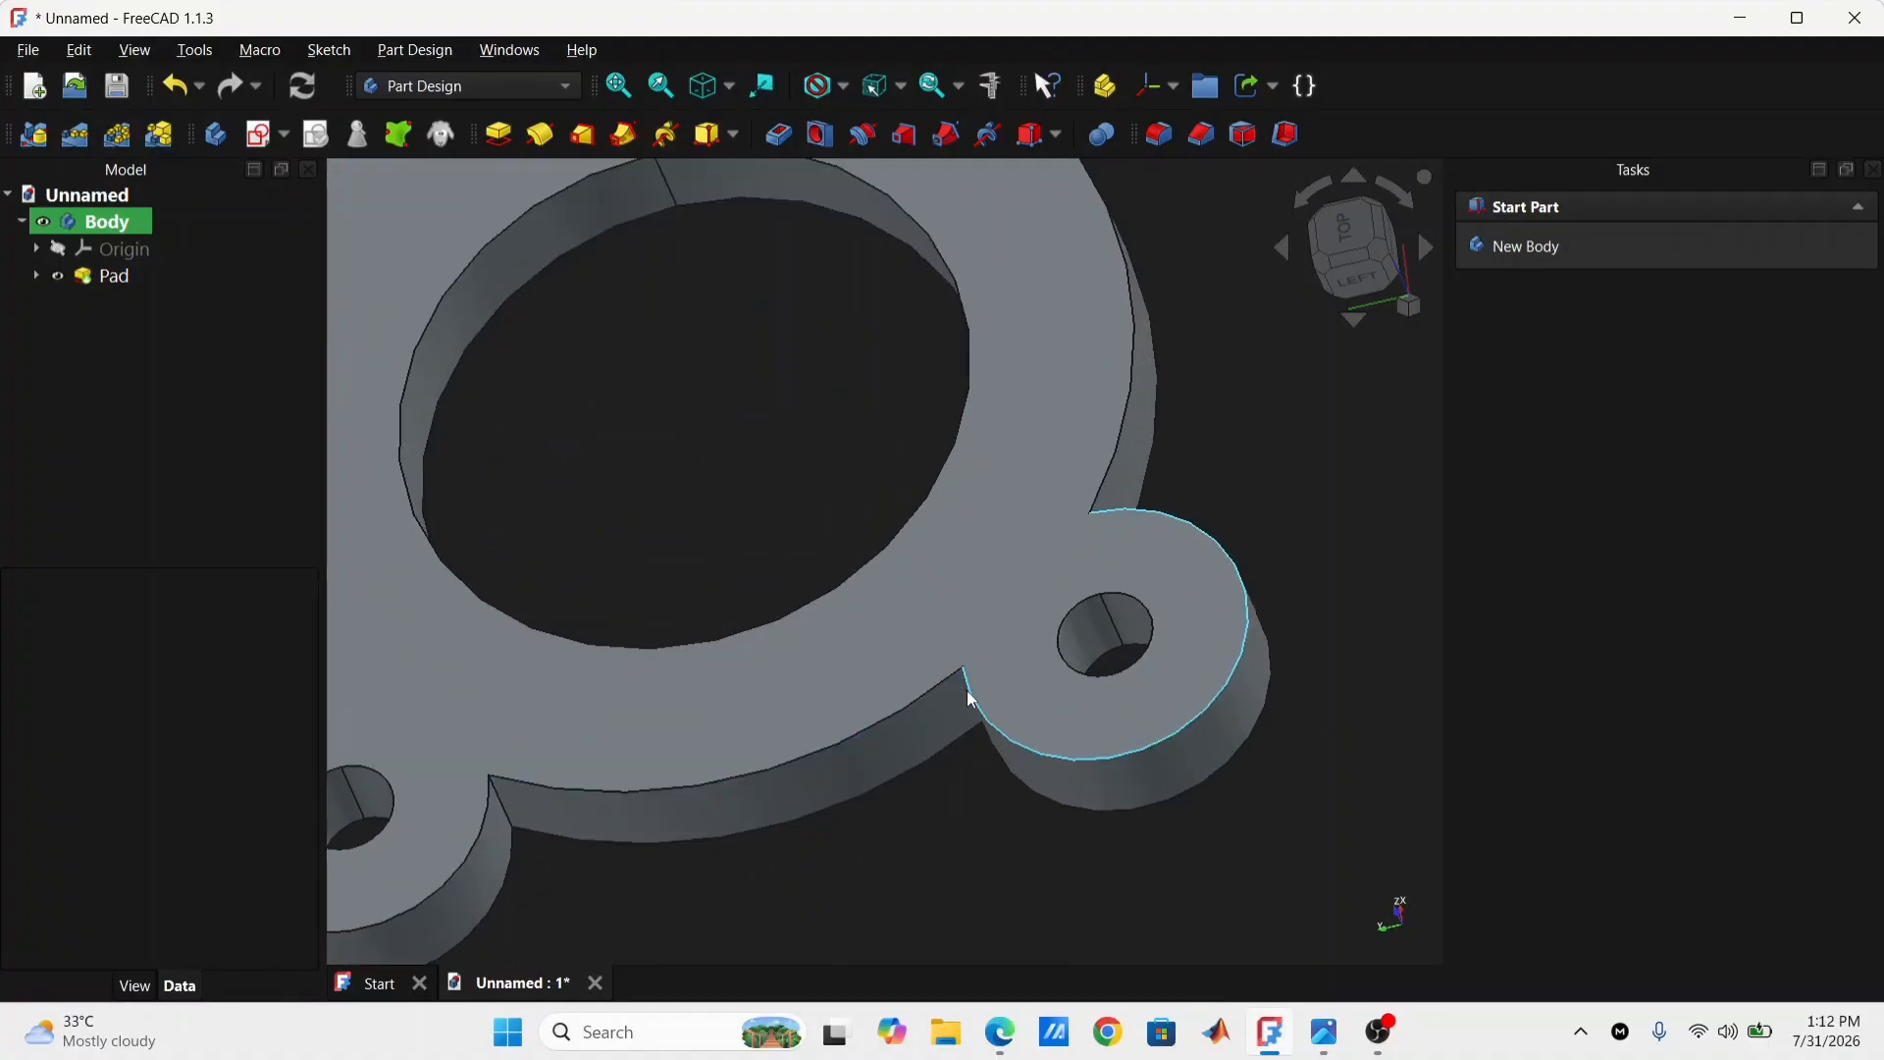
pyautogui.moveTo(970, 697); pyautogui.dragTo(1053, 699, button='middle')
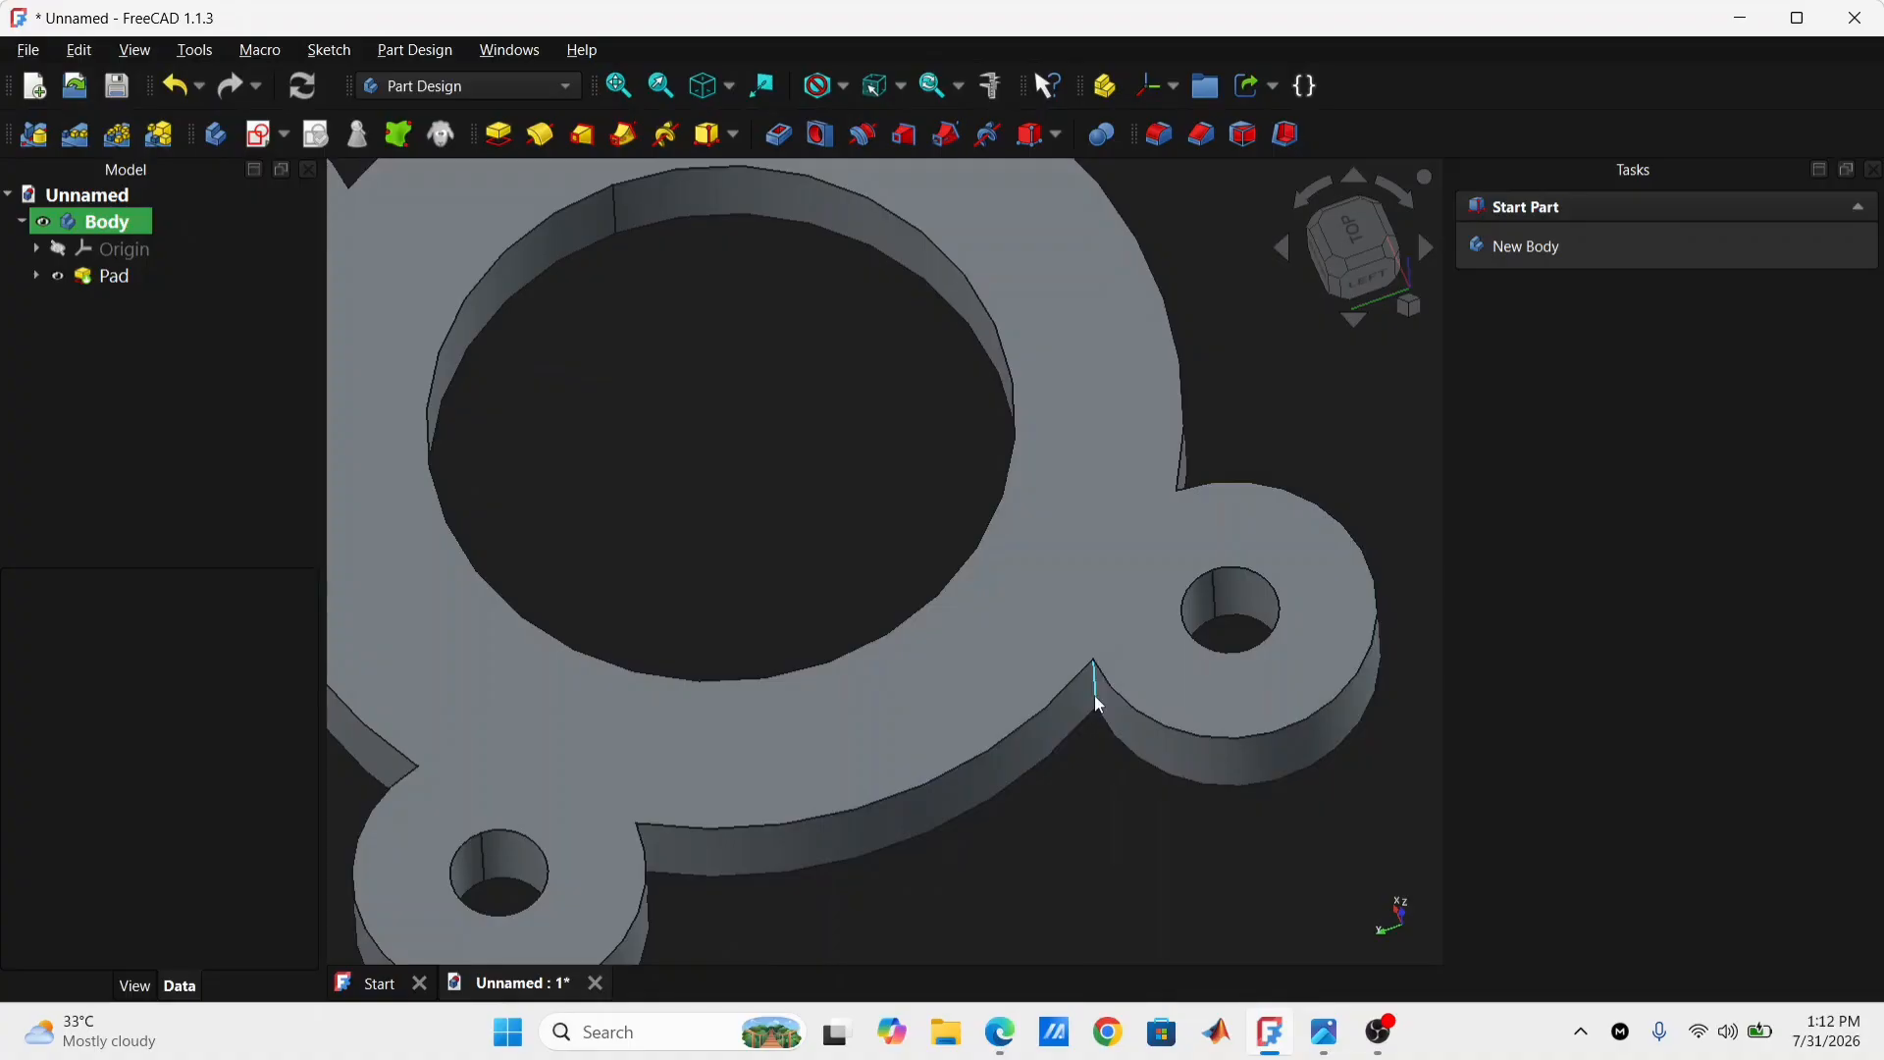
pyautogui.click(1098, 704)
pyautogui.press('1')
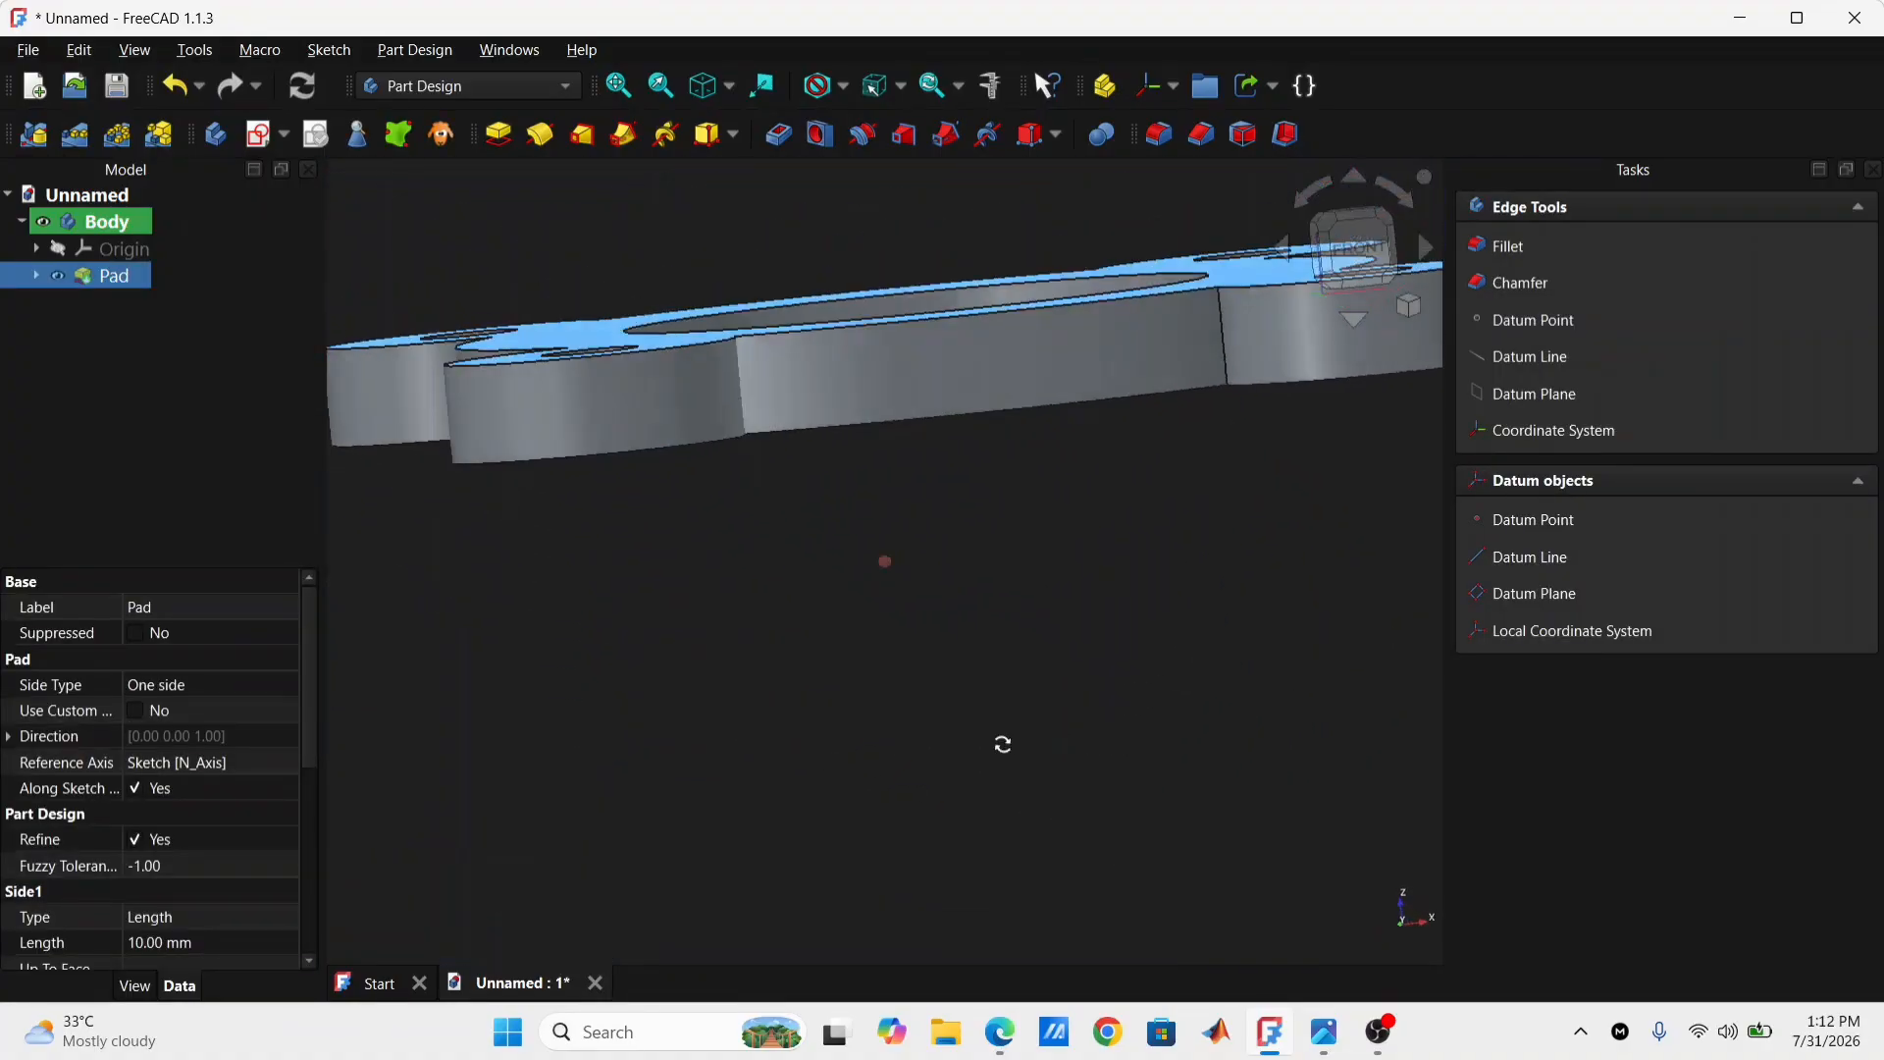
pyautogui.click(723, 392)
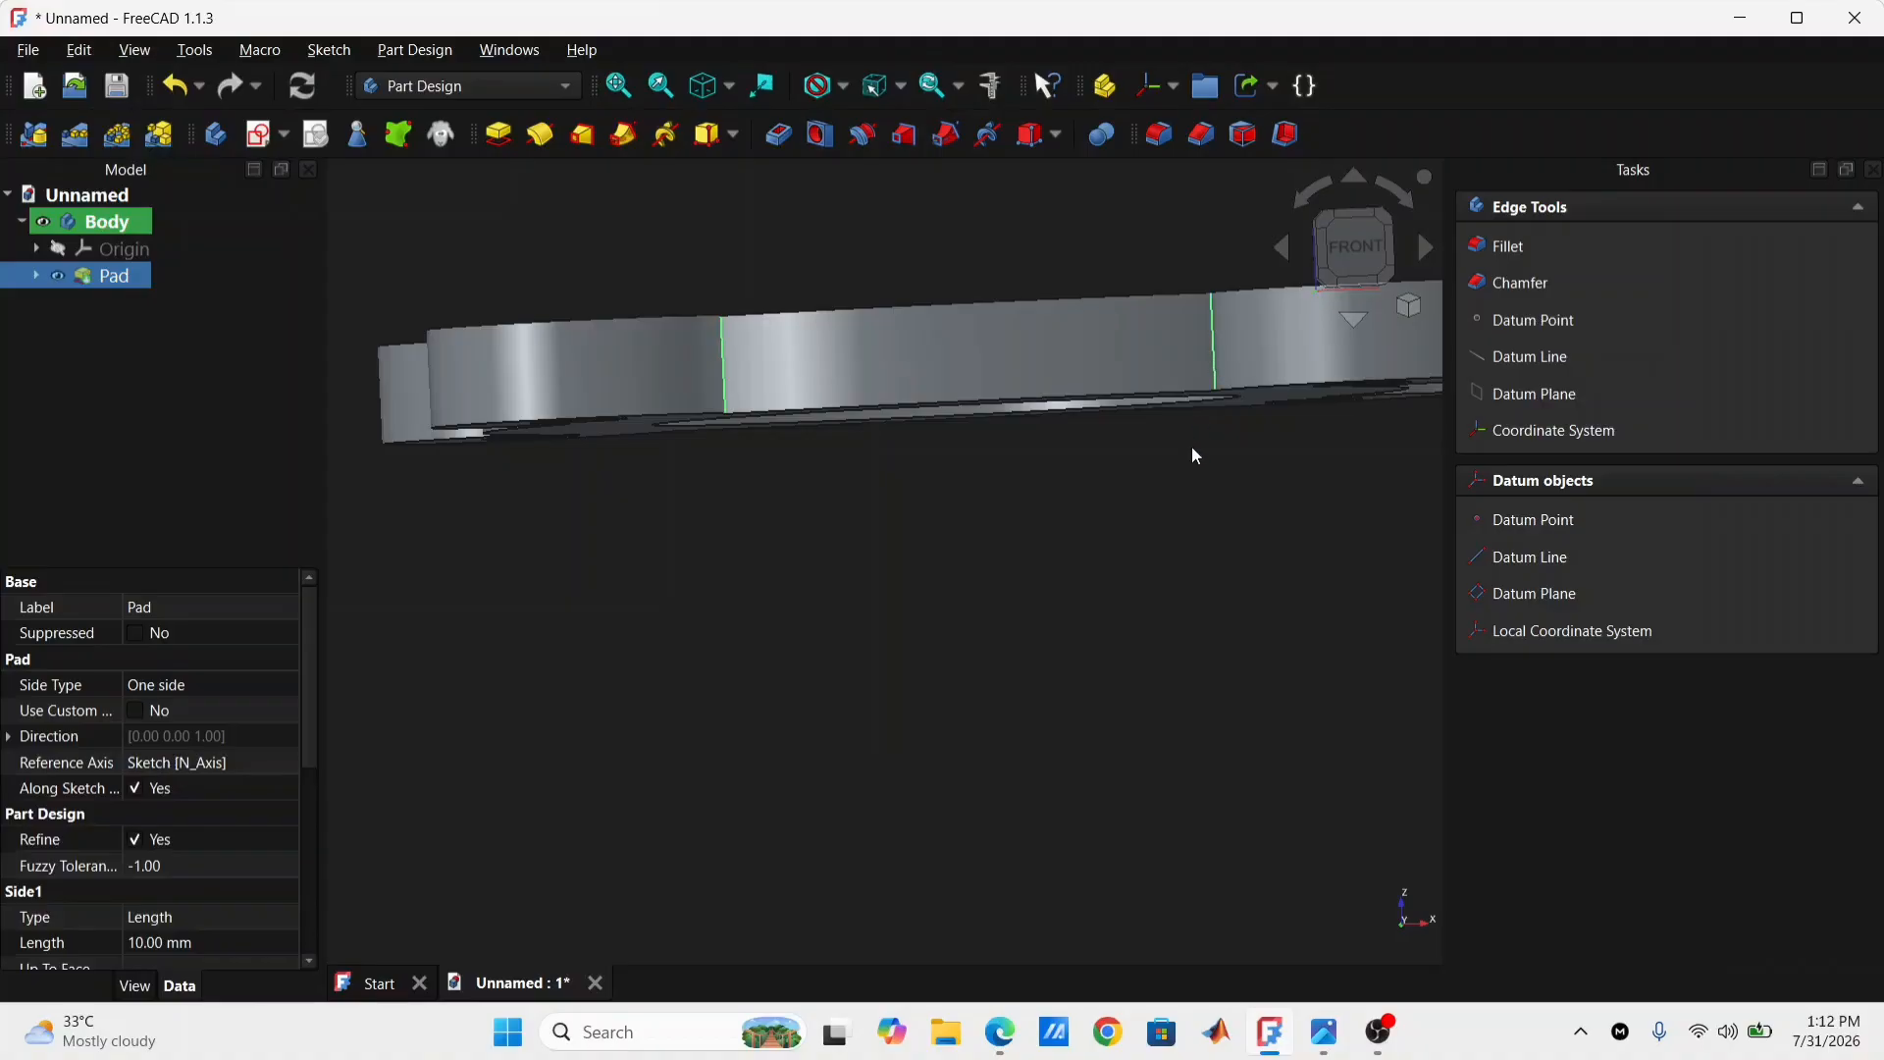
pyautogui.moveTo(1181, 533); pyautogui.dragTo(565, 520, button='middle')
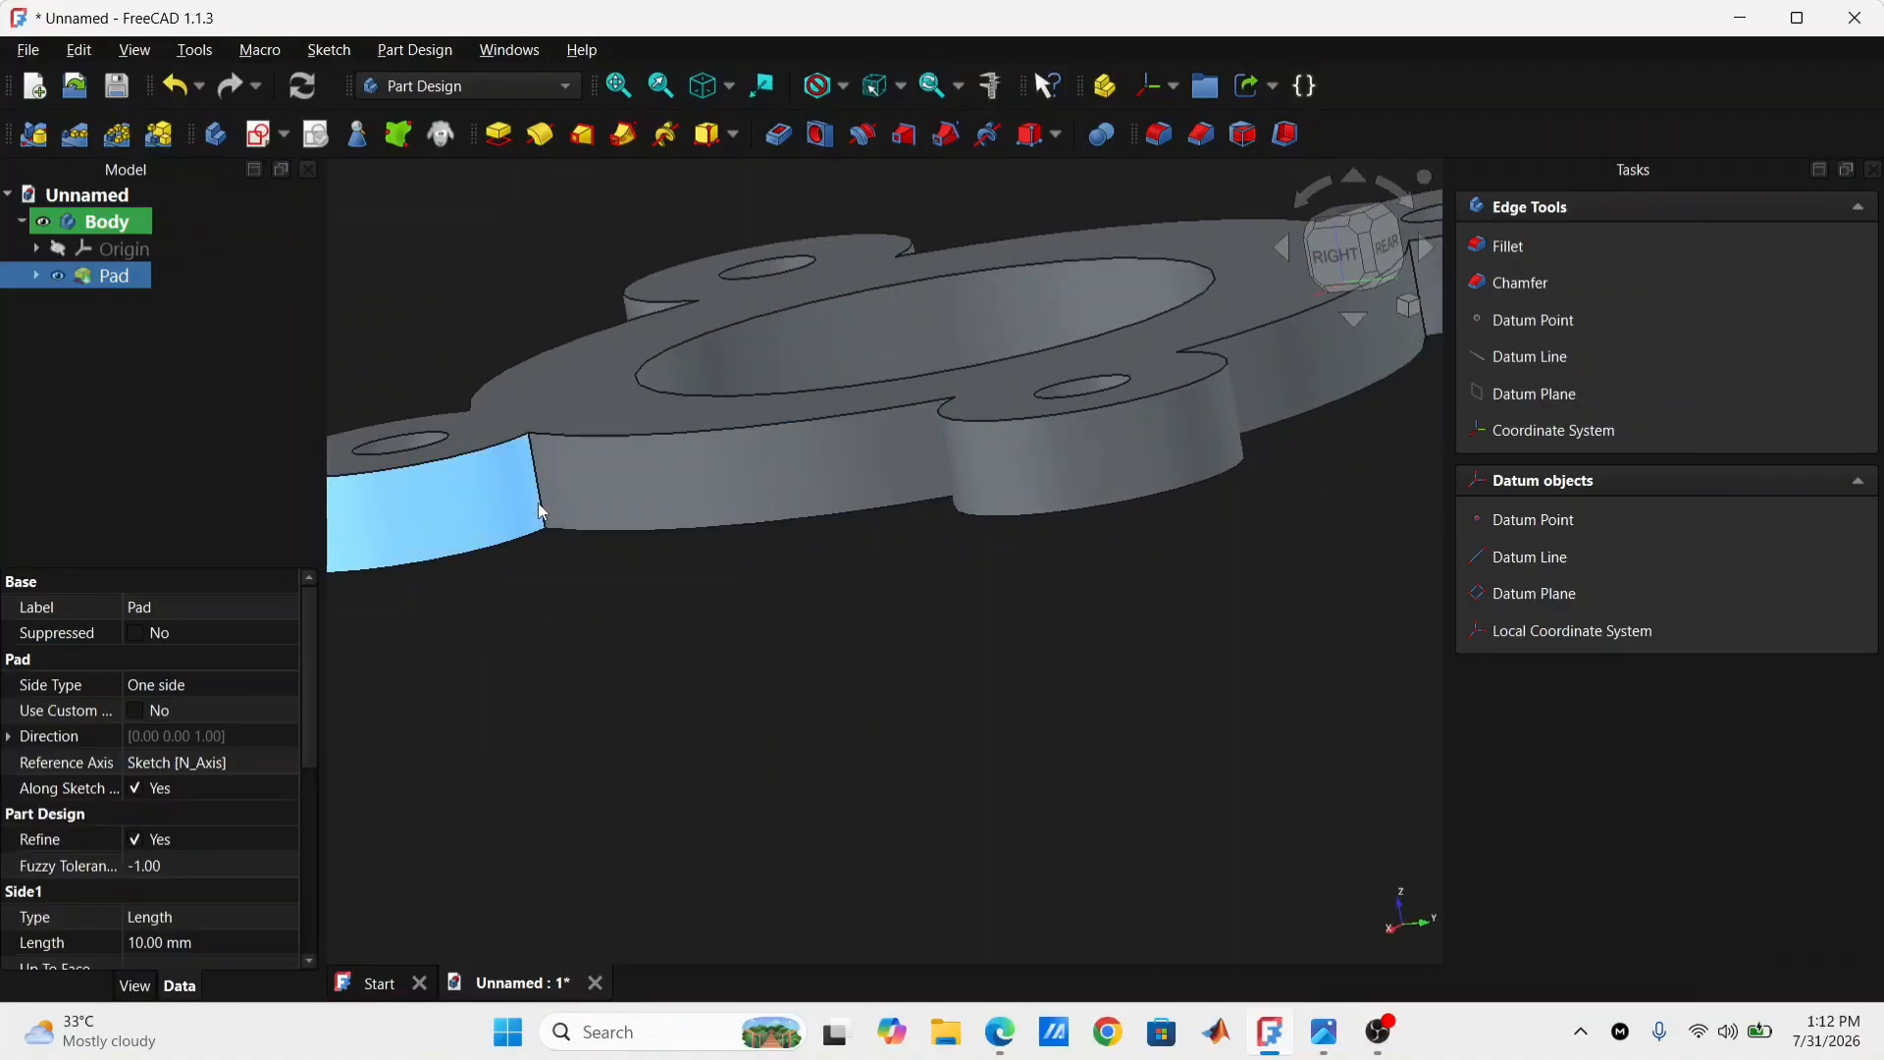
pyautogui.moveTo(798, 565); pyautogui.dragTo(1138, 587, button='middle')
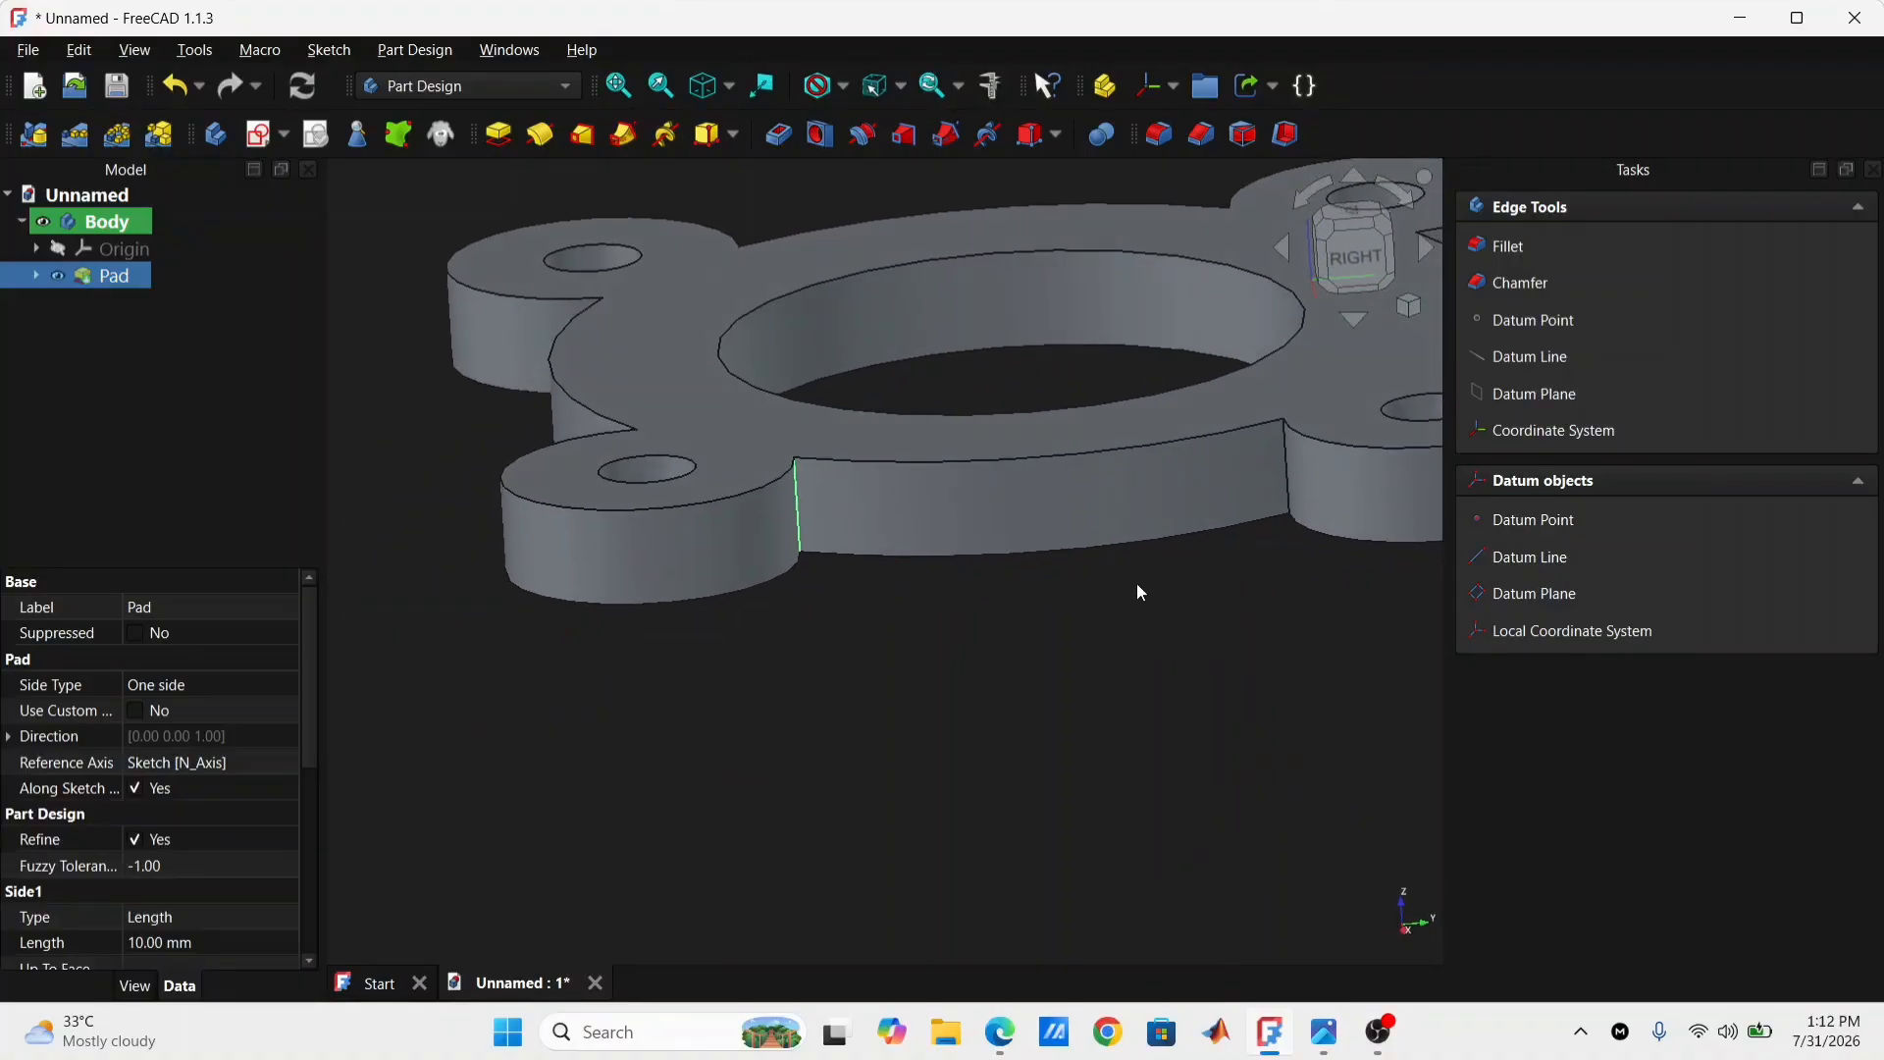
pyautogui.keyDown('ctrl'); pyautogui.click(1289, 493); pyautogui.keyUp('ctrl')
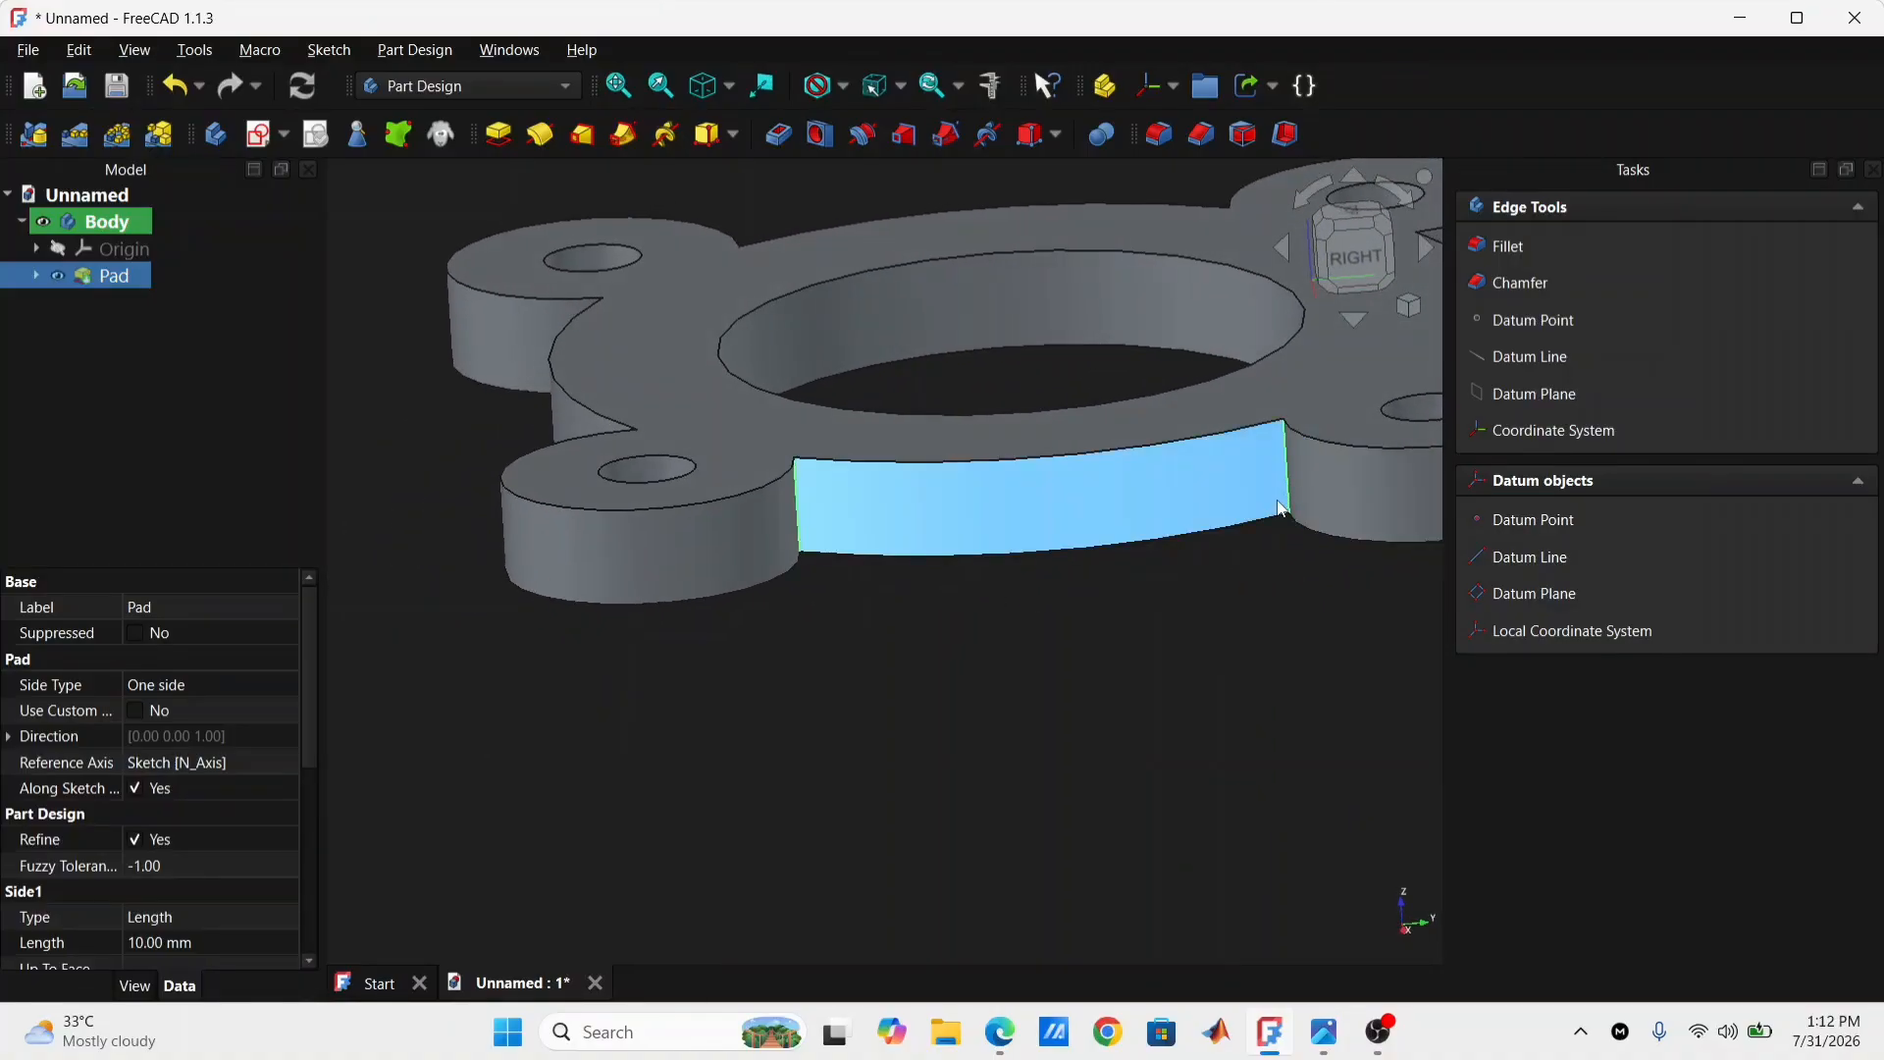
pyautogui.moveTo(1266, 495); pyautogui.dragTo(886, 583, button='middle')
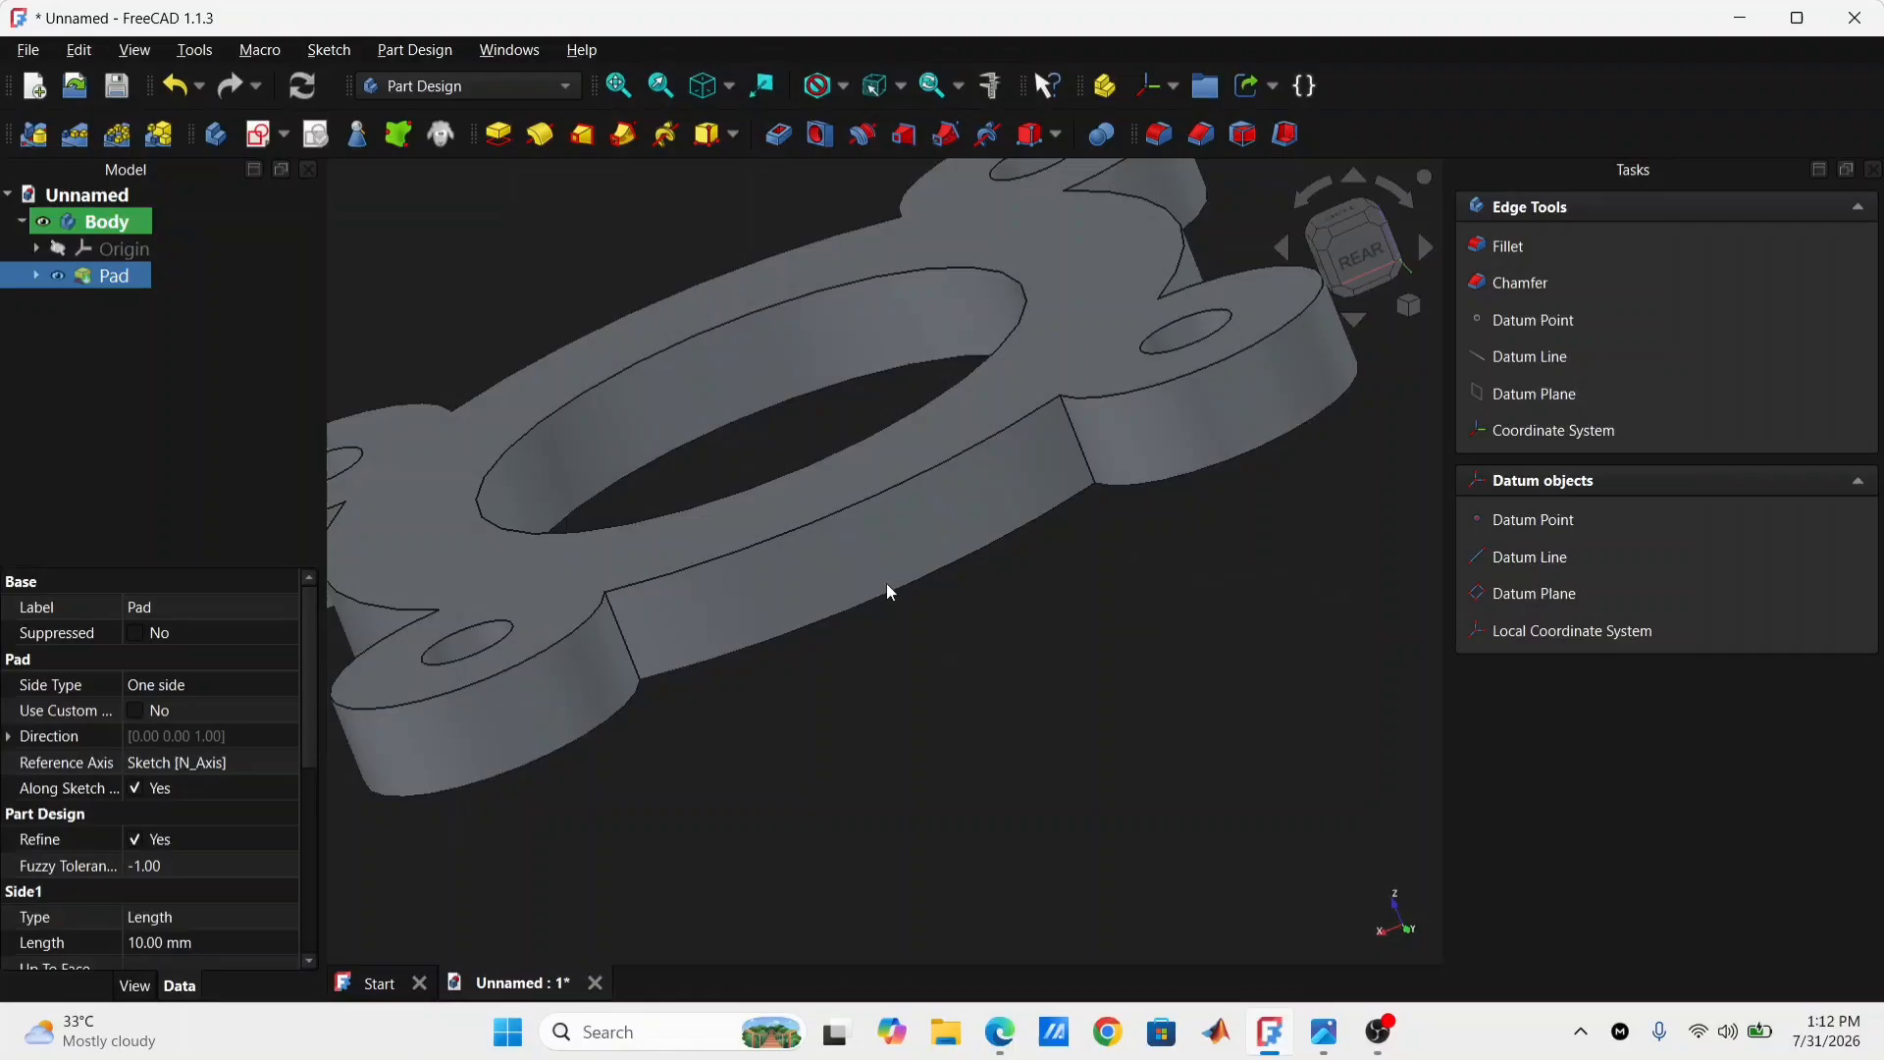
pyautogui.click(622, 634)
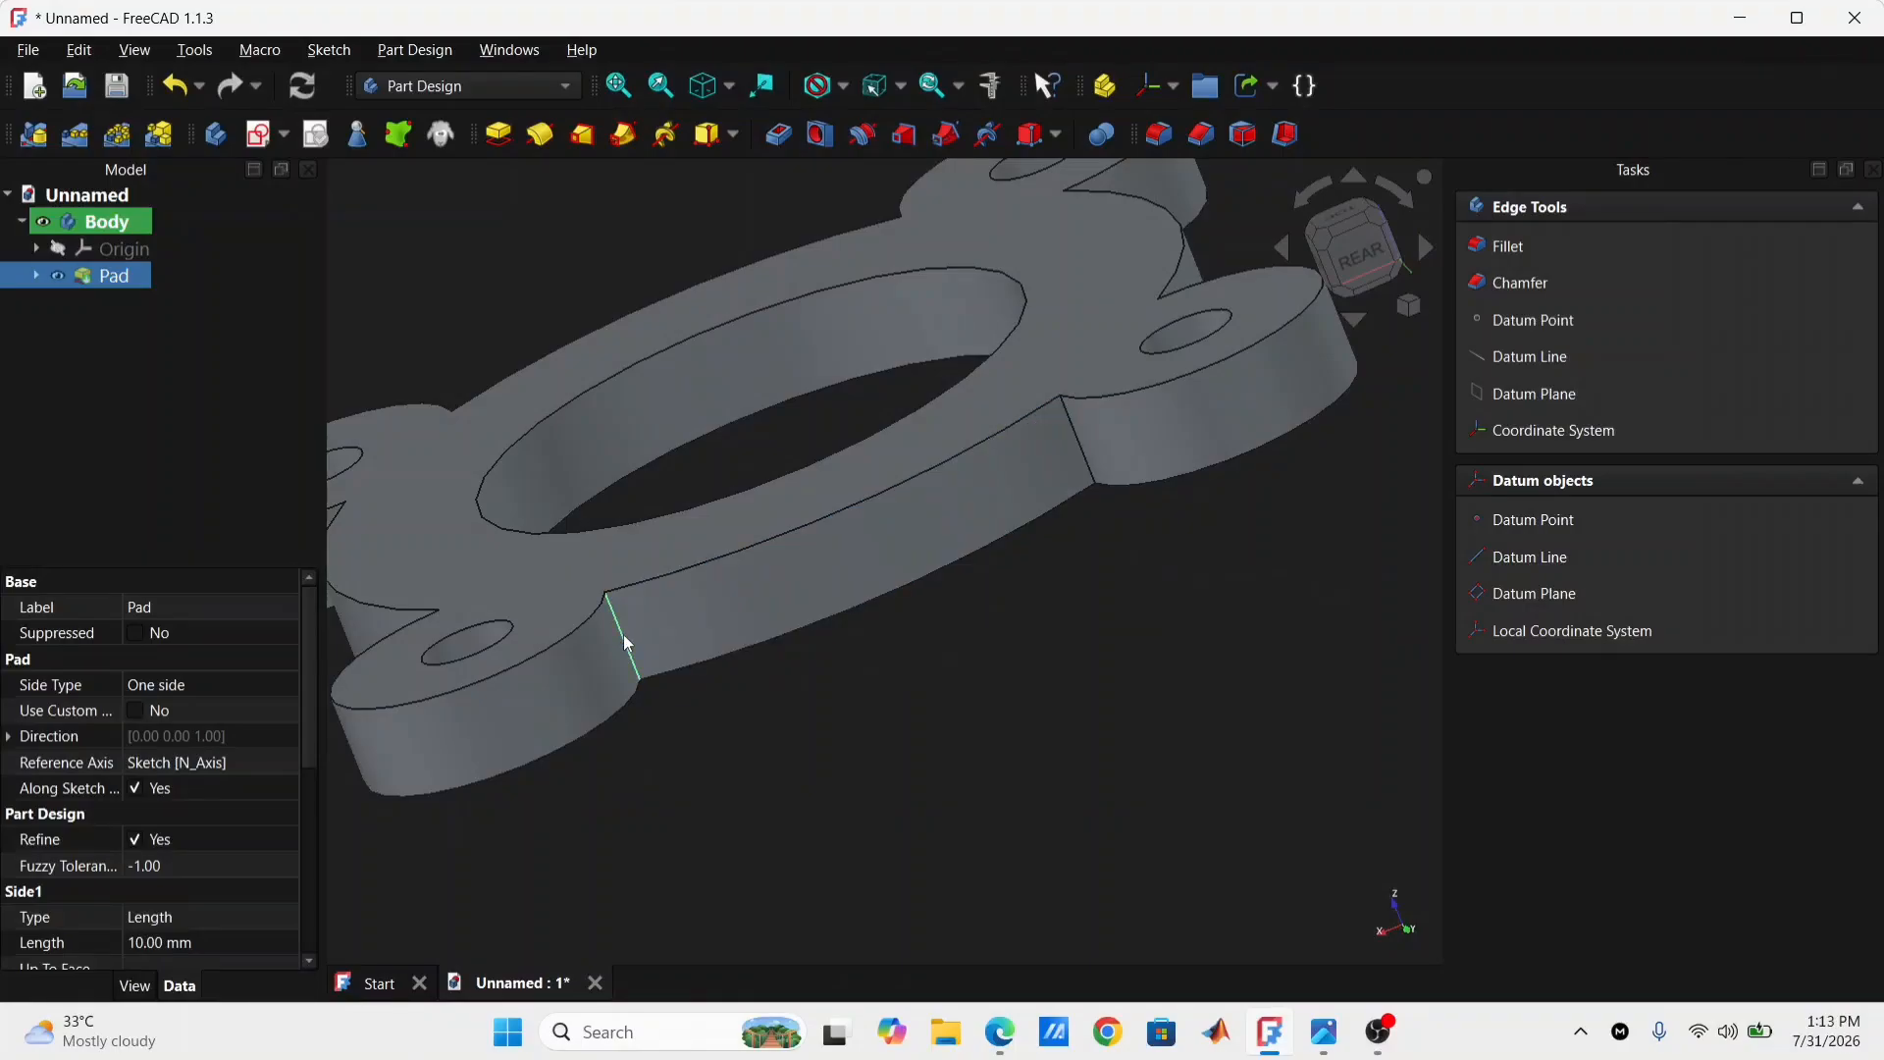
pyautogui.keyDown('ctrl'); pyautogui.click(1083, 456); pyautogui.keyUp('ctrl')
pyautogui.moveTo(1203, 471); pyautogui.dragTo(687, 638, button='middle')
pyautogui.keyDown('ctrl'); pyautogui.click(478, 710); pyautogui.keyUp('ctrl')
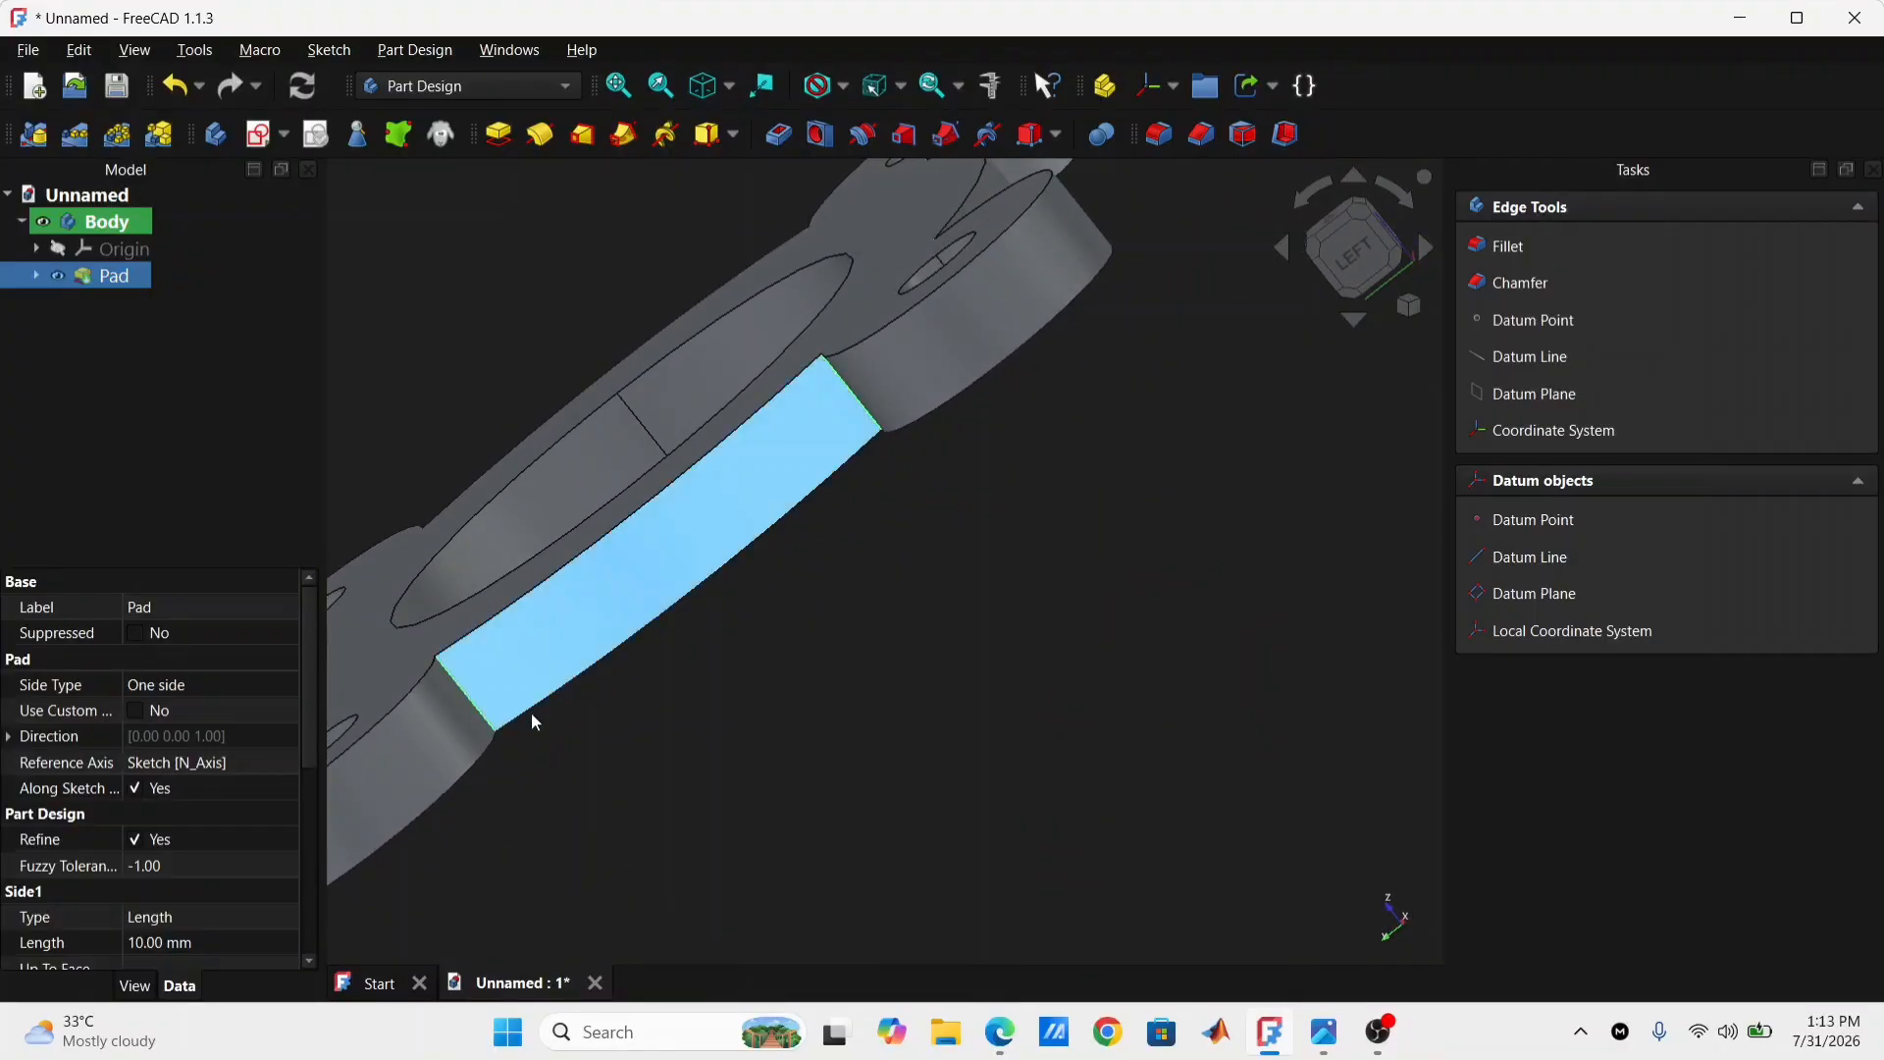
pyautogui.scroll(-3, 1003, 520)
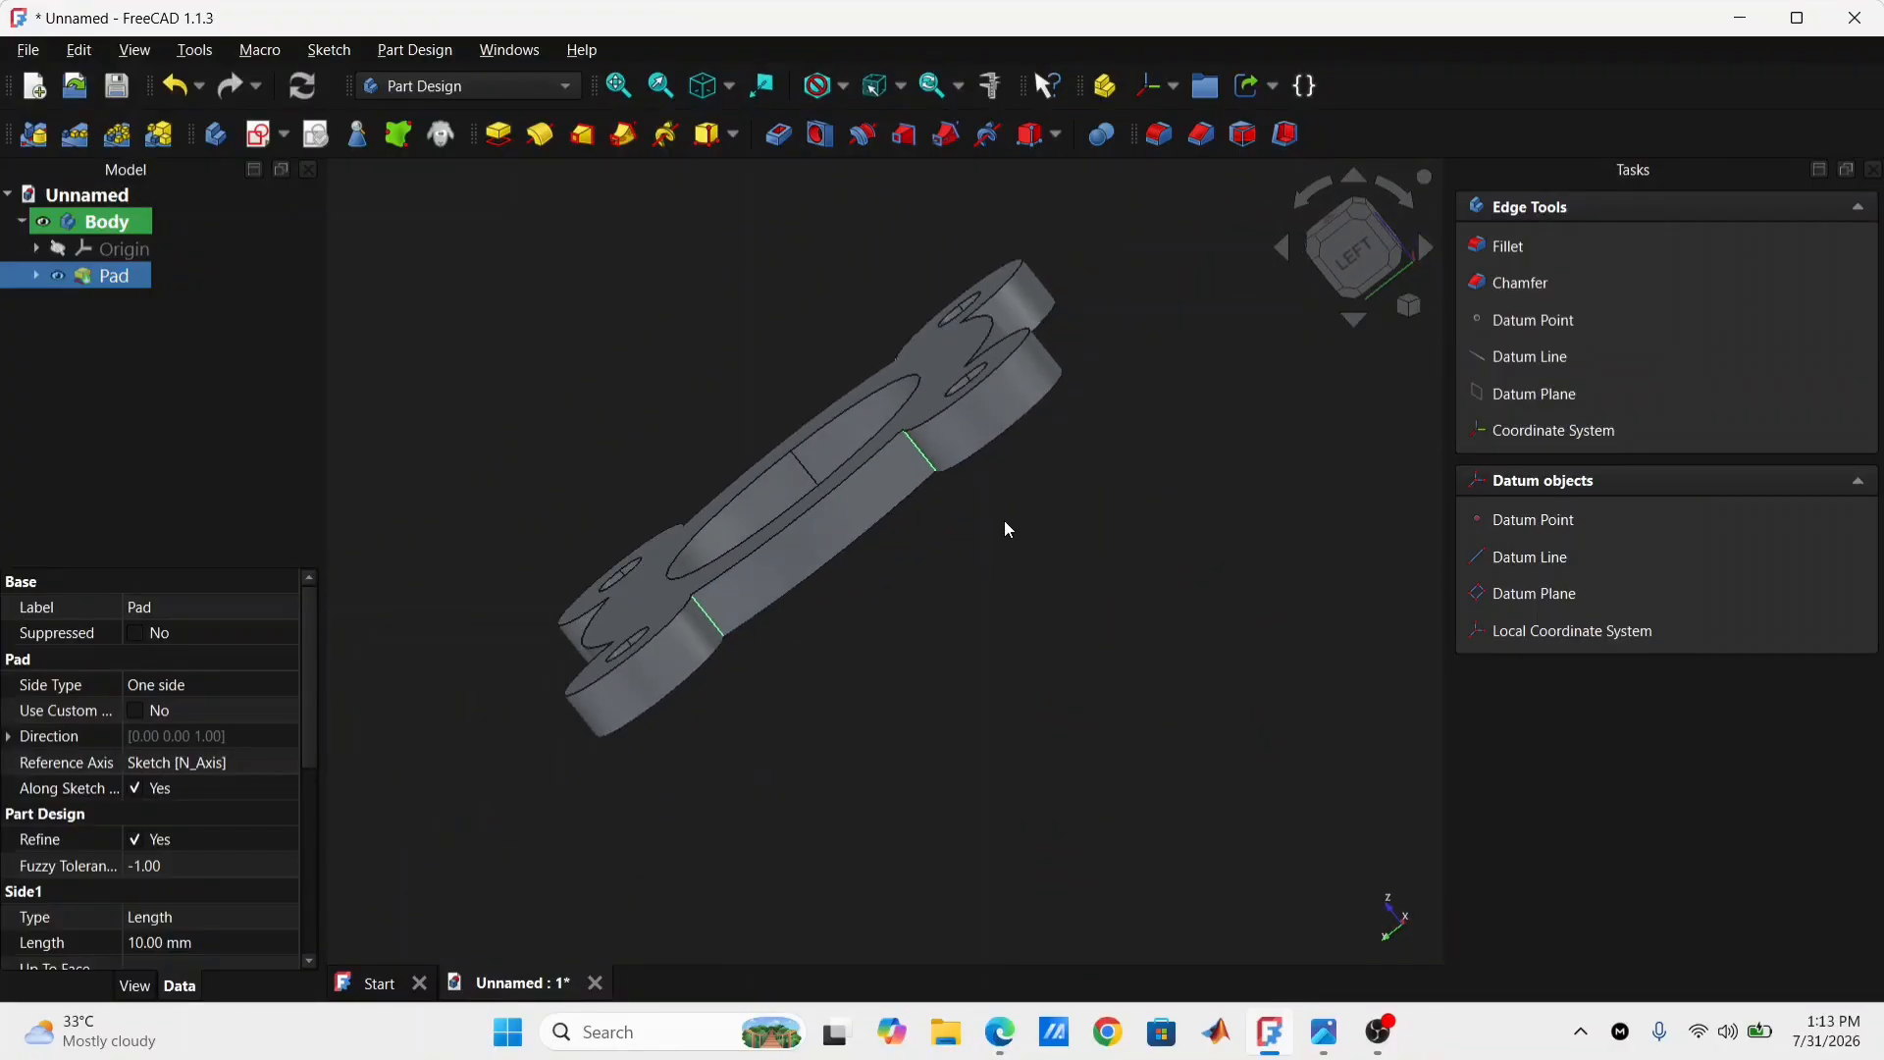
pyautogui.moveTo(1056, 550); pyautogui.dragTo(1256, 638, button='middle')
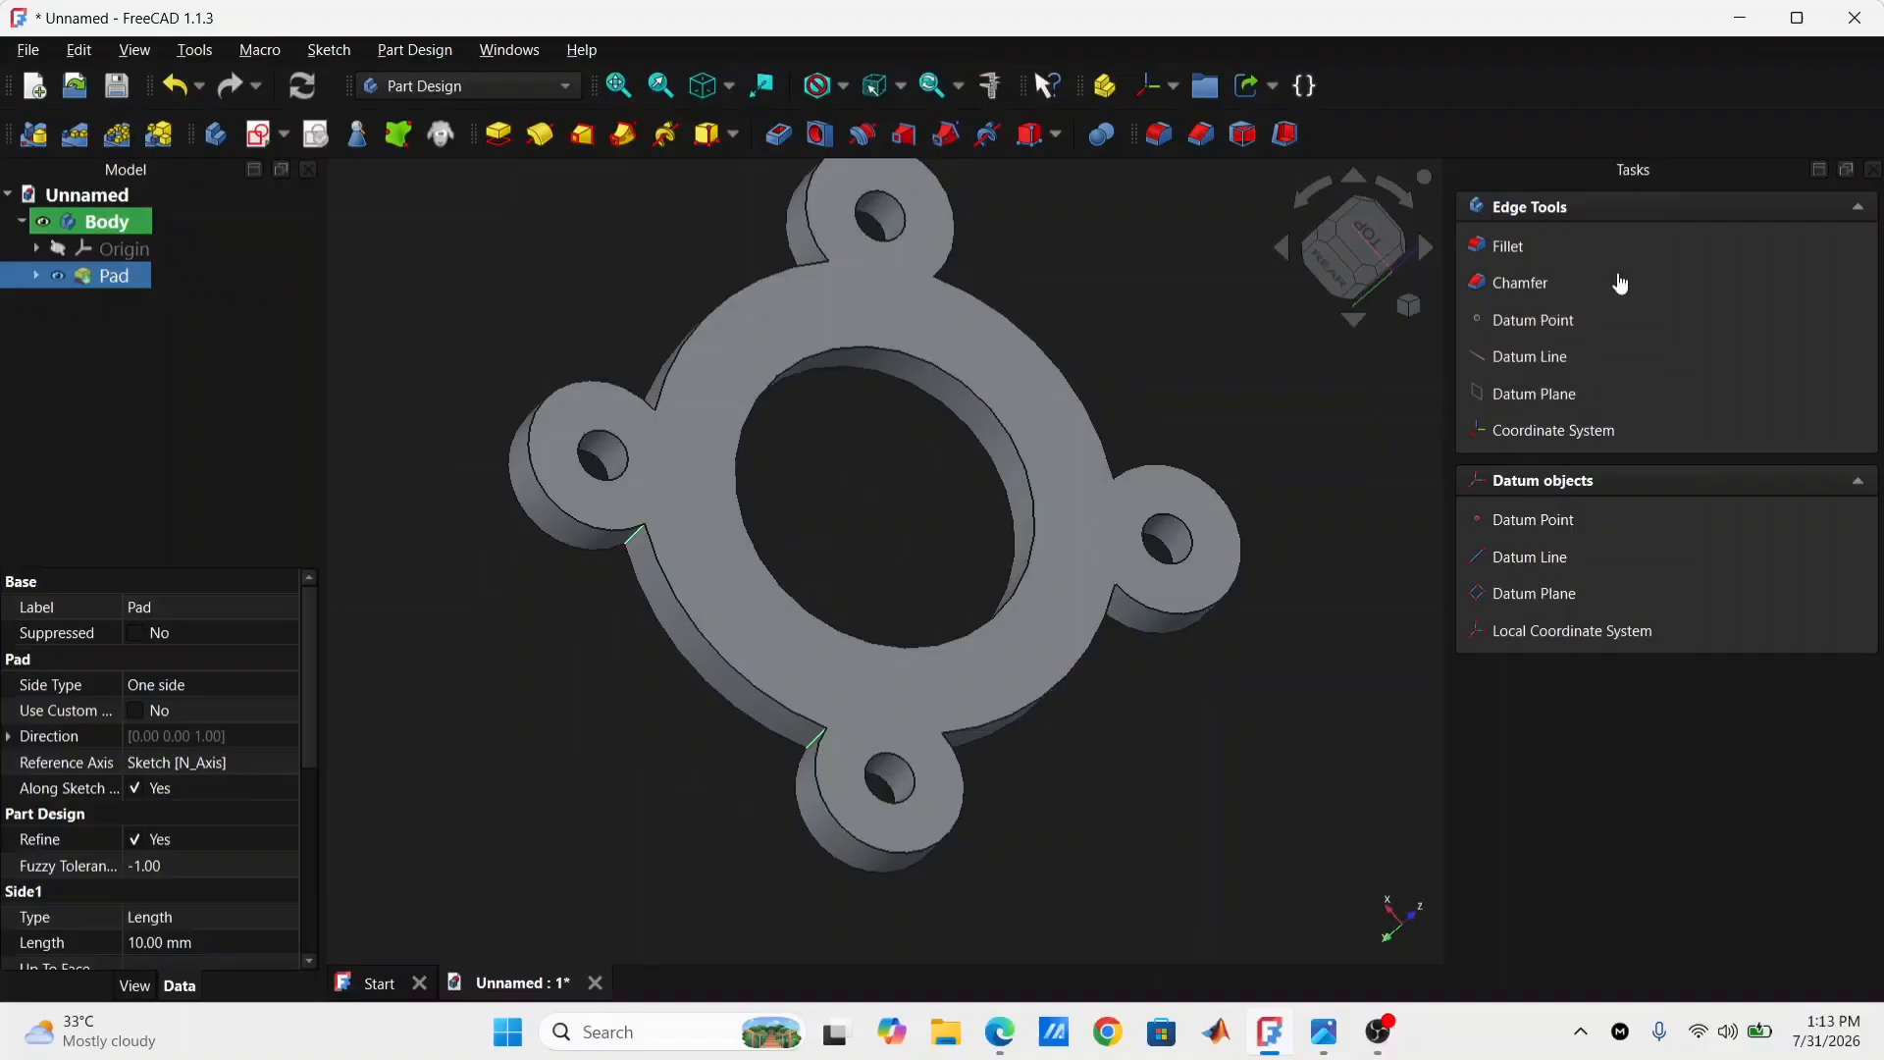
pyautogui.click(1502, 247)
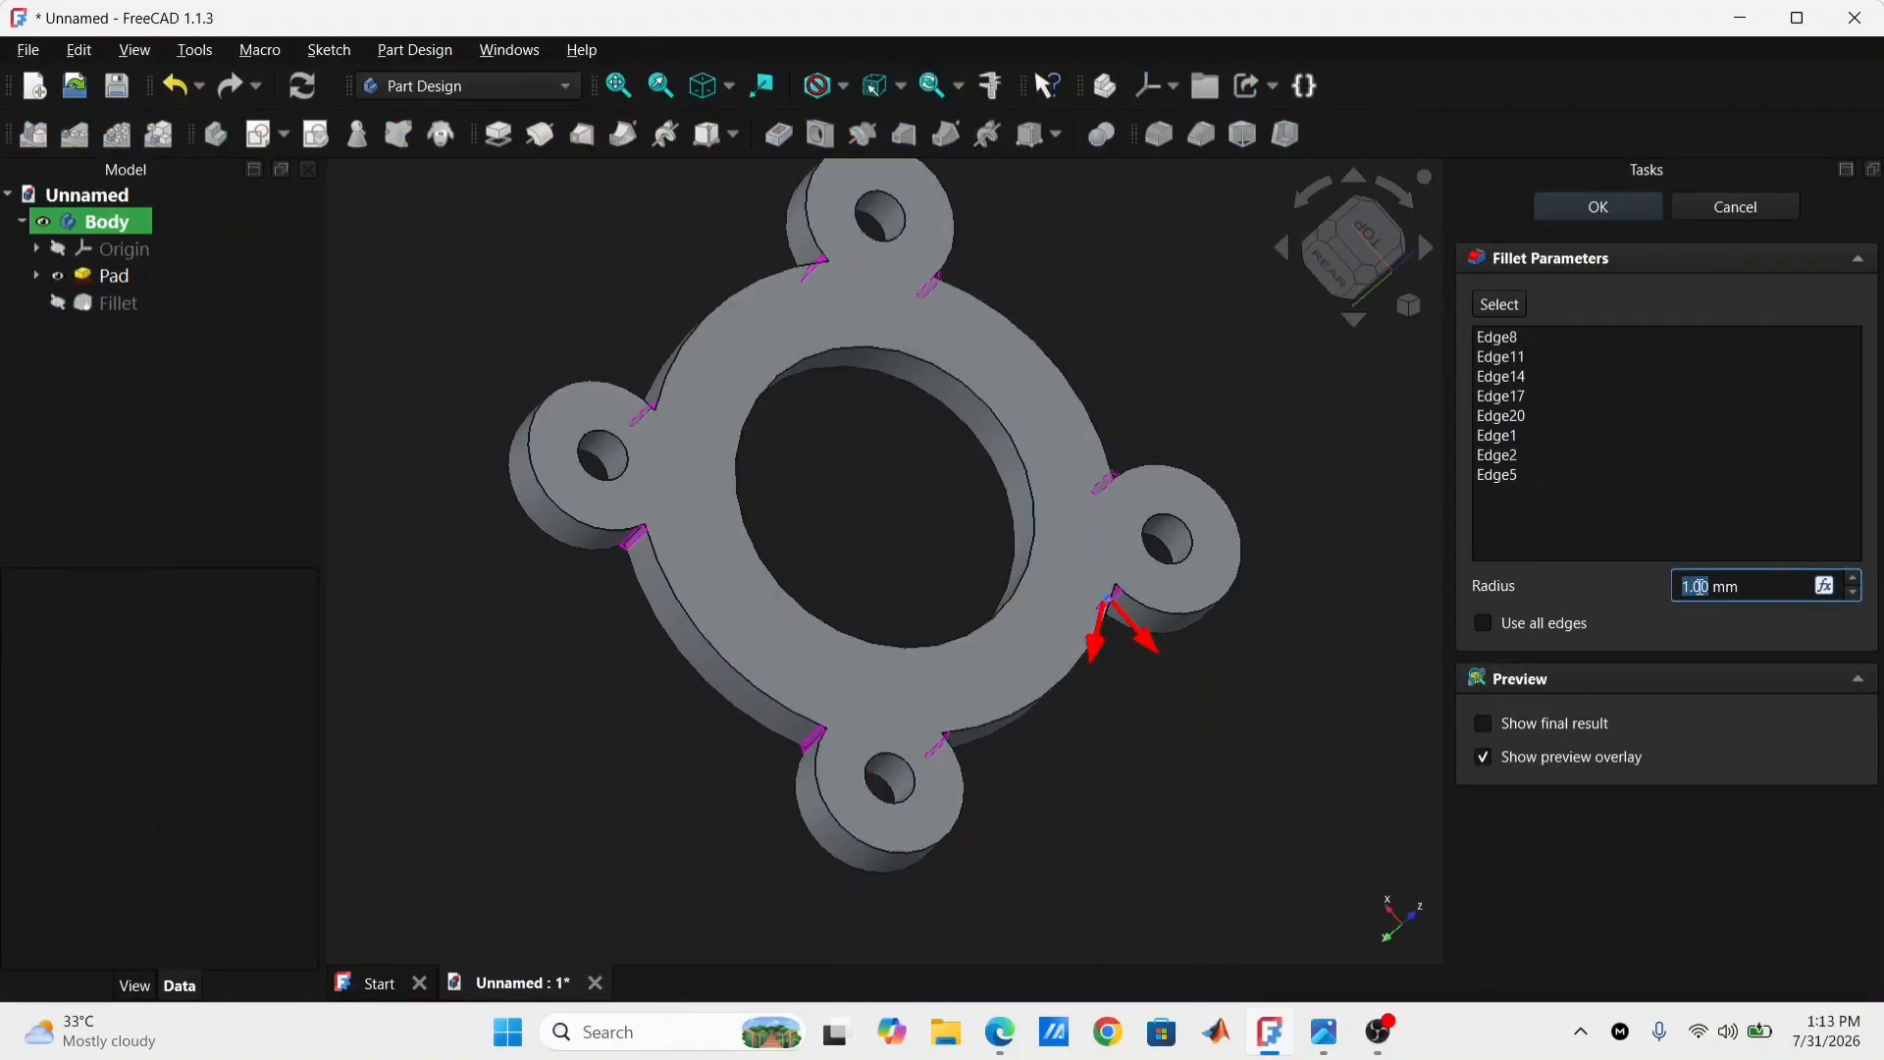
pyautogui.write('10')
pyautogui.press('Return')
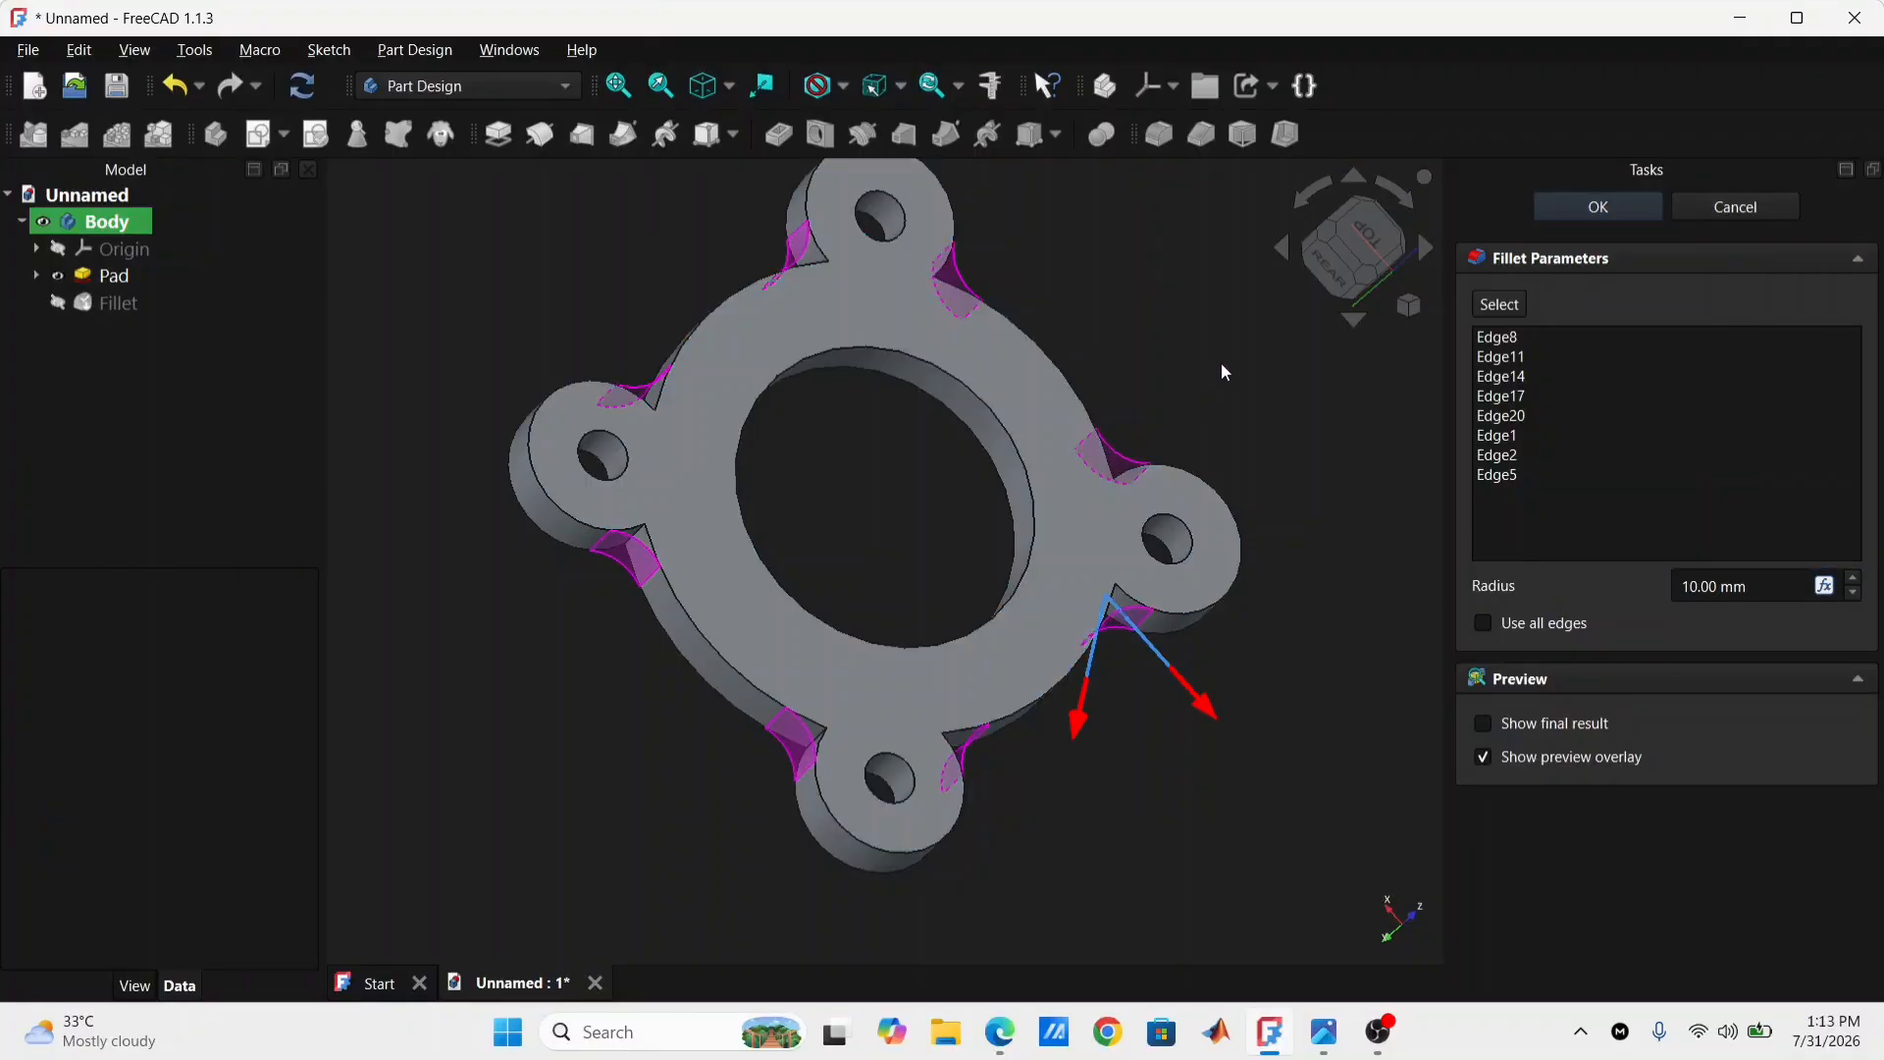
pyautogui.click(1587, 208)
# Step: Compare the filleted flange with the reference image and return to FreeCAD
pyautogui.moveTo(1066, 467); pyautogui.dragTo(942, 467, button='middle')
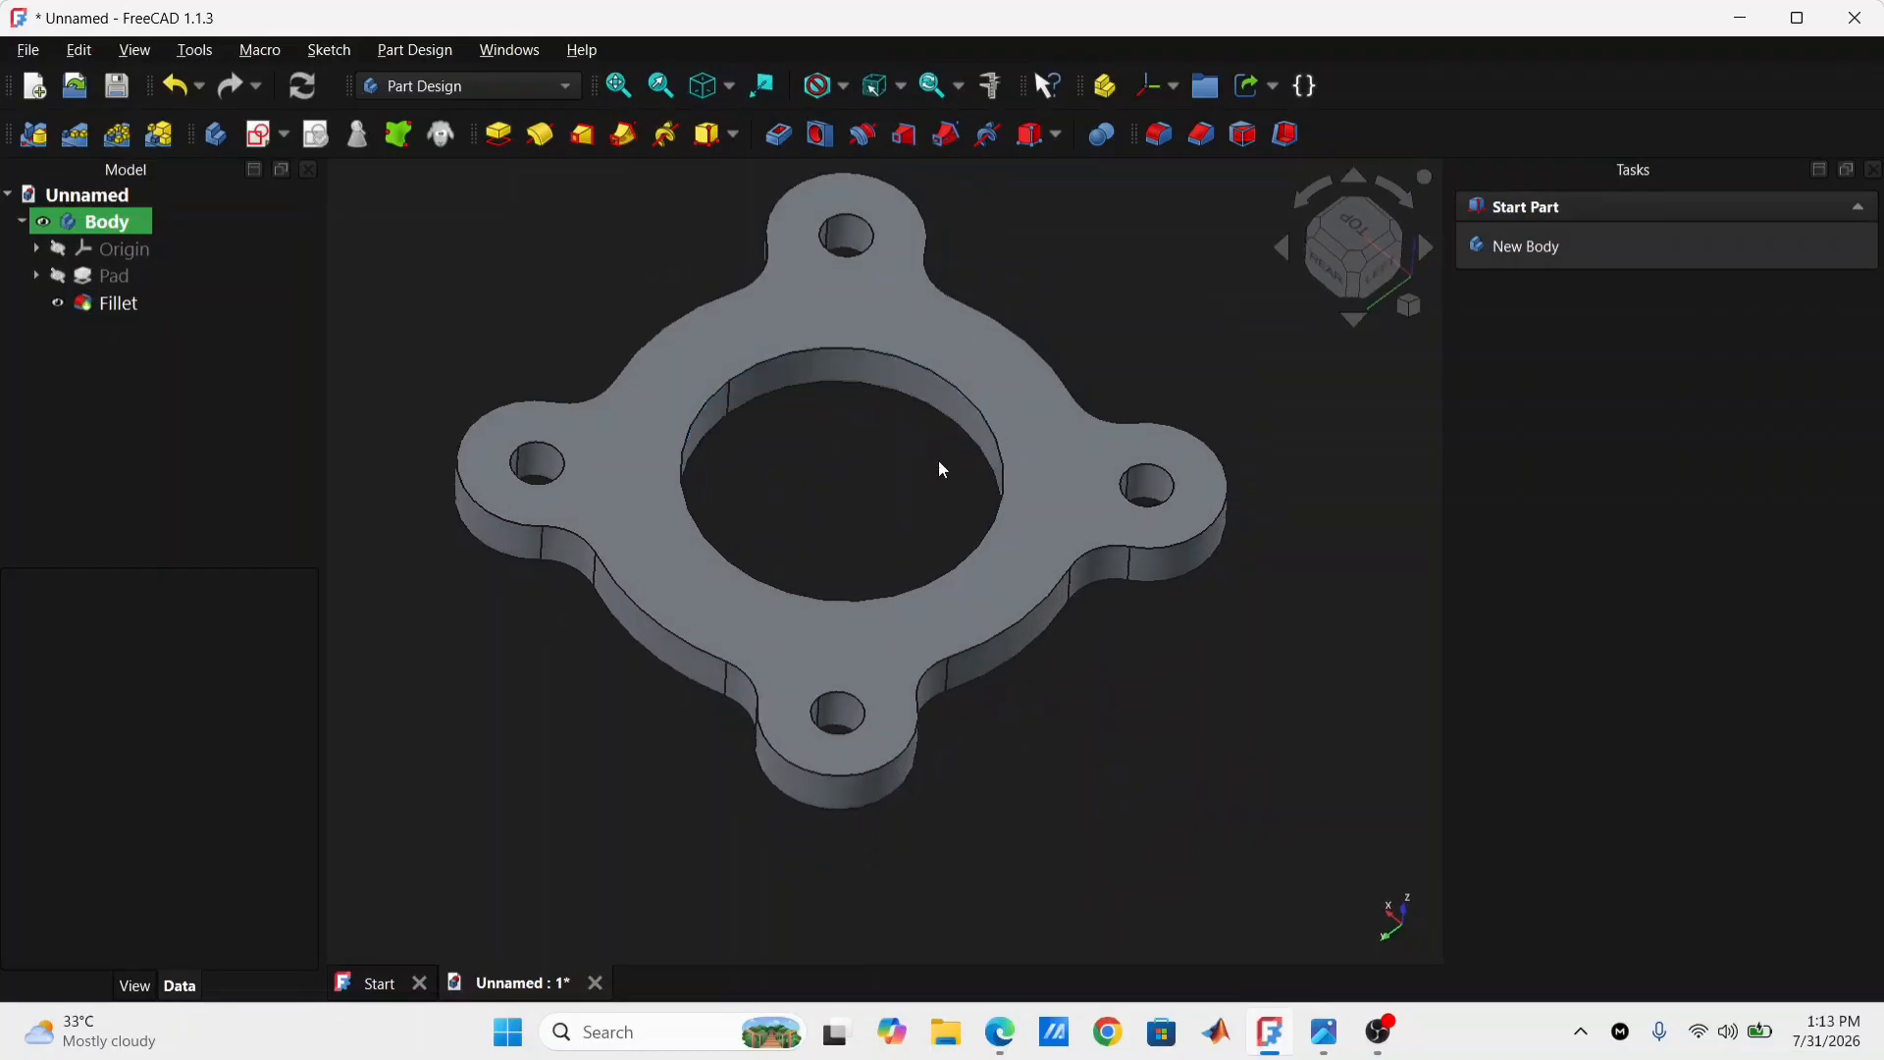
pyautogui.click(1325, 1033)
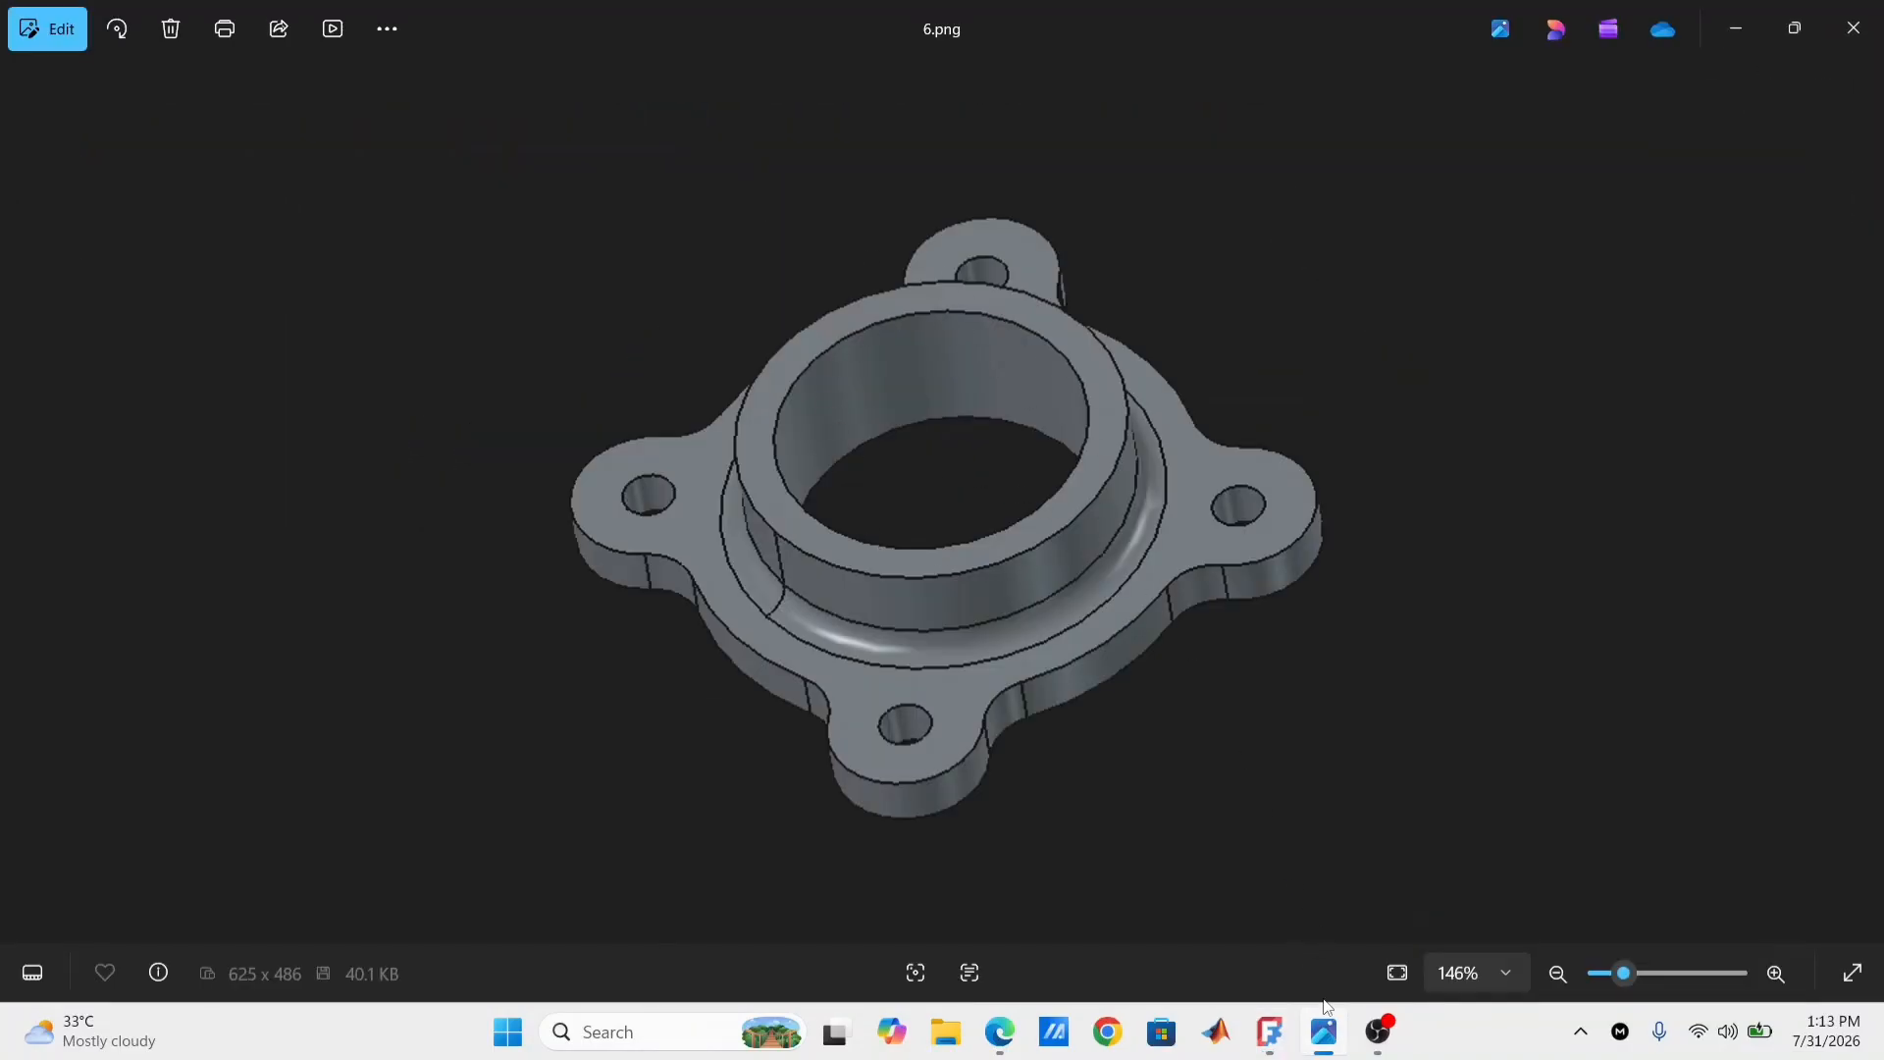
pyautogui.click(1270, 1033)
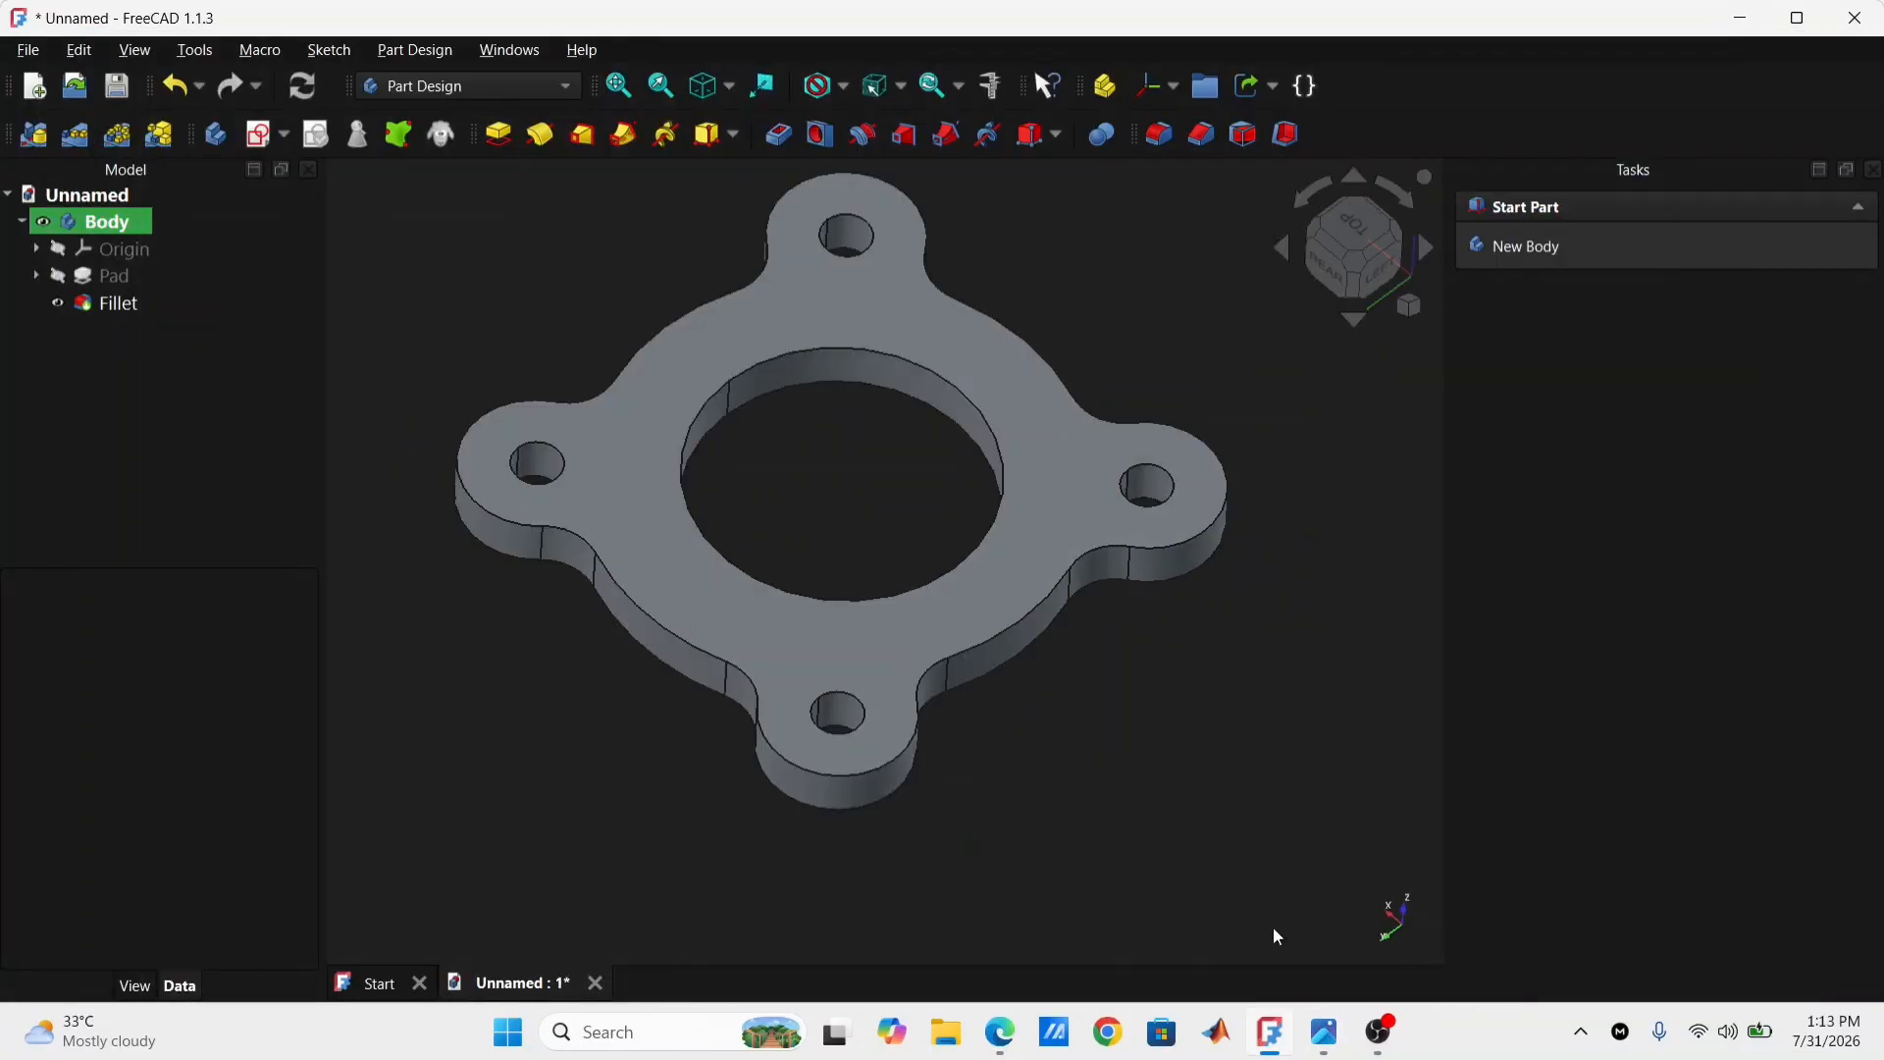
# Step: Start a sketch on the flange's top face and project the central bore's edge as external geometry
pyautogui.click(816, 320)
pyautogui.click(261, 137)
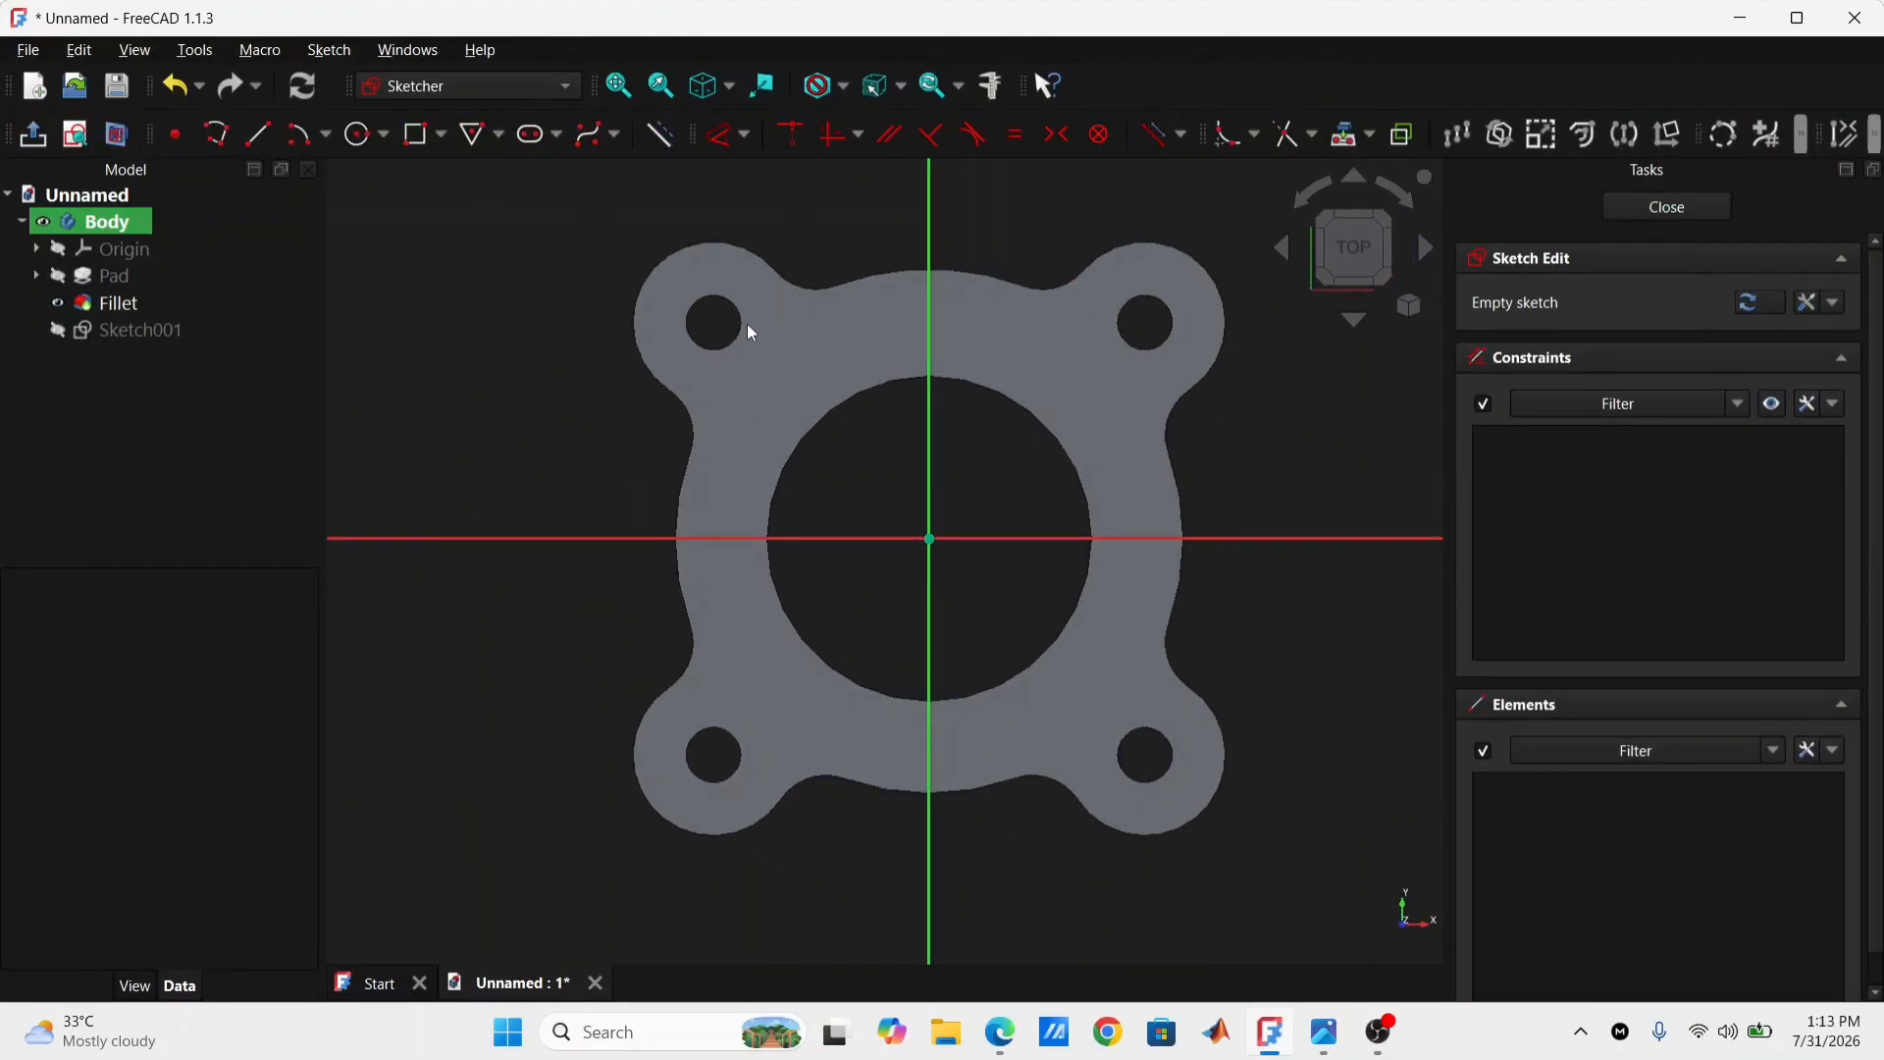
pyautogui.click(664, 138)
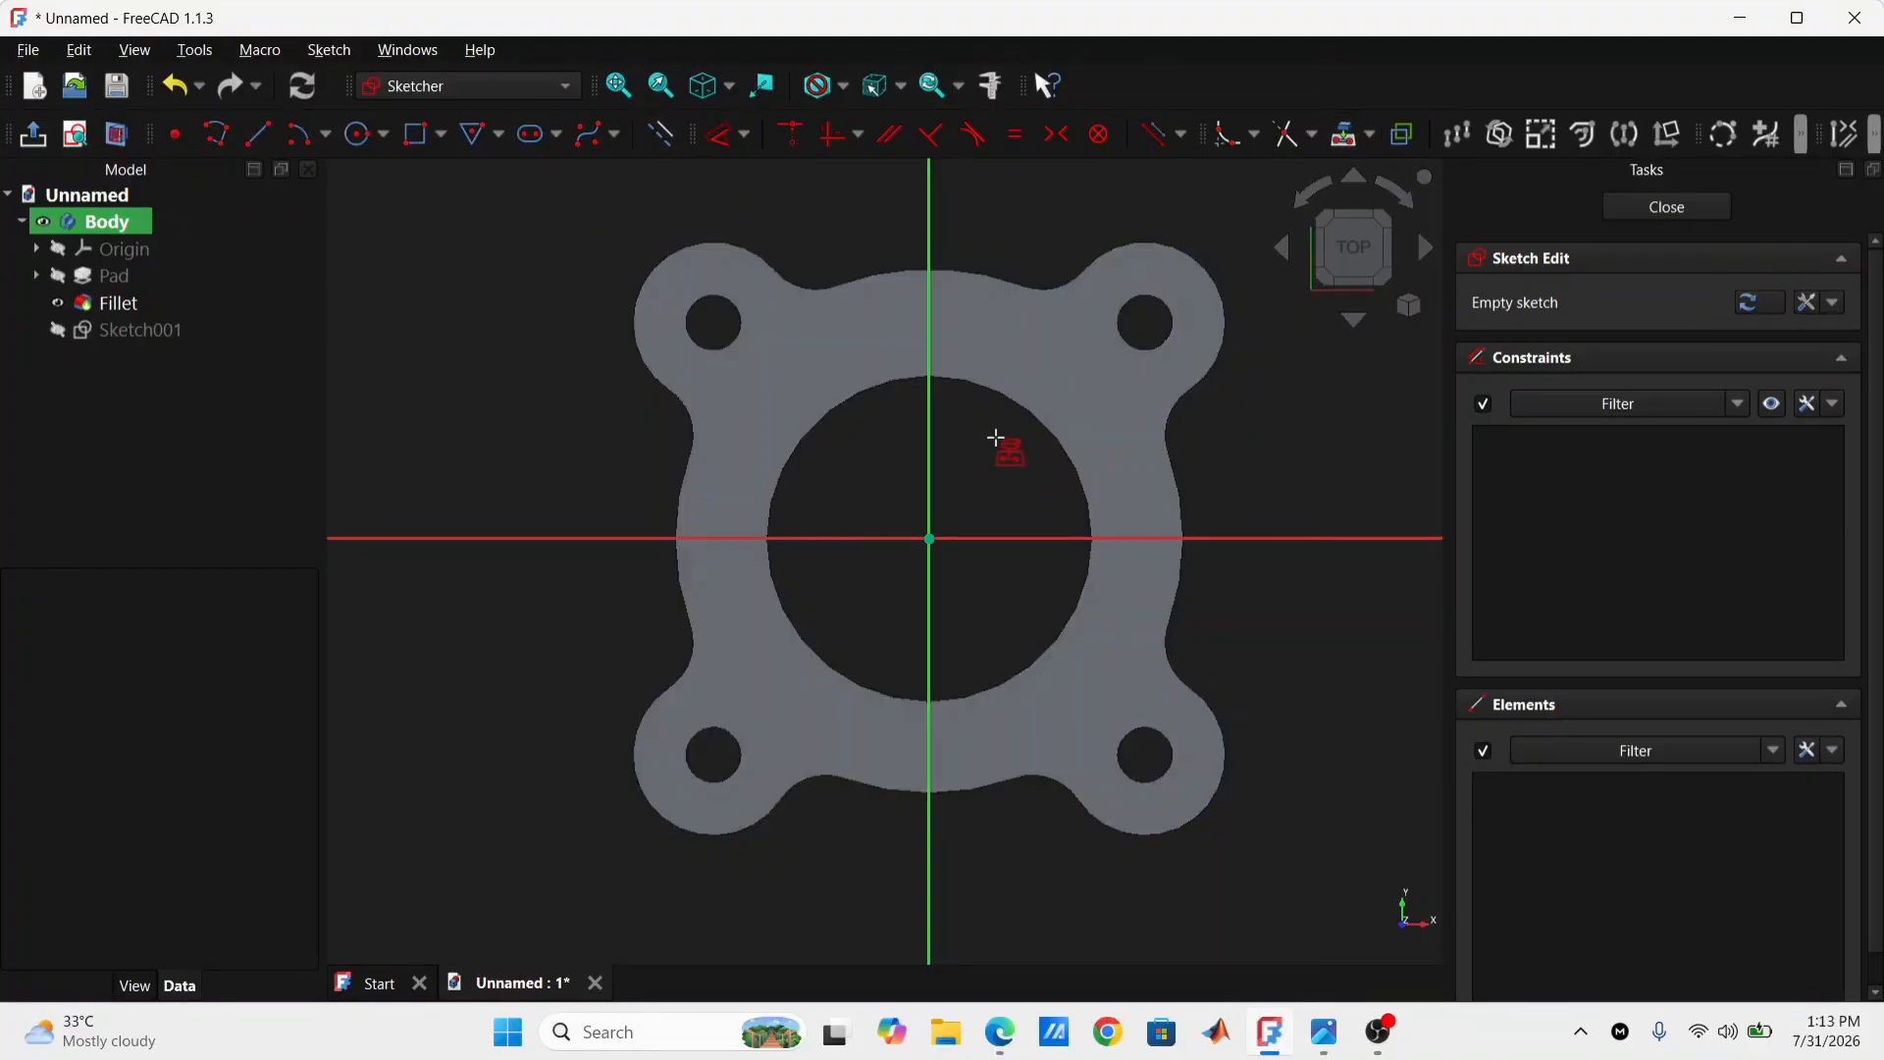
pyautogui.click(992, 403)
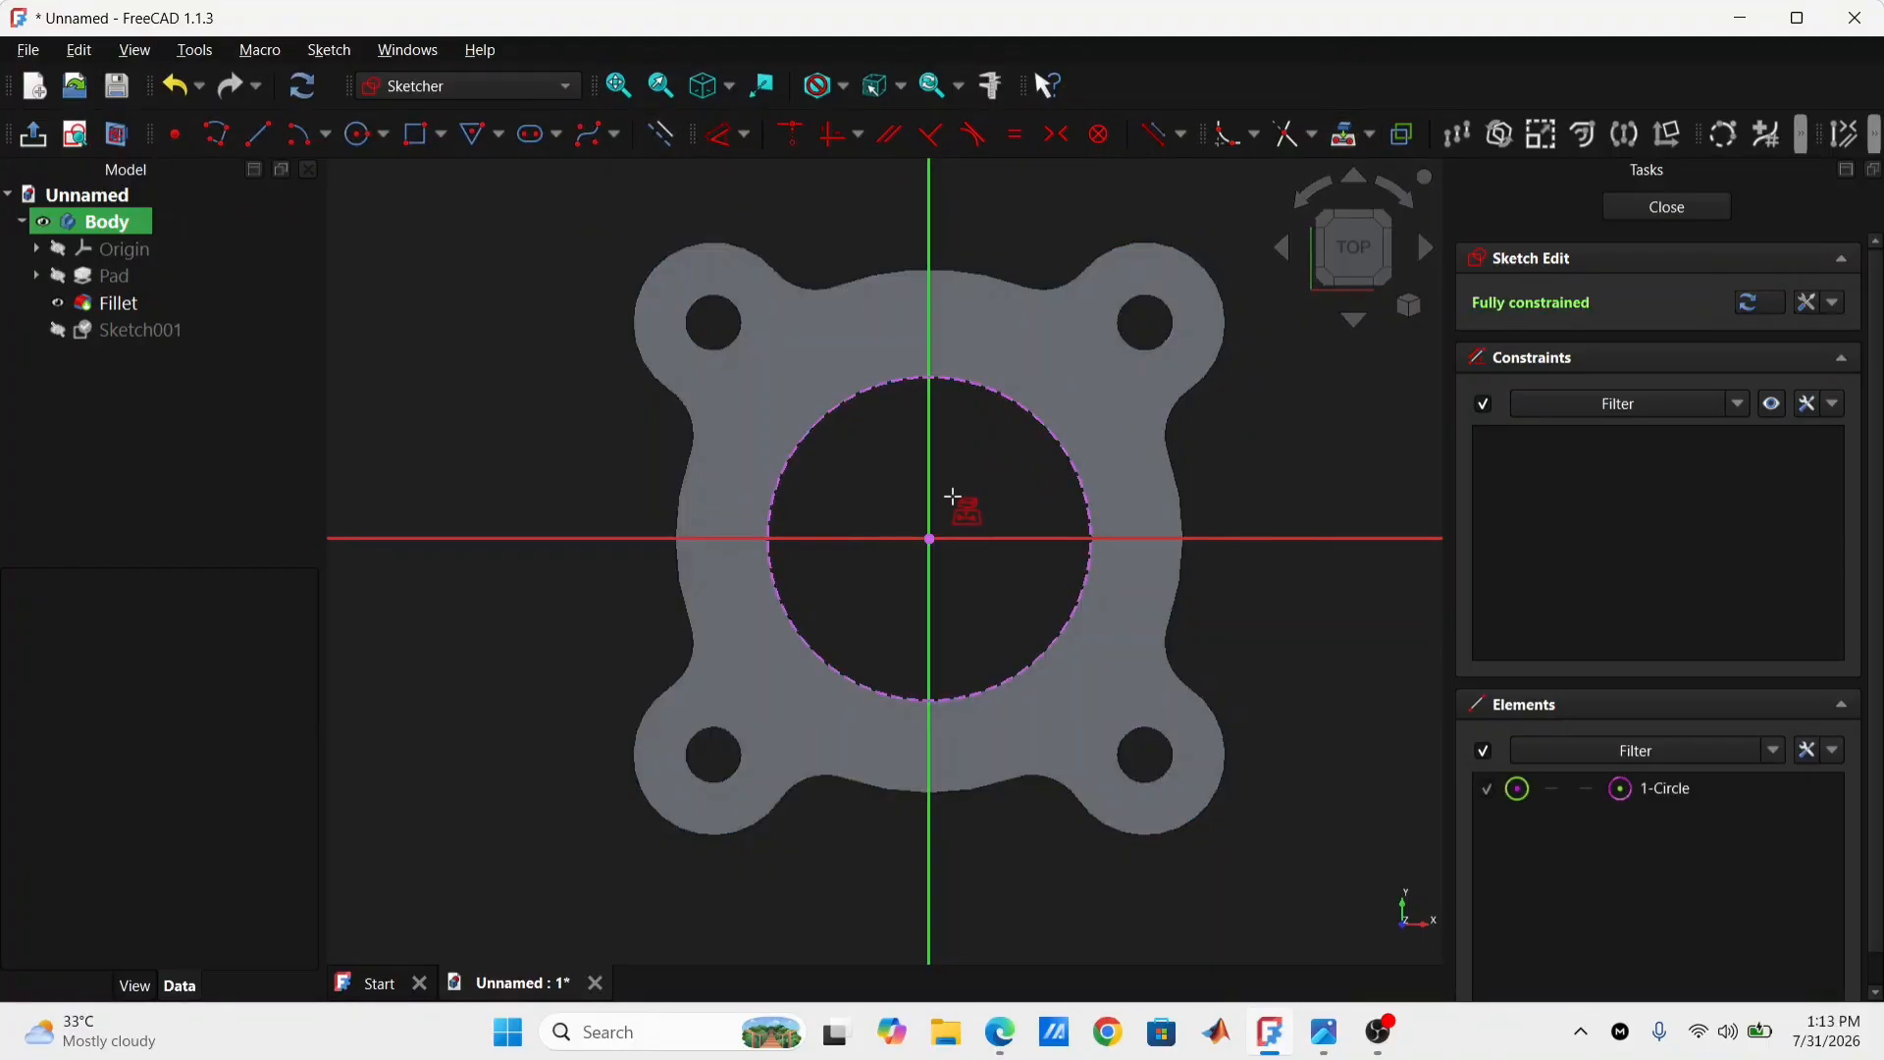
pyautogui.click(675, 134)
# Step: Draw two circles centred on the origin: one inside the bore about 40 mm across and a surrounding one 75 mm in diameter
pyautogui.click(362, 135)
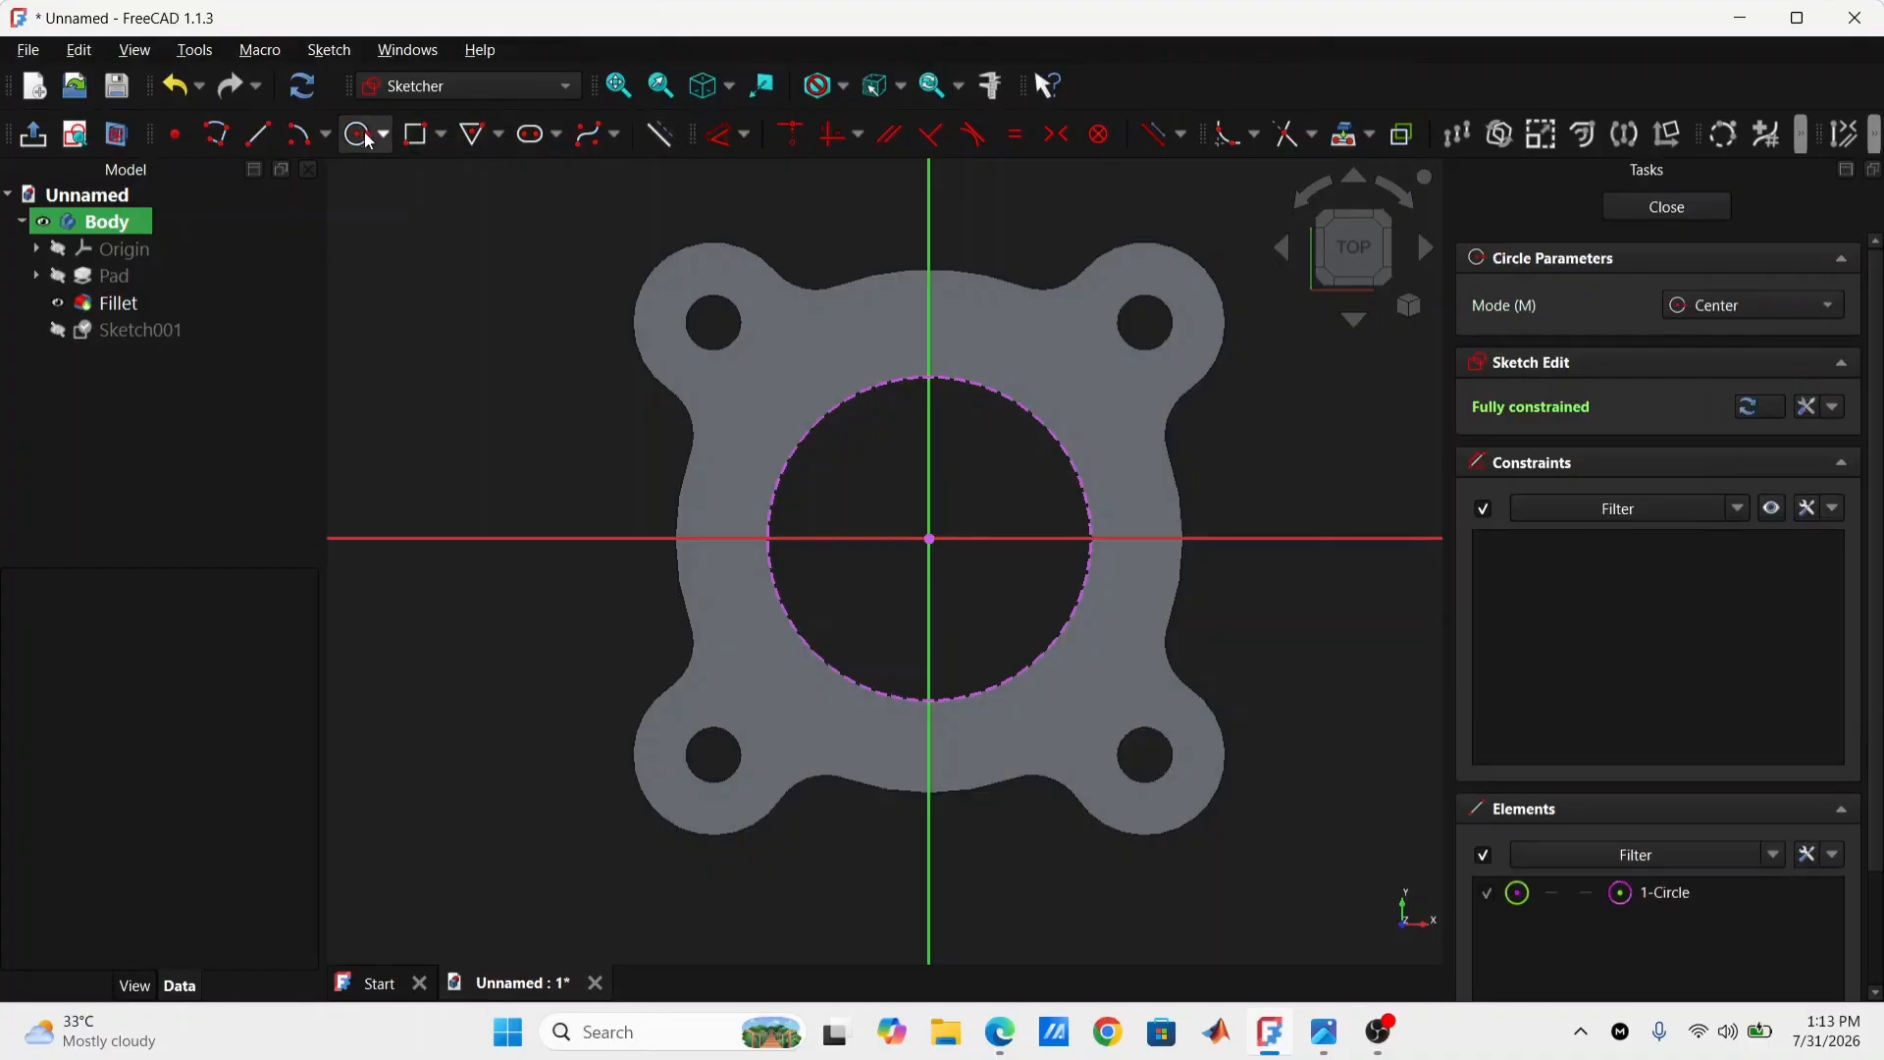
pyautogui.click(930, 538)
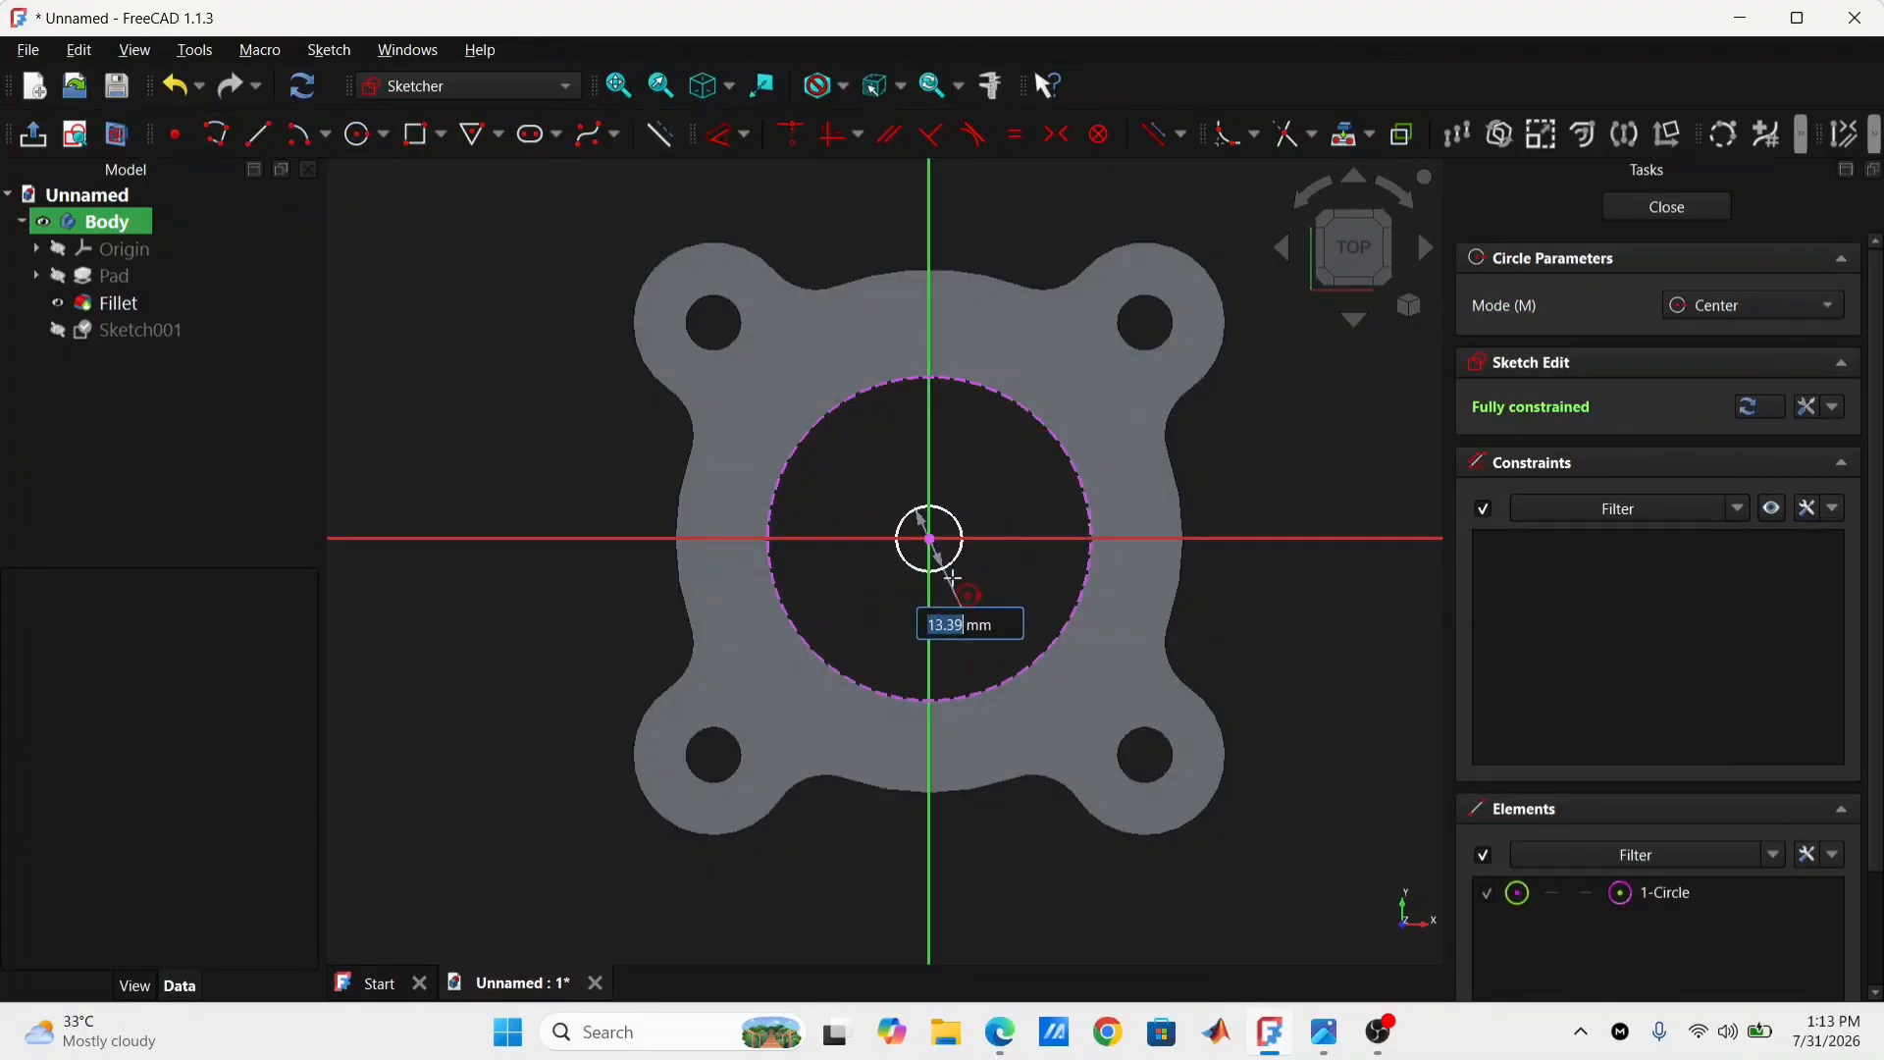
pyautogui.click(1004, 615)
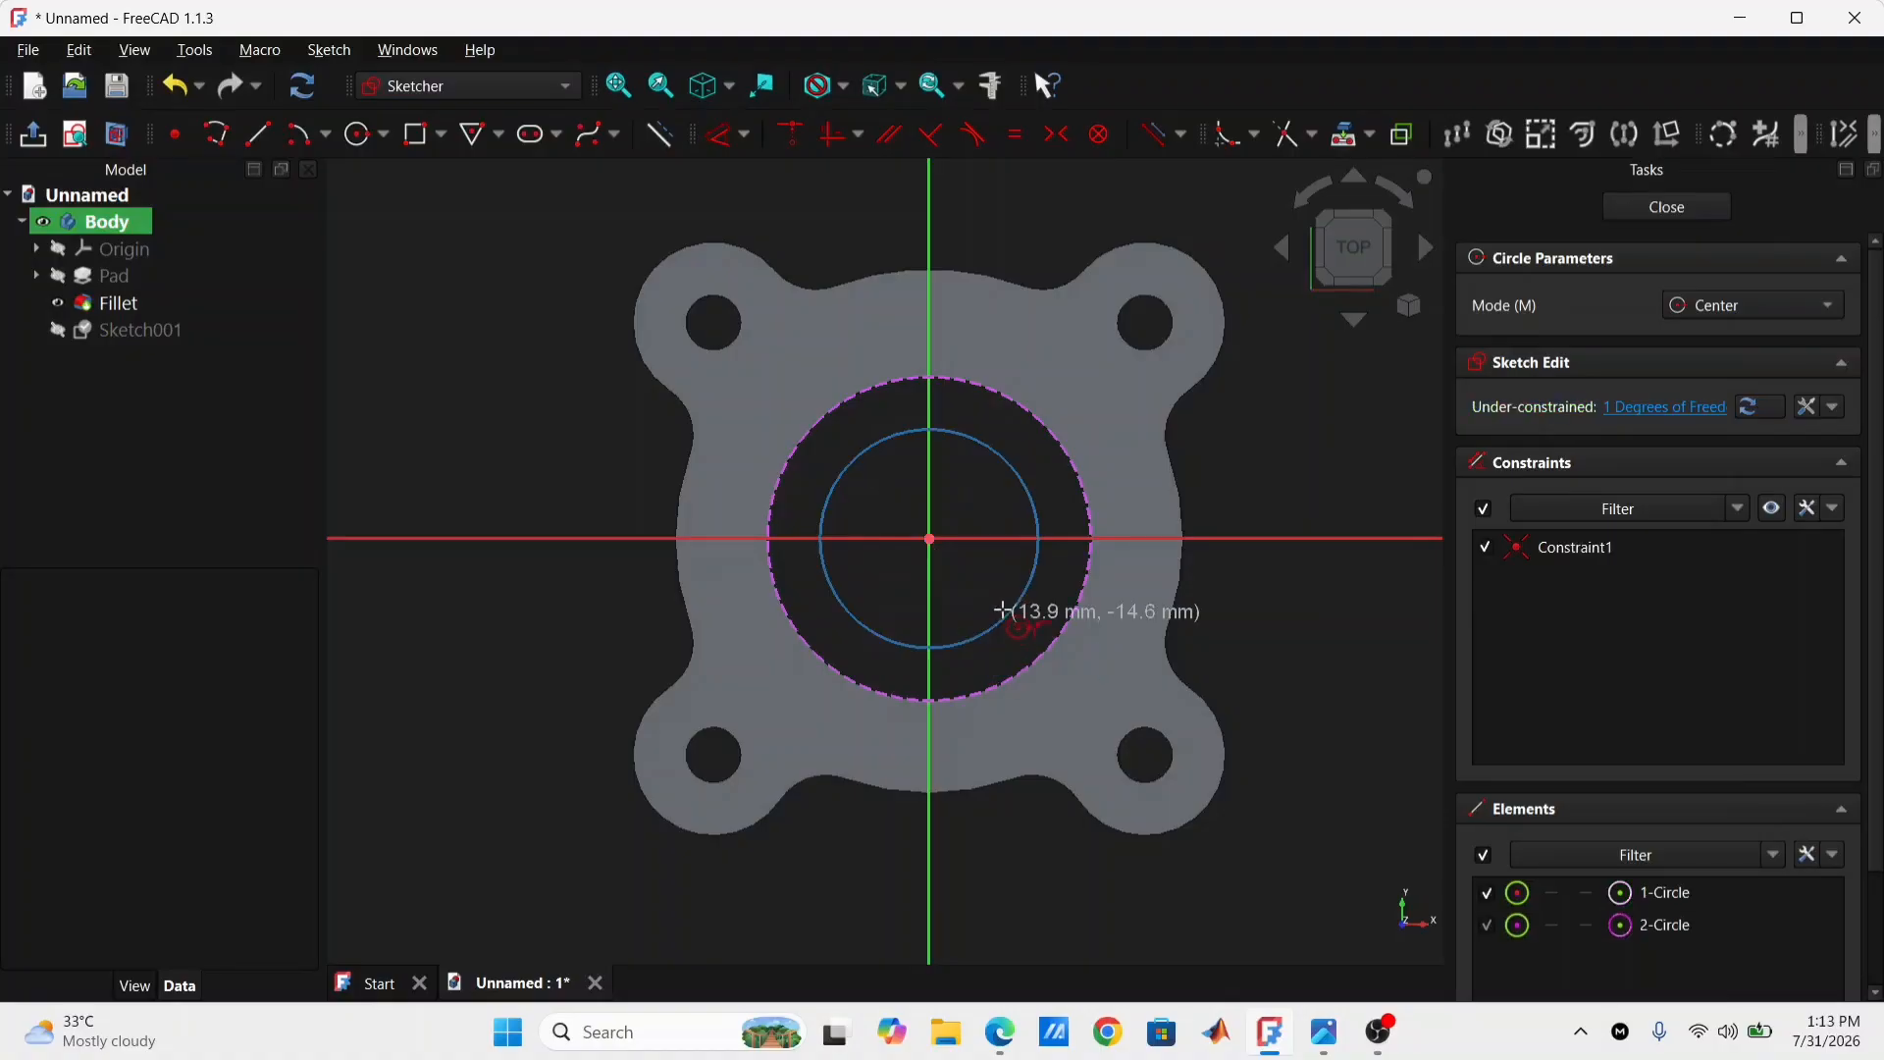
pyautogui.click(930, 539)
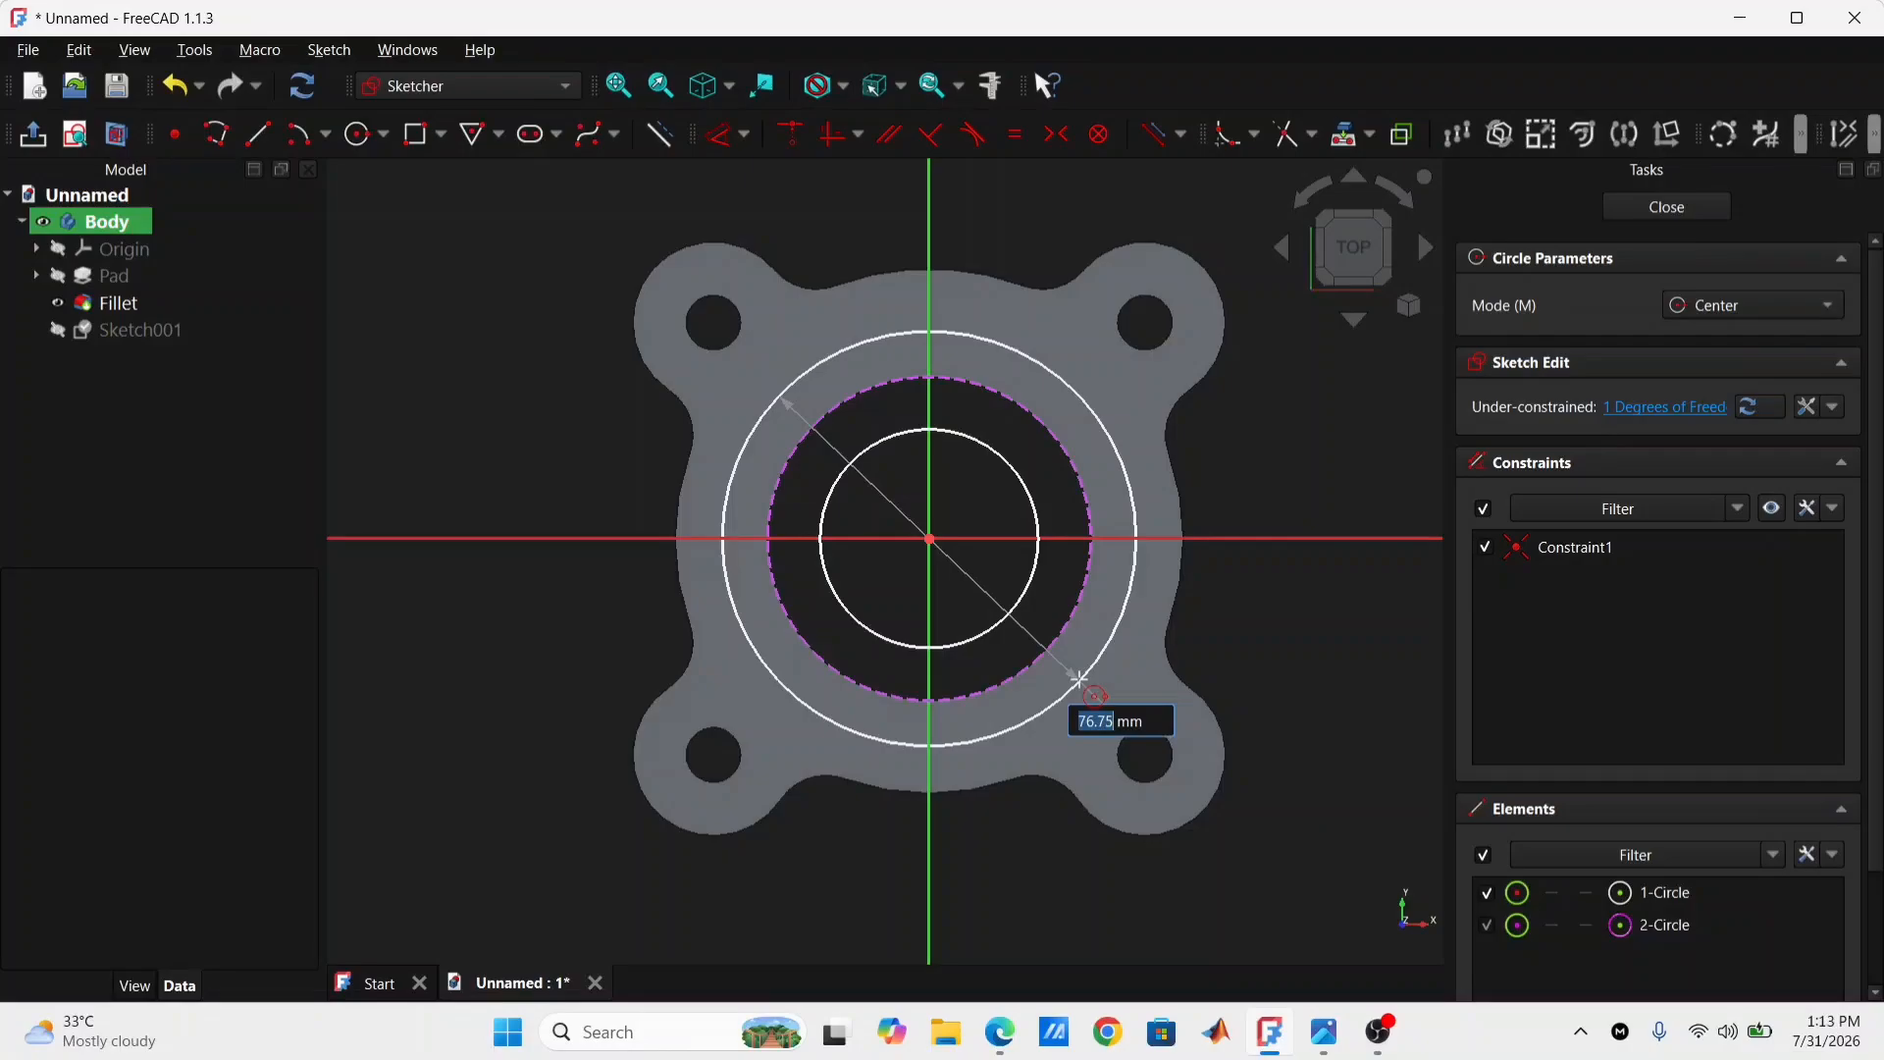
pyautogui.write('75')
pyautogui.press('Return')
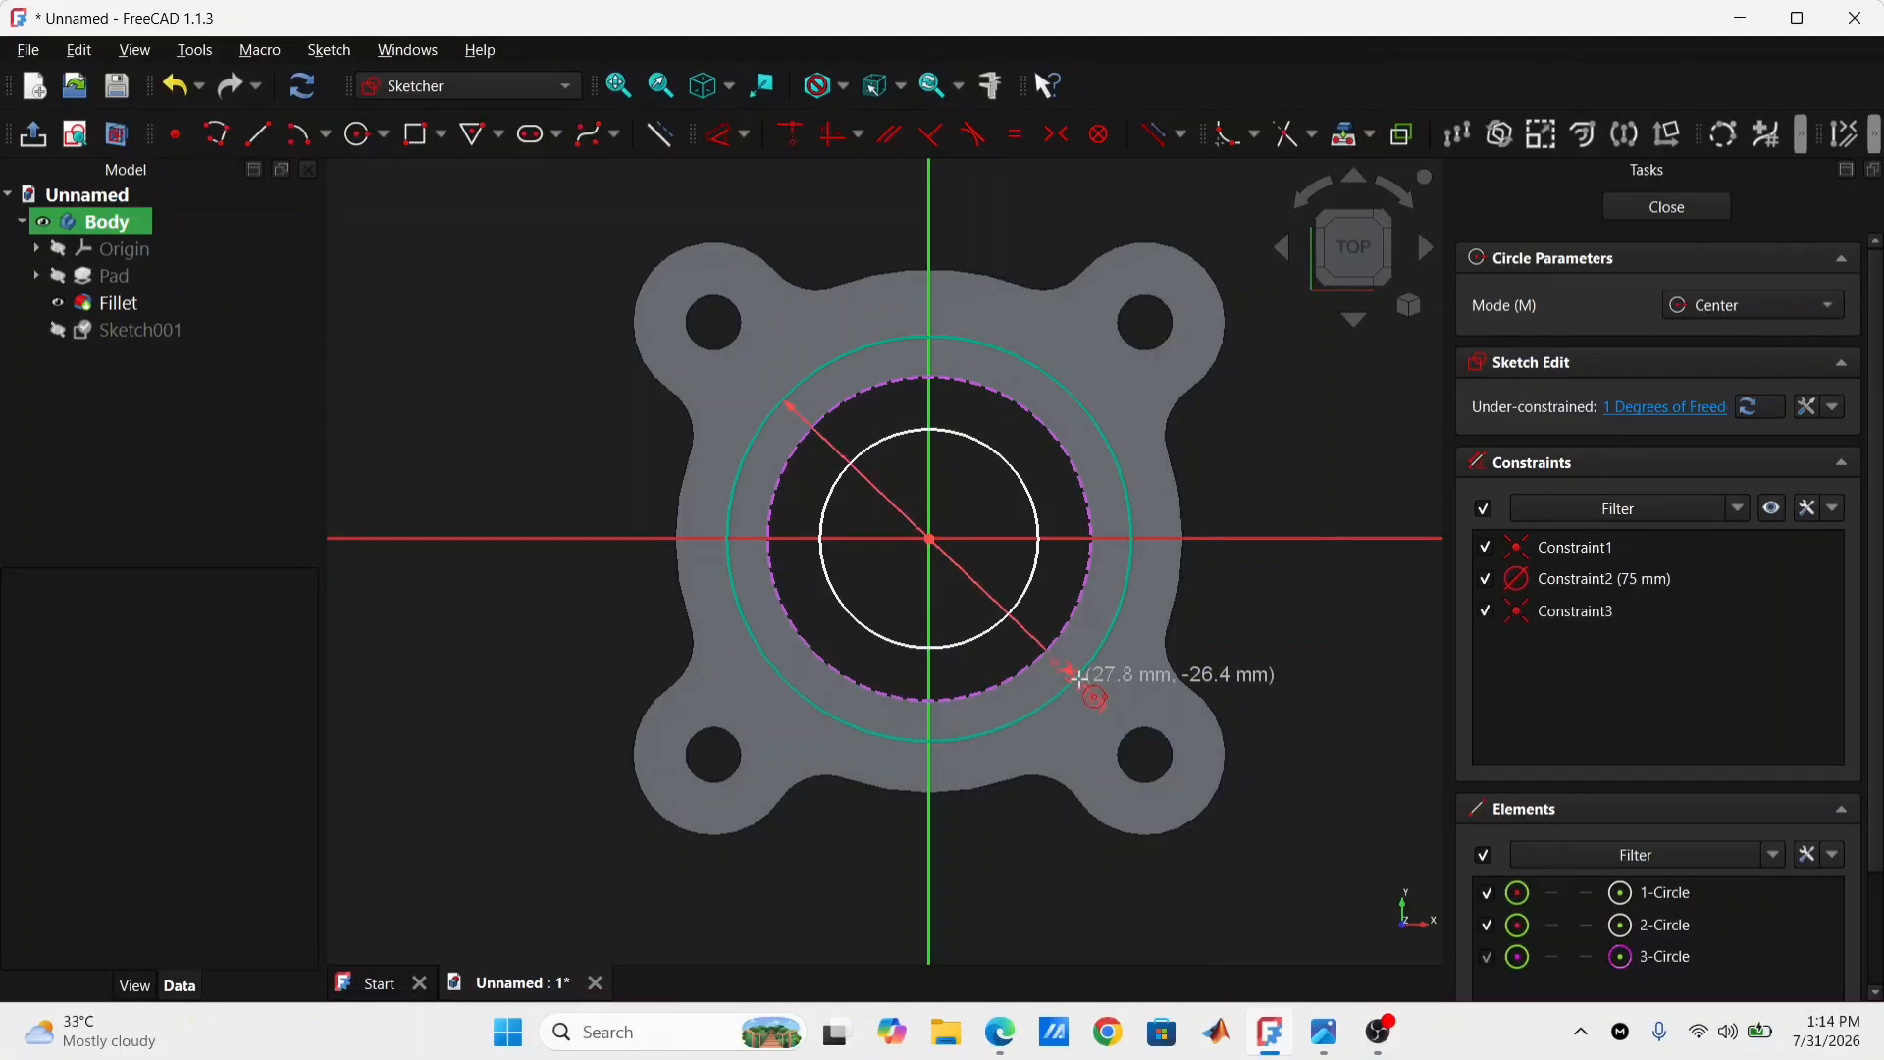
pyautogui.press('Escape')
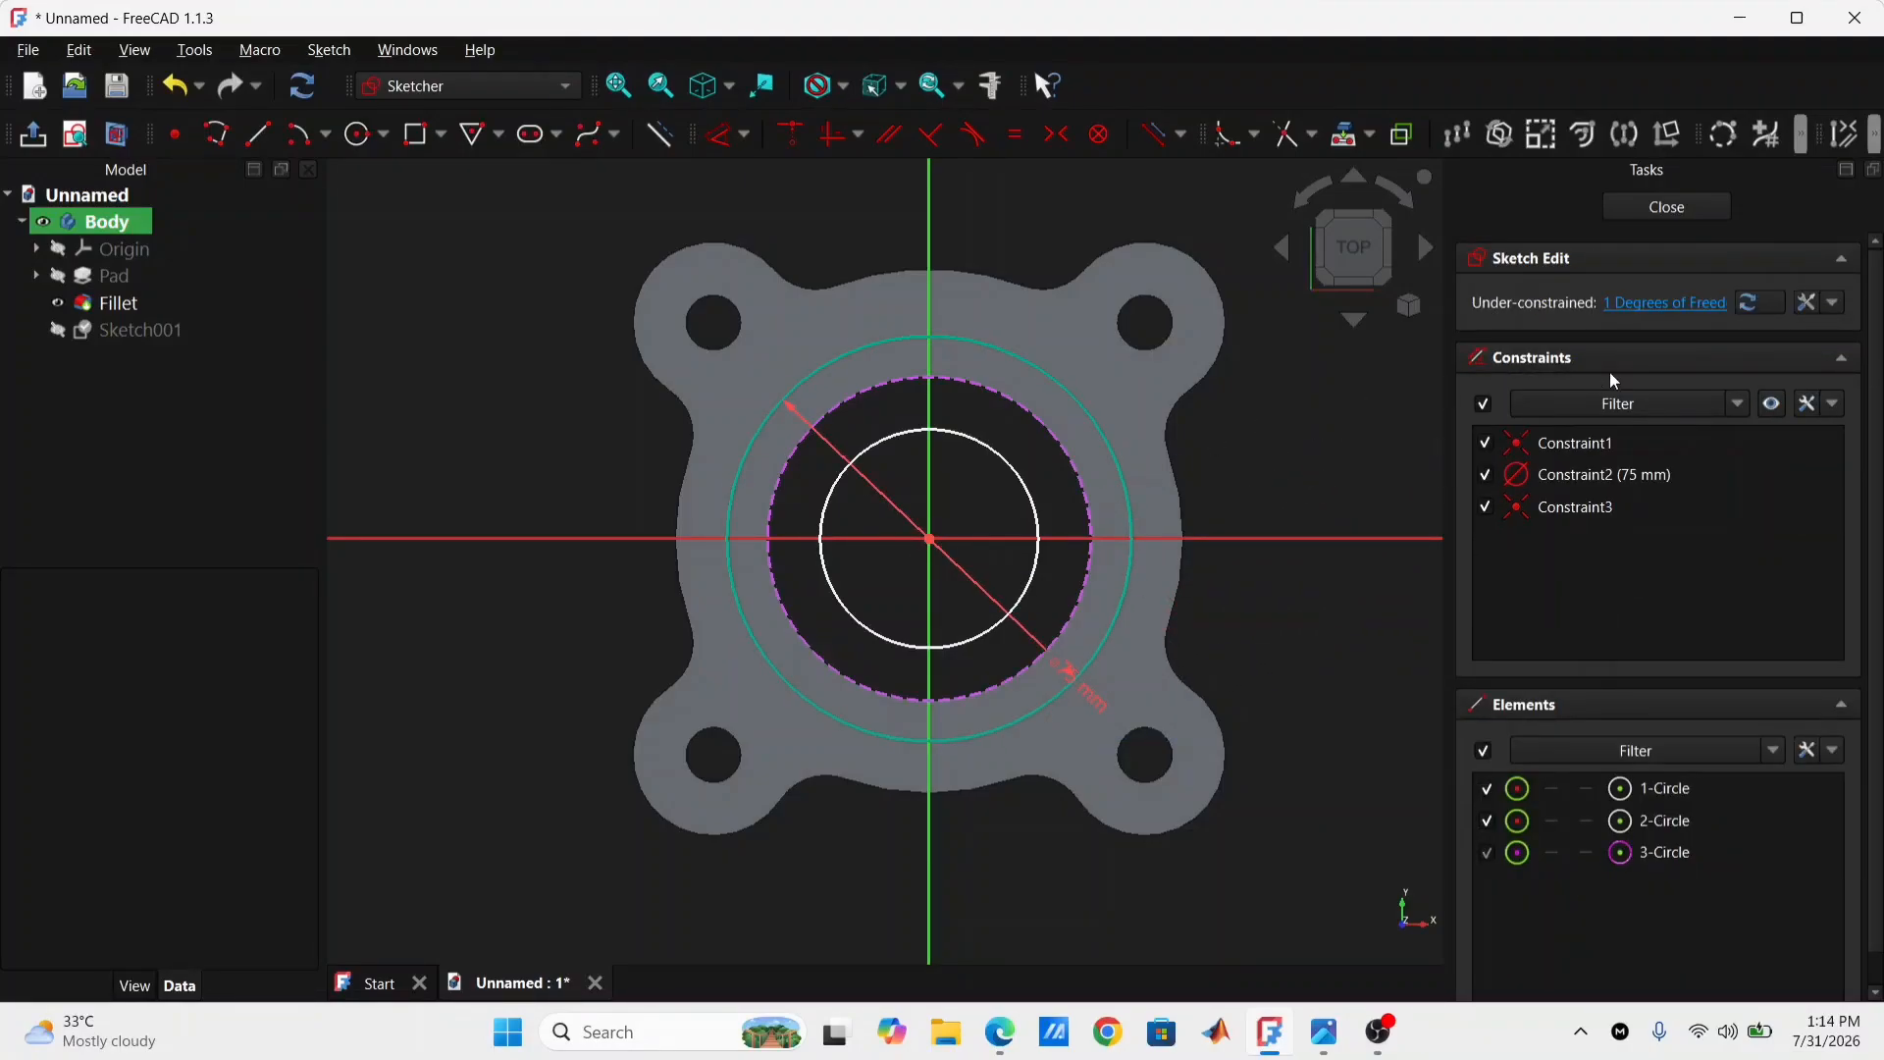
# Step: Constrain the inner circle equal to the projected bore edge and close the collar sketch
pyautogui.moveTo(1013, 485); pyautogui.dragTo(1022, 470)
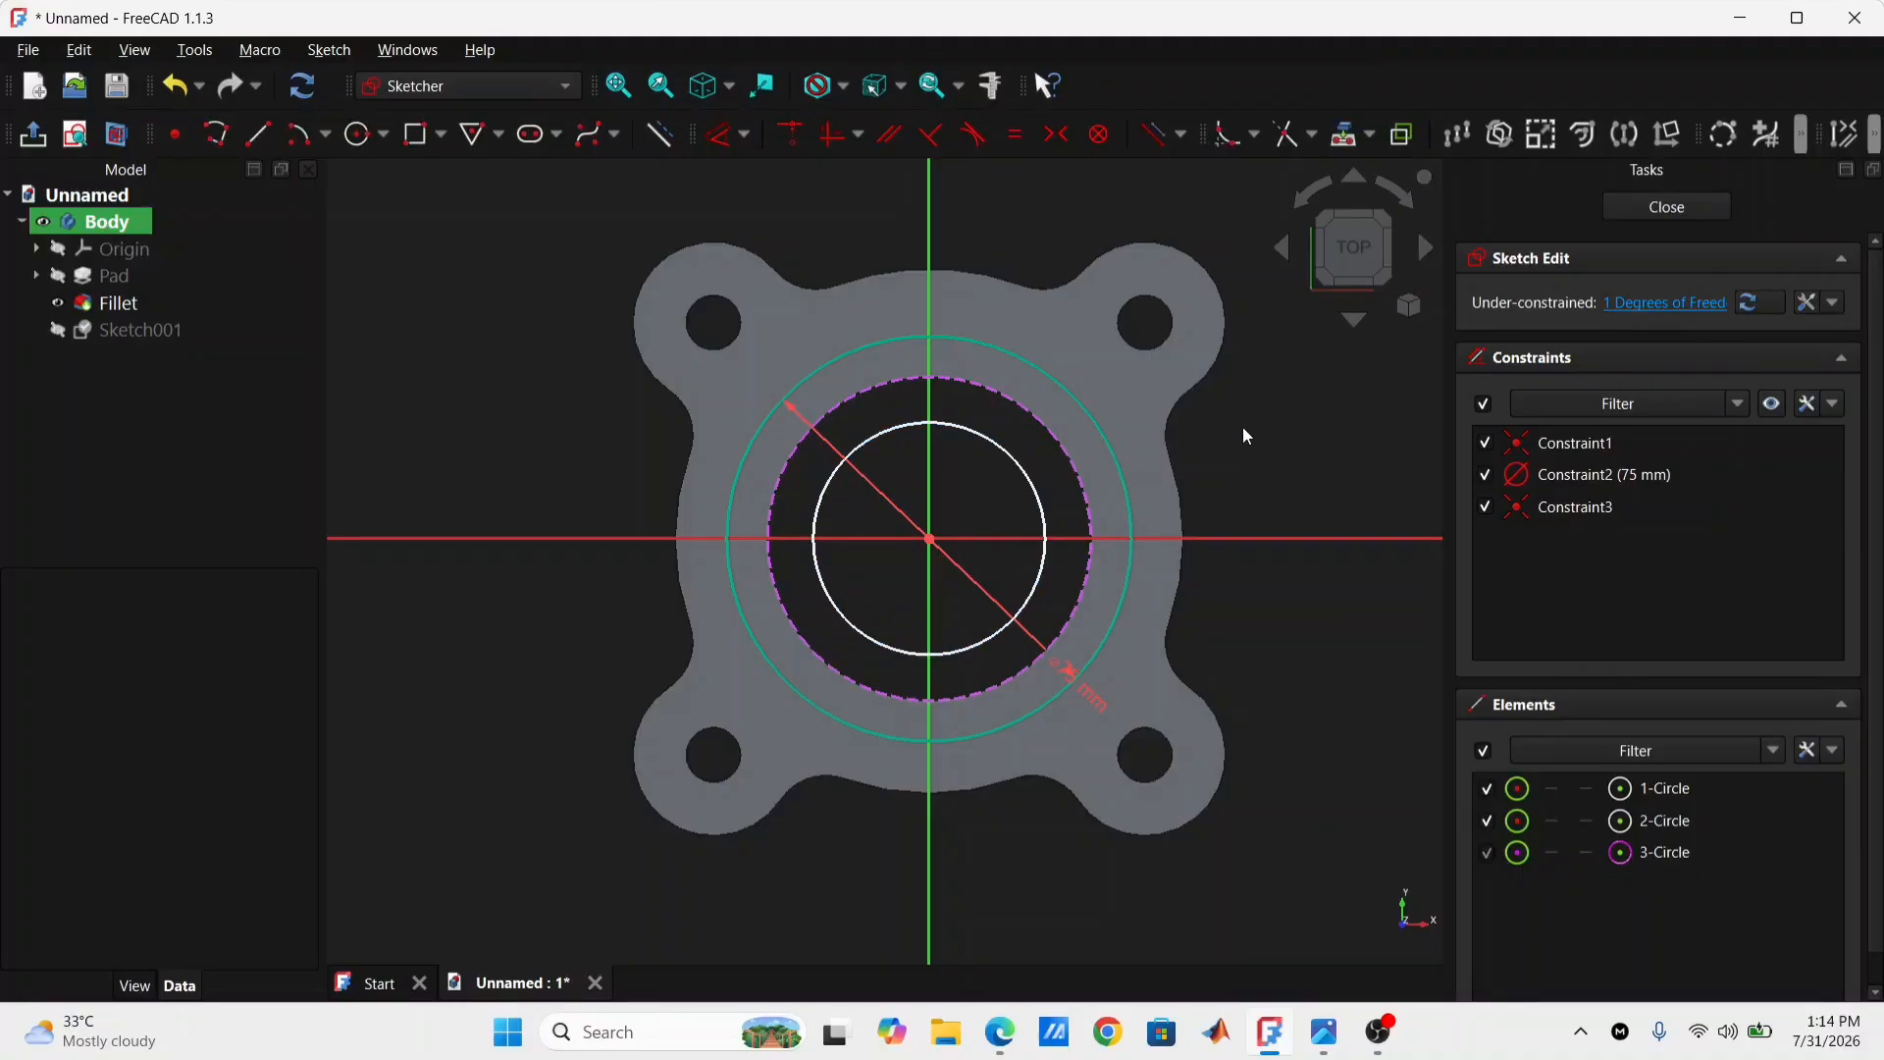
pyautogui.click(1029, 483)
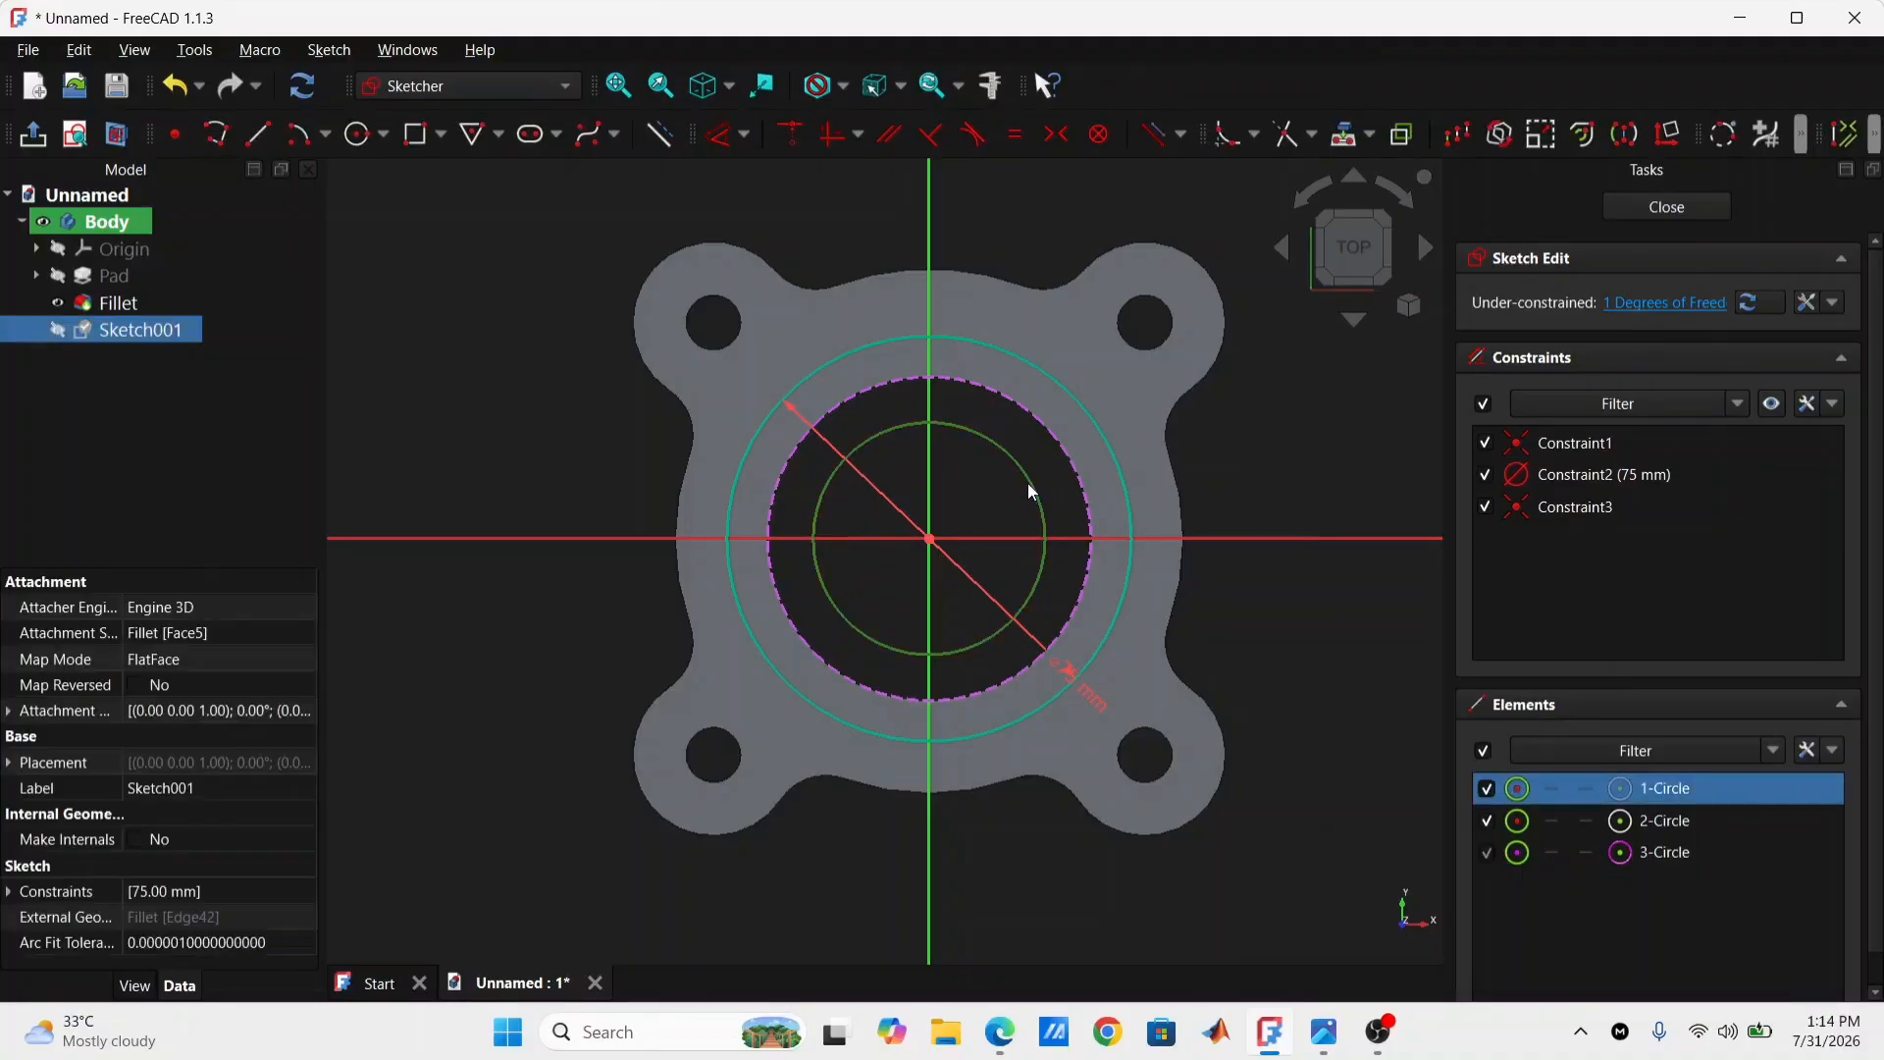
pyautogui.click(1040, 423)
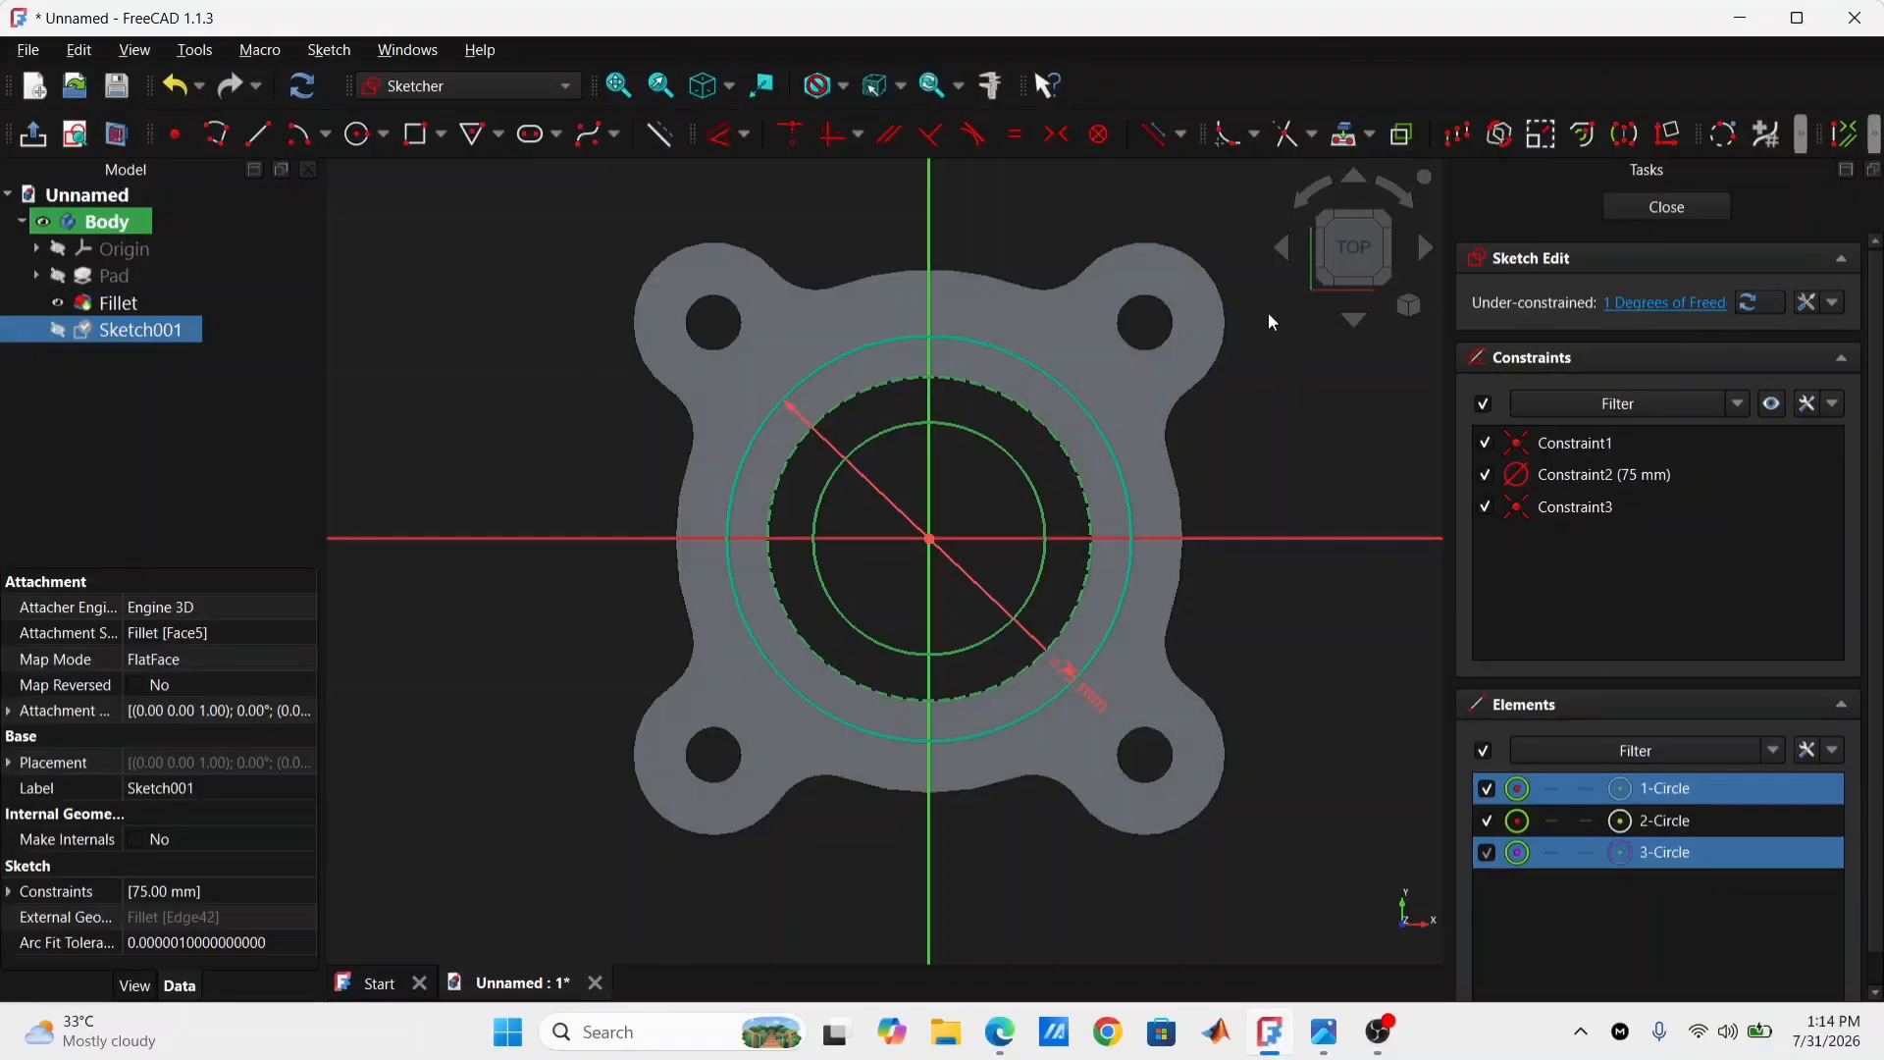
pyautogui.click(1012, 140)
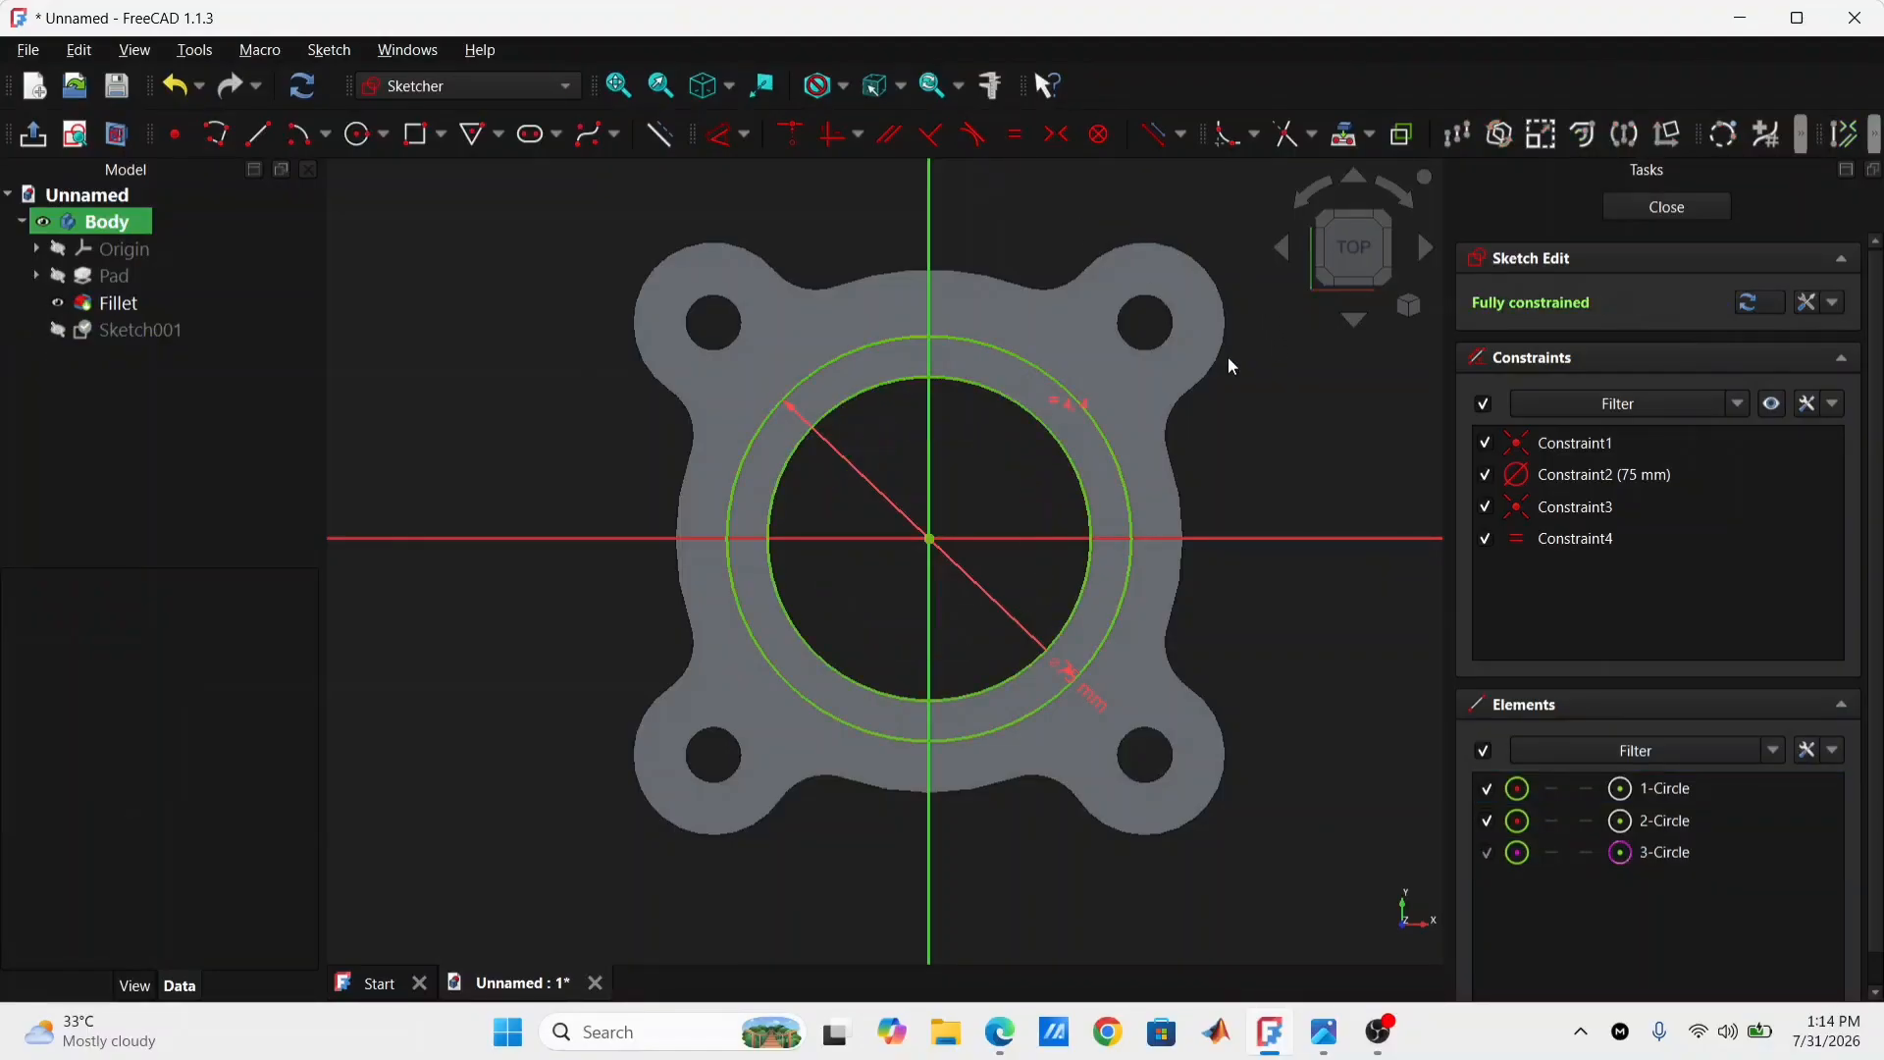
pyautogui.click(1627, 206)
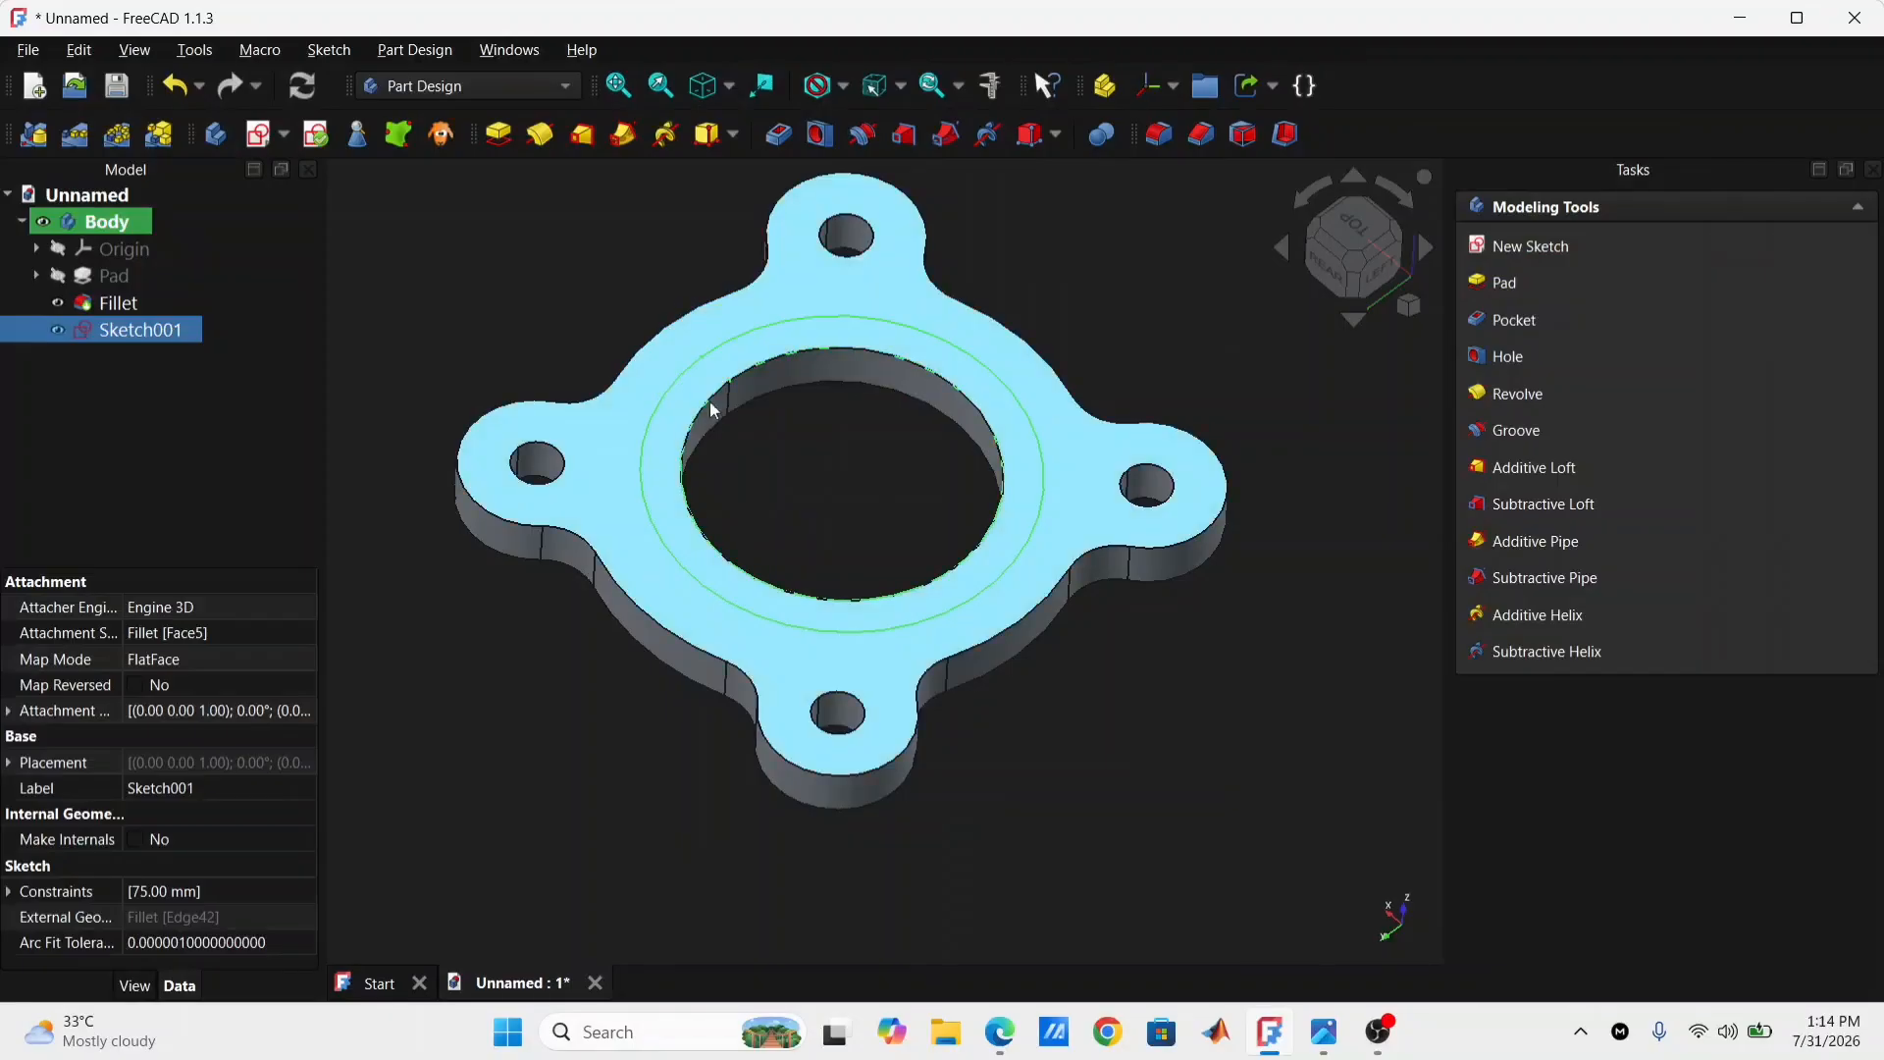
# Step: Pad the collar ring sketch 20 mm upward from the flange's top face
pyautogui.click(491, 142)
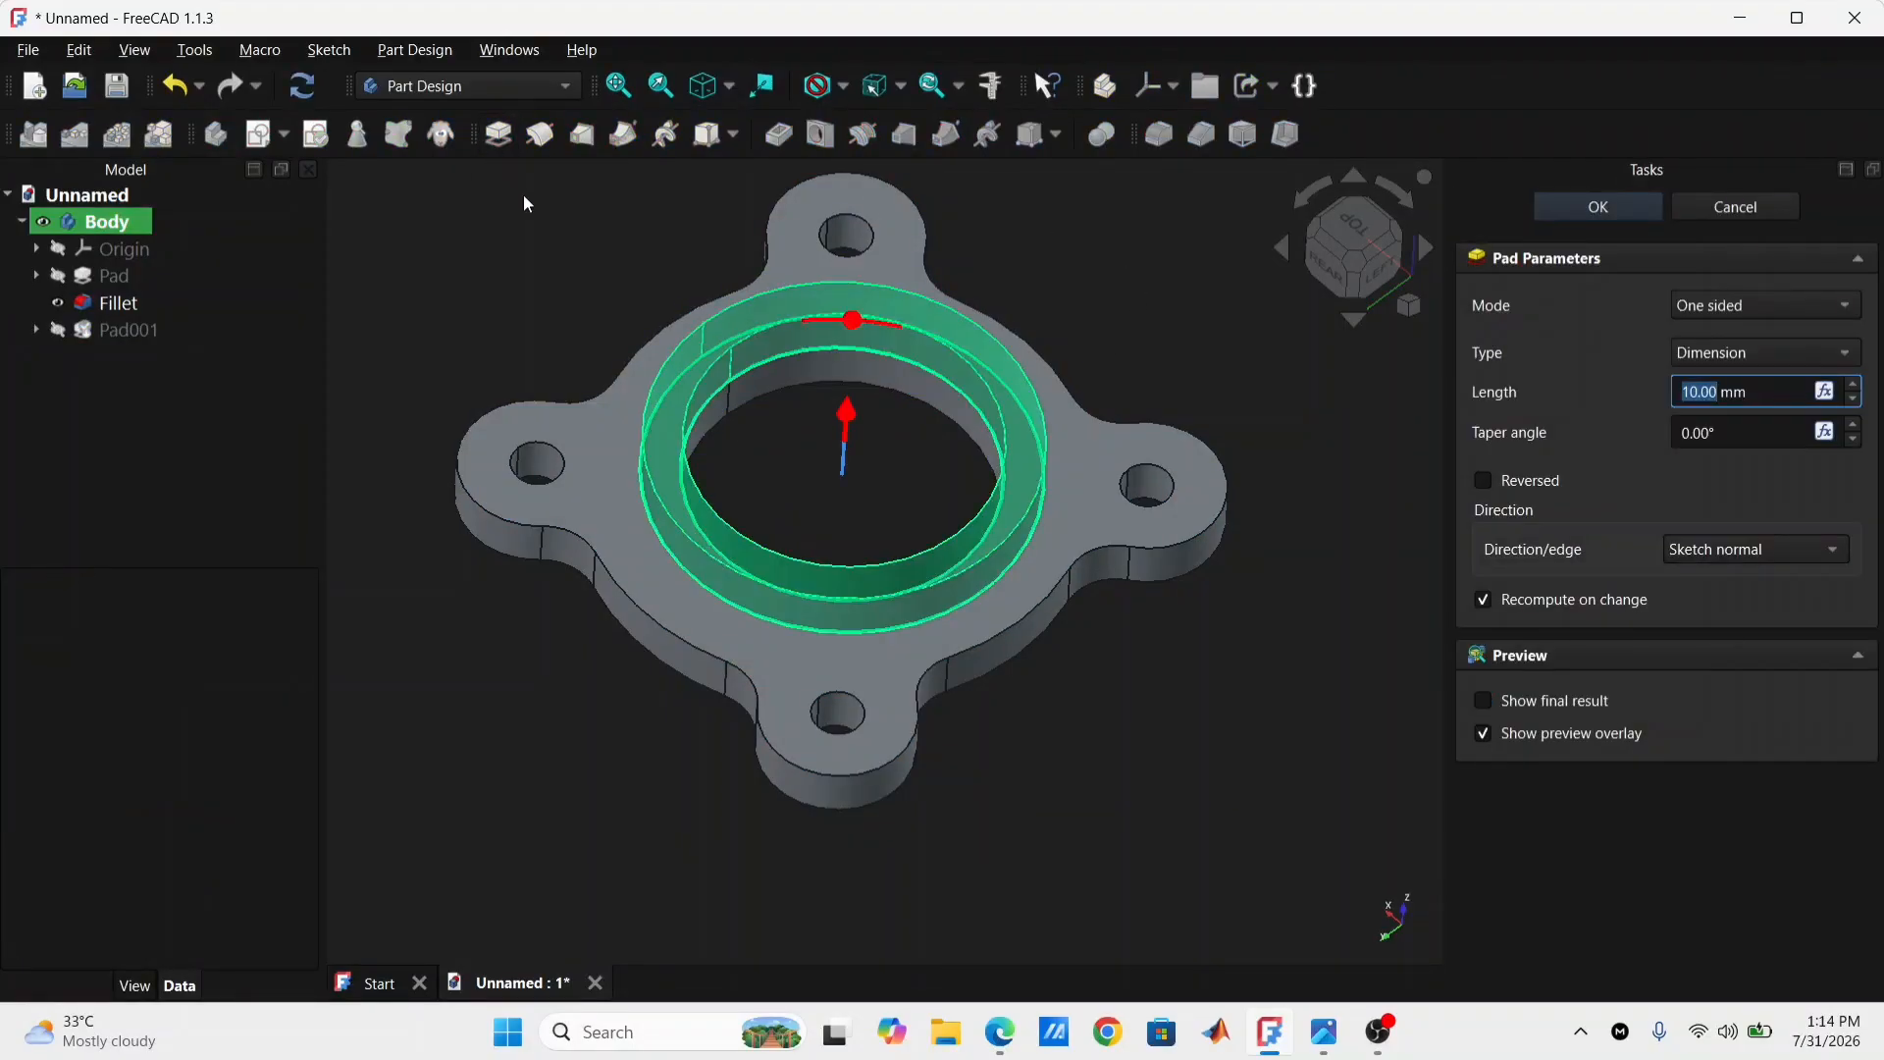
pyautogui.write('20')
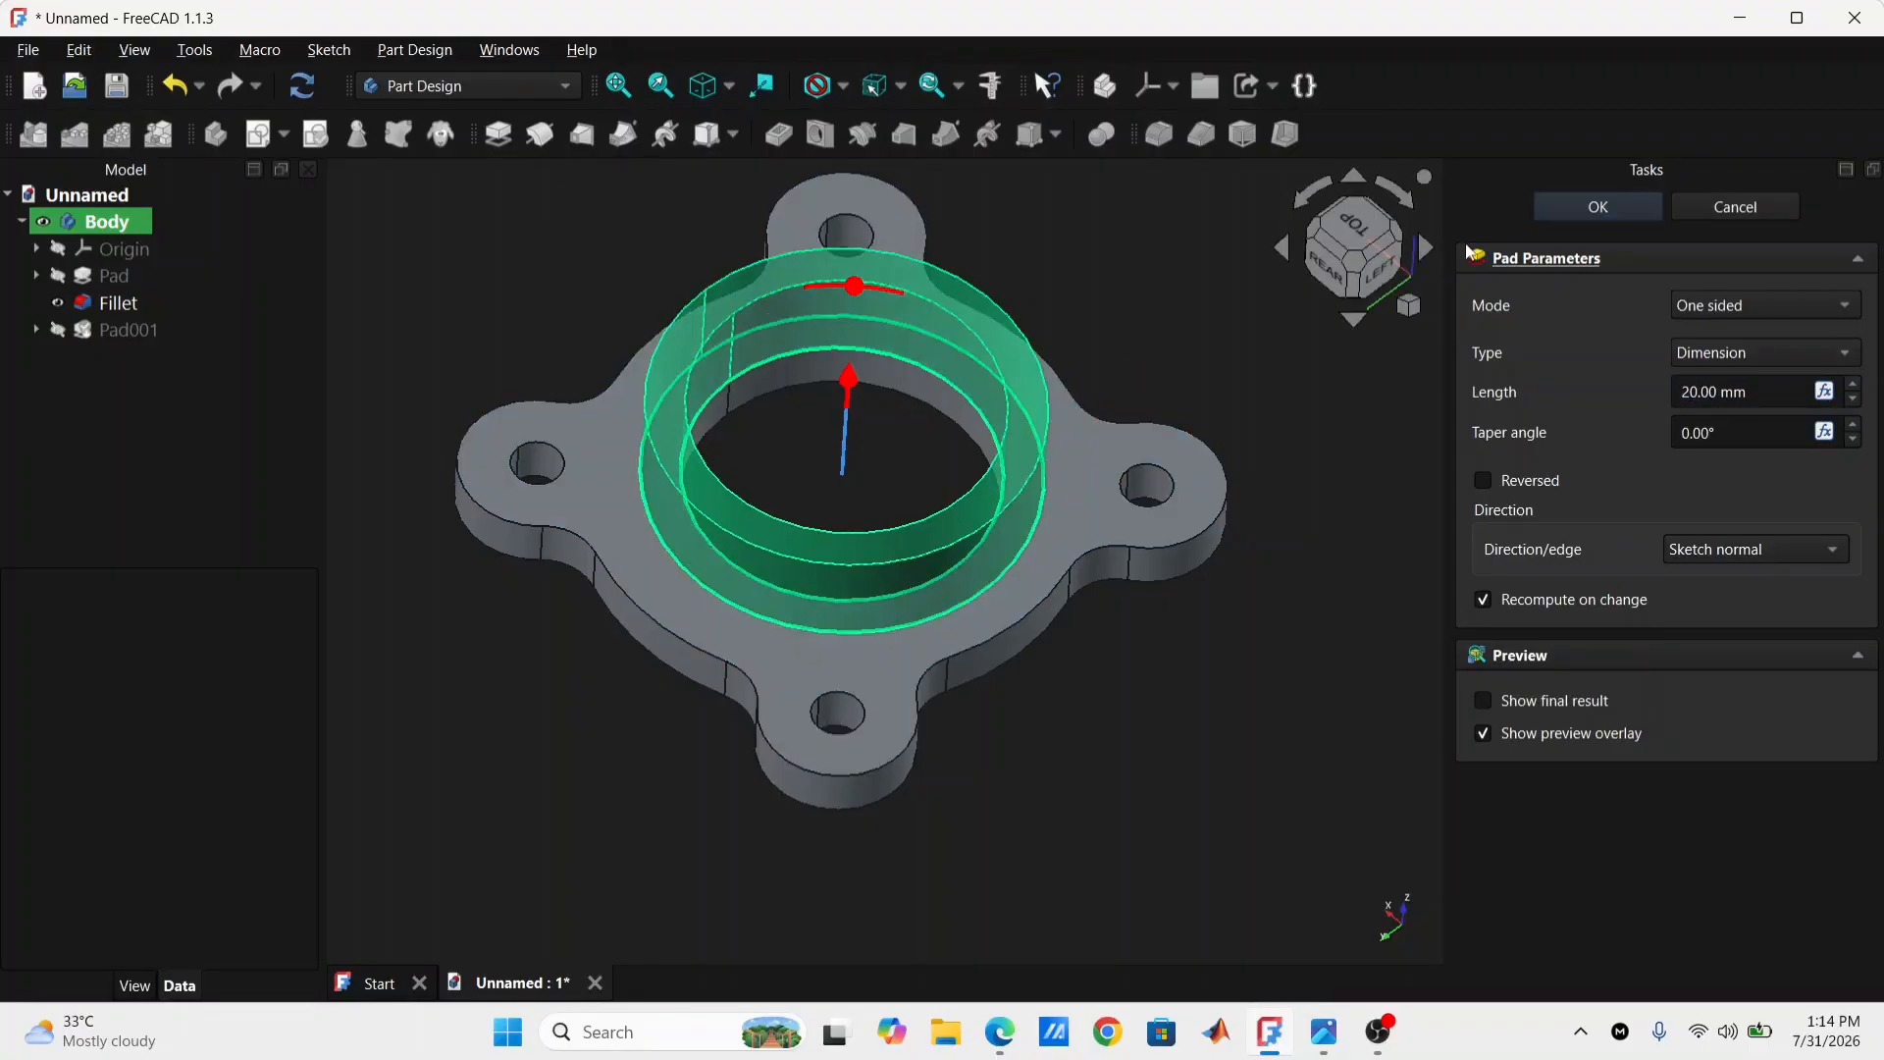
pyautogui.click(1610, 206)
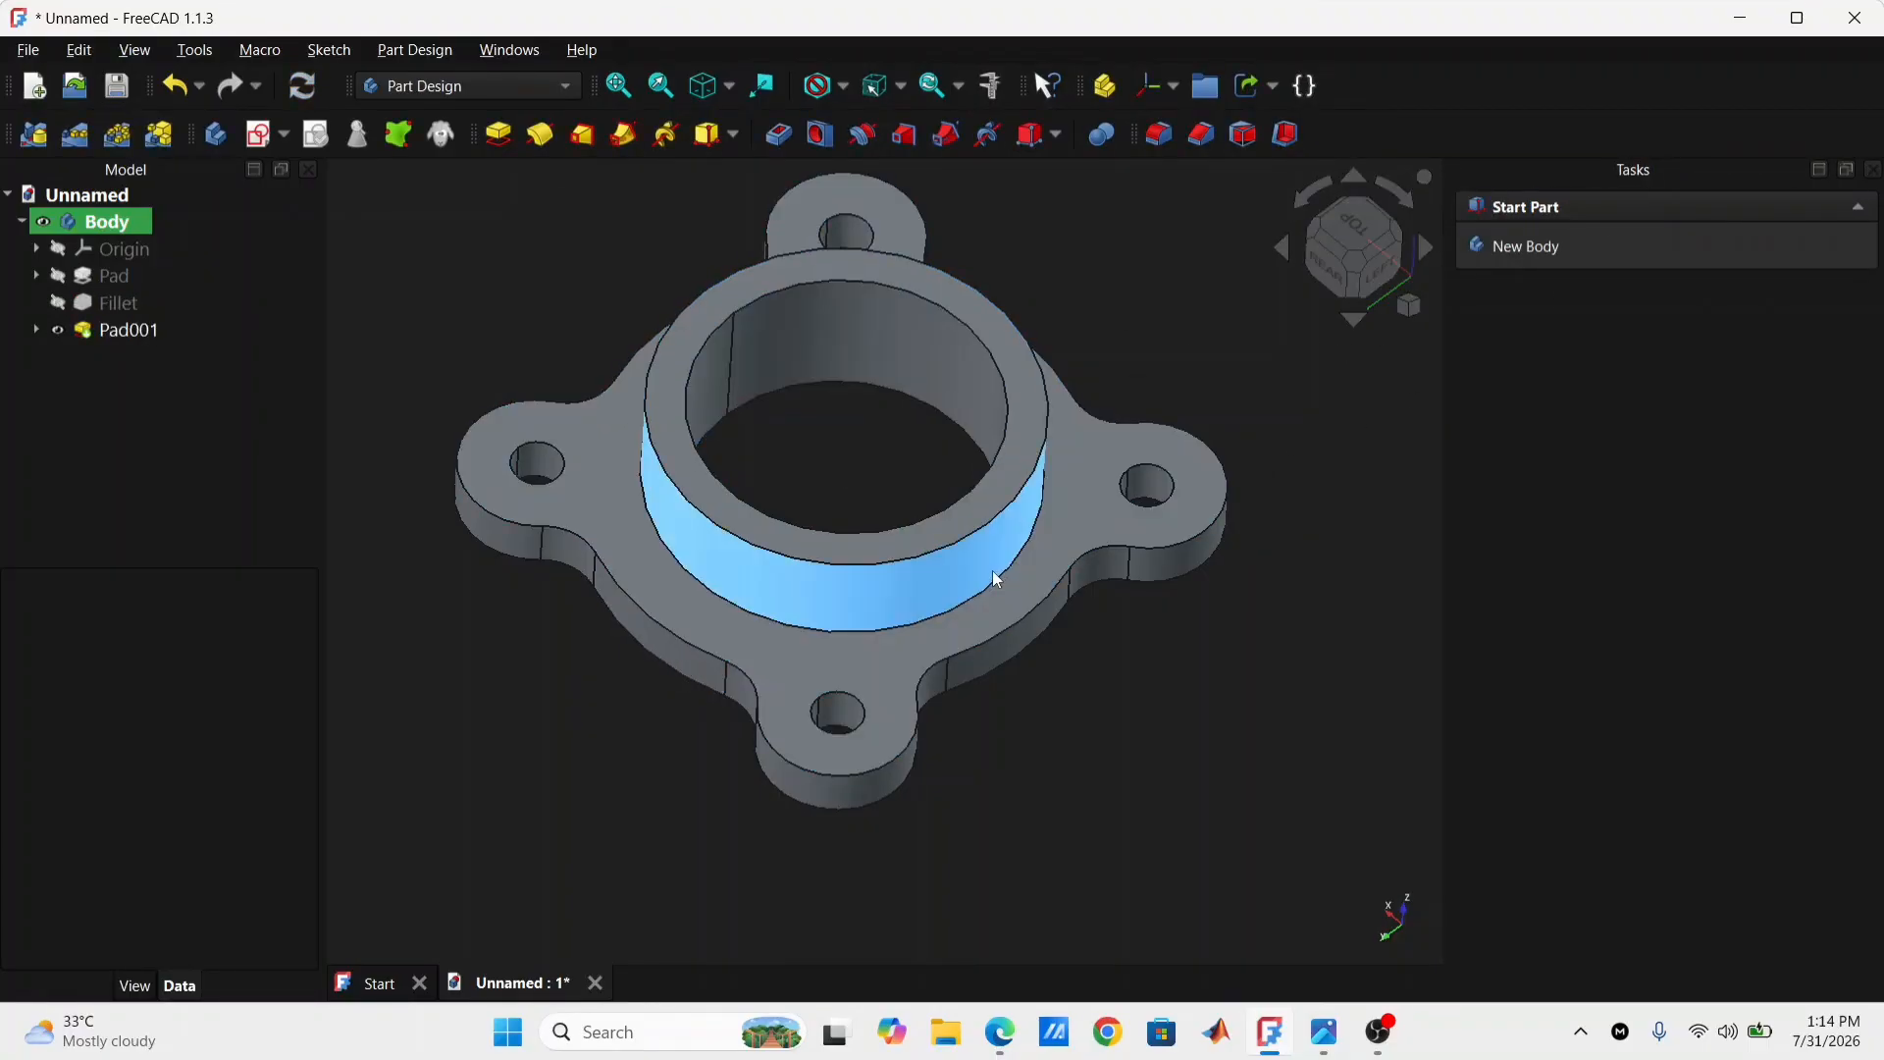
# Step: Check the collar against the reference image, then fillet its outer base edge on the plate with a 5 mm radius
pyautogui.moveTo(989, 643)
pyautogui.mouseDown(button='middle')
pyautogui.moveTo(1141, 659)
pyautogui.moveTo(1017, 656)
pyautogui.mouseUp(button='middle')
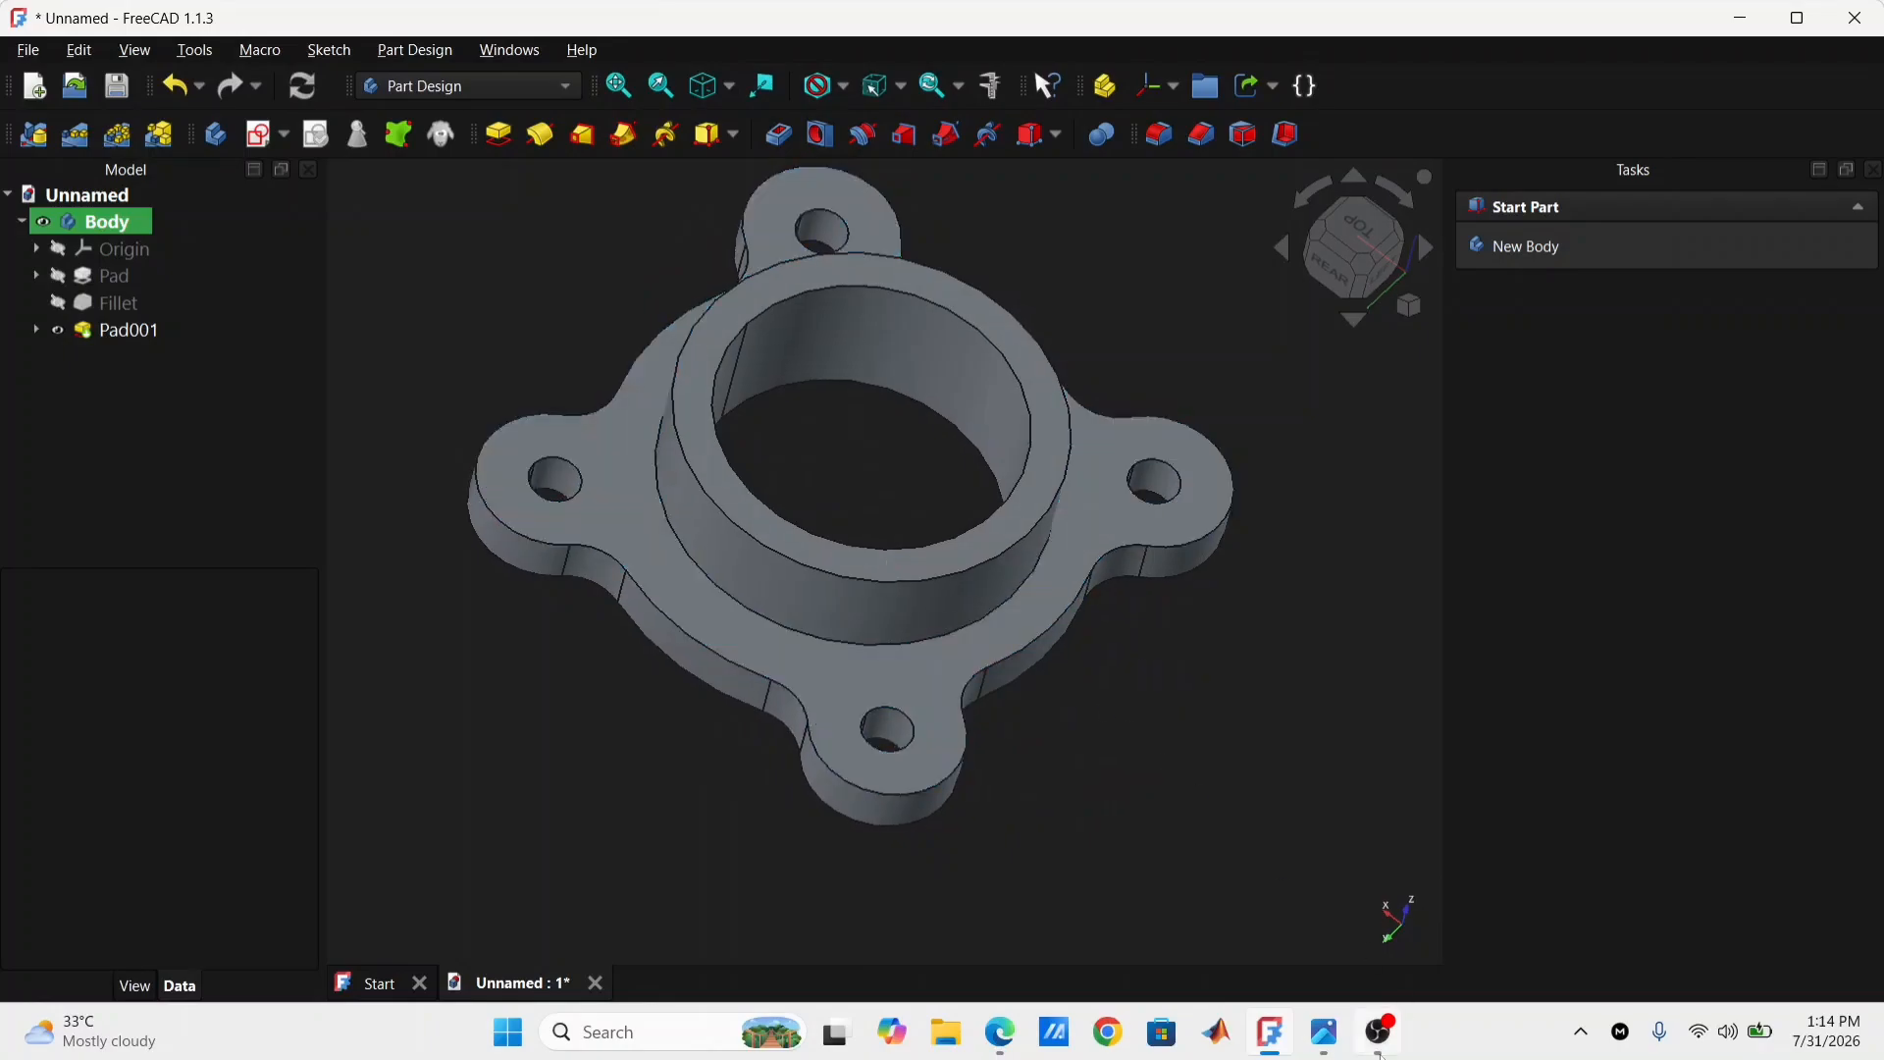
pyautogui.click(1324, 1031)
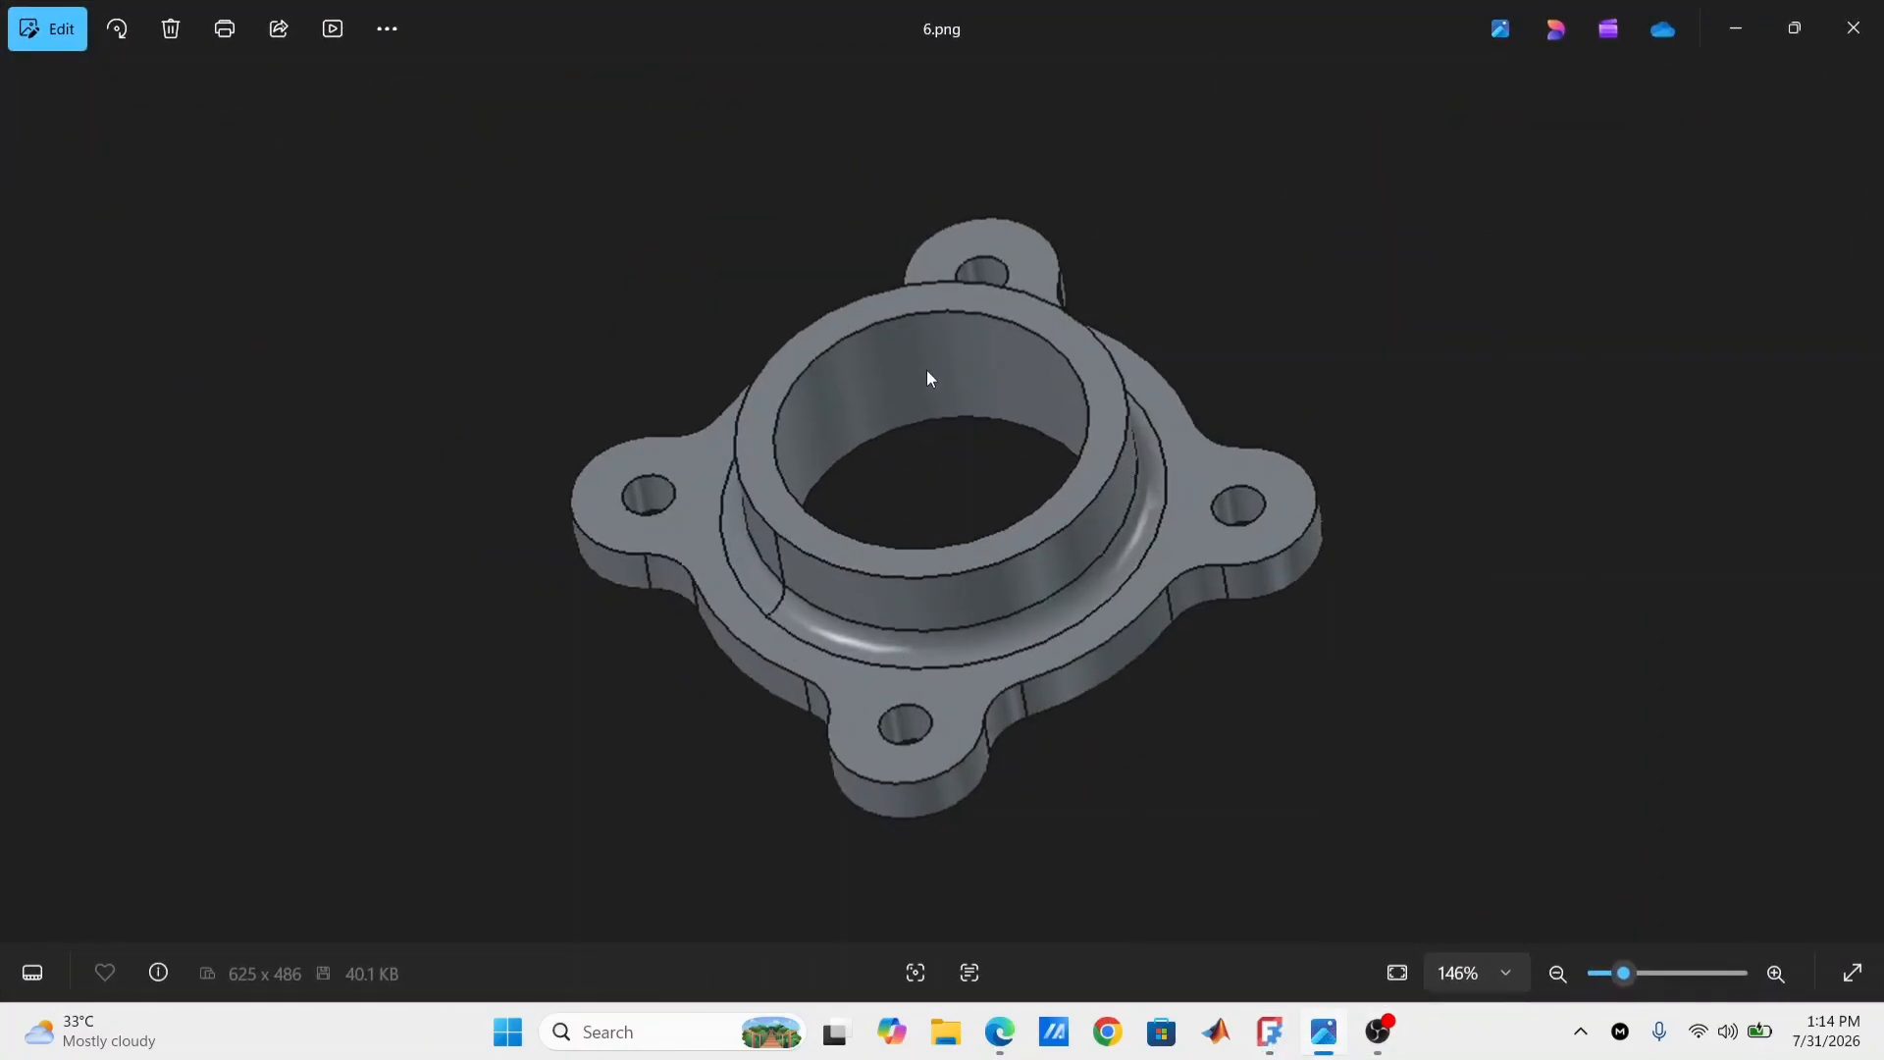
pyautogui.click(1325, 1038)
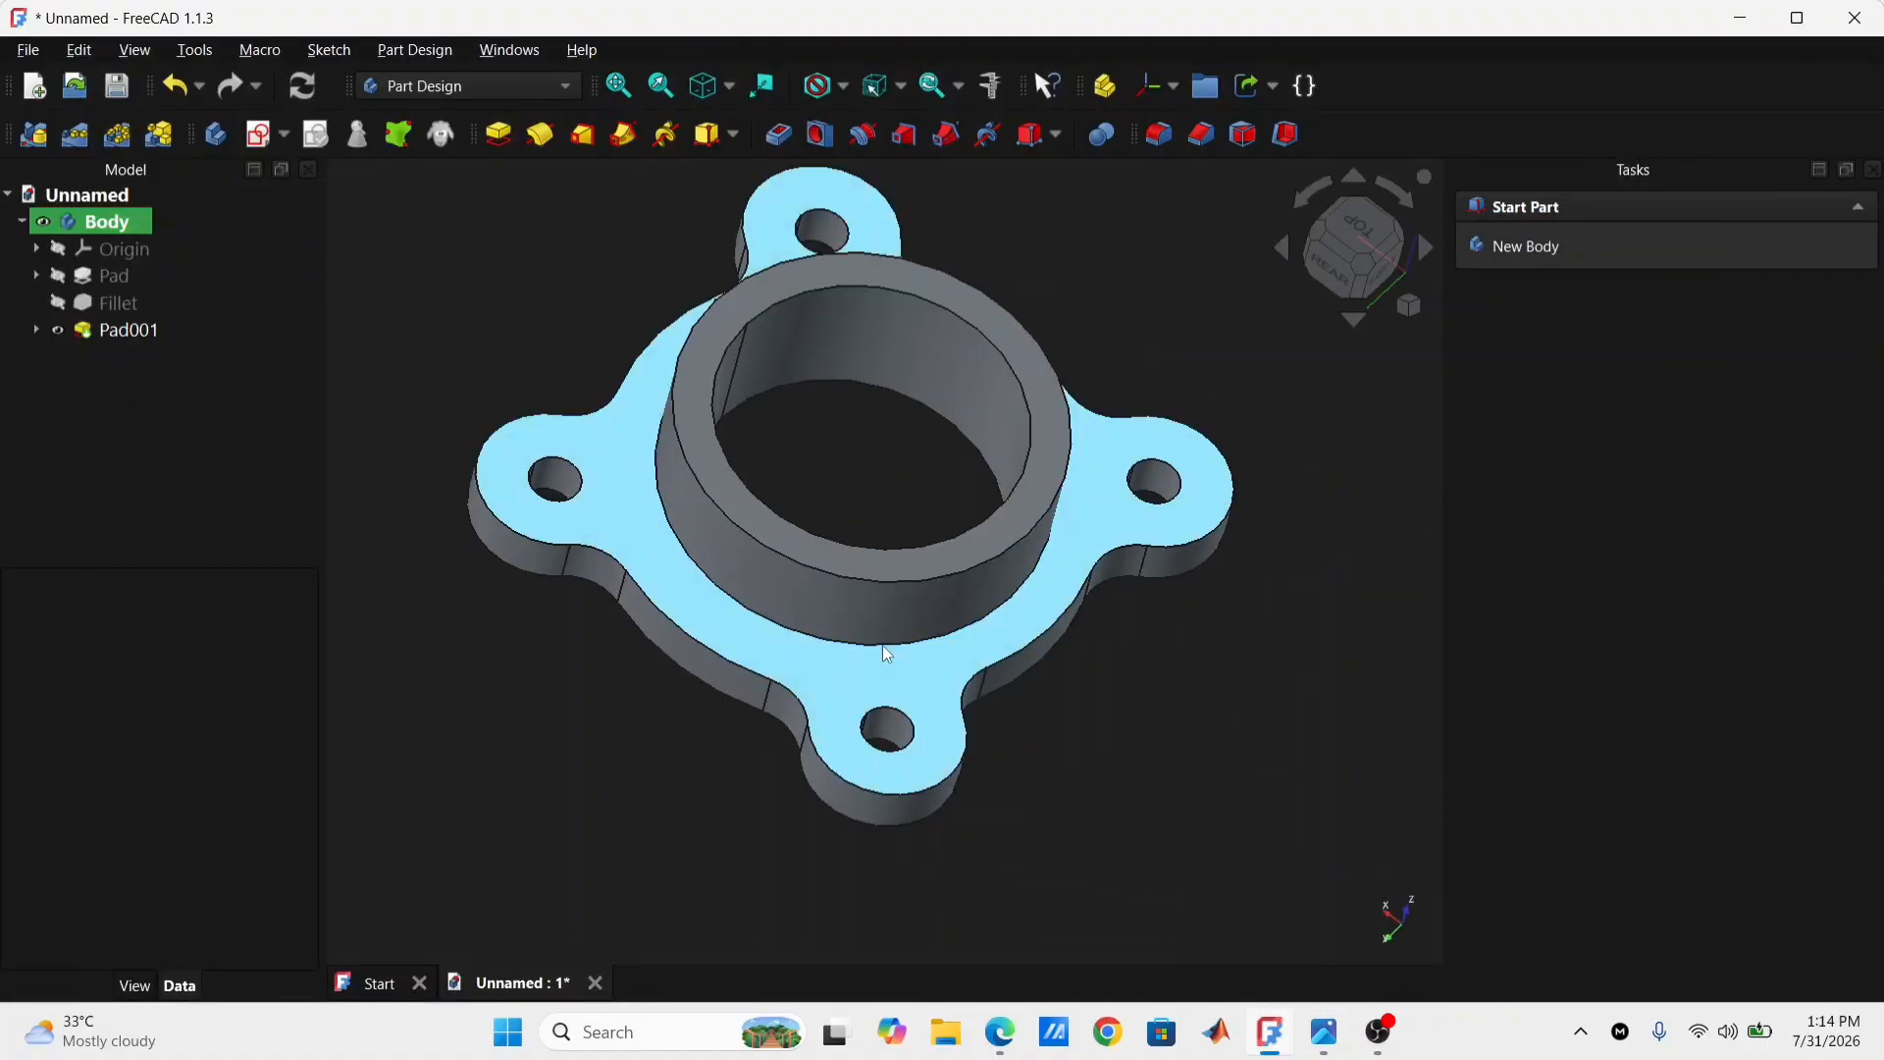
pyautogui.click(882, 644)
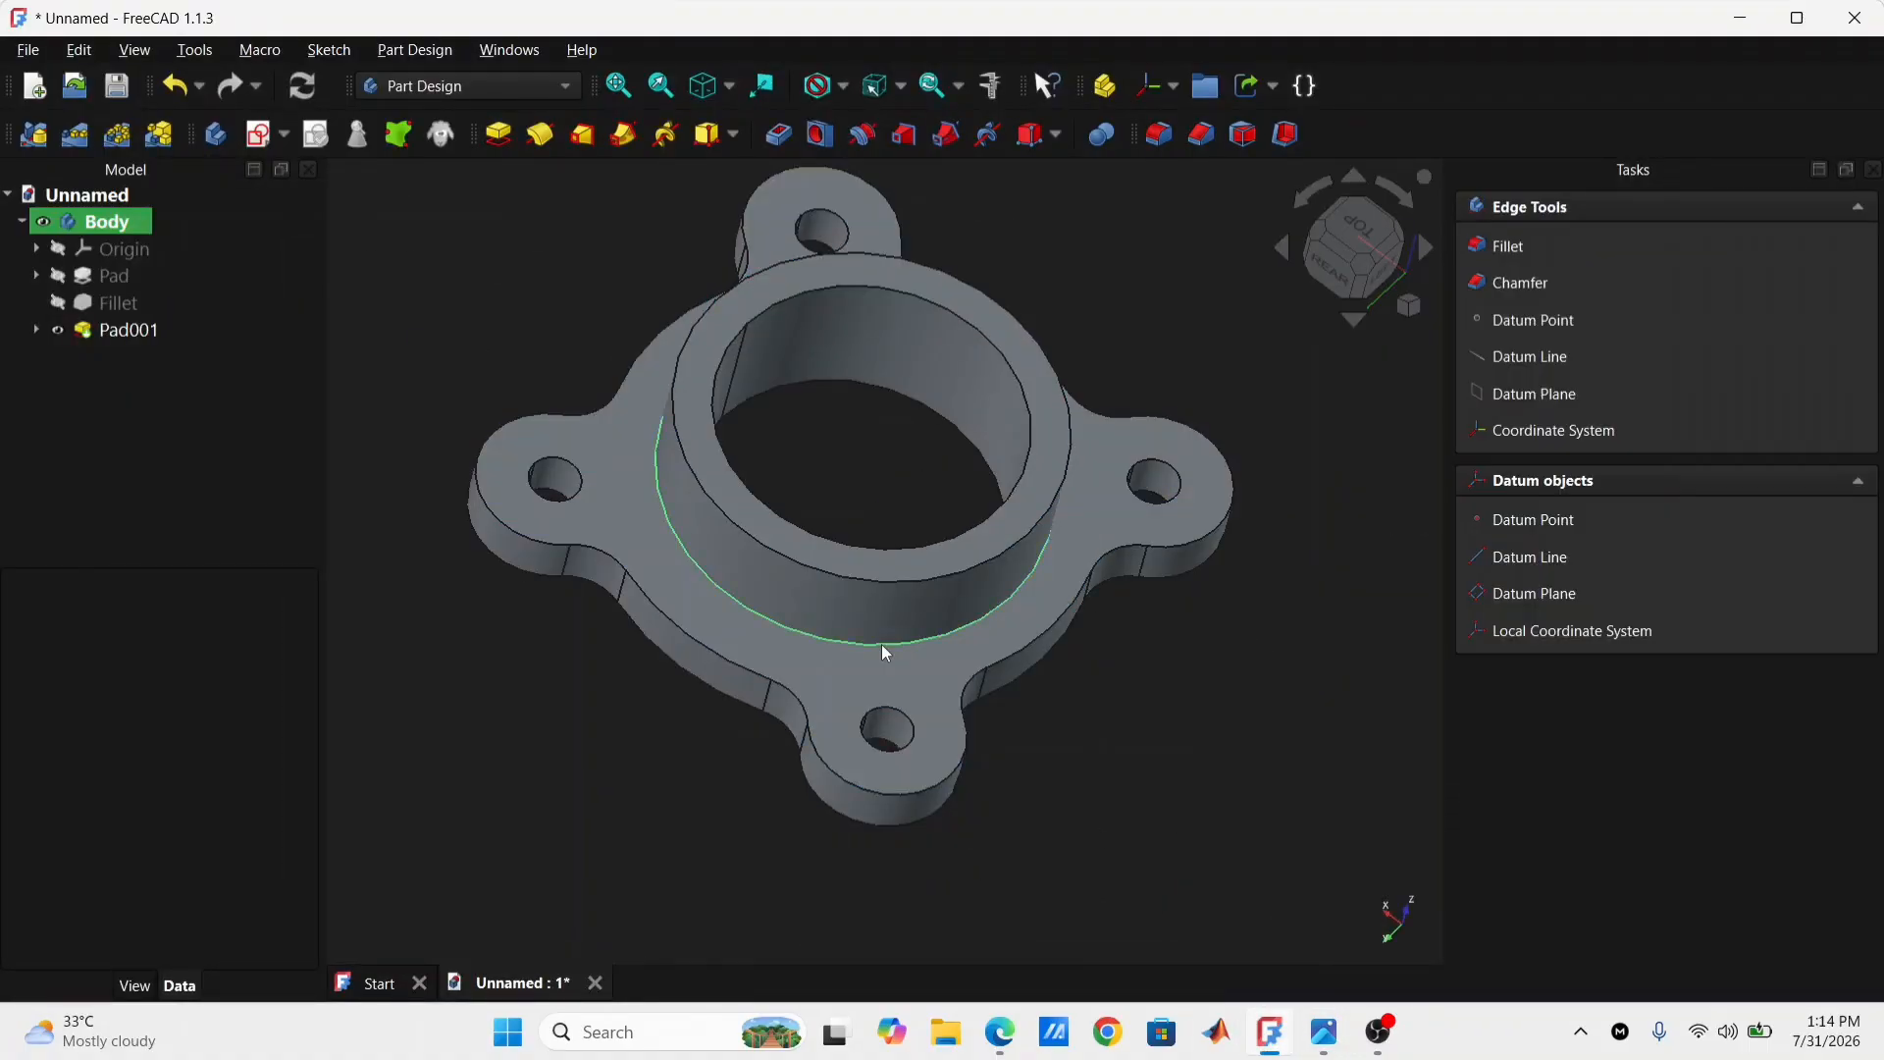
pyautogui.click(1508, 247)
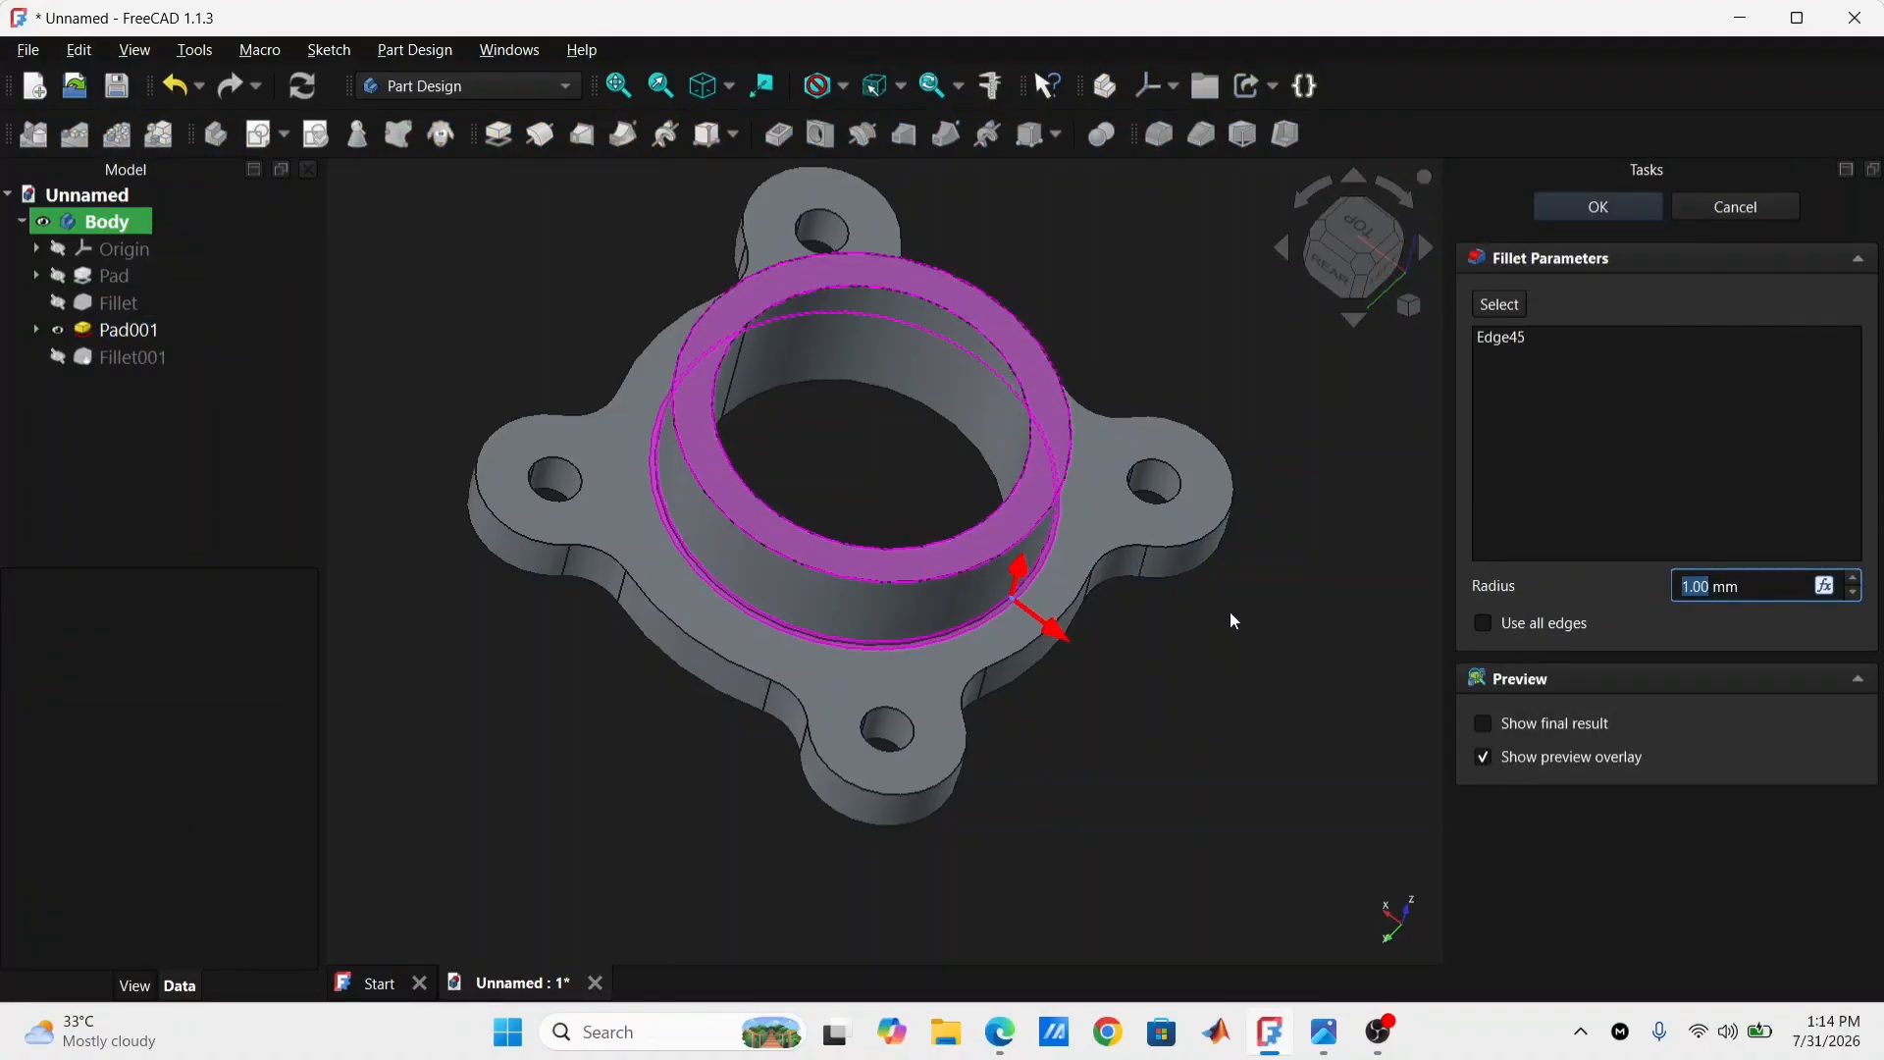
pyautogui.write('5')
pyautogui.press('Return')
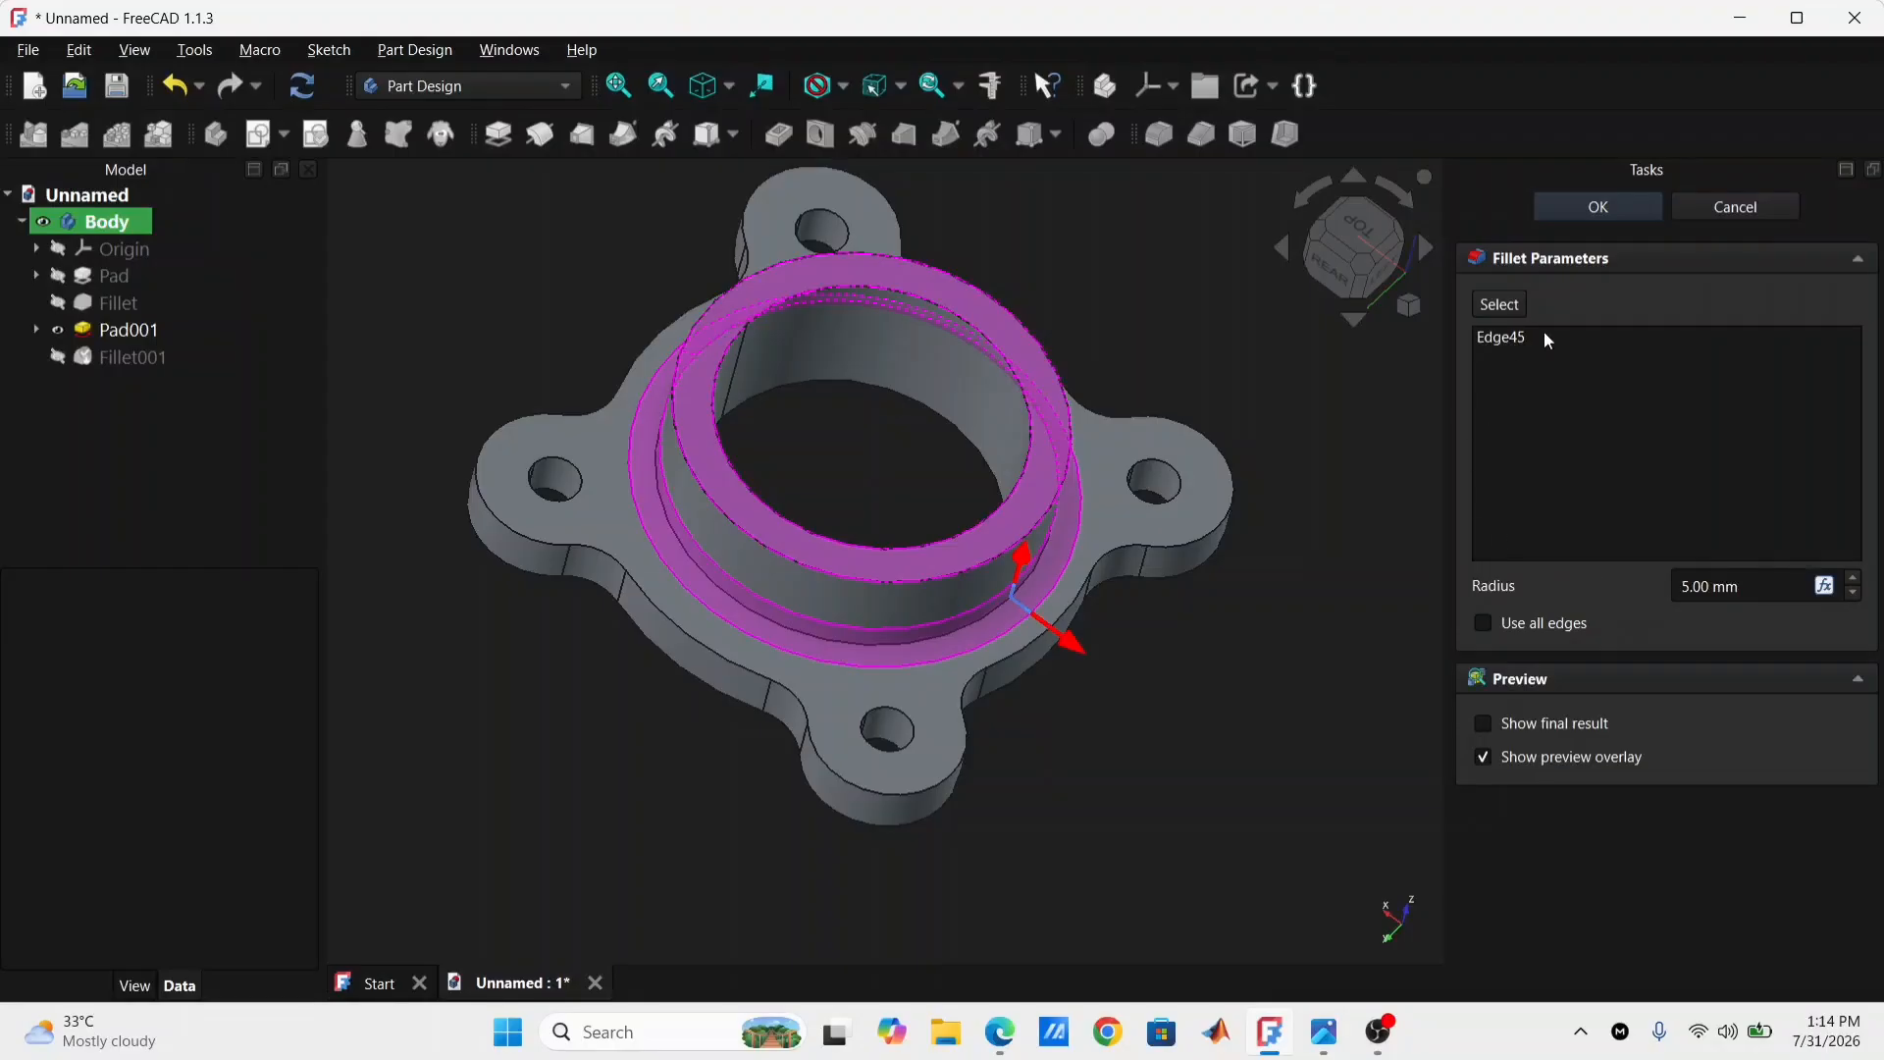
pyautogui.click(1600, 208)
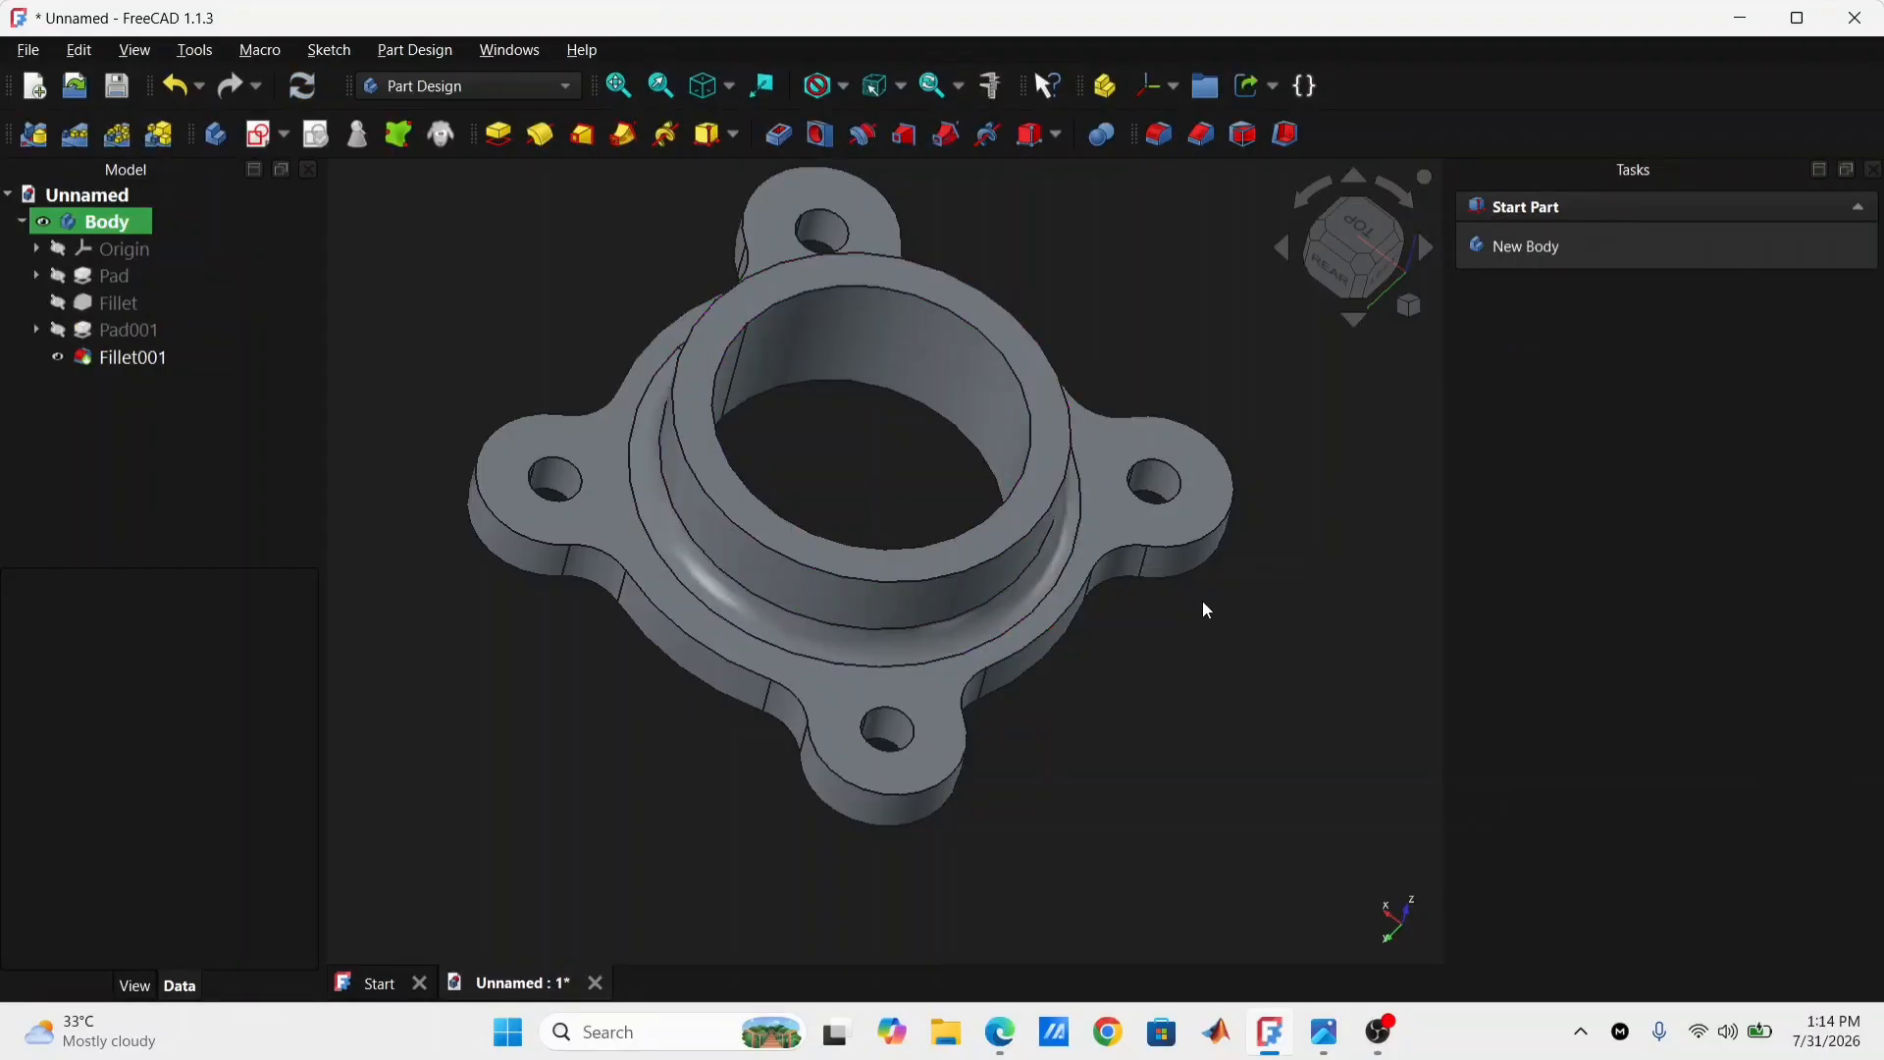
# Step: Compare the finished flange with the reference image, return to FreeCAD and inspect the model
pyautogui.moveTo(1203, 601); pyautogui.dragTo(1156, 622, button='middle')
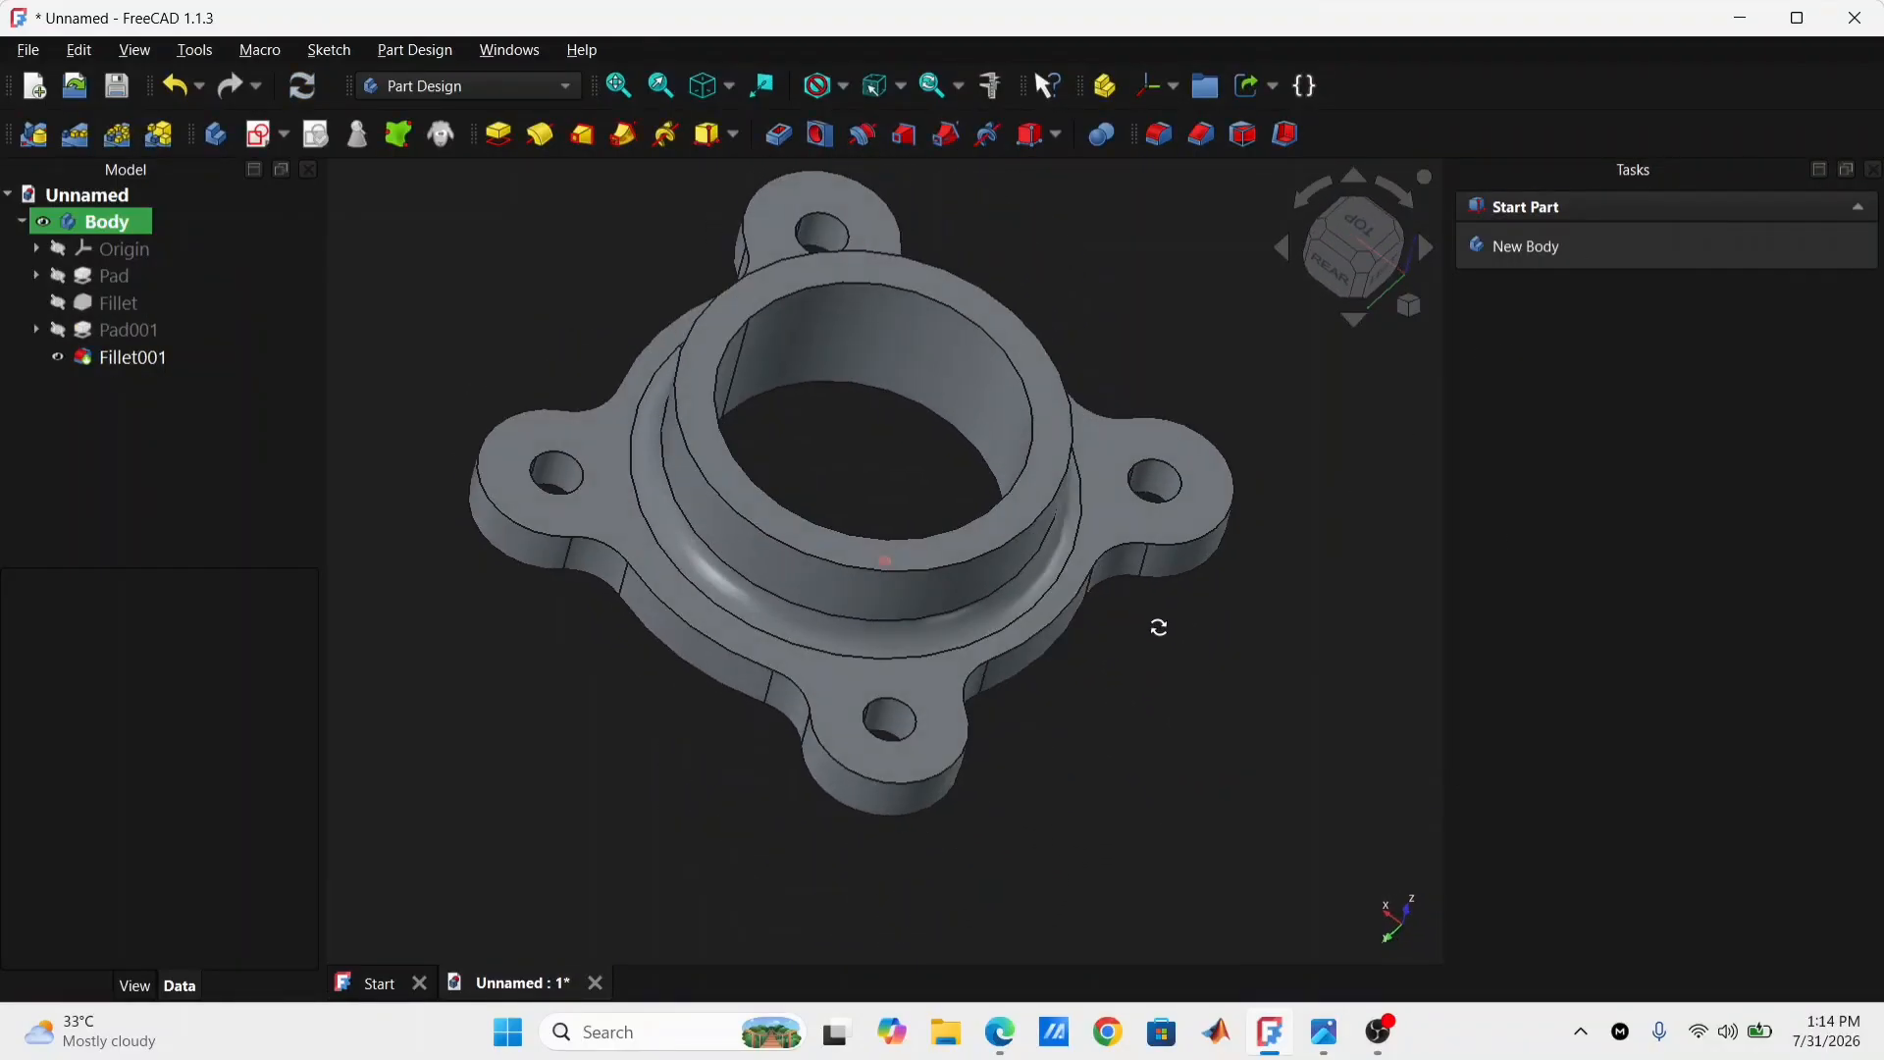
pyautogui.click(1325, 1031)
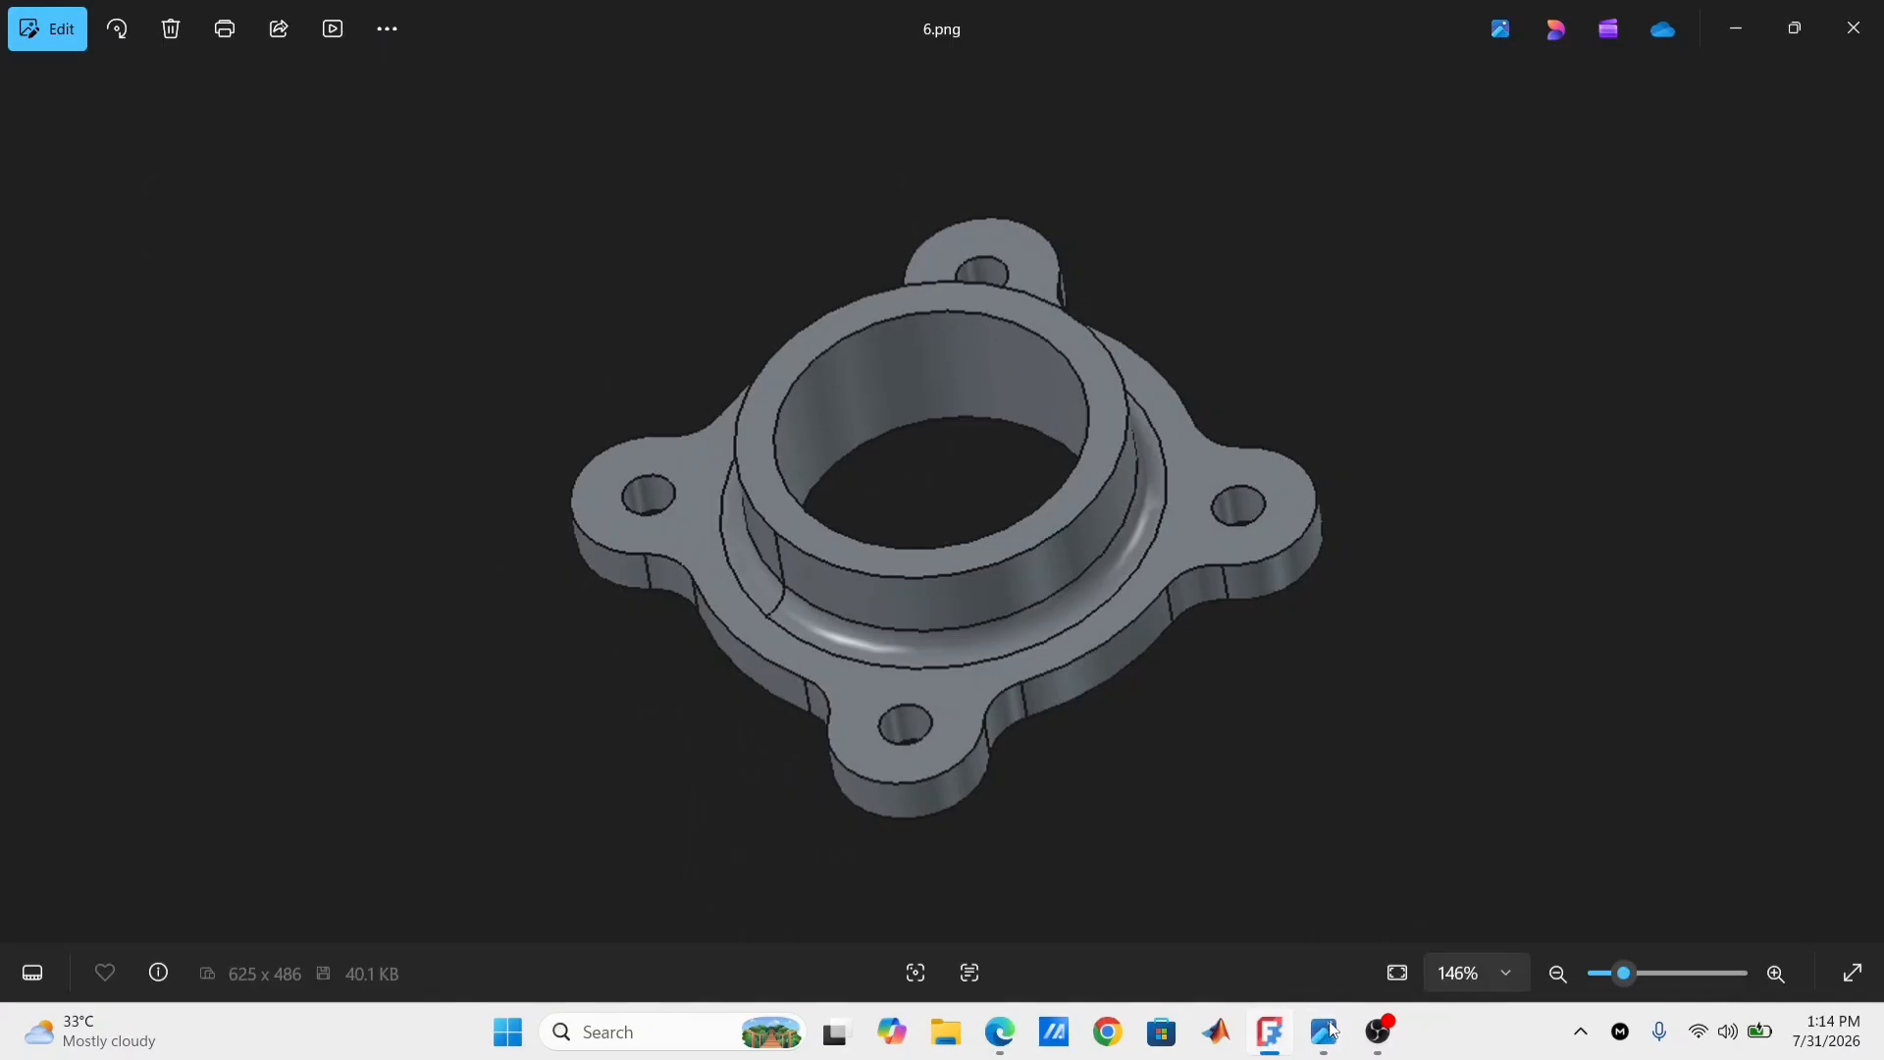
pyautogui.click(1327, 1030)
pyautogui.moveTo(1169, 606)
pyautogui.mouseDown(button='middle')
pyautogui.moveTo(1043, 619)
pyautogui.moveTo(922, 667)
pyautogui.moveTo(1211, 635)
pyautogui.moveTo(1262, 514)
pyautogui.moveTo(1135, 538)
pyautogui.moveTo(1214, 612)
pyautogui.mouseUp(button='middle')
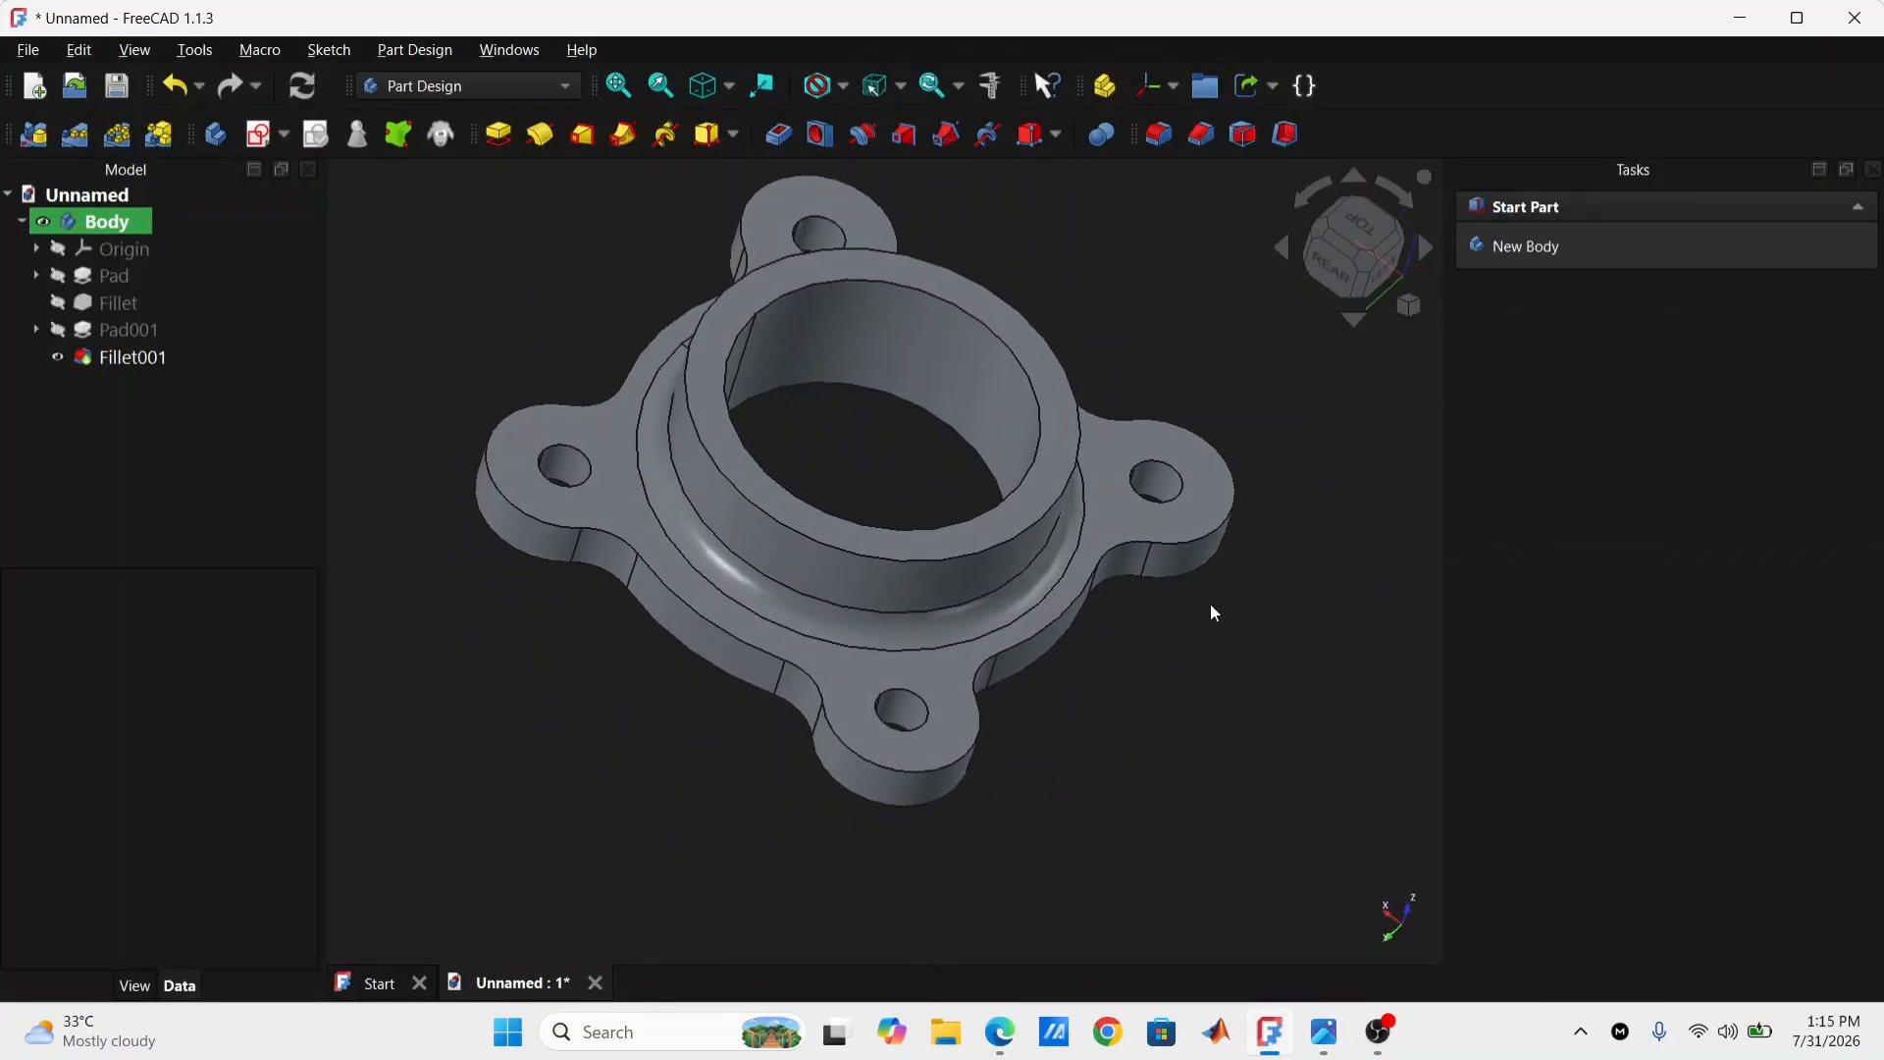